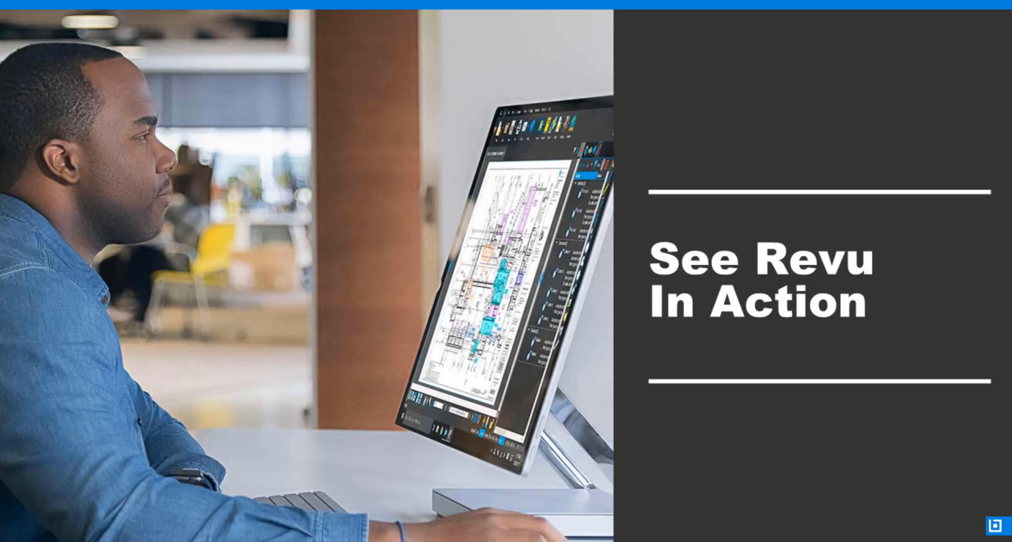
# Exit the full-screen presentation and close the GSWR 2018 document.
pyautogui.press('Escape')
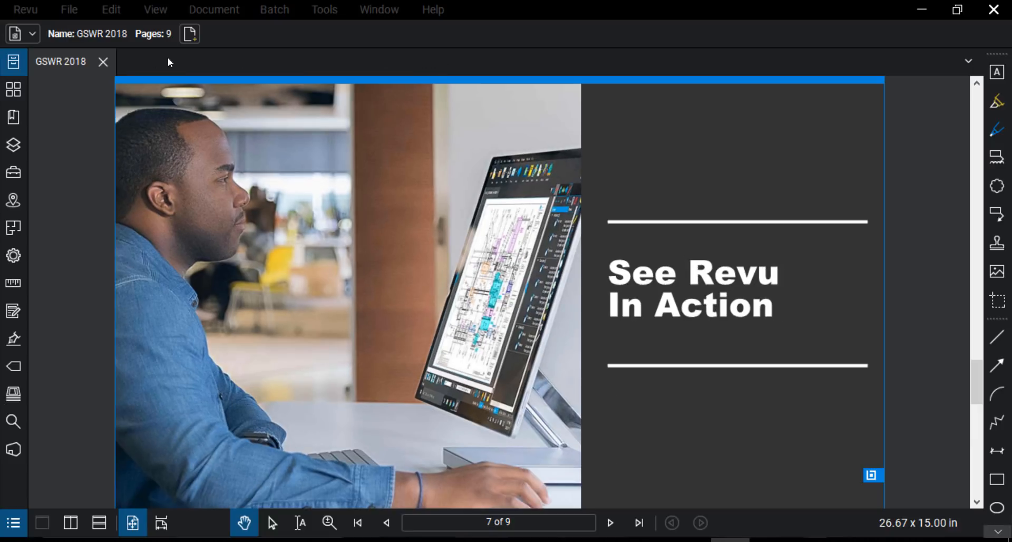
pyautogui.click(102, 61)
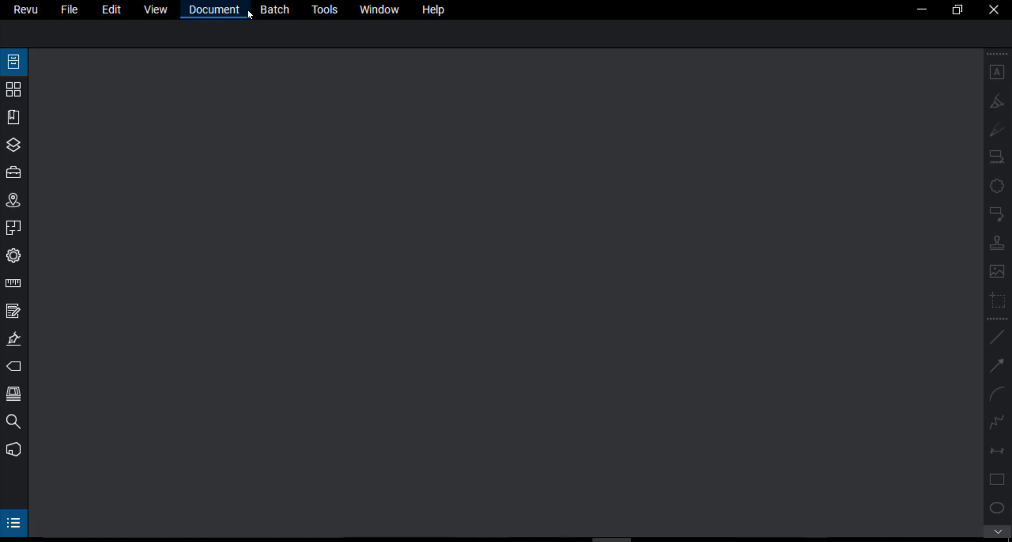
# View the Welcome to Revu page and its Revu tutorials overview, and close both.
pyautogui.click(442, 15)
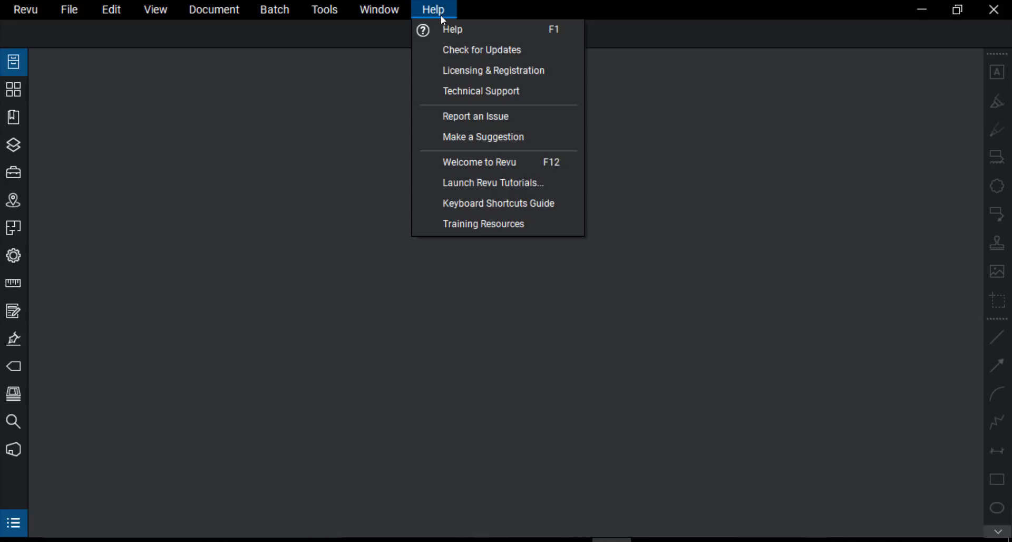
pyautogui.click(503, 165)
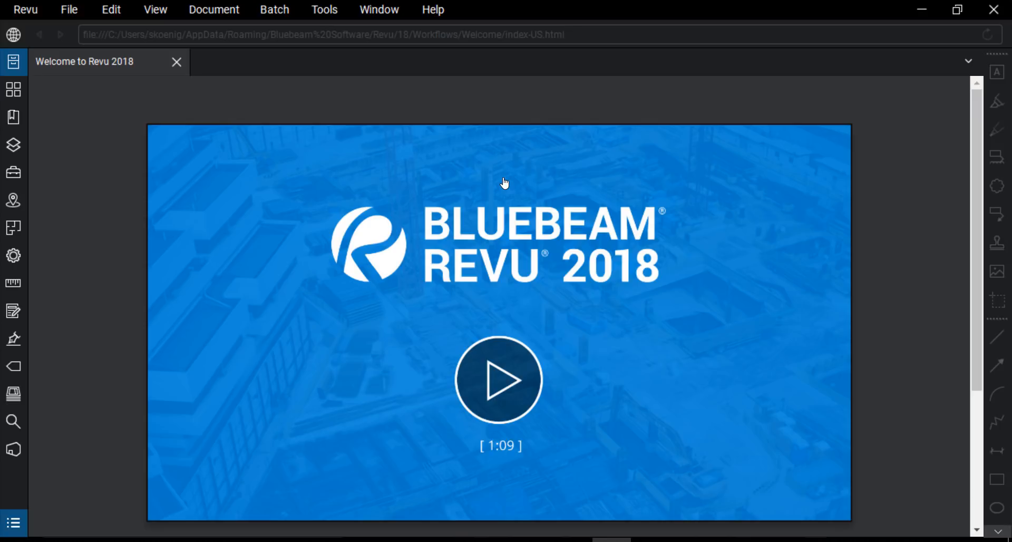
pyautogui.scroll(-4, 505, 183)
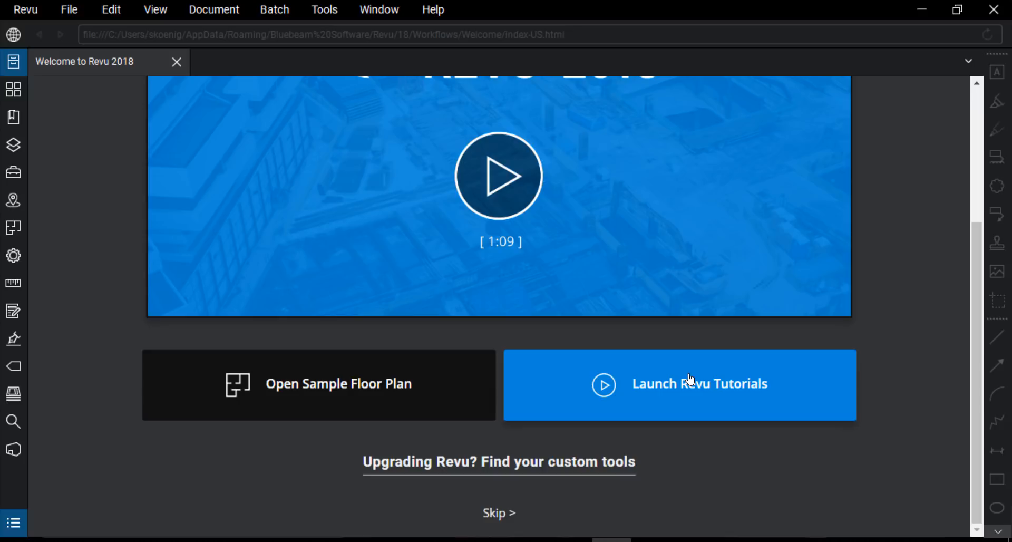
pyautogui.click(690, 379)
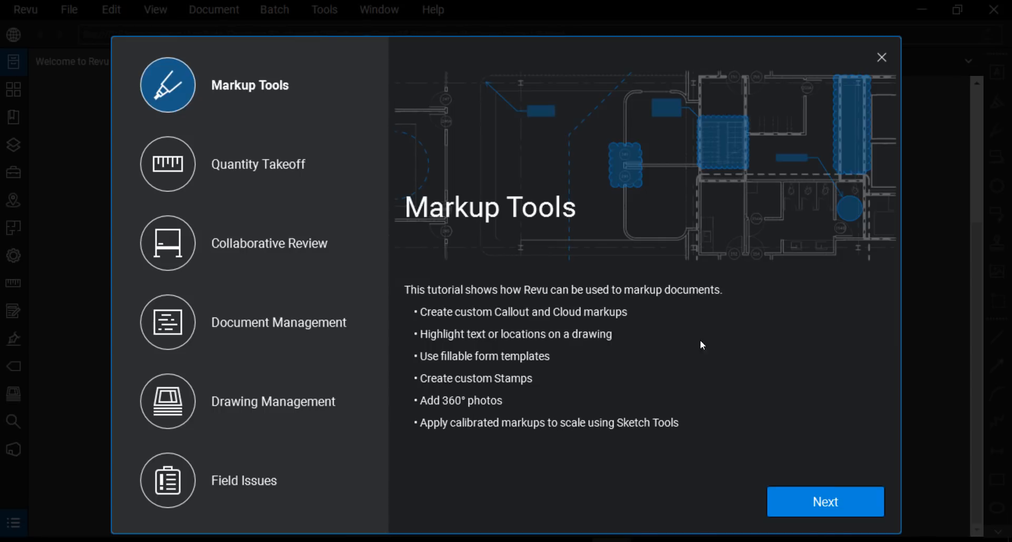
pyautogui.click(881, 58)
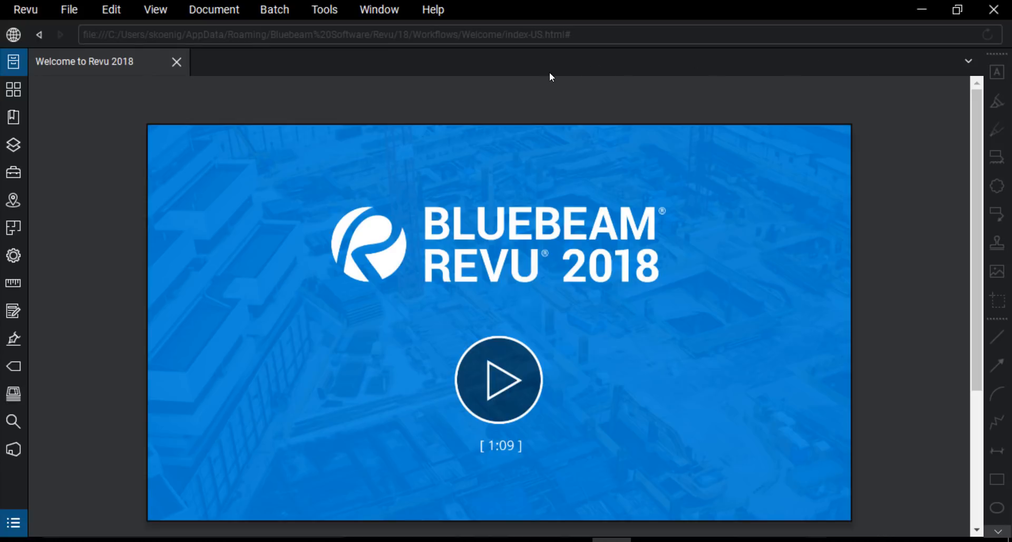
pyautogui.click(176, 61)
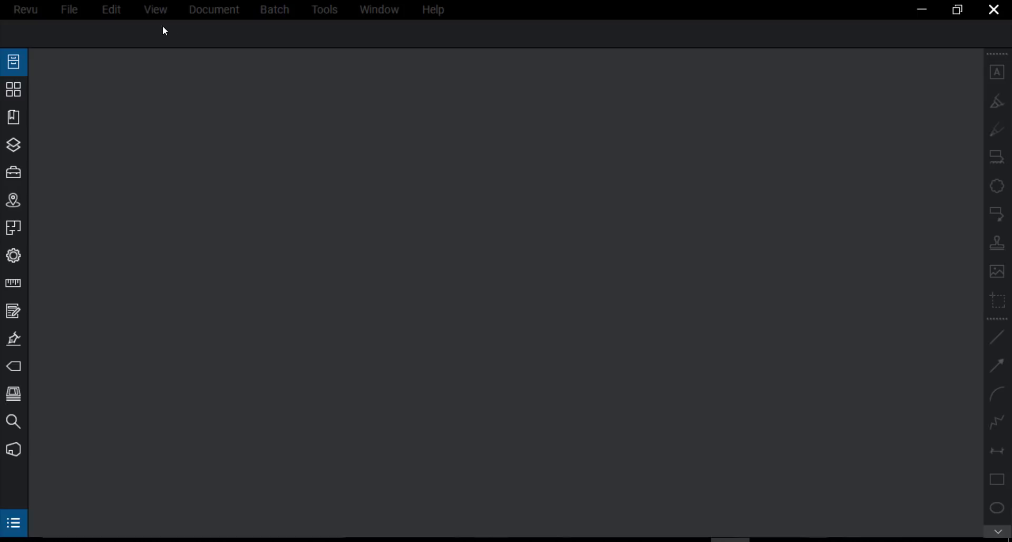
# Switch the active profile from the default to Revu Advanced.
pyautogui.click(24, 11)
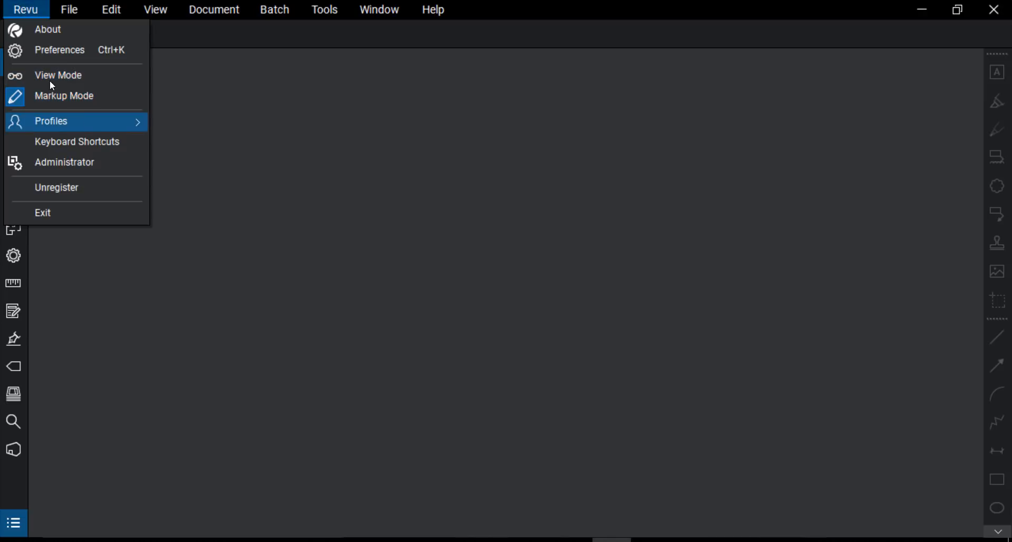
pyautogui.moveTo(79, 121)
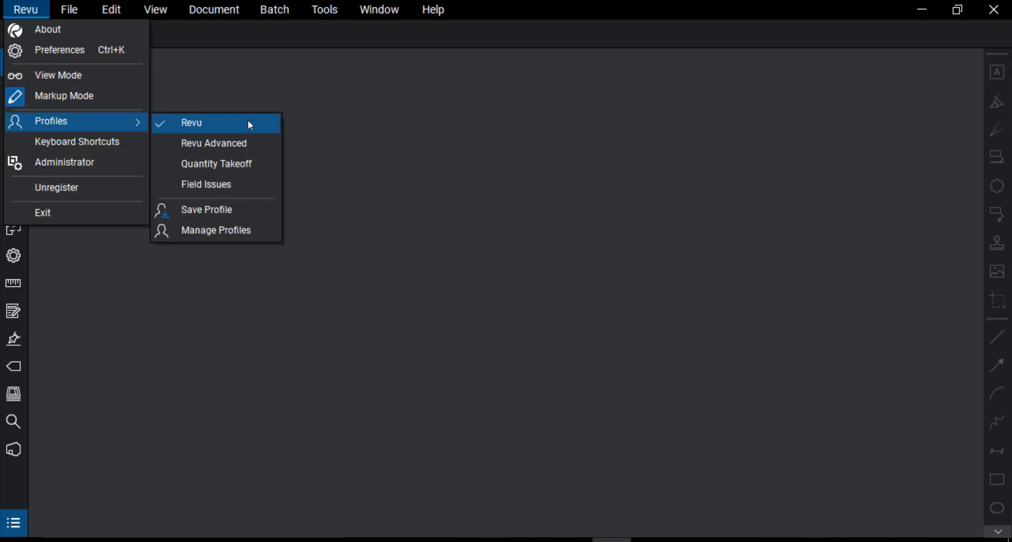
pyautogui.click(258, 150)
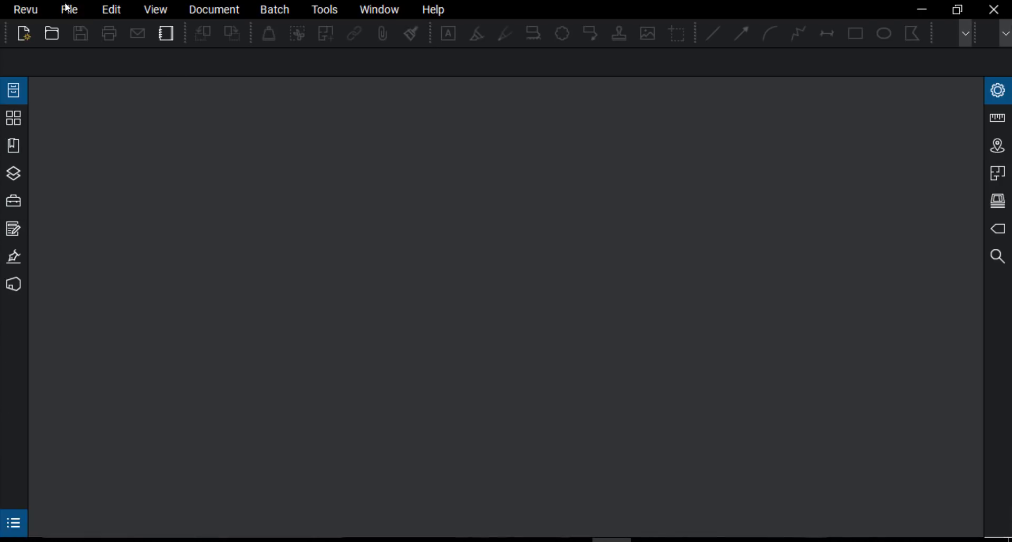
# Switch the active profile to Quantity Takeoff.
pyautogui.click(25, 9)
pyautogui.moveTo(62, 120)
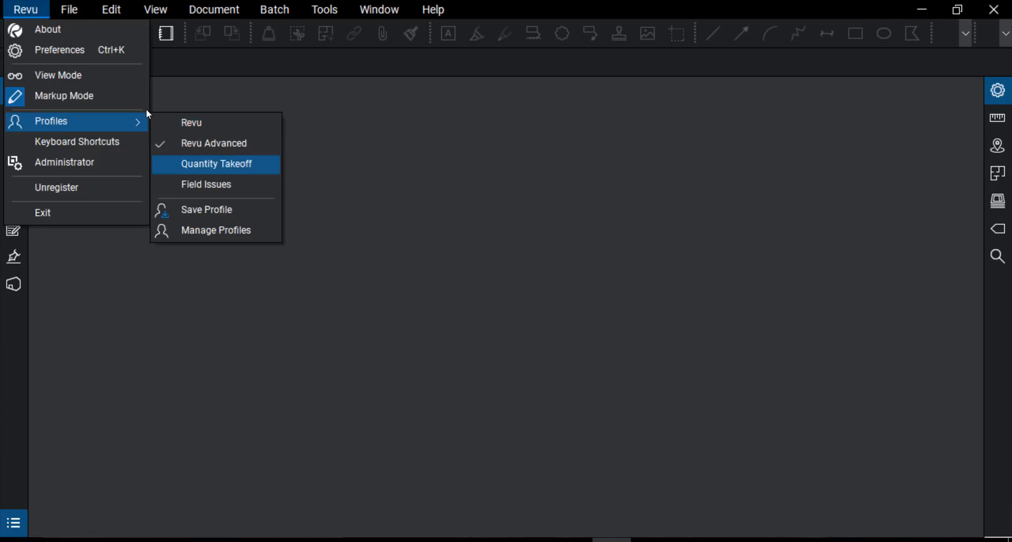
pyautogui.press('Return')
# Switch the active profile to Field Issues.
pyautogui.click(21, 8)
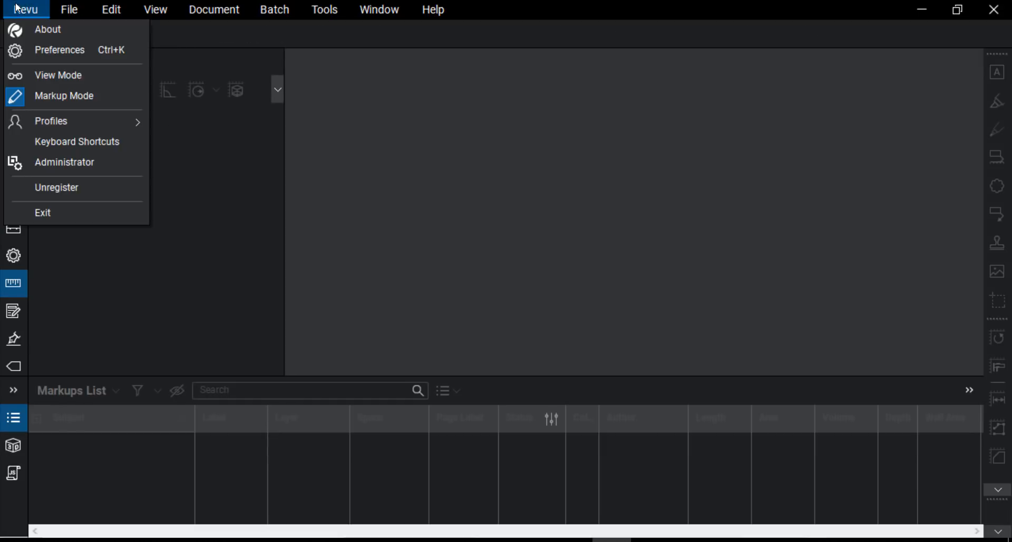
pyautogui.moveTo(145, 121)
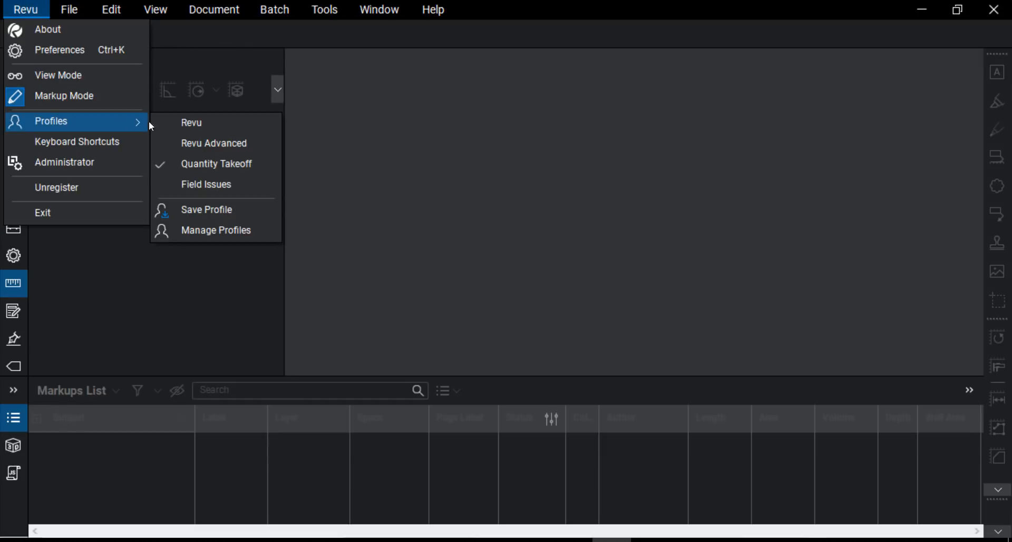
pyautogui.click(215, 184)
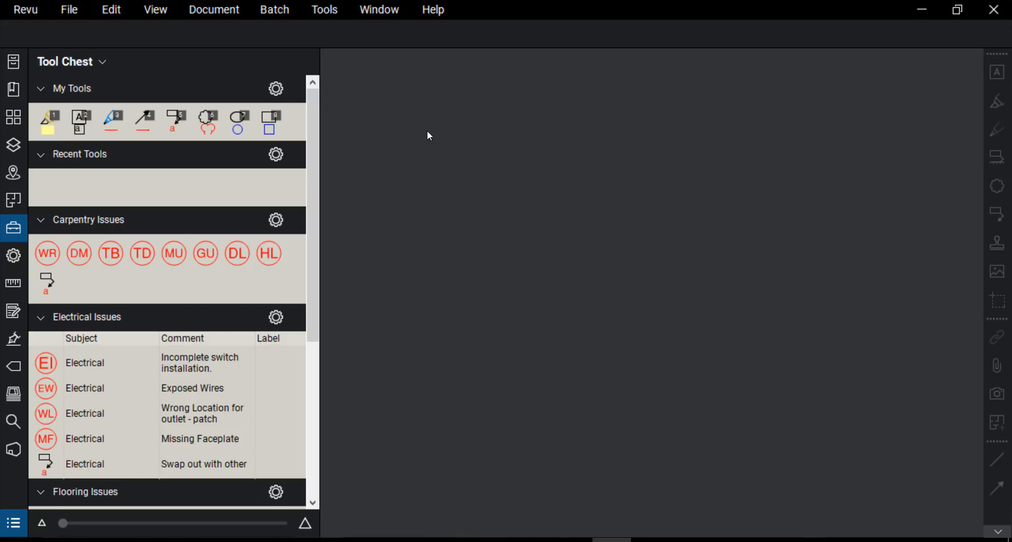
# Return the interface to the Revu Advanced profile.
pyautogui.click(25, 9)
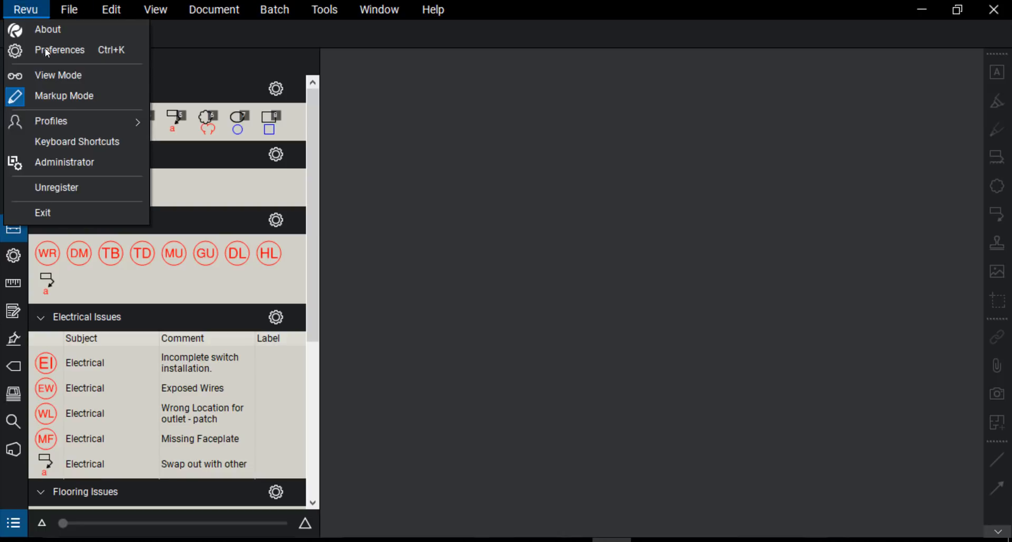
pyautogui.moveTo(53, 121)
pyautogui.click(216, 141)
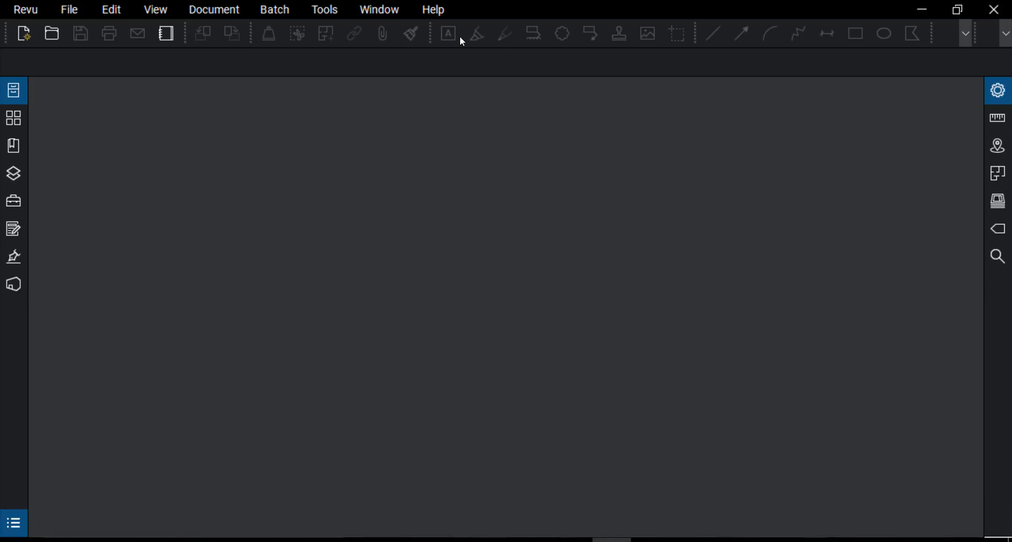
pyautogui.press('ctrl')
pyautogui.press('ctrl')
pyautogui.press('ctrl')
pyautogui.press('ctrl')
pyautogui.press('ctrl')
# Add a new profile named ABC Company based on Revu Advanced and keep it as the active profile.
pyautogui.click(16, 10)
pyautogui.moveTo(48, 121)
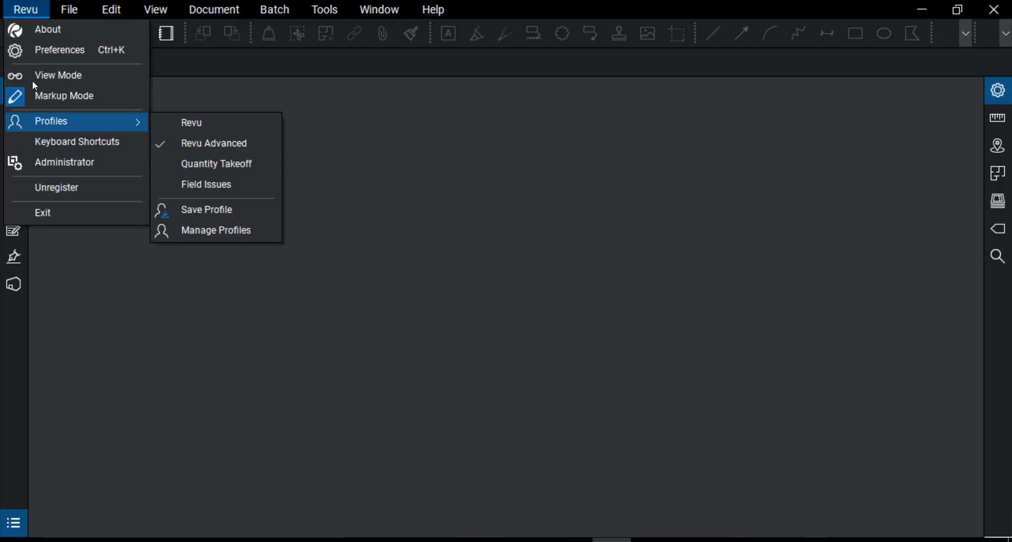
pyautogui.click(223, 233)
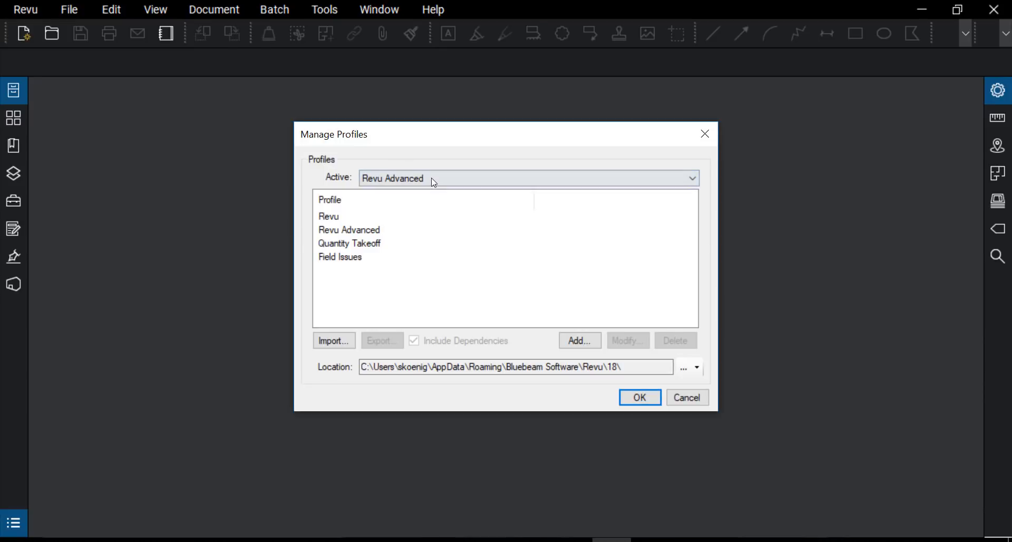
pyautogui.press('ctrl')
pyautogui.click(579, 340)
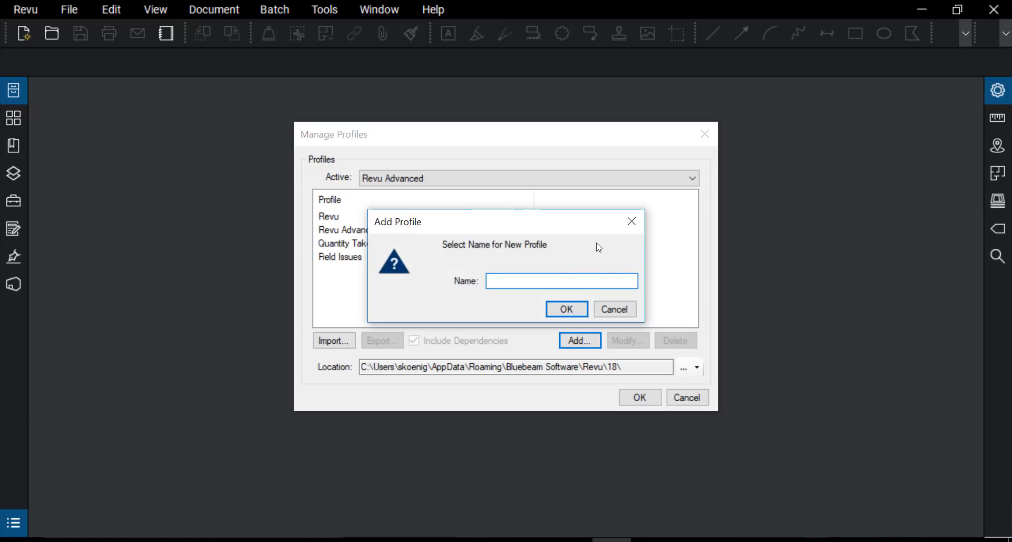
pyautogui.write('ABC Company')
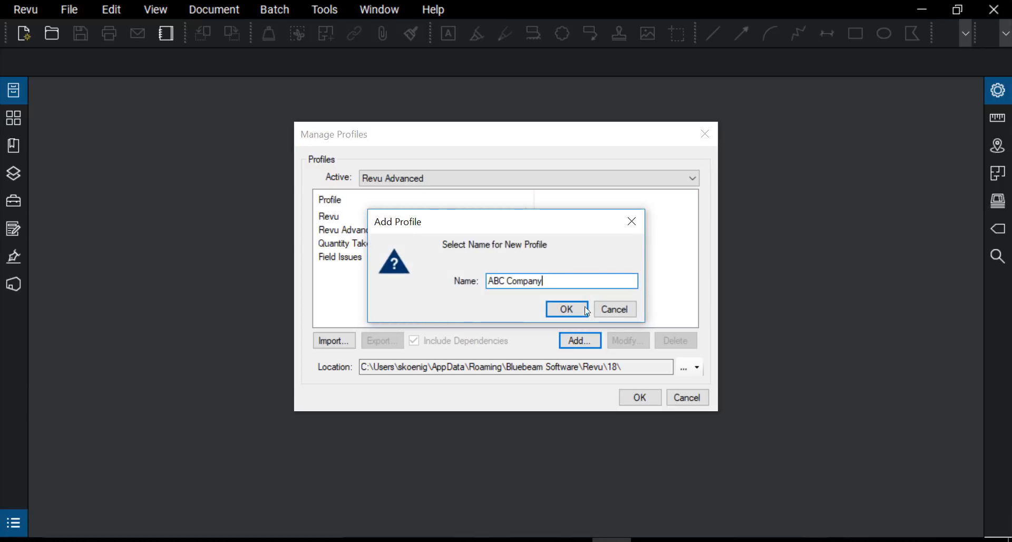
pyautogui.click(565, 309)
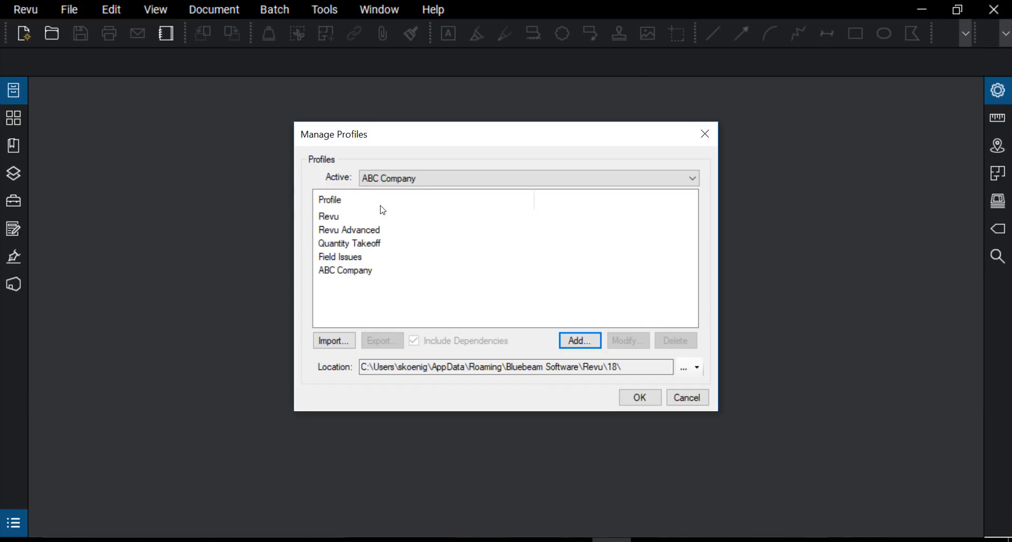
pyautogui.click(388, 187)
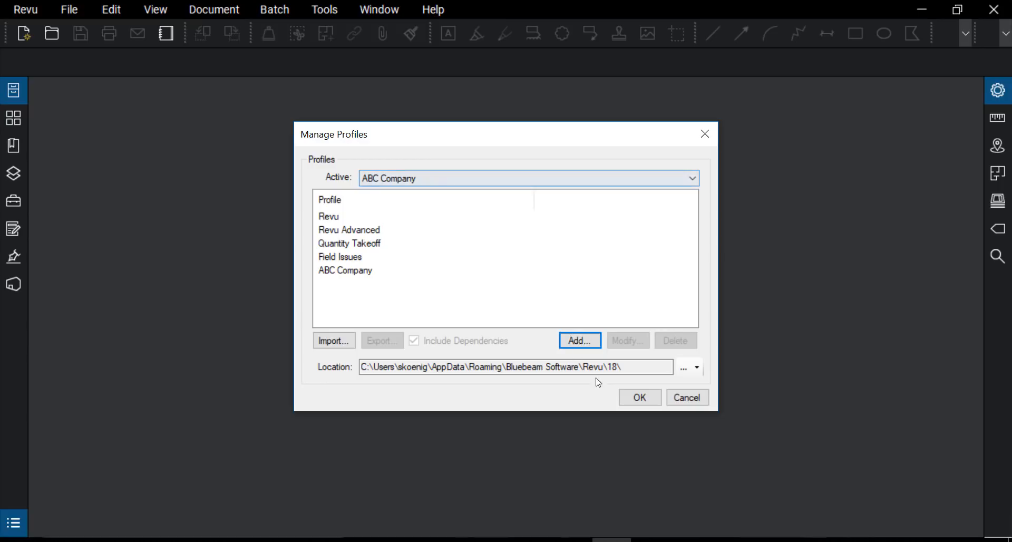
pyautogui.click(640, 398)
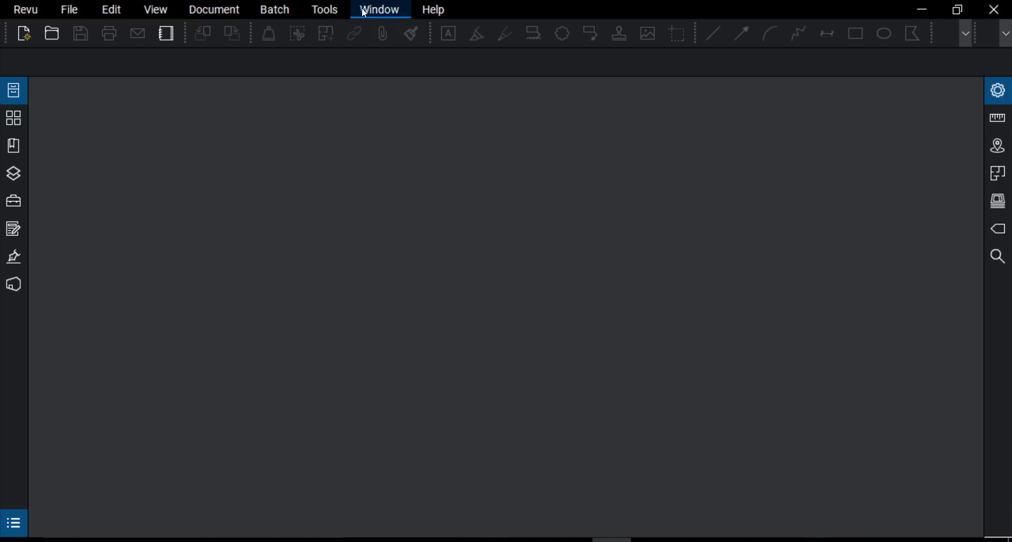
# Hide the Advanced, File, Measure, Sketch and Rotation toolbars in the ABC Company profile.
pyautogui.click(325, 10)
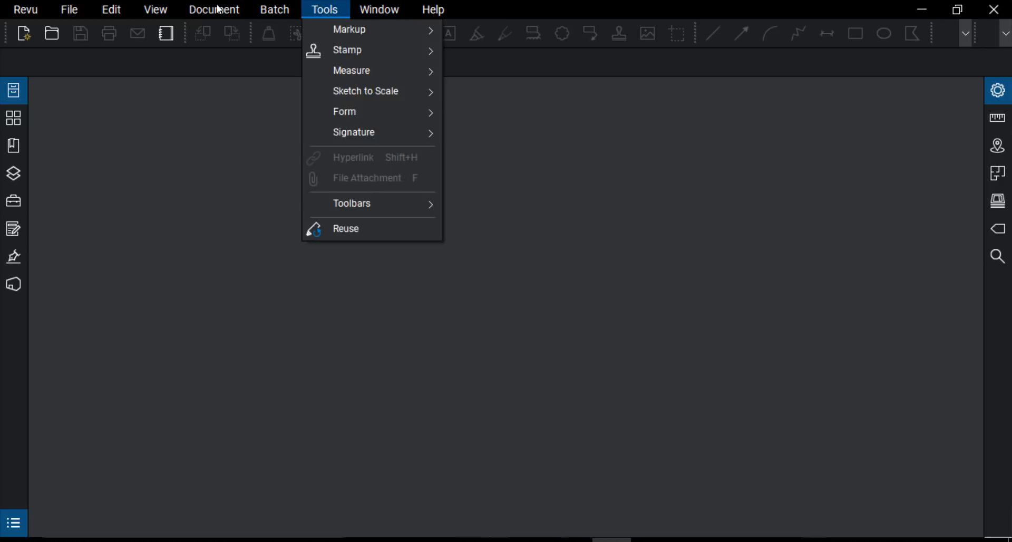
pyautogui.click(370, 204)
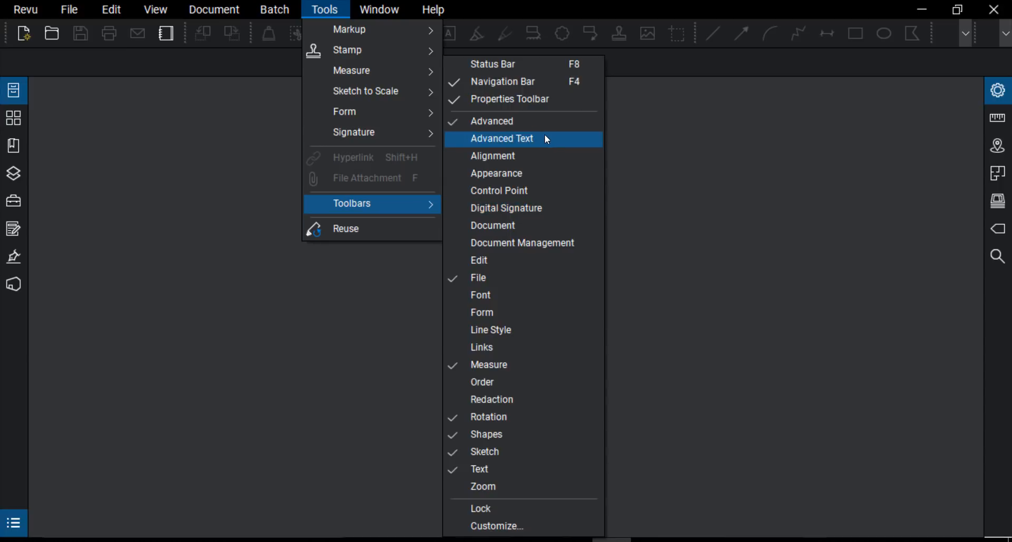
pyautogui.click(493, 121)
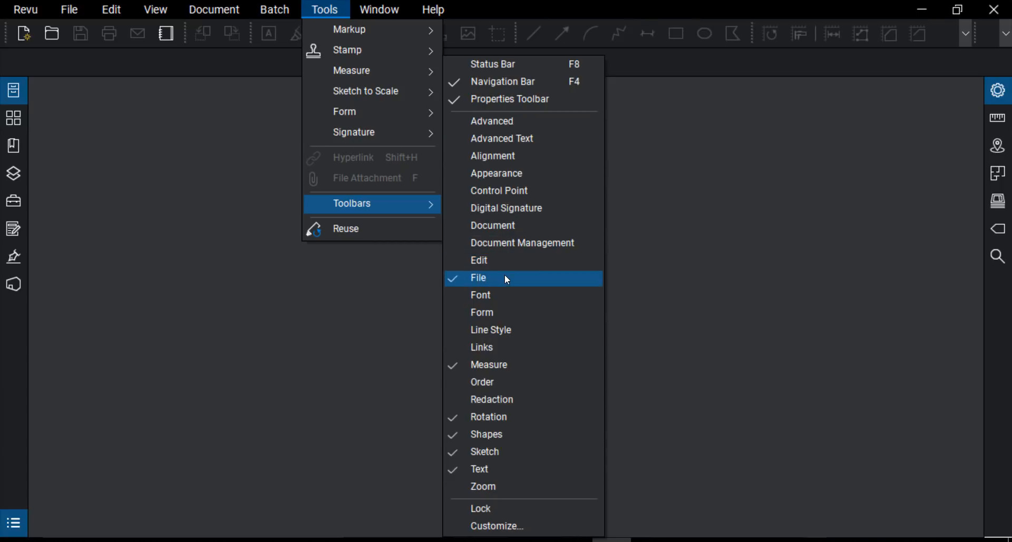
pyautogui.press('Return')
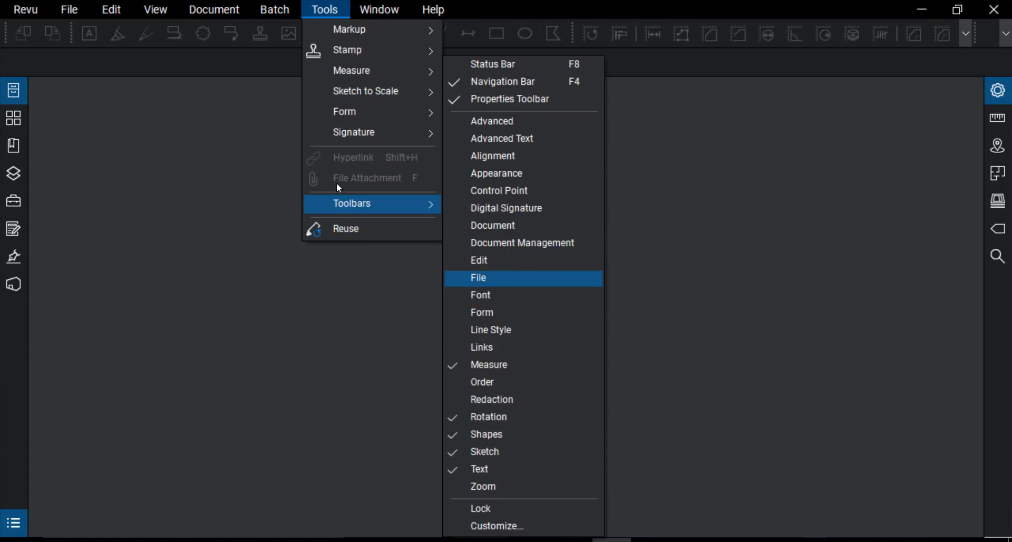
pyautogui.click(526, 364)
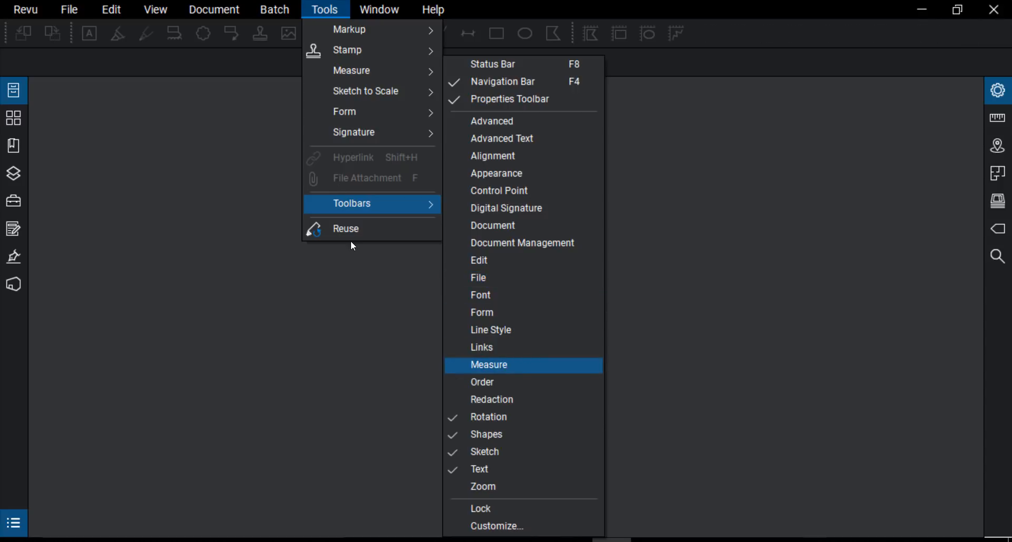
pyautogui.click(523, 452)
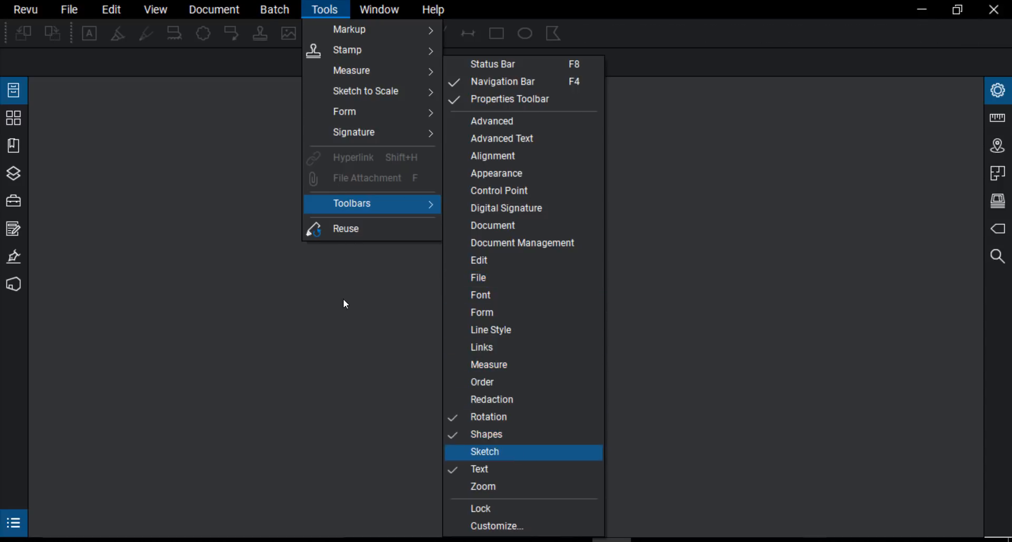
pyautogui.click(512, 420)
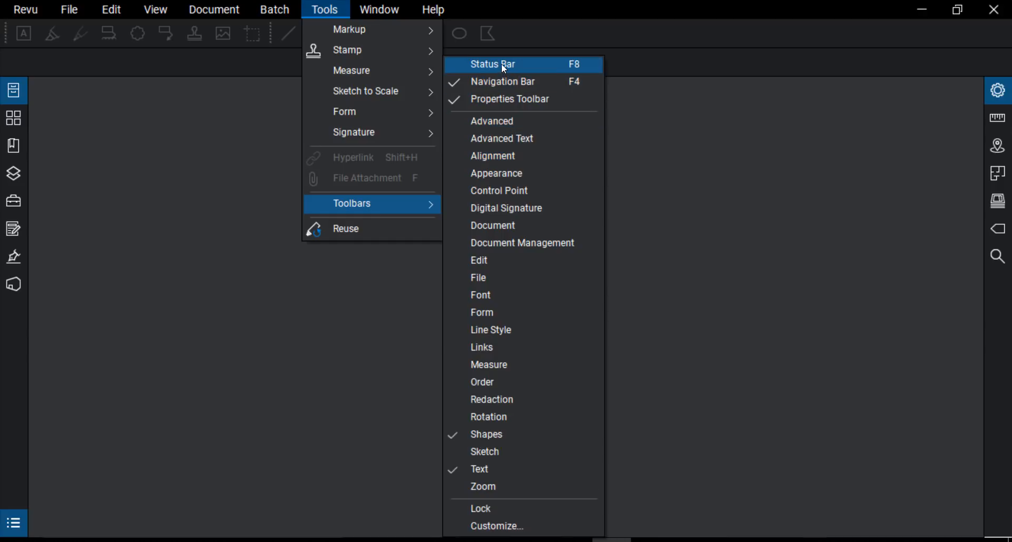
# Display the Status Bar and the Edit toolbar in the interface.
pyautogui.click(484, 69)
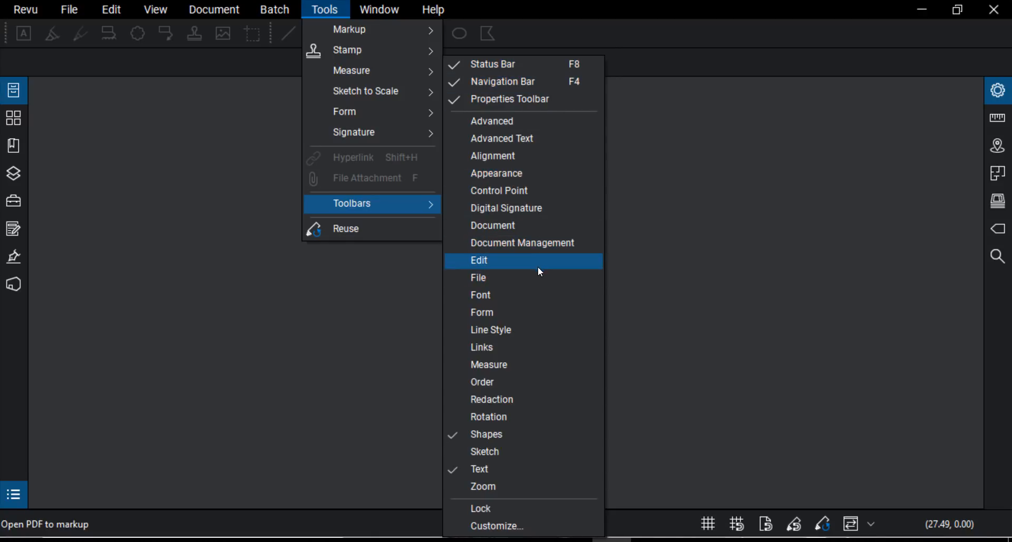
pyautogui.press('ctrl')
pyautogui.press('Return')
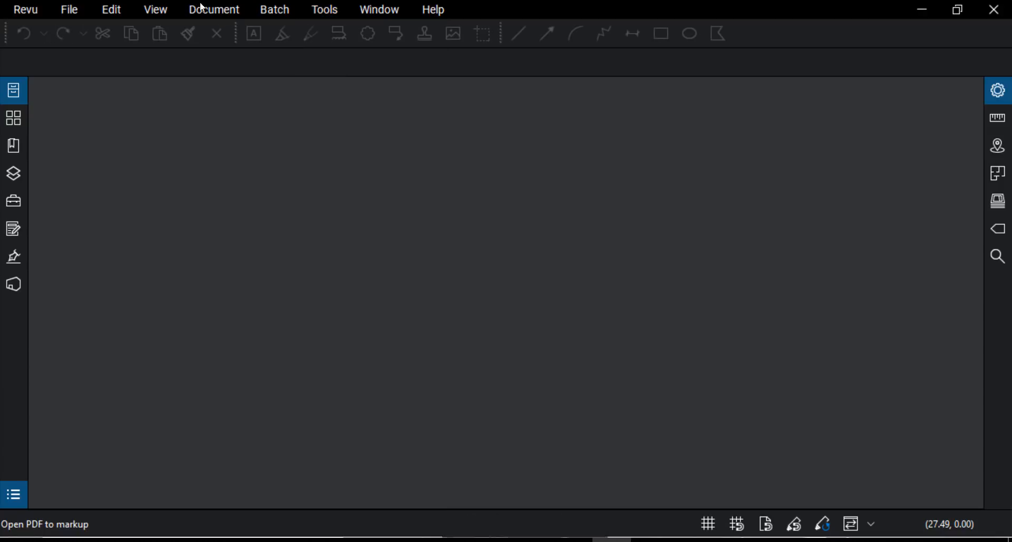
# Show File Access with its pinned files, categories and recent documents.
pyautogui.press('ctrl')
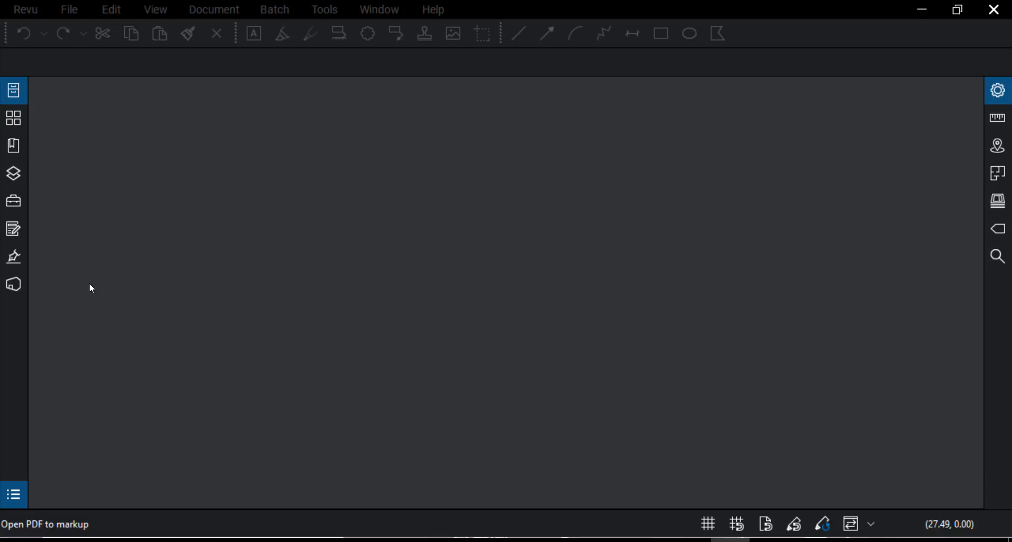
pyautogui.click(29, 301)
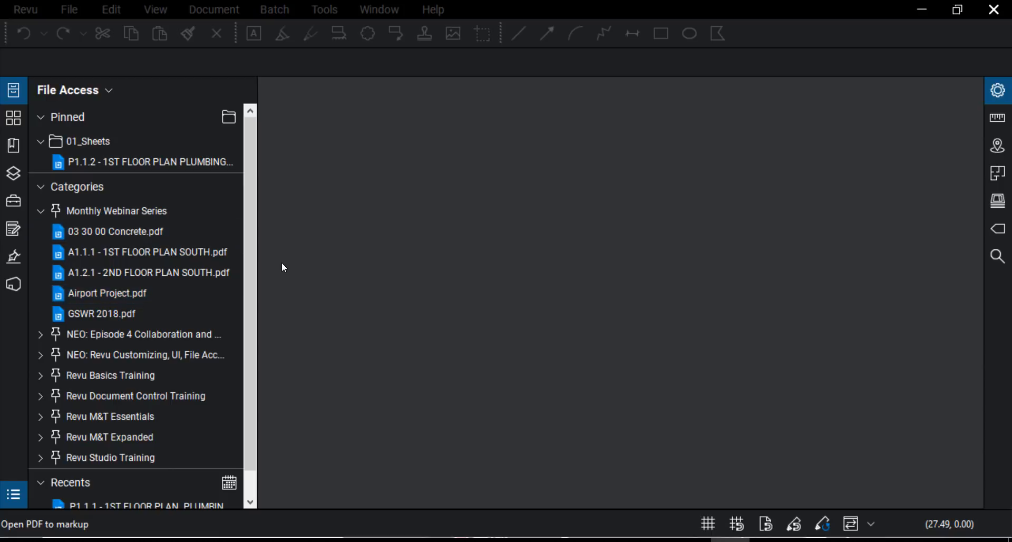
# Expand the collapsed Properties panel area and the Markups List.
pyautogui.click(982, 285)
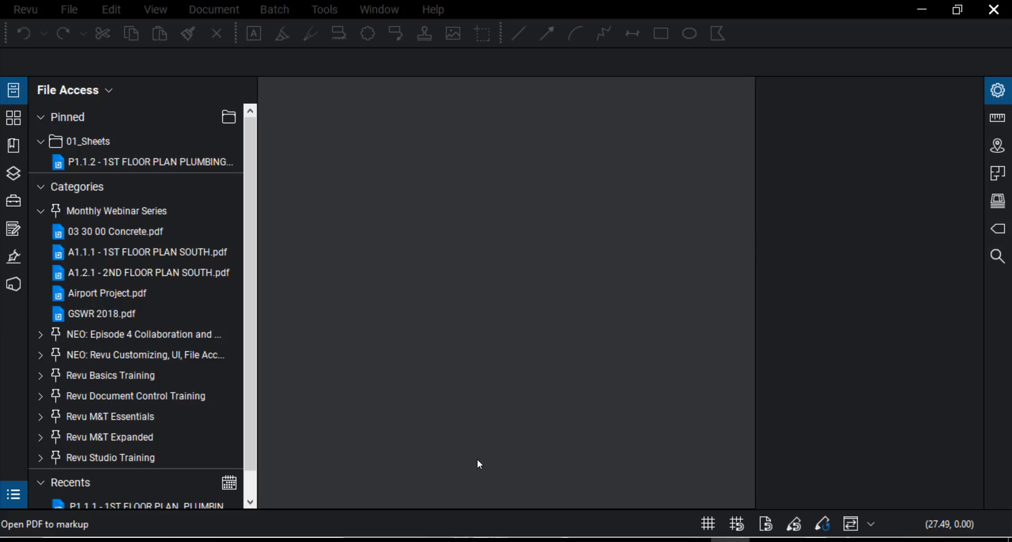
pyautogui.click(488, 509)
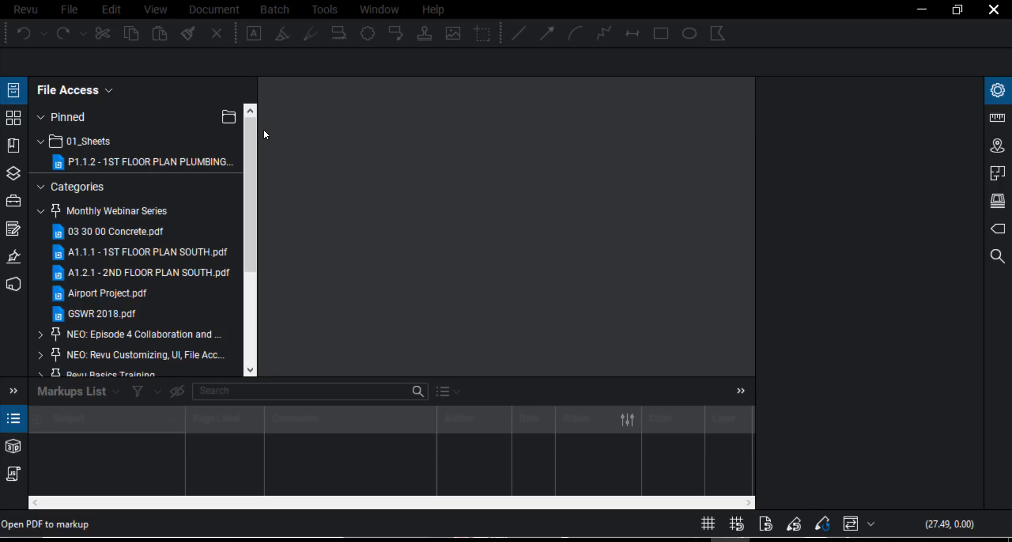
# Collapse the File Access, Properties and Markups List panels to clear the workspace.
pyautogui.moveTo(257, 136)
pyautogui.mouseDown()
pyautogui.moveTo(179, 137)
pyautogui.moveTo(269, 145)
pyautogui.moveTo(205, 145)
pyautogui.moveTo(244, 143)
pyautogui.mouseUp()
pyautogui.moveTo(166, 99); pyautogui.dragTo(657, 167)
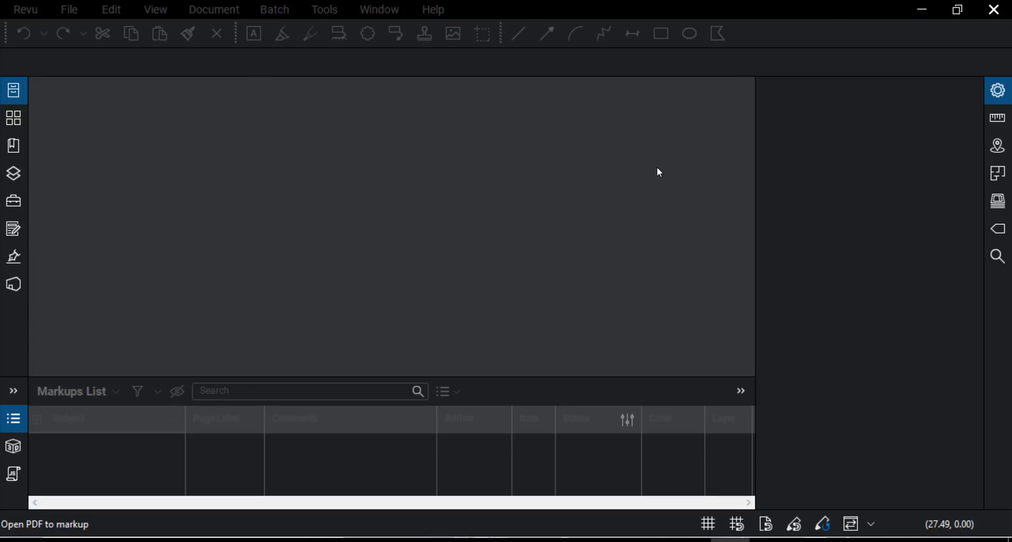
pyautogui.doubleClick(756, 171)
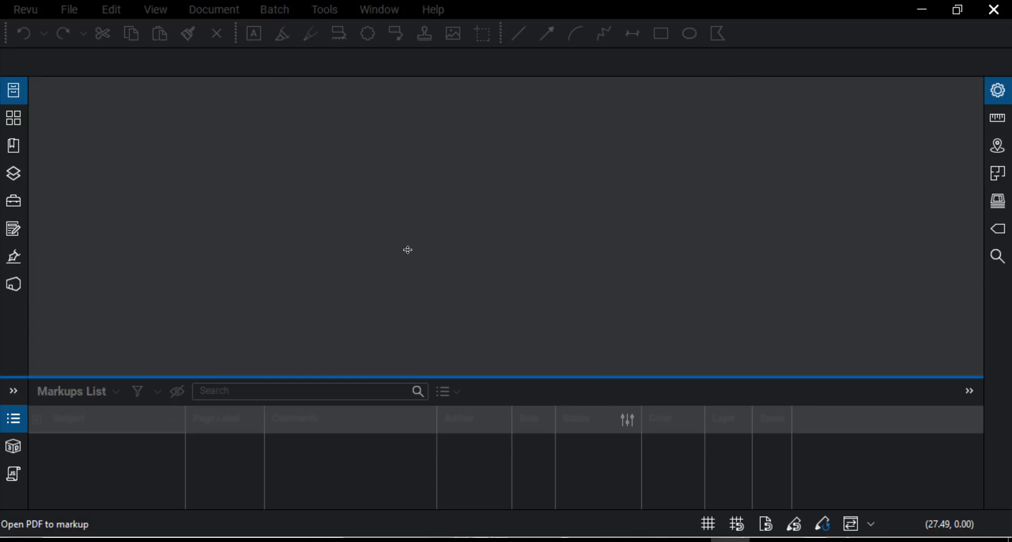
pyautogui.doubleClick(614, 376)
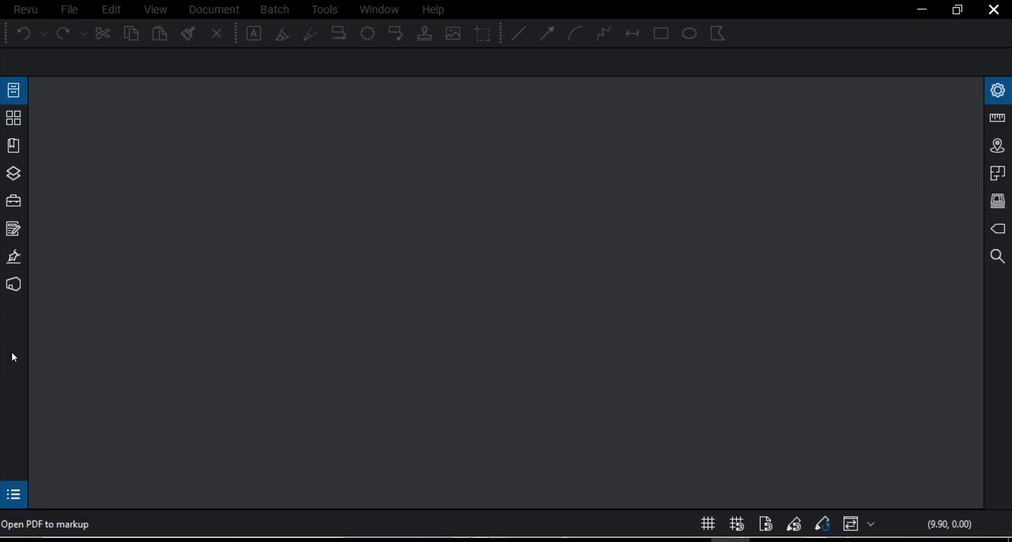
# Review the panel display options, including Auto-Hide Panel Access and the list of panels that can be shown.
pyautogui.rightClick(14, 326)
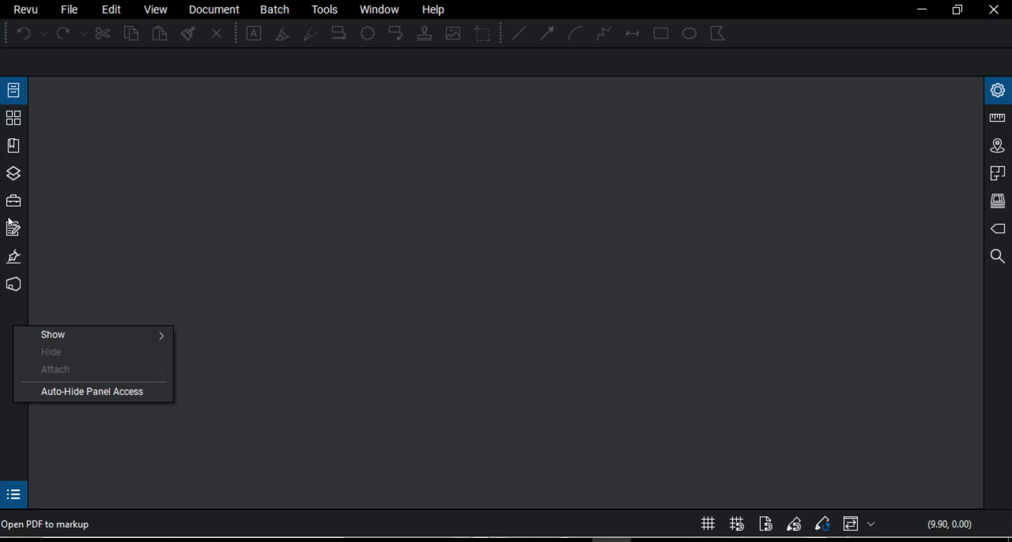
pyautogui.click(107, 392)
pyautogui.moveTo(116, 336)
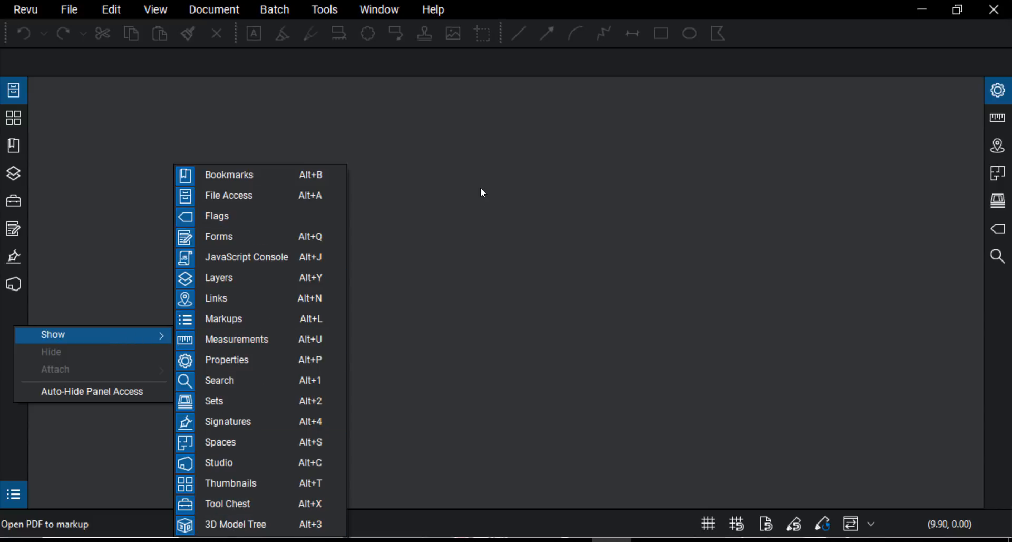
pyautogui.click(299, 130)
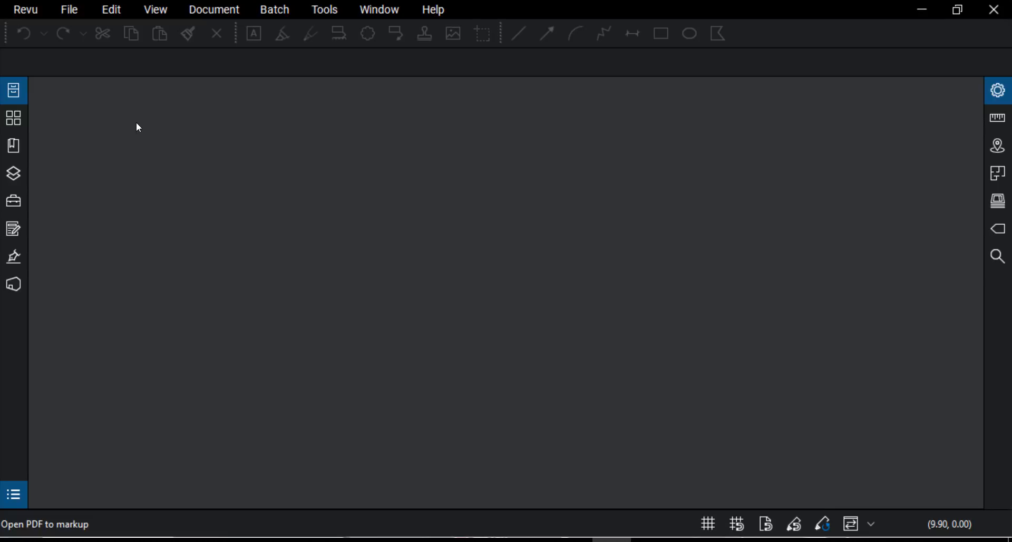
# Reopen File Access, preview the recent P1.1.2 - 1ST FLOOR PLAN PLUMBING NORTH drawing and open it.
pyautogui.click(16, 95)
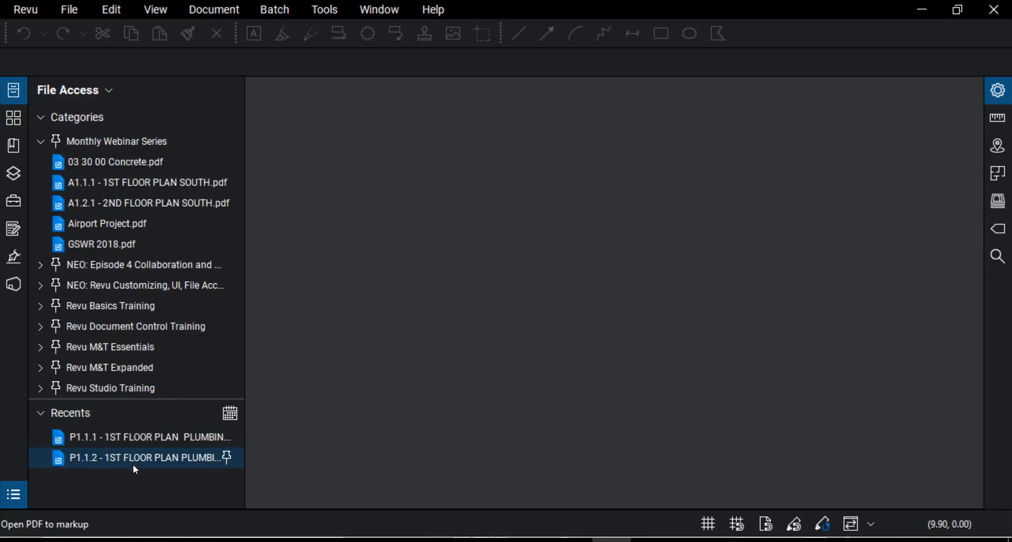
pyautogui.moveTo(131, 458)
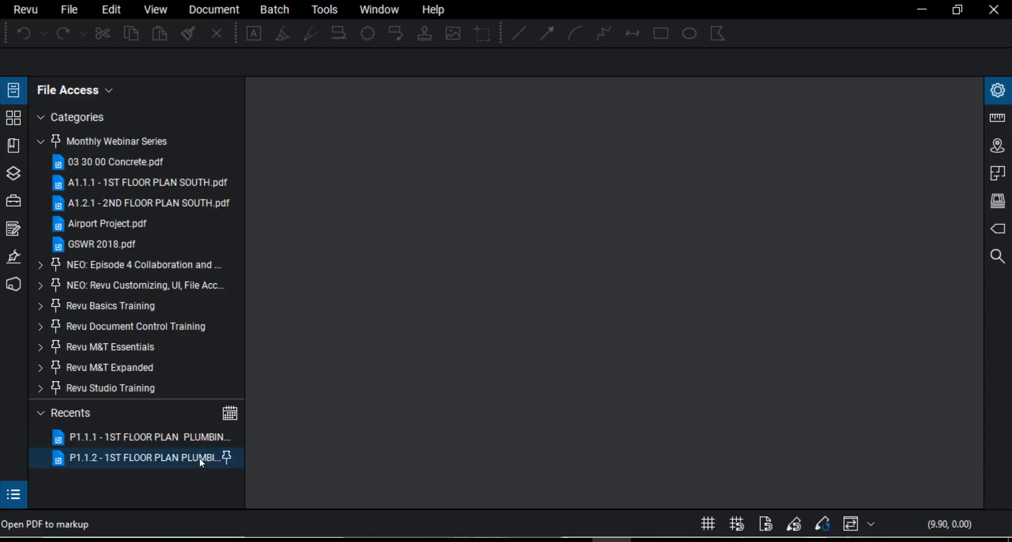
pyautogui.moveTo(200, 459)
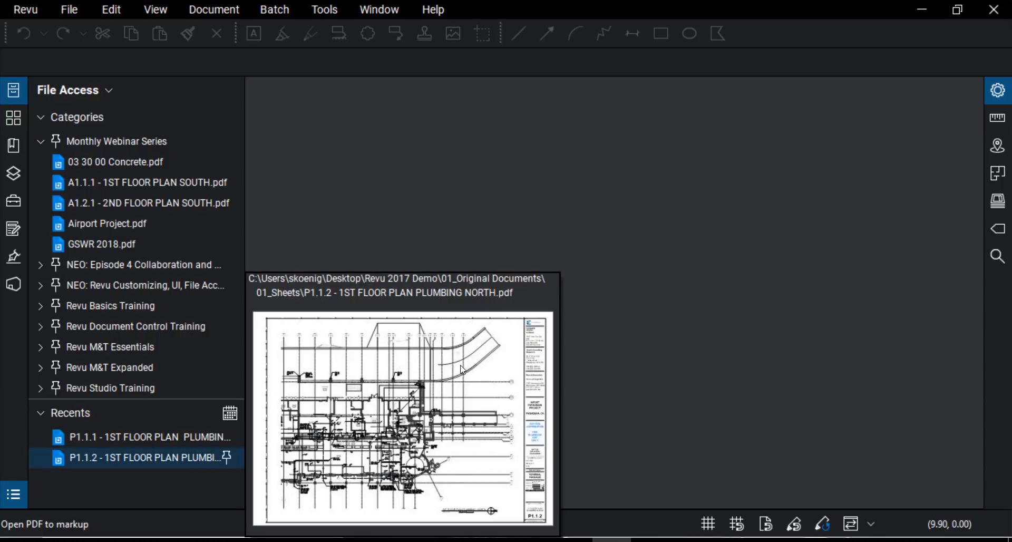
pyautogui.click(408, 286)
pyautogui.click(394, 415)
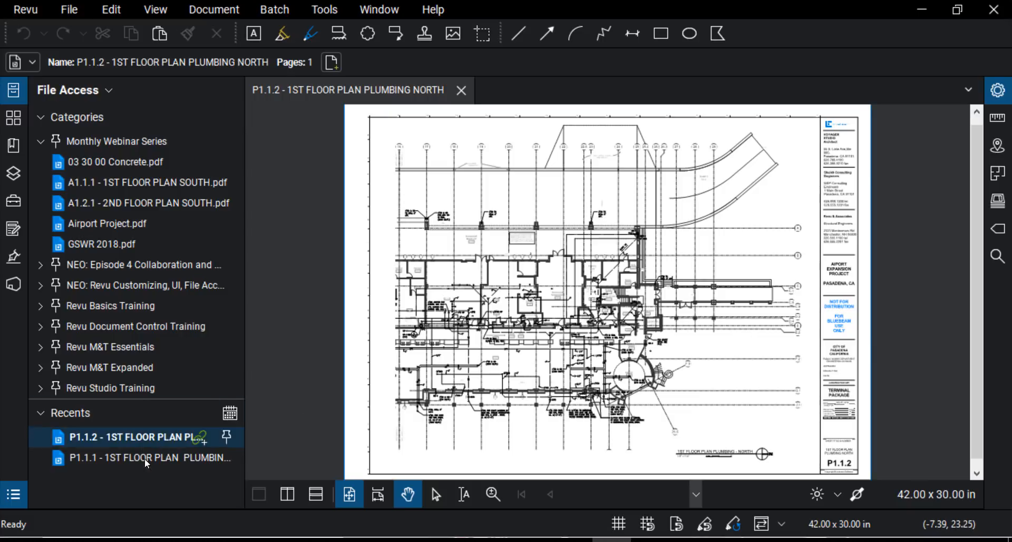
# Check the sorting options available for the recent files without changing the current one.
pyautogui.moveTo(120, 436)
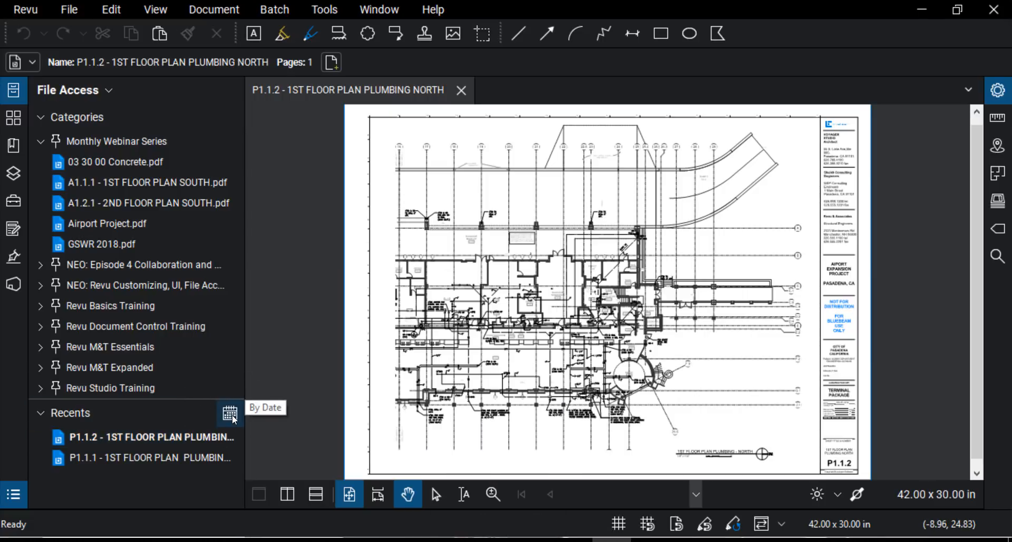
pyautogui.press('ctrl')
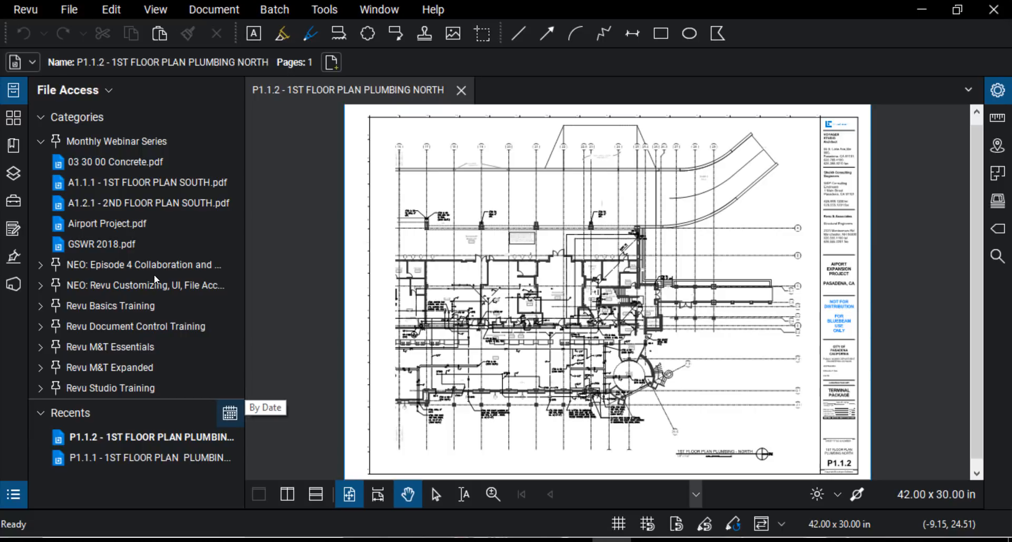
pyautogui.click(229, 413)
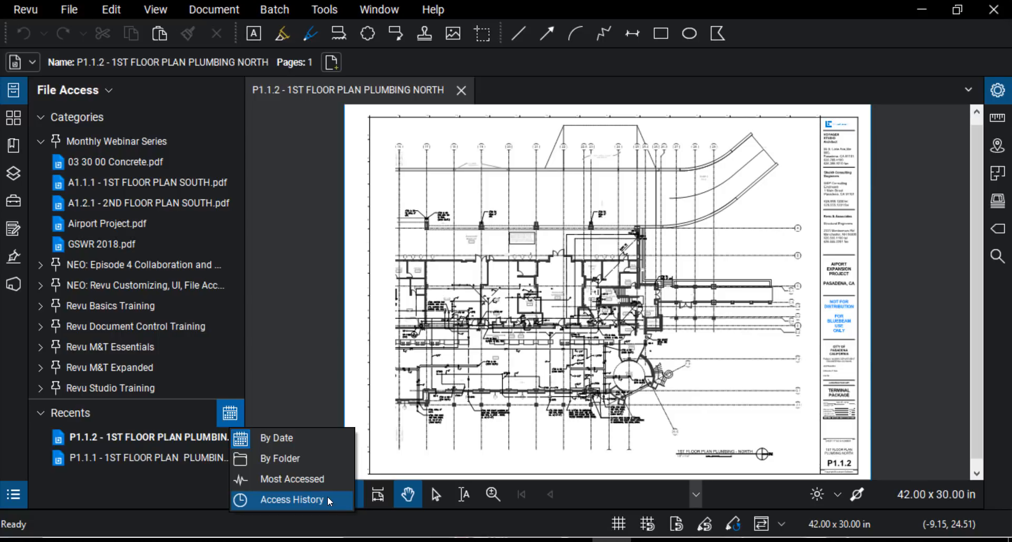
pyautogui.click(154, 282)
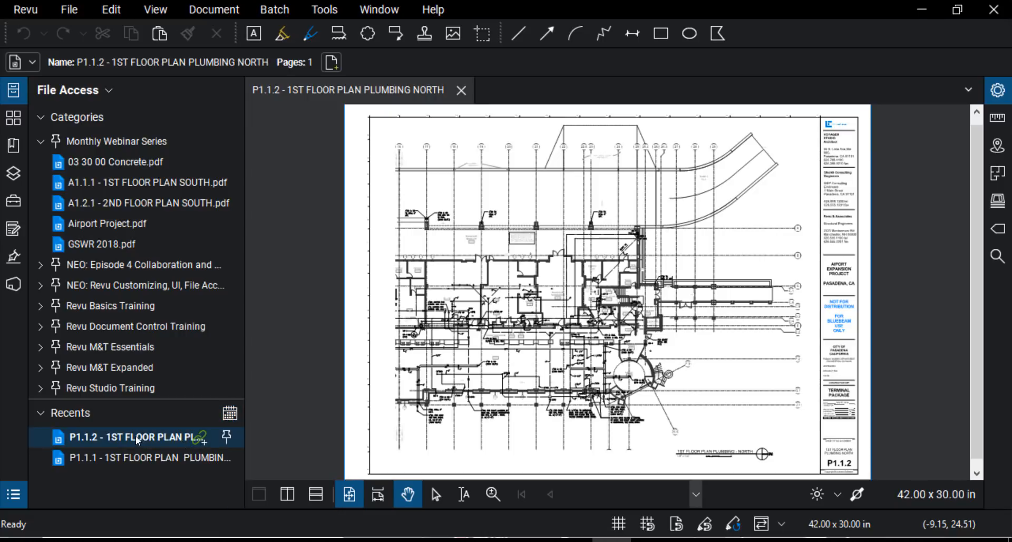
# Pin the recent P1.1.2 - 1ST FLOOR PLAN PLUMBING NORTH file without assigning it to a category.
pyautogui.moveTo(135, 435)
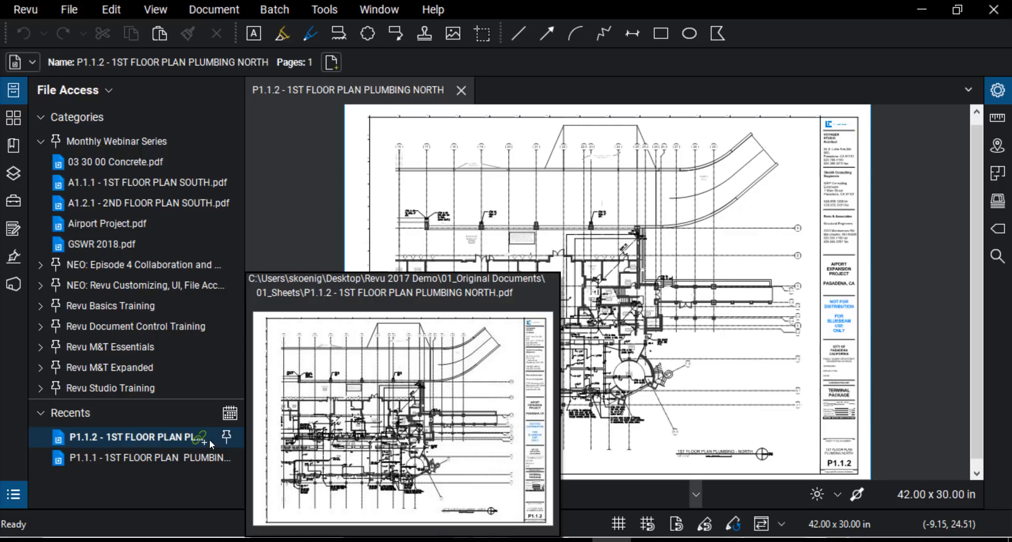
pyautogui.press('ctrl')
pyautogui.press('ctrl')
pyautogui.press('ctrl')
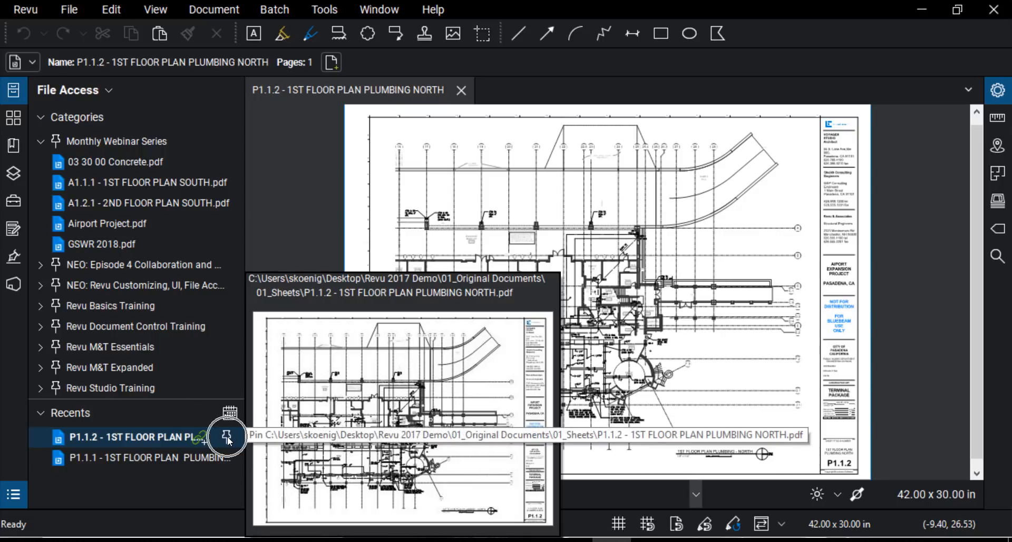
pyautogui.click(227, 435)
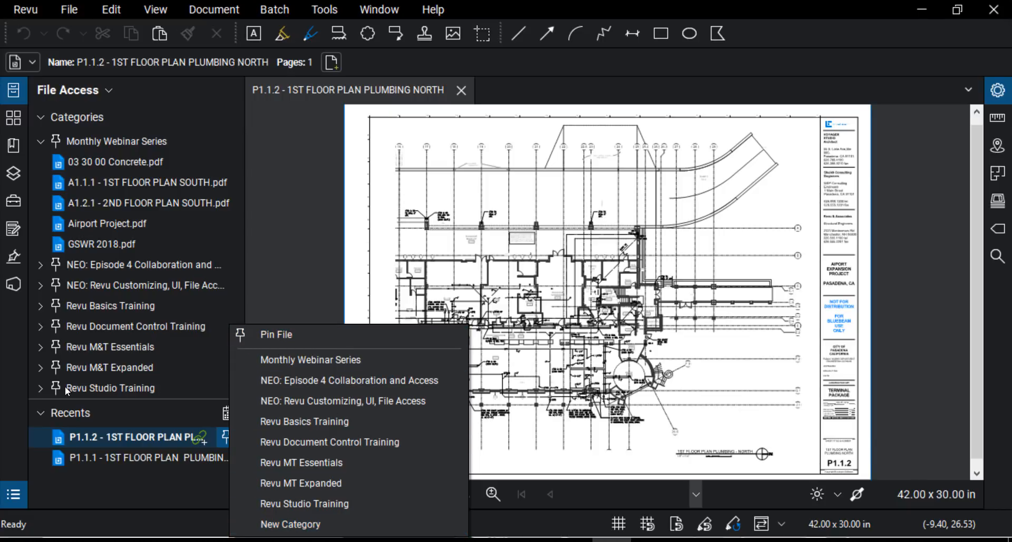
pyautogui.click(290, 335)
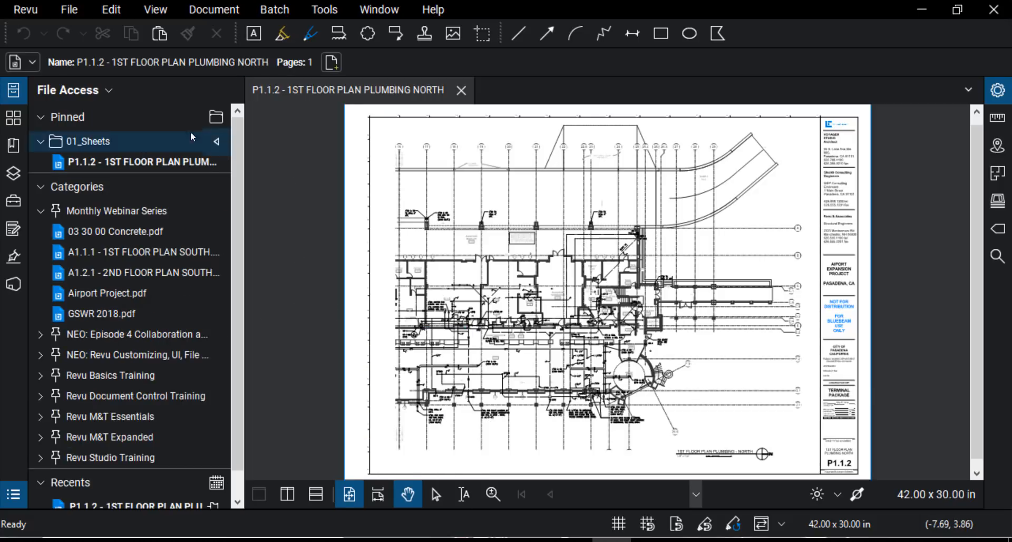
# Arrange the pinned files by folder.
pyautogui.press('ctrl')
pyautogui.click(218, 120)
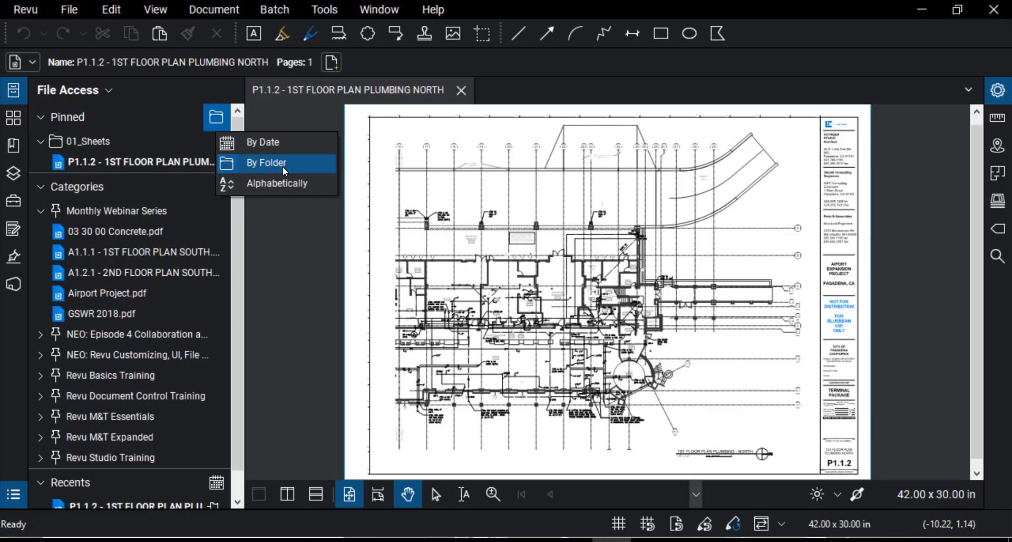
pyautogui.click(264, 165)
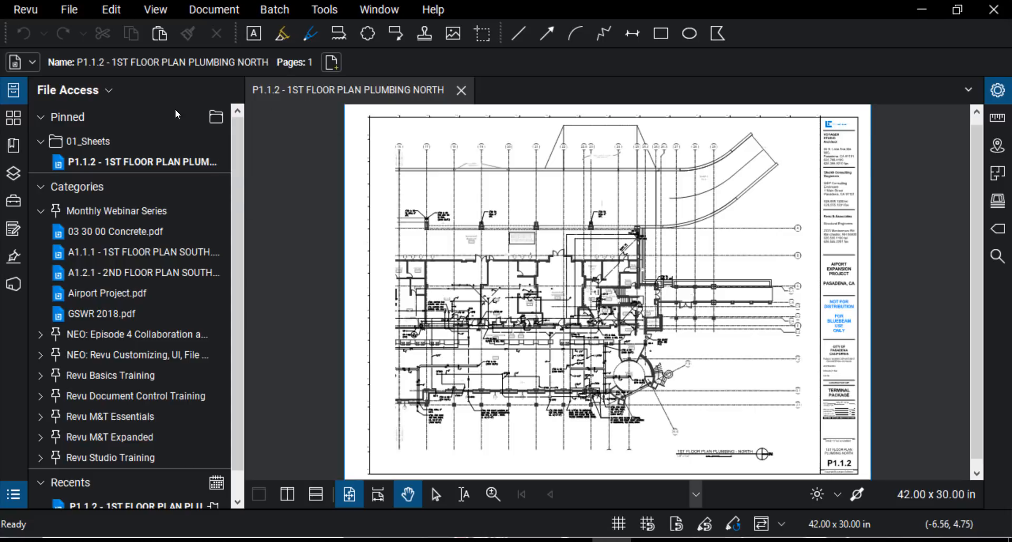
# Browse the contents of the pinned 01_Sheets folder, and close the Open dialog without opening a file.
pyautogui.moveTo(122, 165)
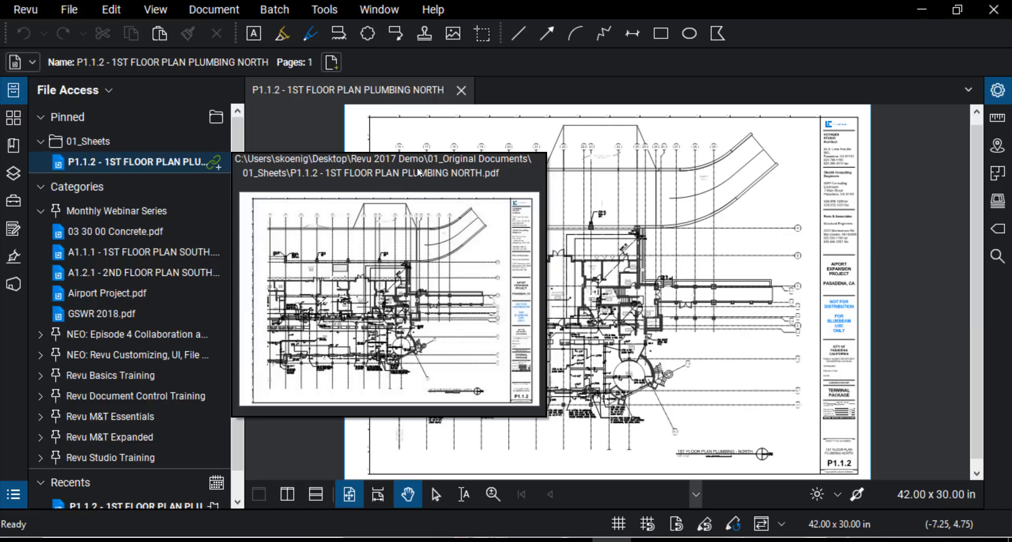
pyautogui.click(75, 143)
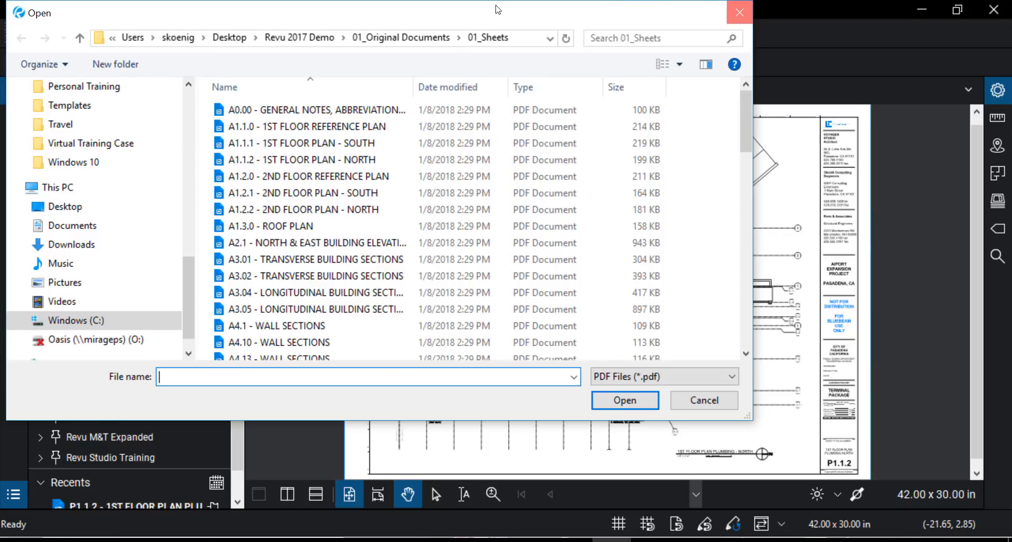
pyautogui.click(740, 11)
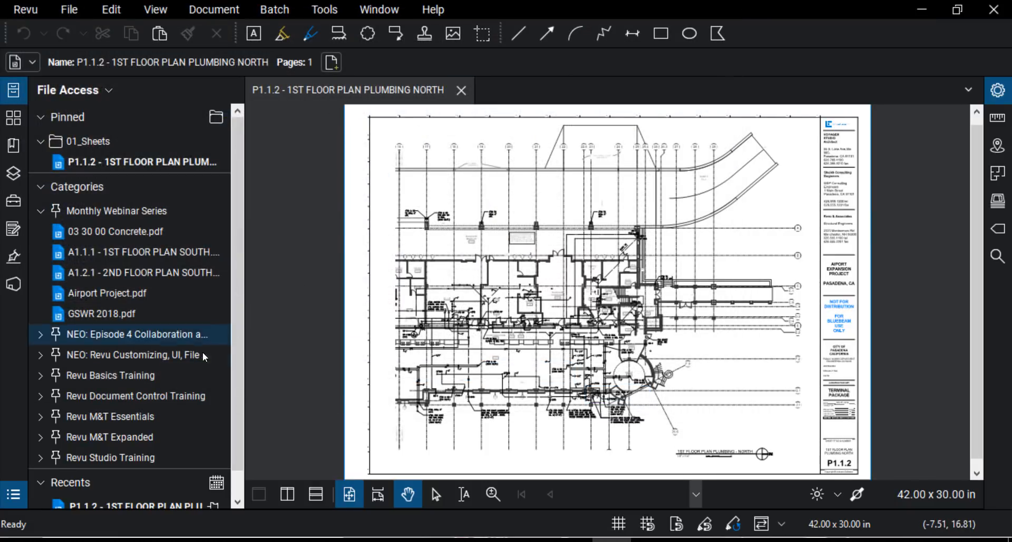
# Review the file commands for the recent P1.1.2 drawing, including Open Folder, Copy Path and Pin.
pyautogui.click(237, 504)
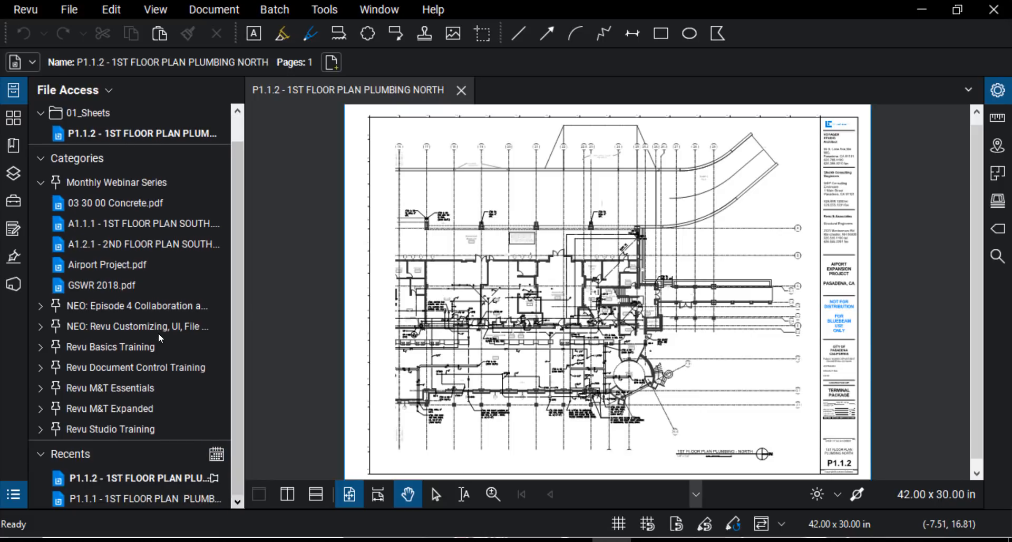
pyautogui.rightClick(112, 479)
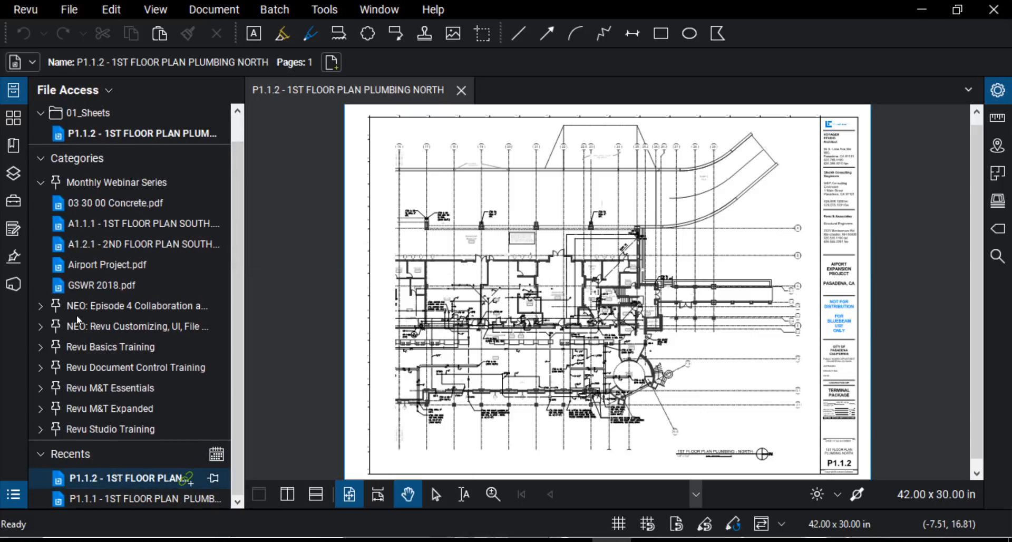
pyautogui.click(121, 454)
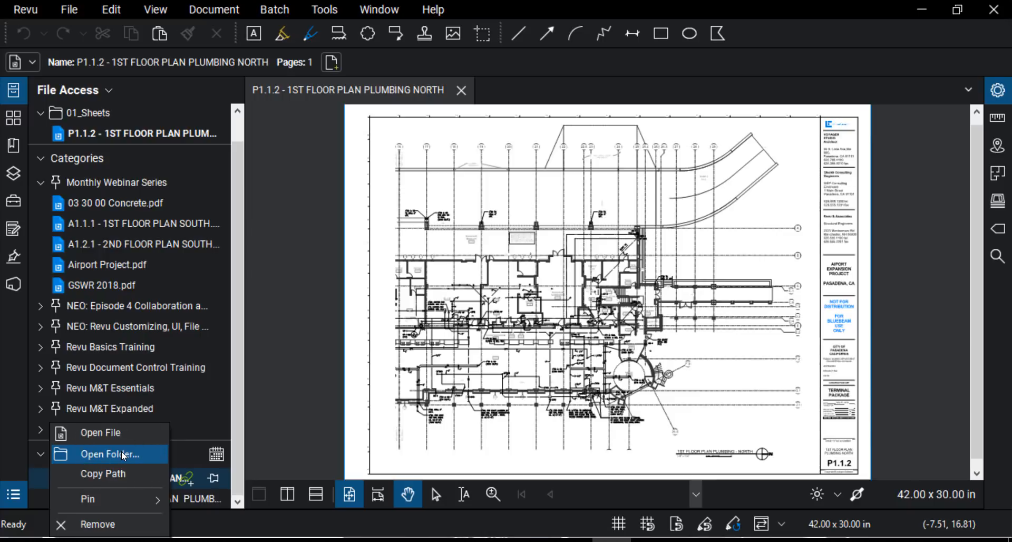
# Close the P1.1.2 drawing and open A1.1.1, A1.2.1 and 03 30 00 Concrete from the Monthly Webinar Series category.
pyautogui.click(462, 90)
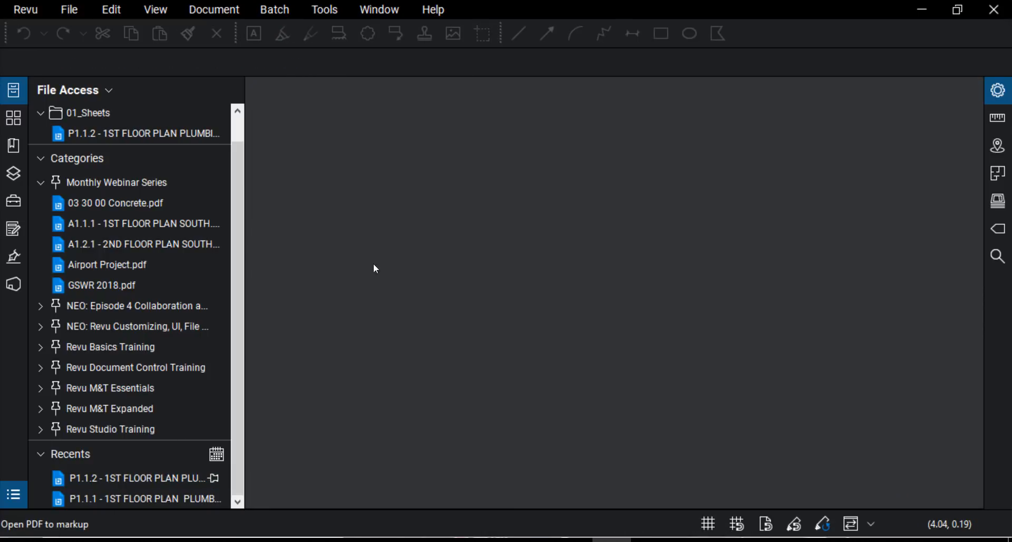
pyautogui.moveTo(98, 224)
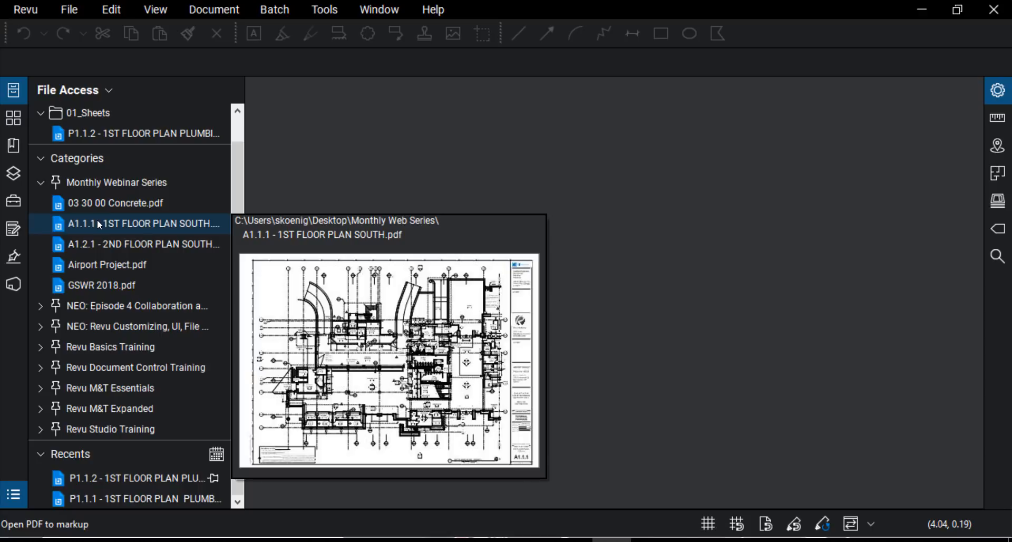
pyautogui.click(98, 224)
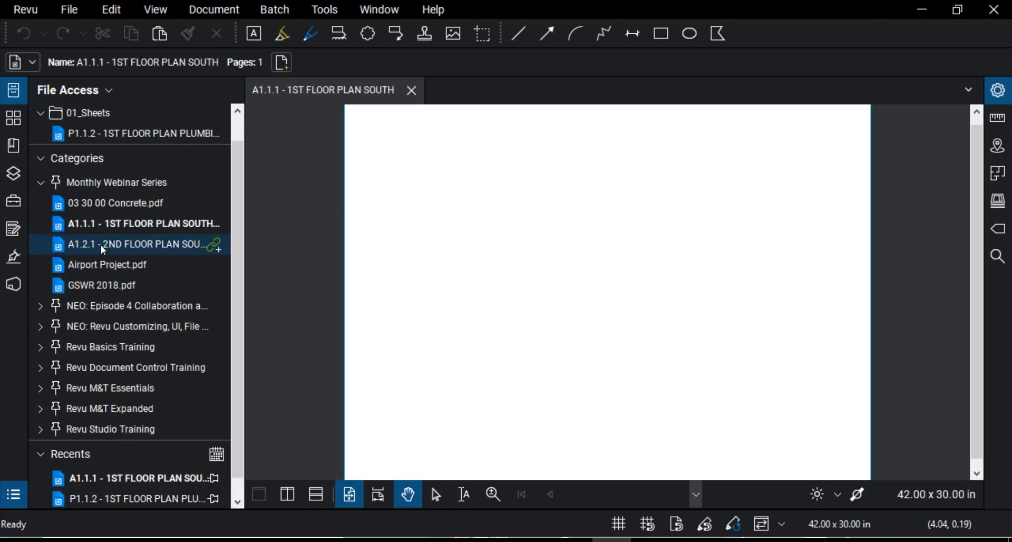
pyautogui.click(96, 244)
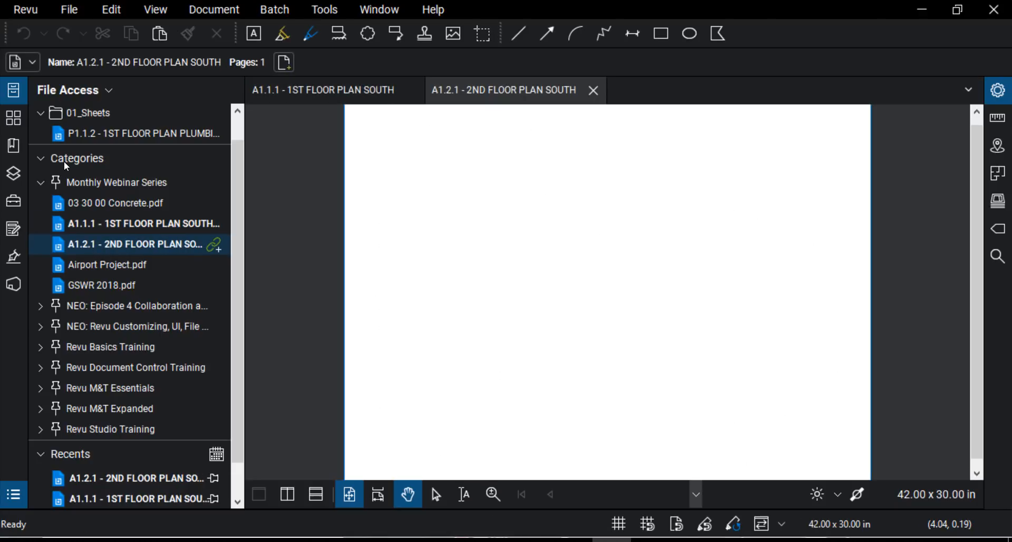
pyautogui.click(100, 205)
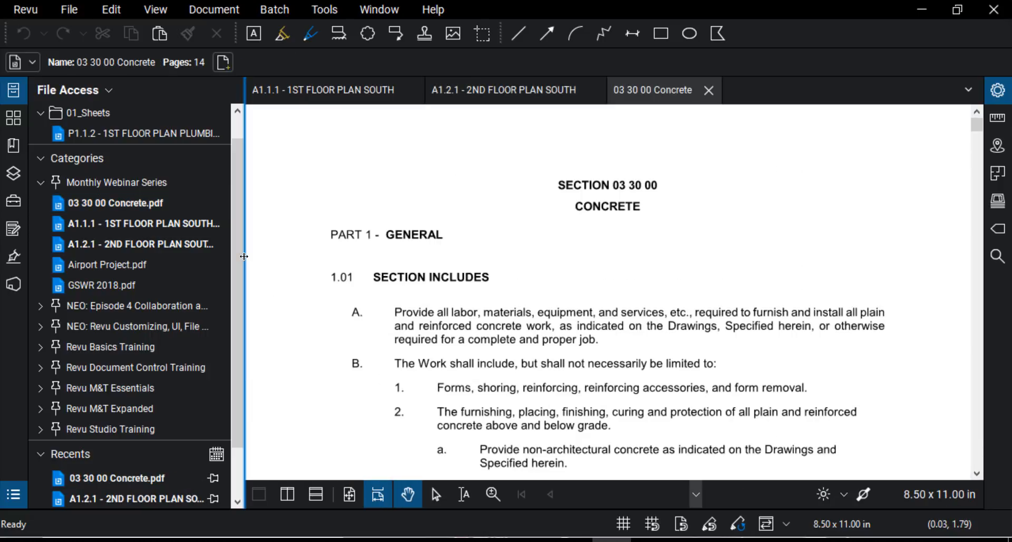
# Collapse File Access and bring the A1.1.1 - 1ST FLOOR PLAN SOUTH drawing to the front.
pyautogui.doubleClick(245, 256)
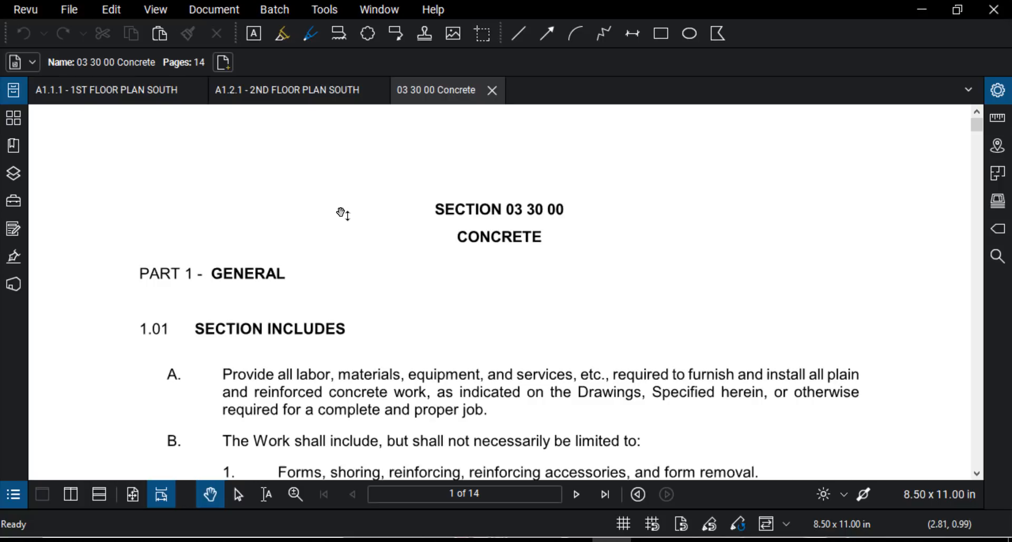
pyautogui.click(128, 92)
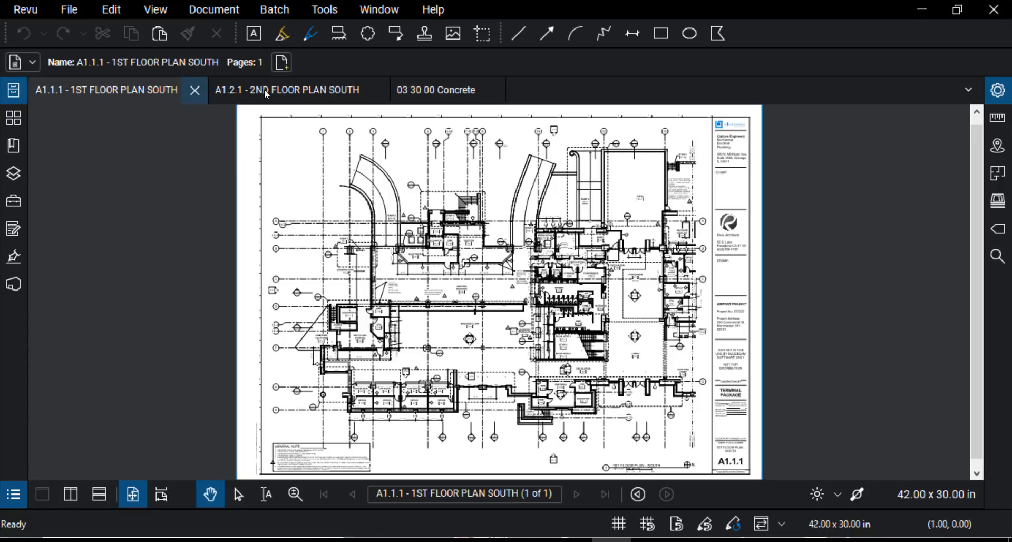
# Flip through the open A1.2.1 and 03 30 00 Concrete documents and return to the A1.1.1 floor plan.
pyautogui.click(264, 90)
pyautogui.click(437, 89)
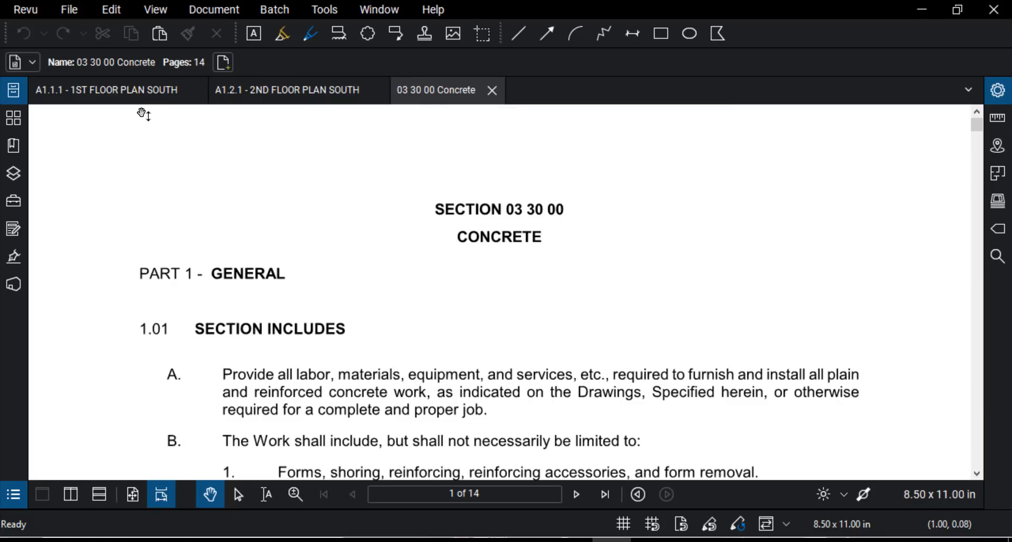
pyautogui.click(134, 90)
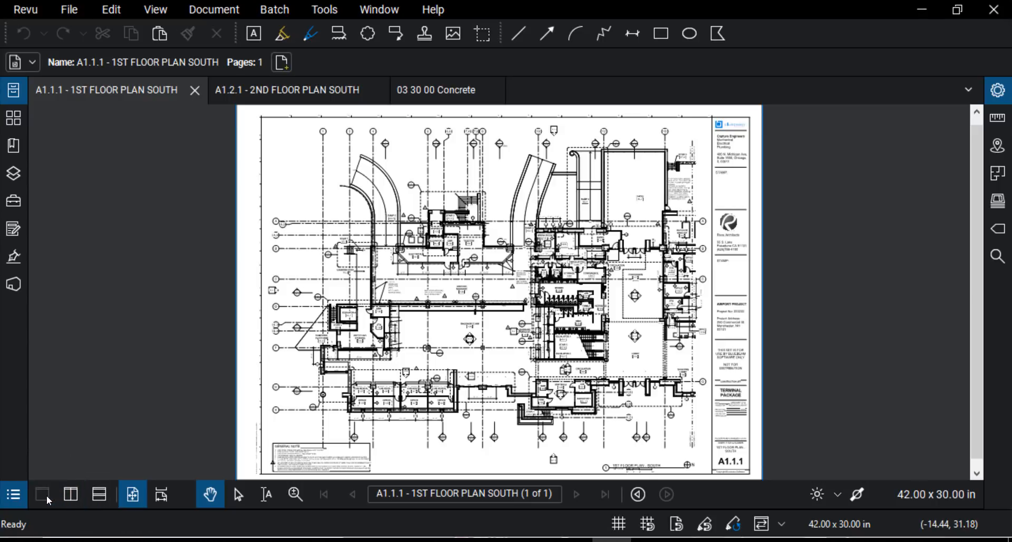
# Split the workspace vertically, showing the A1.1.1 floor plan in one pane and 03 30 00 Concrete in the other, with the Concrete pane active.
pyautogui.click(74, 496)
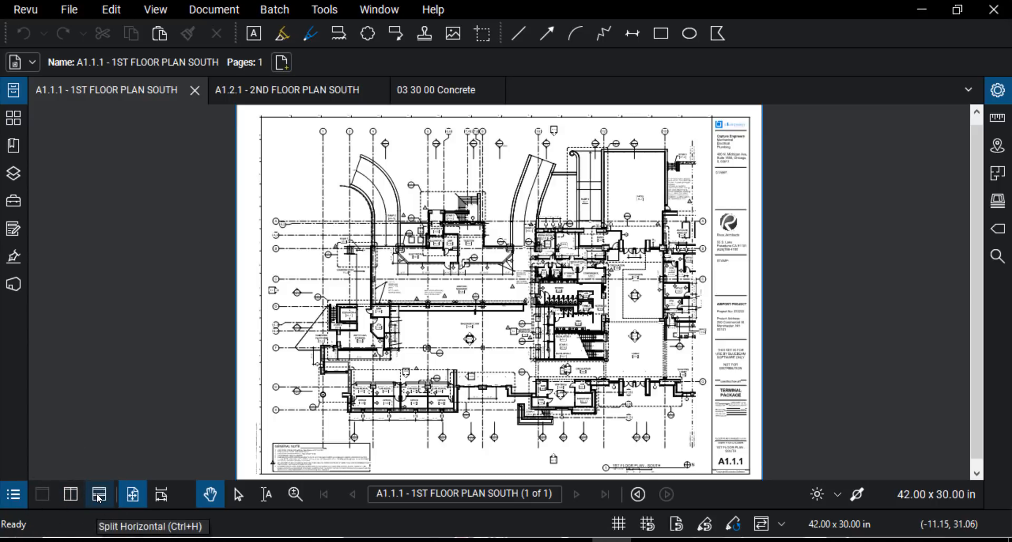
pyautogui.click(98, 496)
pyautogui.click(418, 91)
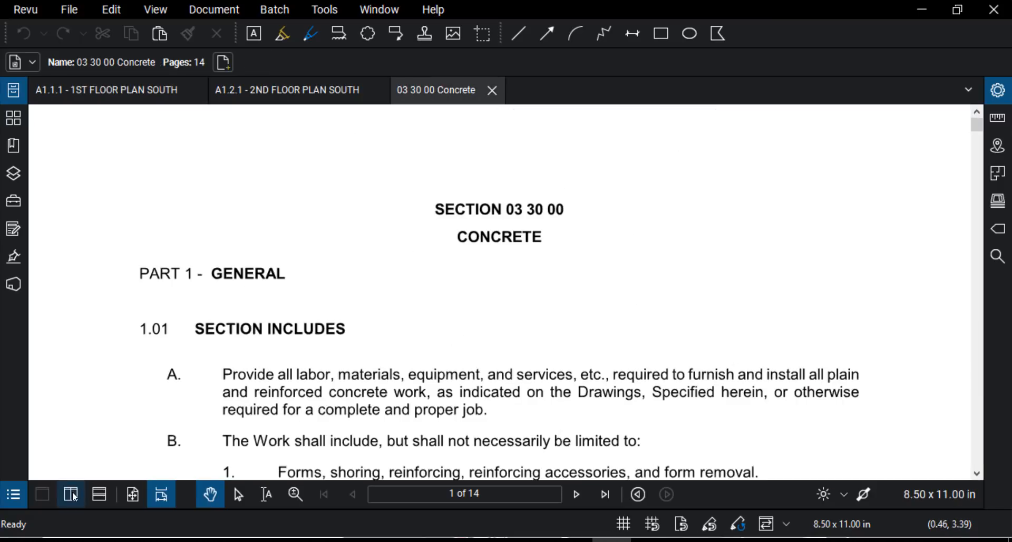
pyautogui.click(73, 496)
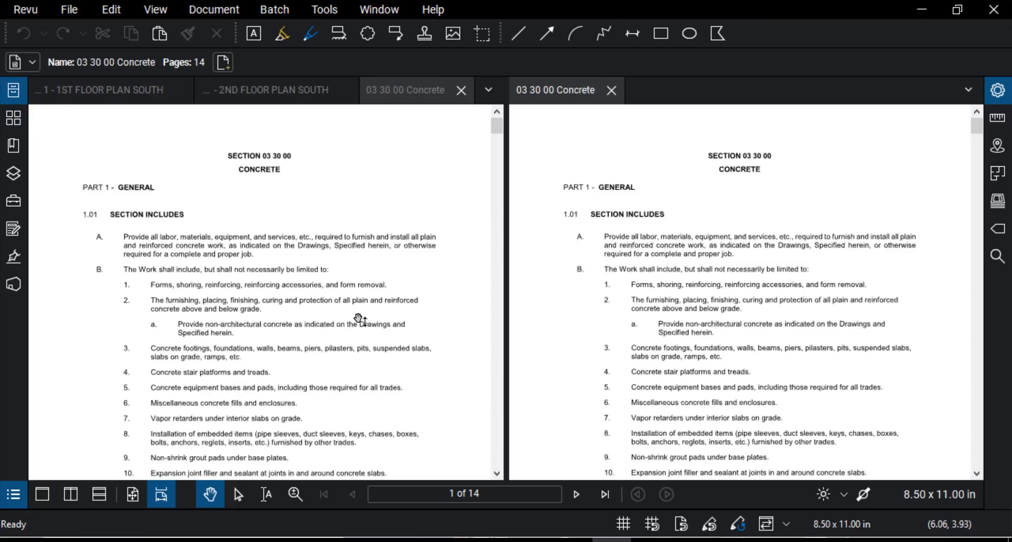
pyautogui.click(106, 91)
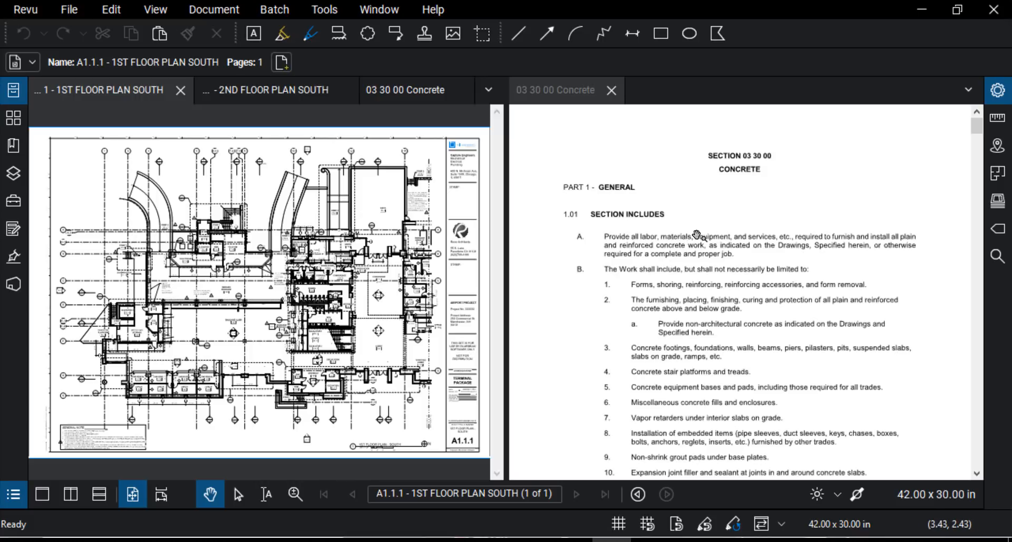
pyautogui.click(697, 235)
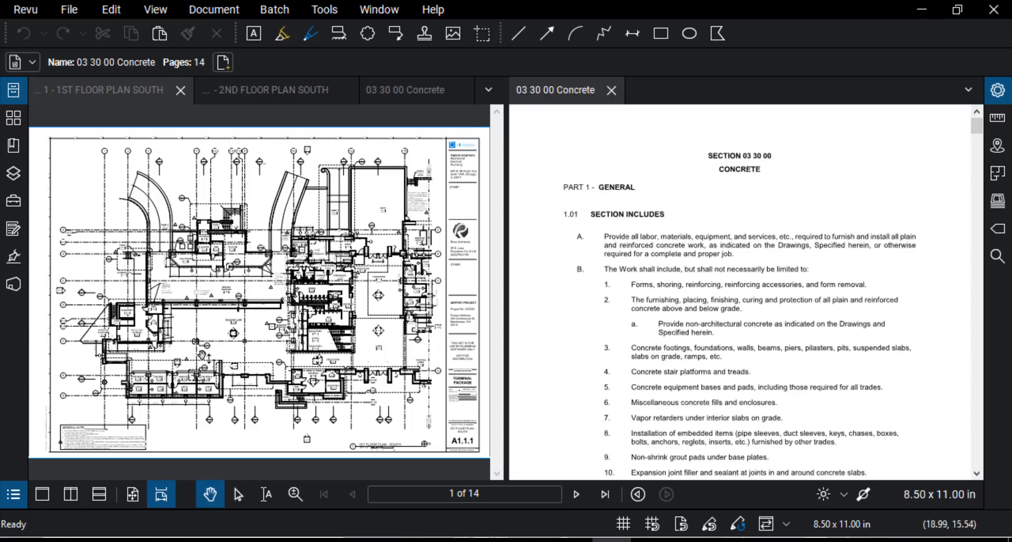
# Split the 03 30 00 Concrete pane horizontally and open a WebTab in its lower pane.
pyautogui.click(99, 495)
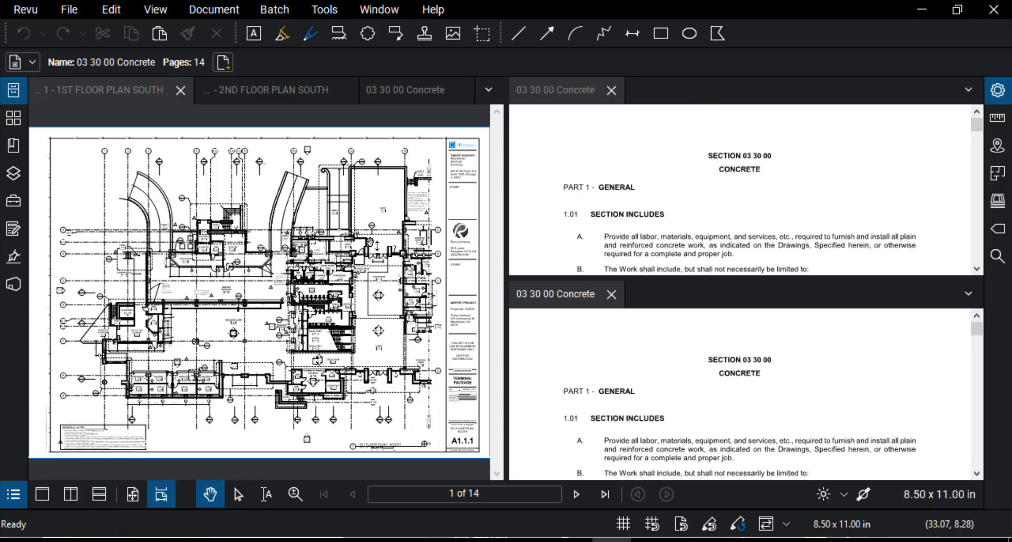
pyautogui.rightClick(683, 293)
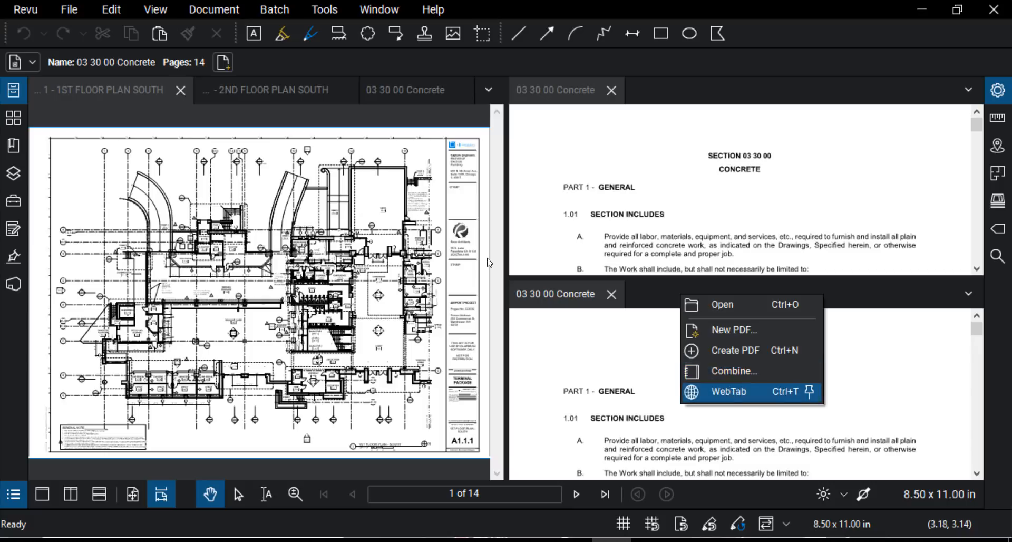
pyautogui.press('Return')
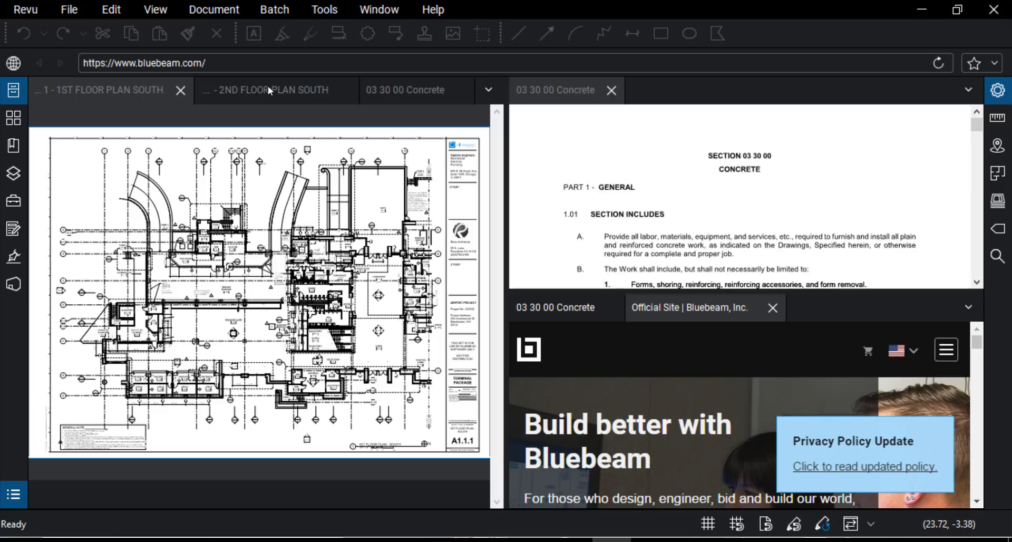
pyautogui.press('ctrl')
pyautogui.press('ctrl')
pyautogui.press('ctrl')
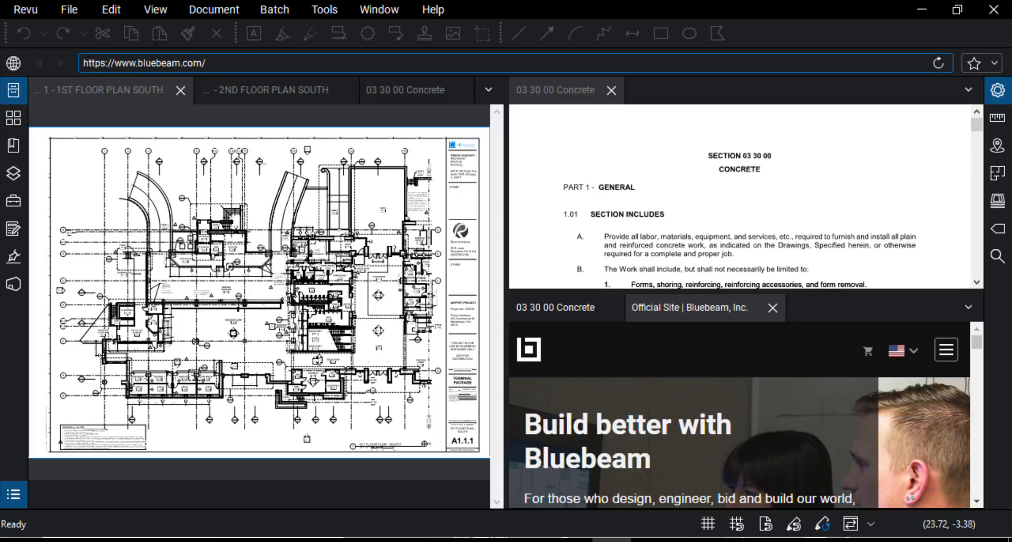
pyautogui.click(364, 60)
pyautogui.write('www')
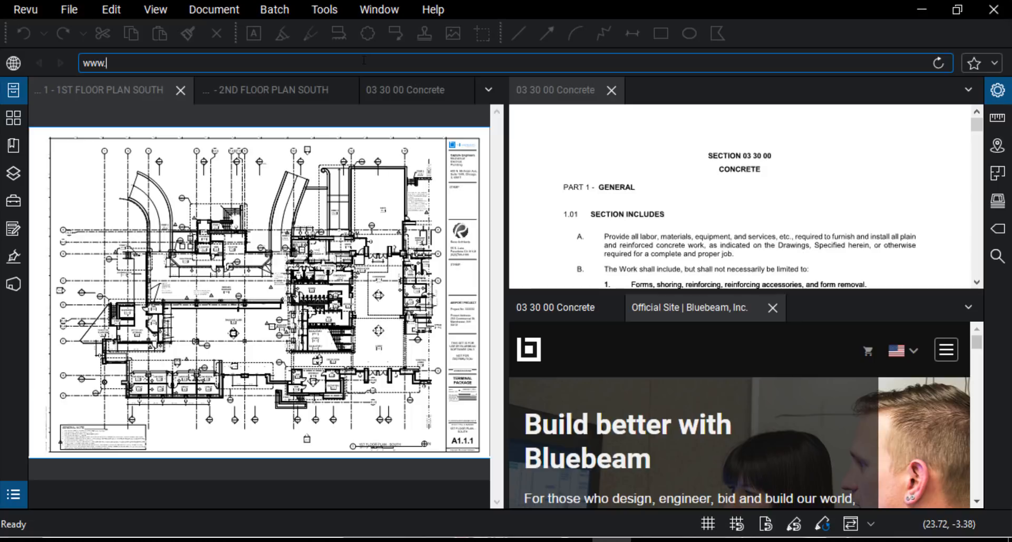
pyautogui.write('.bsc.ca.gov')
pyautogui.press('Return')
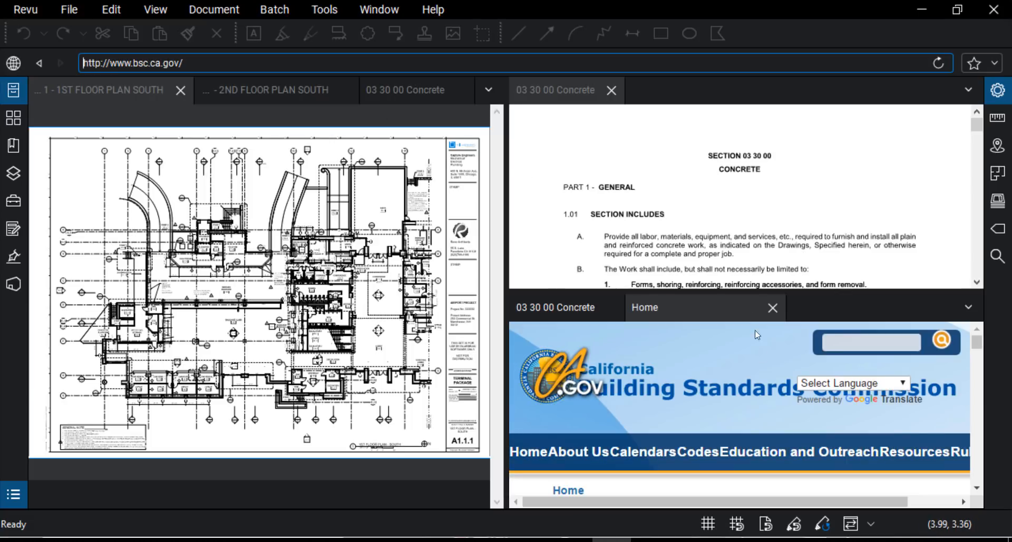
# Look over the Building Standards Commission home page, and close the WebTab together with the 03 30 00 Concrete copy in the lower pane.
pyautogui.scroll(-10, 730, 393)
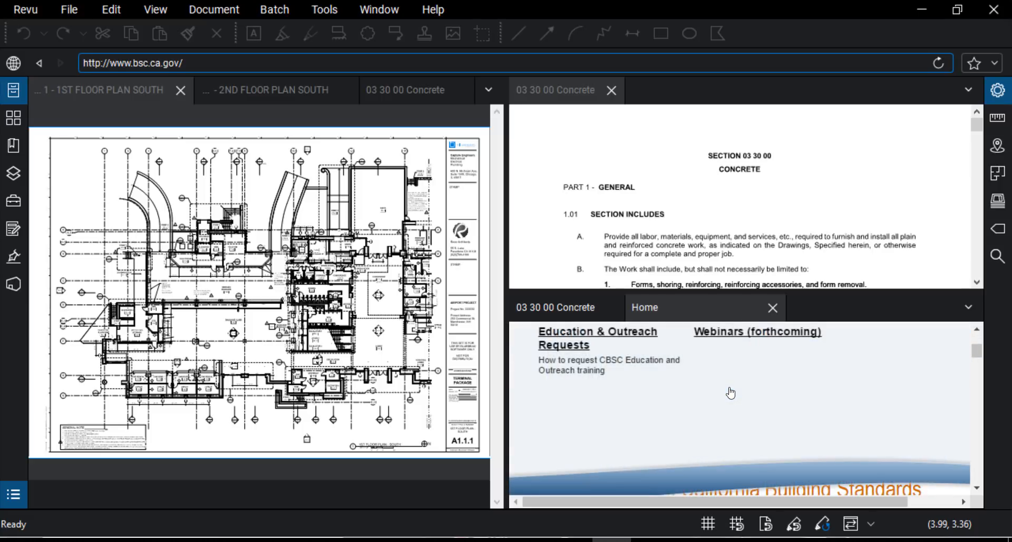
pyautogui.scroll(10, 726, 388)
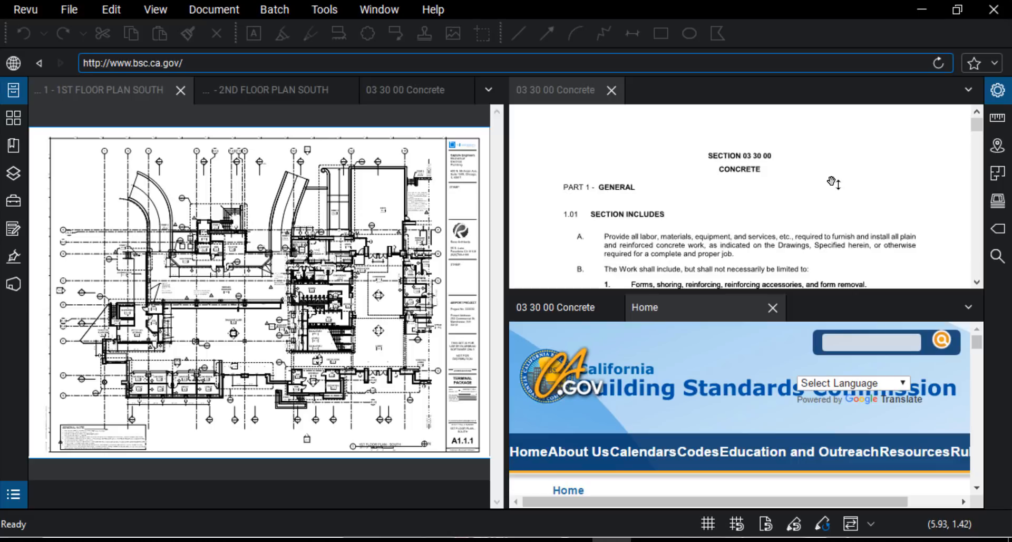
pyautogui.click(772, 312)
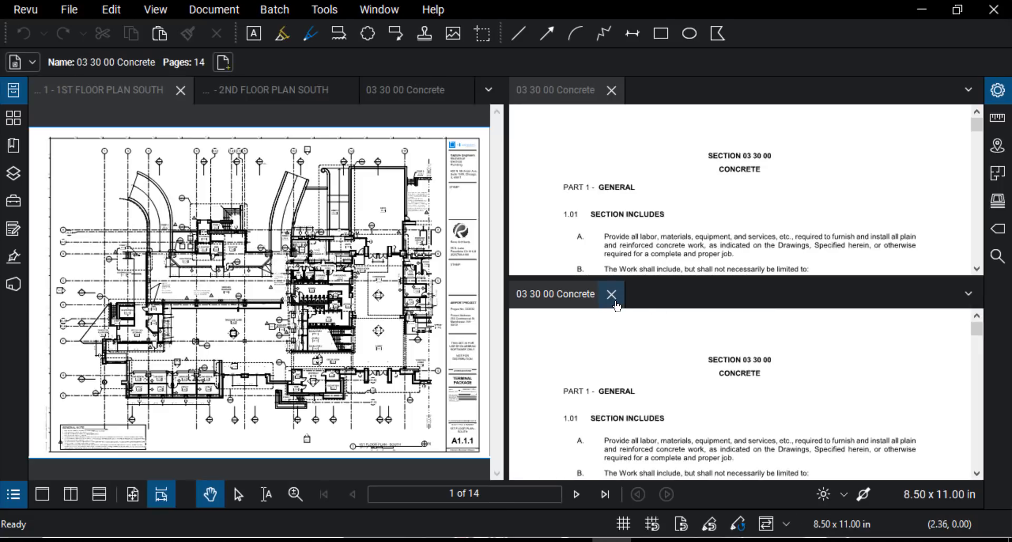
pyautogui.click(617, 307)
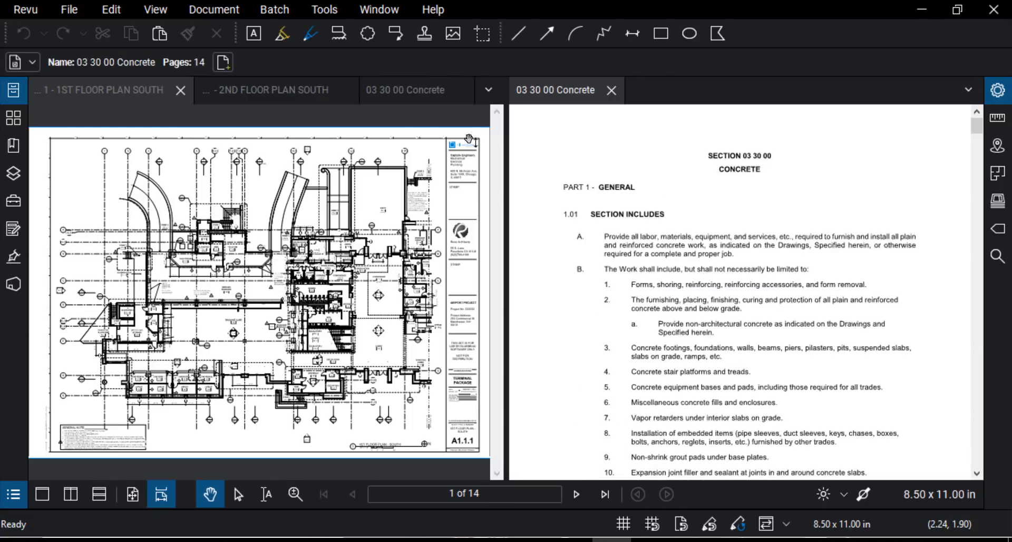
# Move the A1.2.1 2nd floor plan into the second pane beside A1.1.1, and switch the active view between both plans.
pyautogui.click(265, 88)
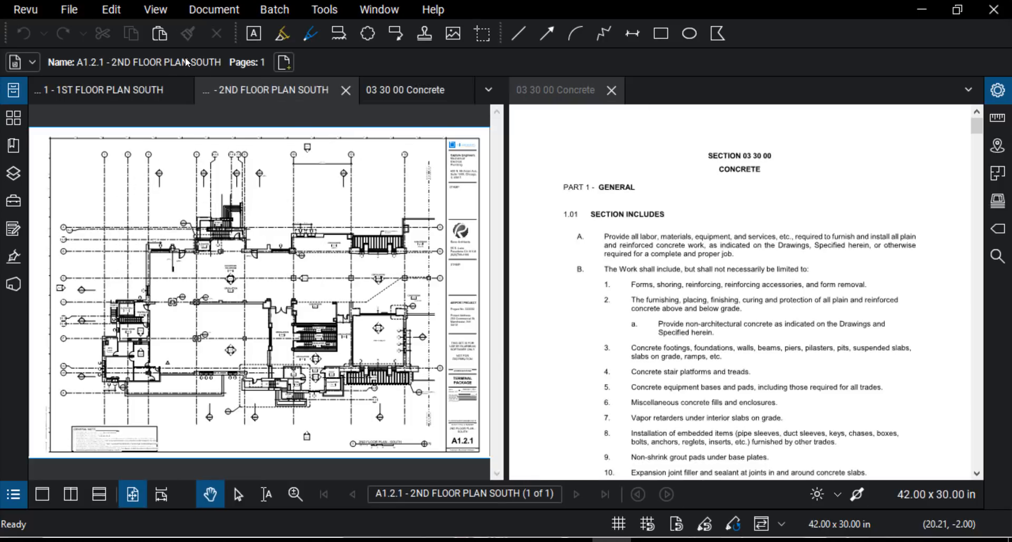
pyautogui.moveTo(264, 90)
pyautogui.mouseDown()
pyautogui.moveTo(453, 158)
pyautogui.moveTo(628, 94)
pyautogui.mouseUp()
pyautogui.click(232, 243)
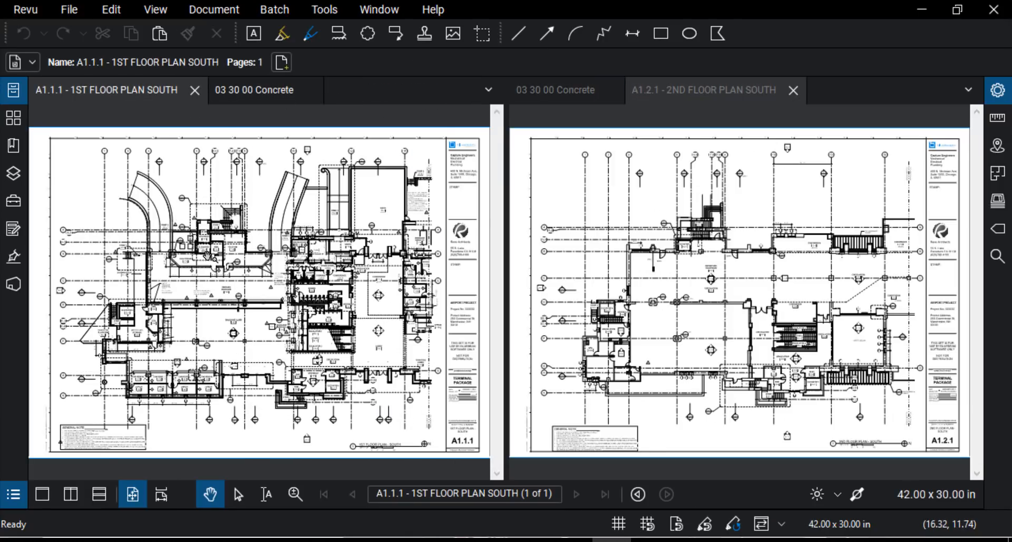
pyautogui.click(699, 266)
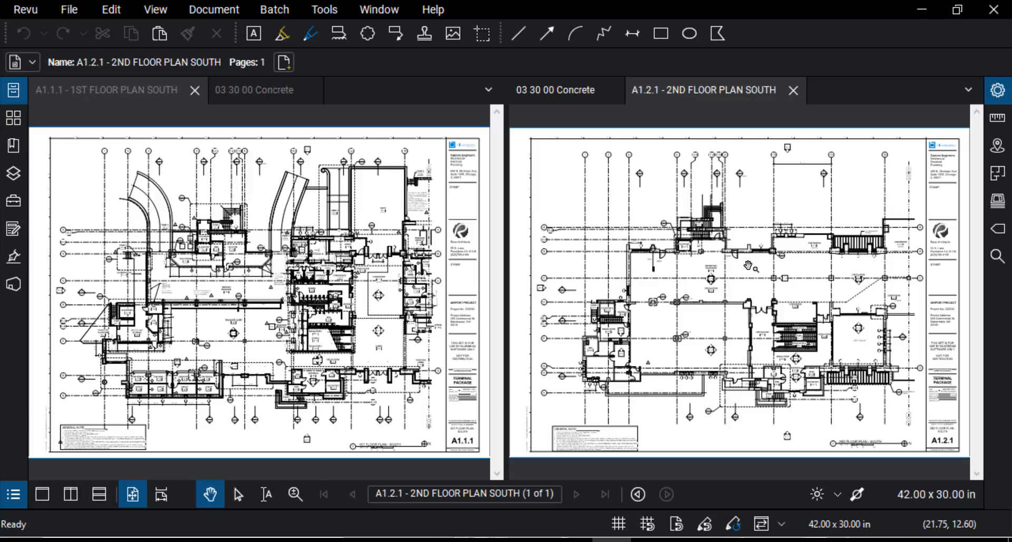
pyautogui.click(352, 234)
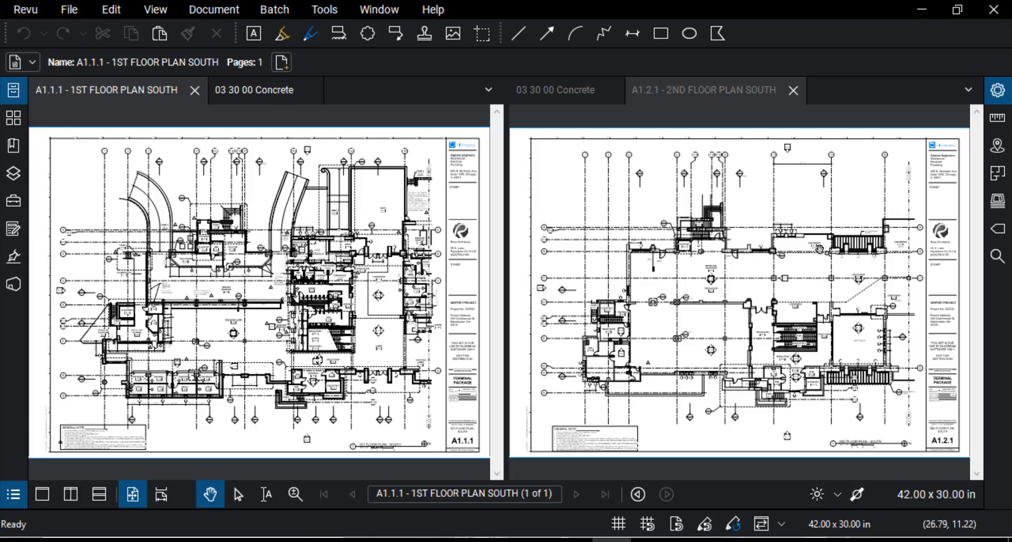
# Zoom in on the polycarbonate canopy area of the A1.2.1 plan and synchronize the view of both split panes.
pyautogui.click(887, 254)
pyautogui.scroll(5, 887, 256)
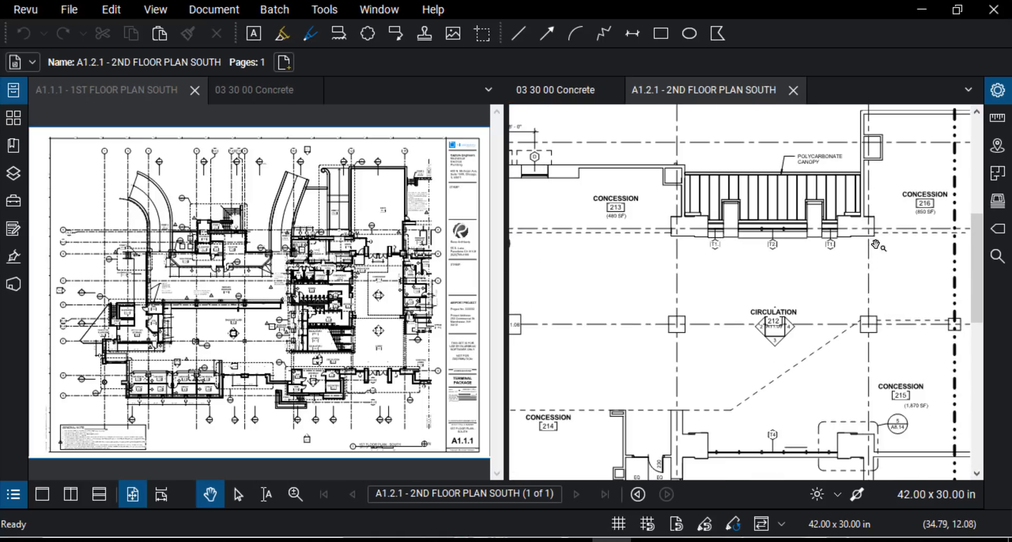
pyautogui.moveTo(816, 256); pyautogui.dragTo(733, 336)
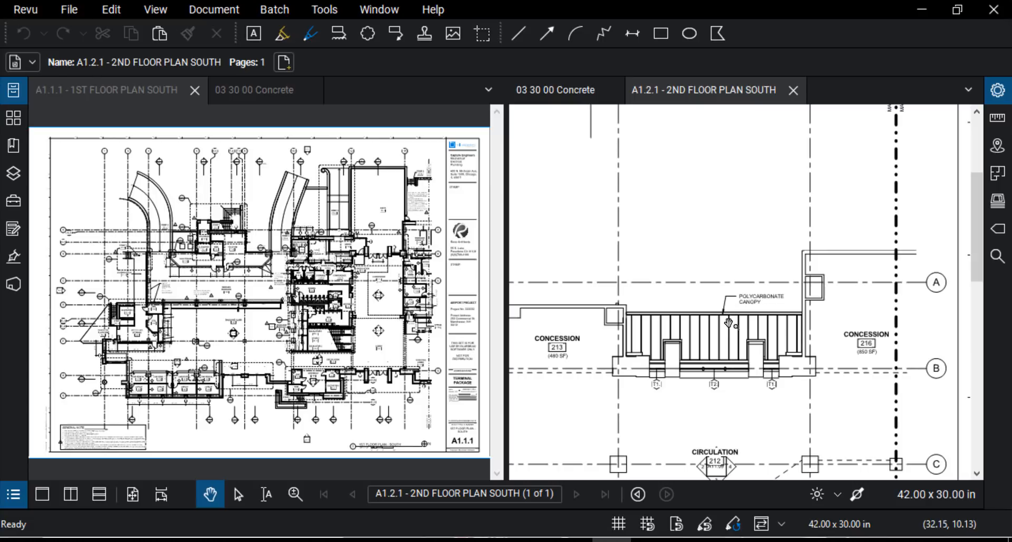
pyautogui.scroll(-1, 728, 323)
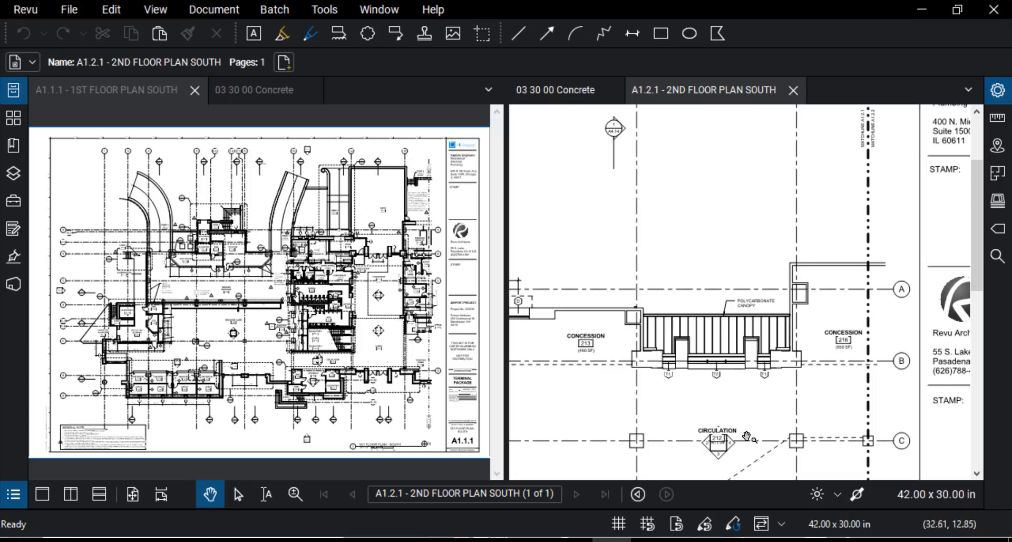
pyautogui.click(762, 525)
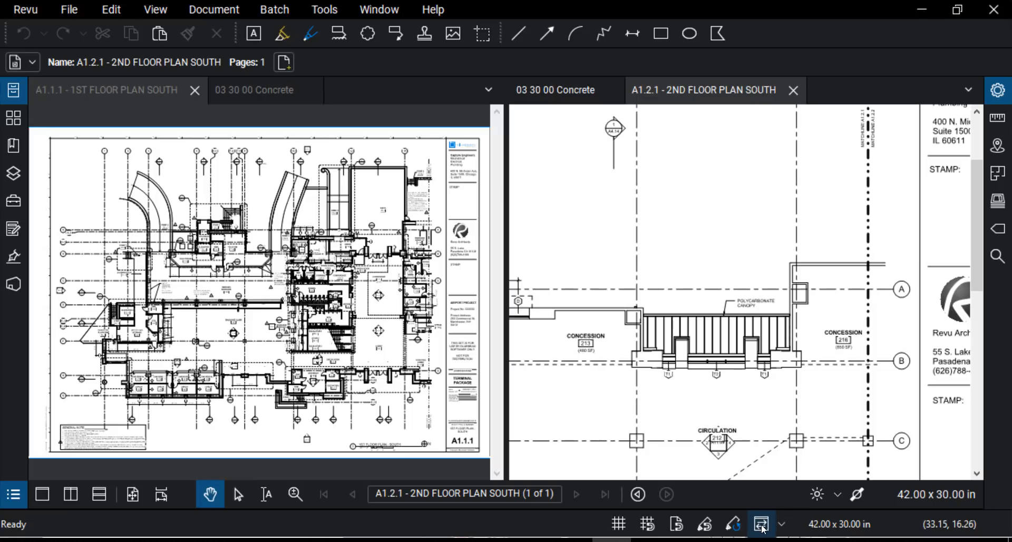
pyautogui.click(762, 525)
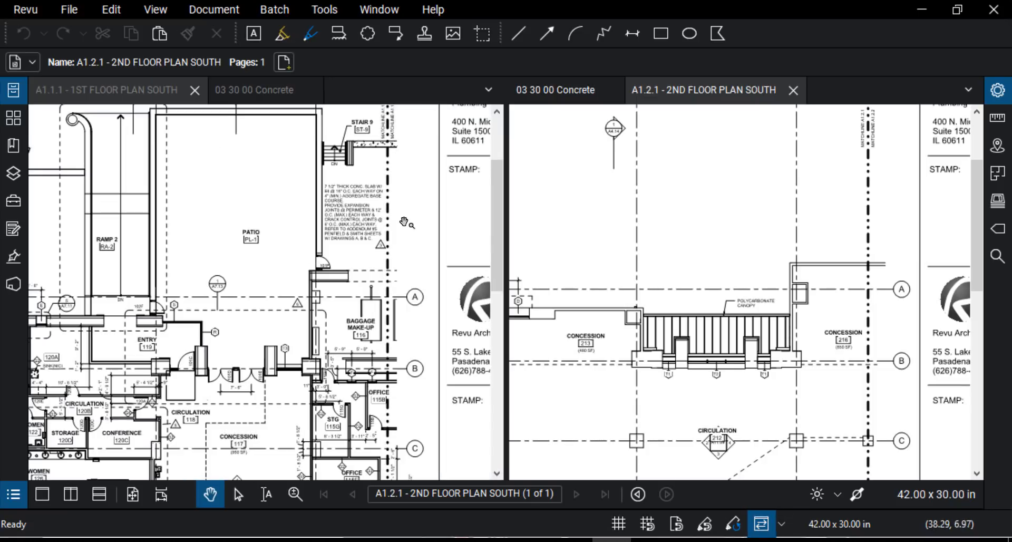
# Compare the two floor plans in the synchronized views around the polycarbonate canopy and Stair 3.
pyautogui.scroll(5, 753, 329)
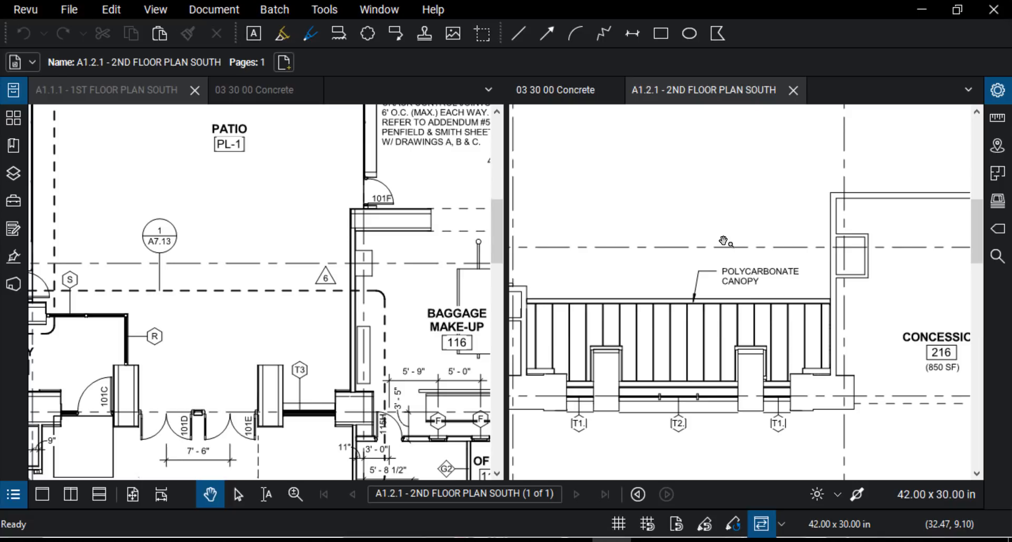
pyautogui.scroll(-5, 727, 246)
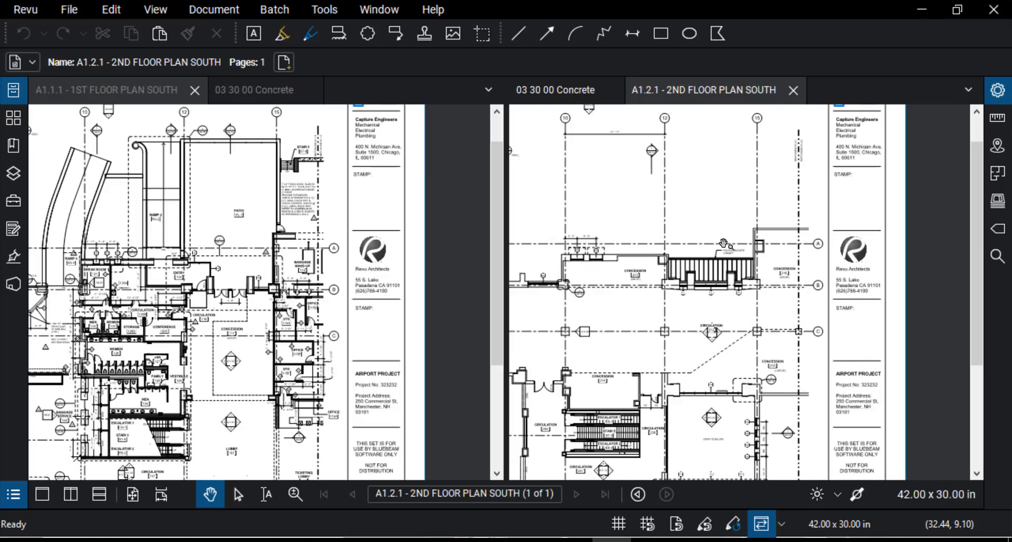
pyautogui.scroll(3, 710, 216)
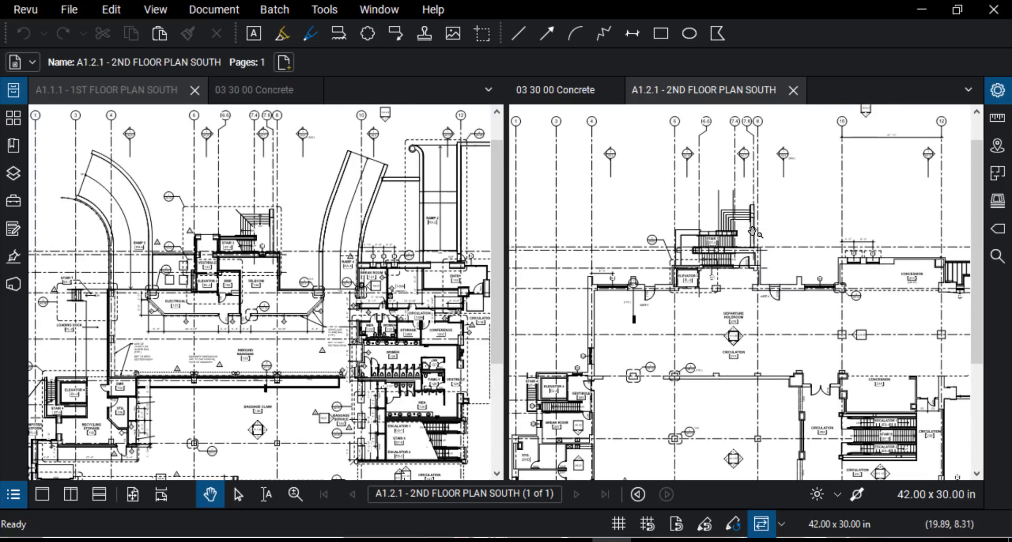
pyautogui.scroll(3, 710, 216)
pyautogui.scroll(2, 743, 216)
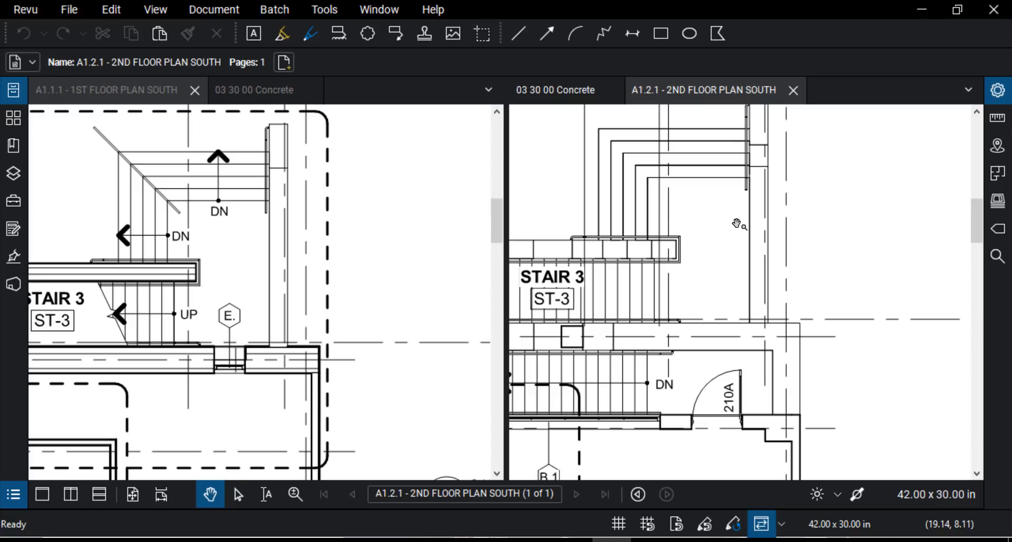
pyautogui.scroll(-2, 737, 223)
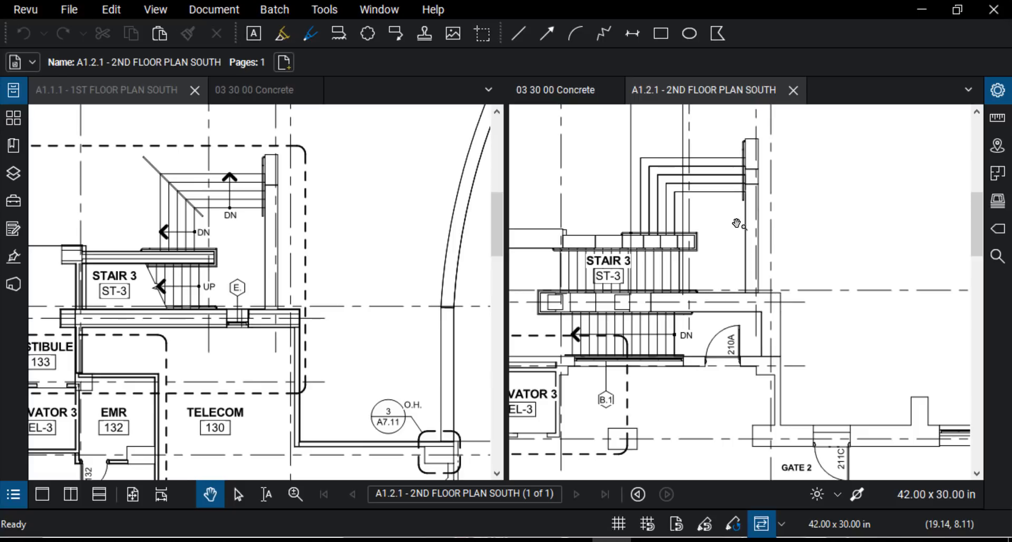
# Return the A1.2.1 plan to the first pane beside A1.1.1 and close the 03 30 00 Concrete document.
pyautogui.moveTo(668, 91); pyautogui.dragTo(244, 100)
pyautogui.click(422, 91)
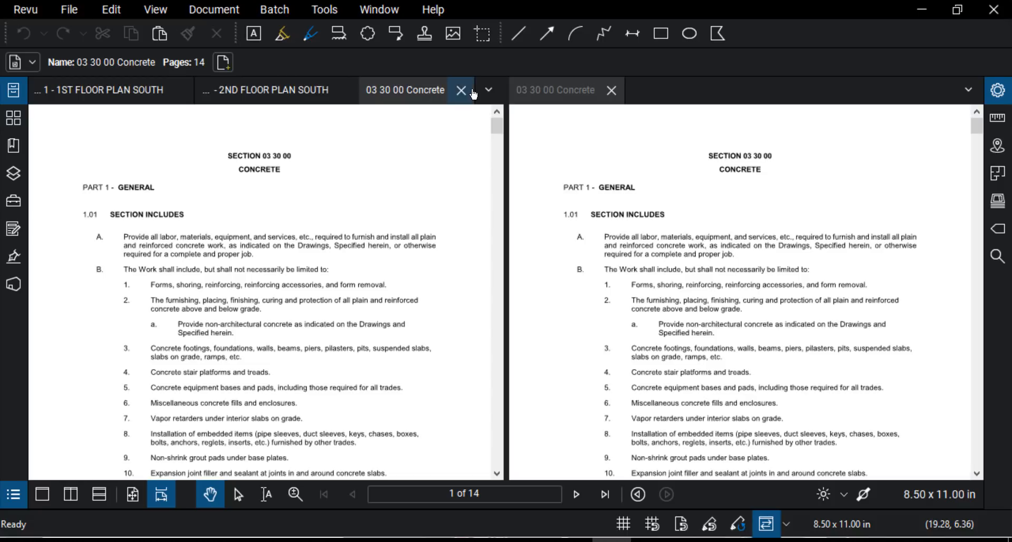
pyautogui.click(464, 91)
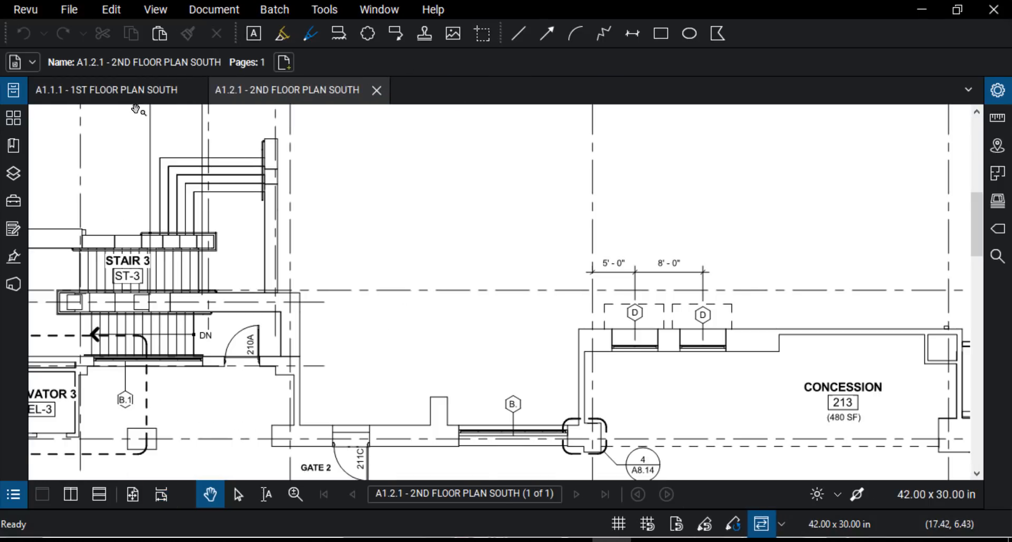
# Bring the A1.1.1 1st floor plan to the front and fit its whole page in view.
pyautogui.click(123, 97)
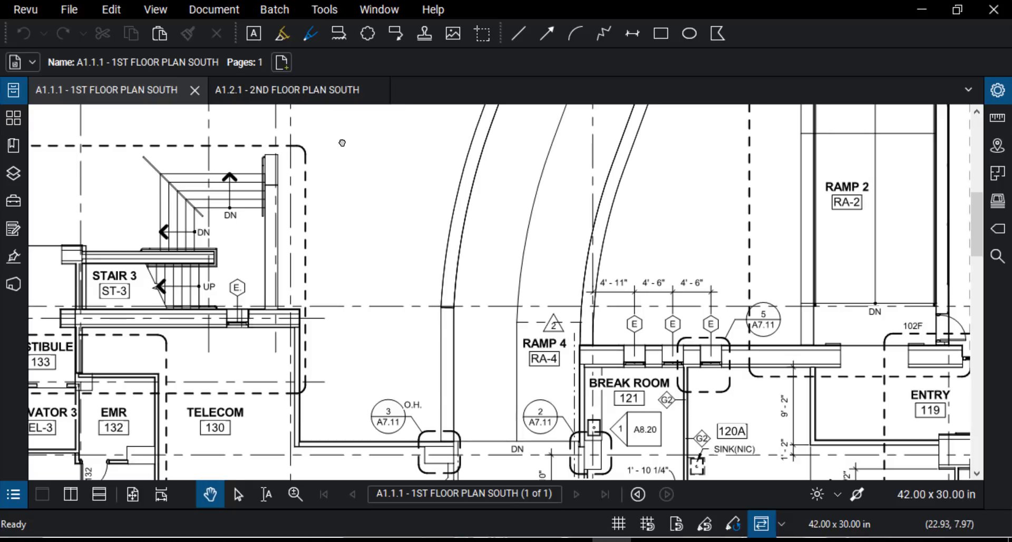
pyautogui.hotkey('ctrl', '0')
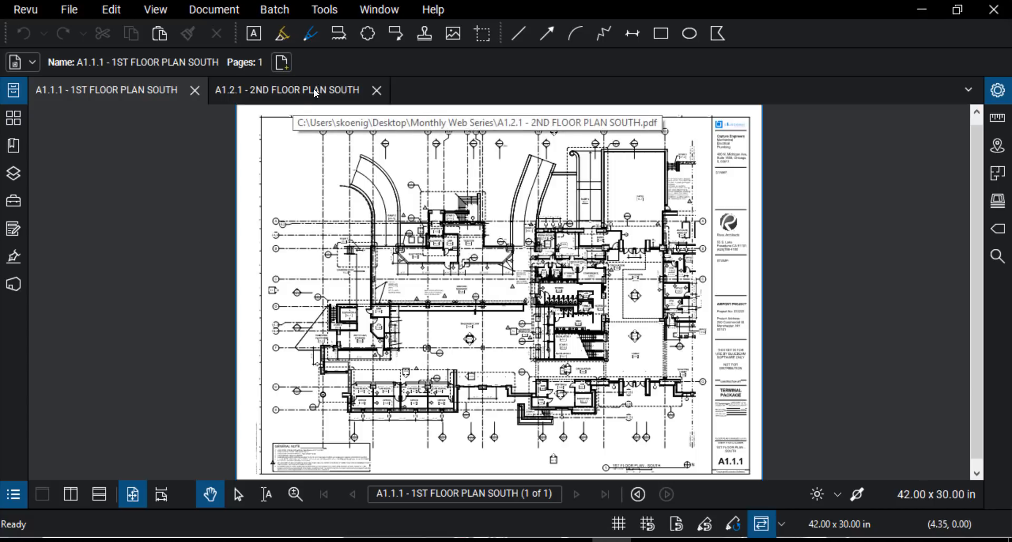
# Close the A1.2.1 2nd floor plan and the A1.1.1 1st floor plan.
pyautogui.click(377, 90)
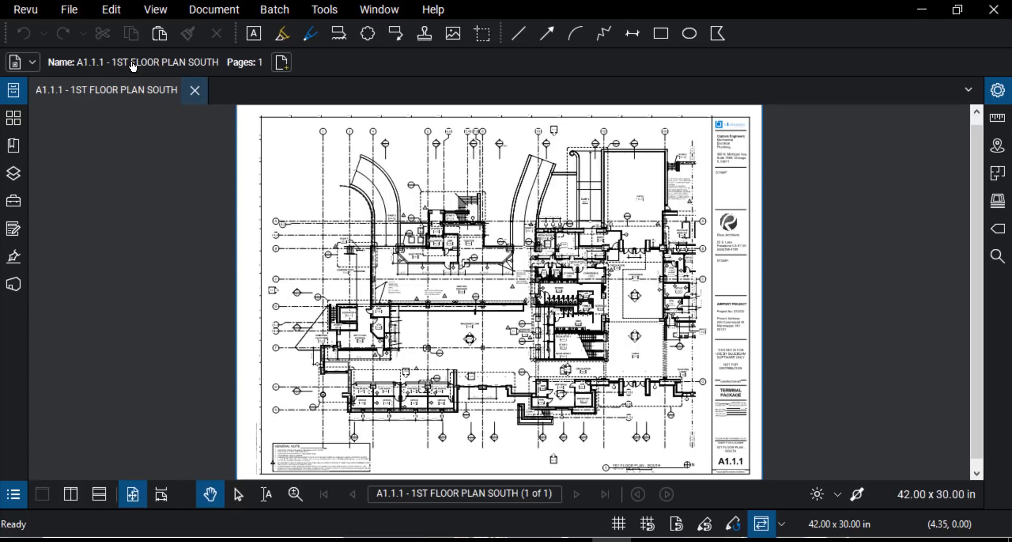
pyautogui.click(194, 90)
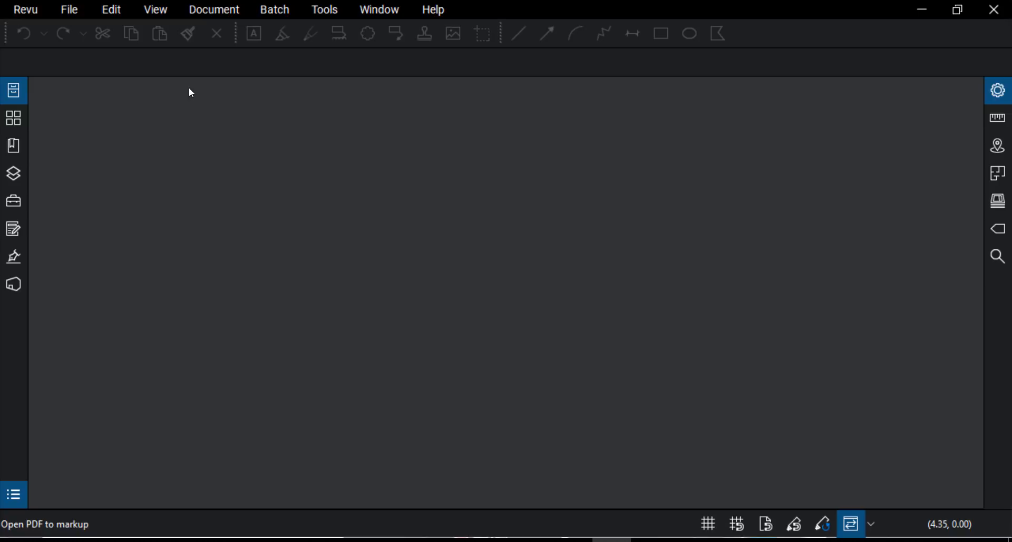
# Start Compare Documents and choose A1.1.0 - 1ST FLOOR REFERENCE PLAN from Monthly Web Series\Overlay and Compare as Document A.
pyautogui.click(222, 8)
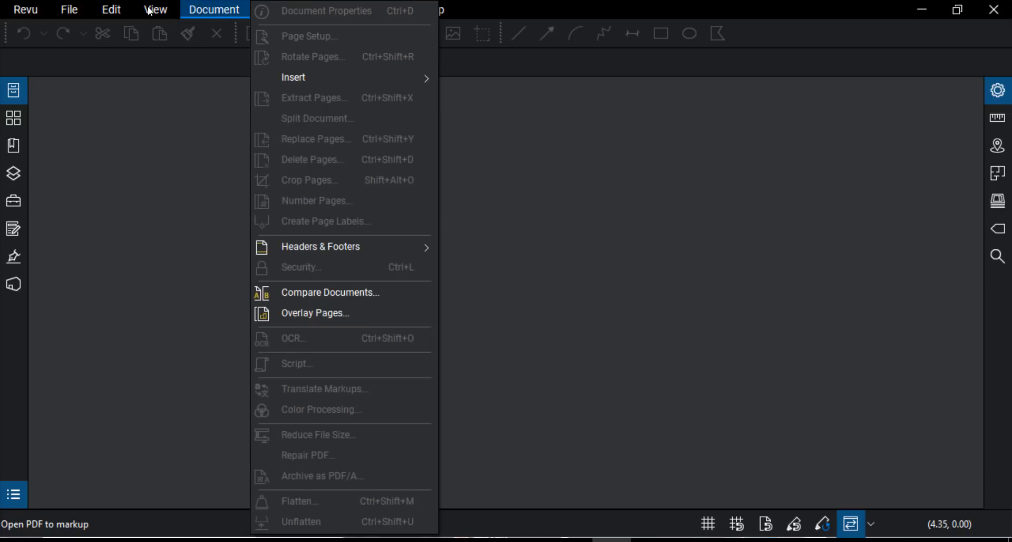
pyautogui.click(335, 292)
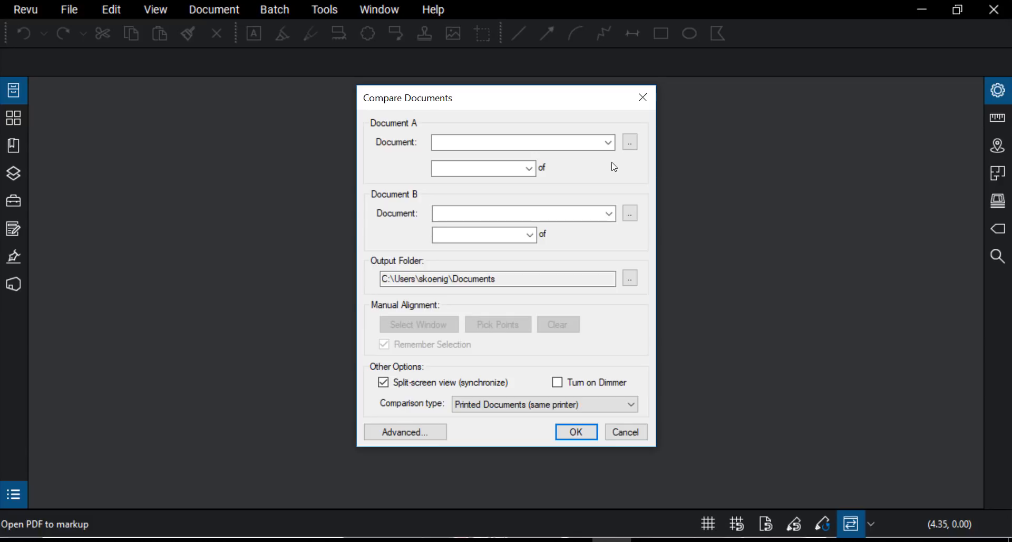
pyautogui.click(629, 142)
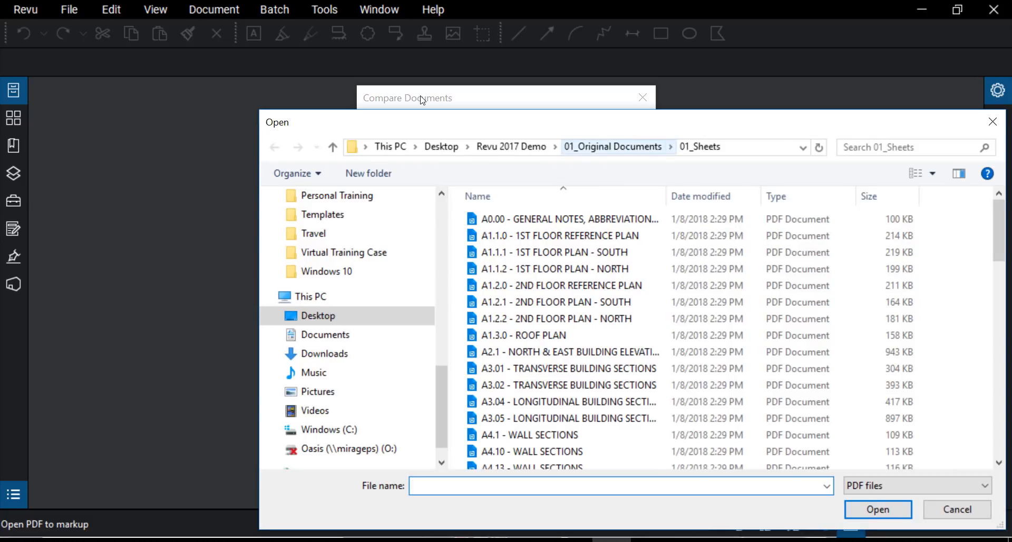
pyautogui.click(382, 314)
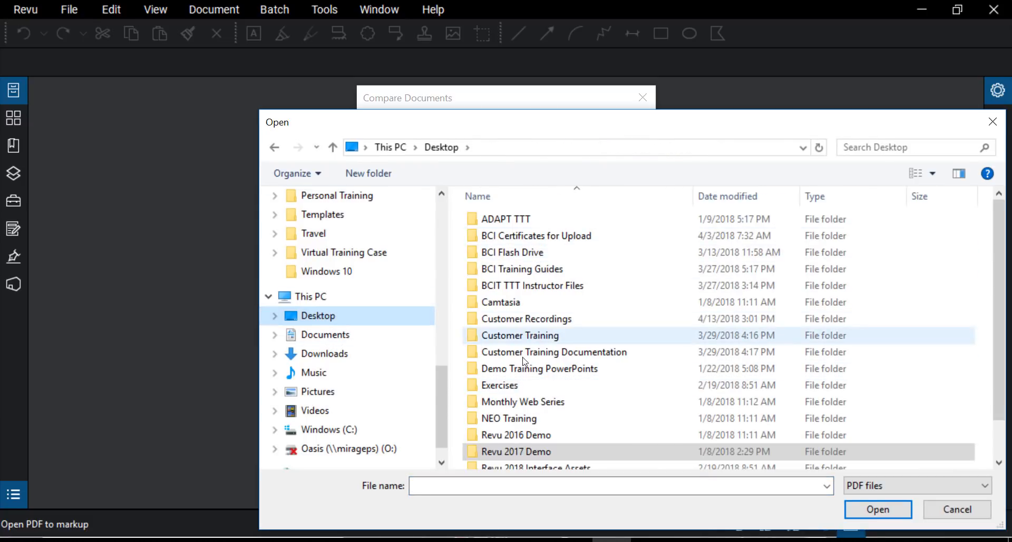
pyautogui.doubleClick(525, 404)
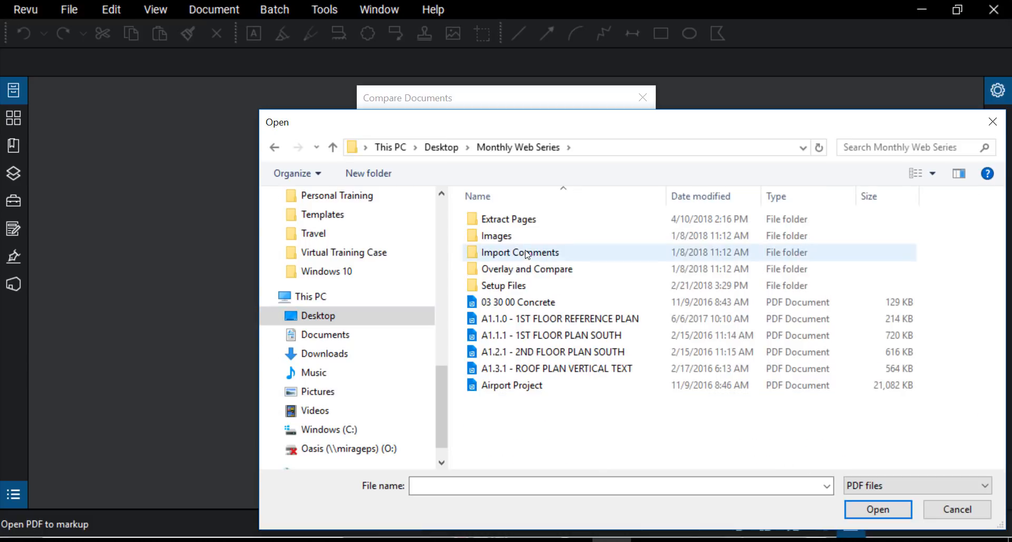
pyautogui.doubleClick(527, 269)
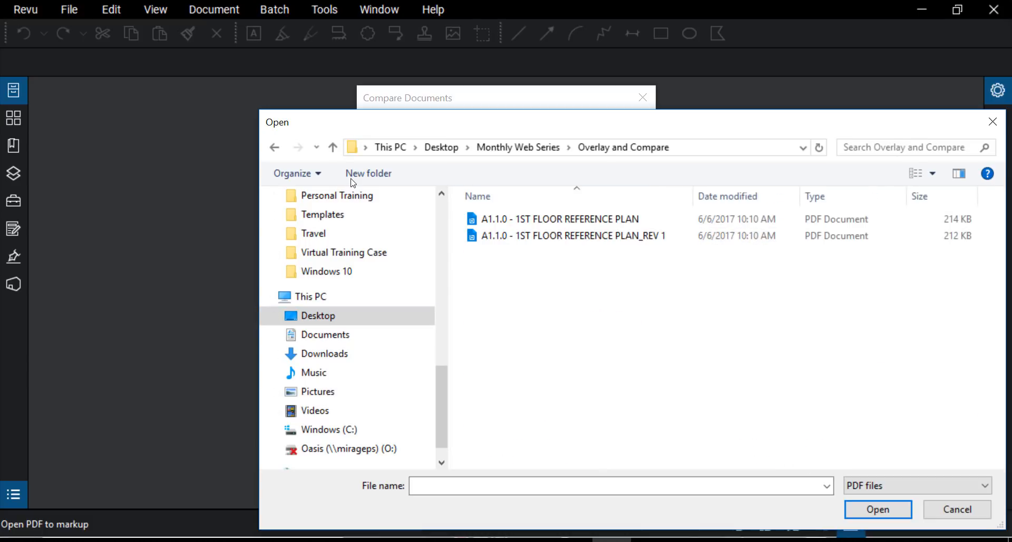
pyautogui.doubleClick(567, 219)
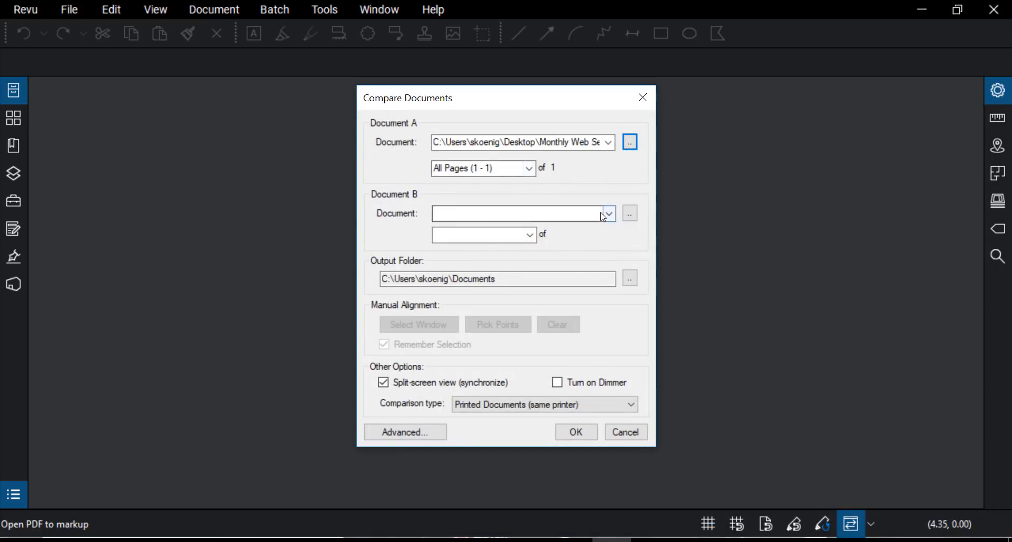
# Choose A1.1.0 - 1ST FLOOR REFERENCE PLAN_REV 1 as Document B and run the comparison with synchronized split-screen view.
pyautogui.click(630, 214)
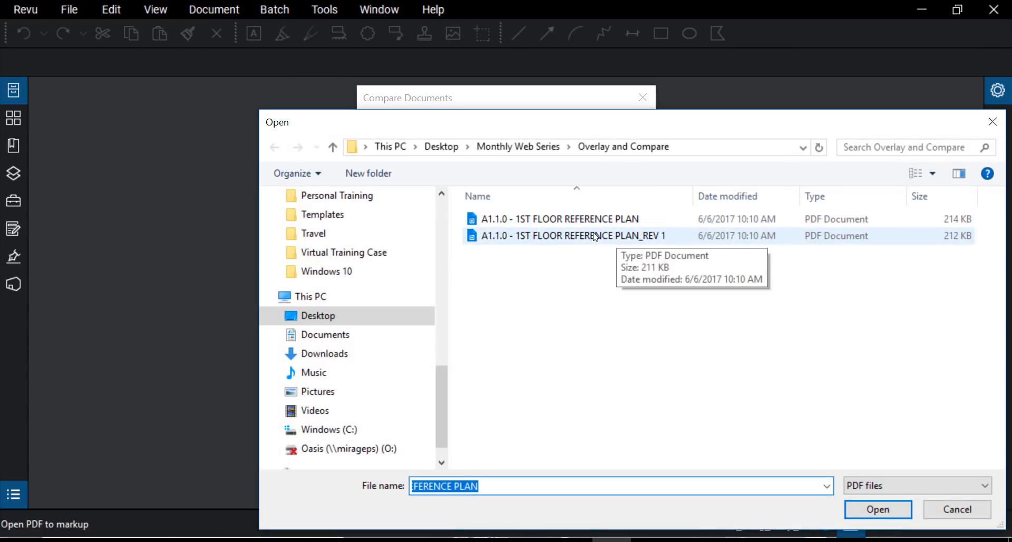
pyautogui.click(656, 236)
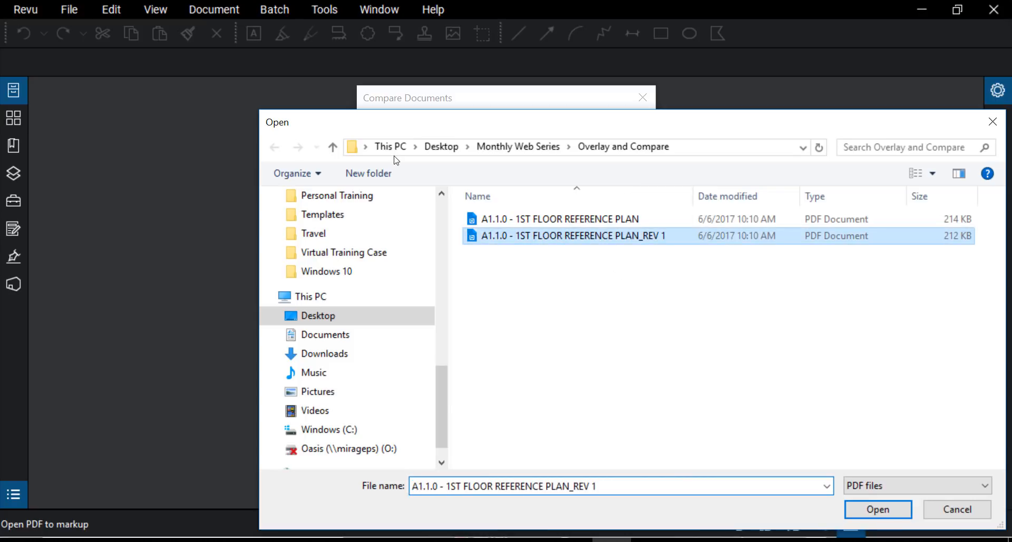
pyautogui.press('Return')
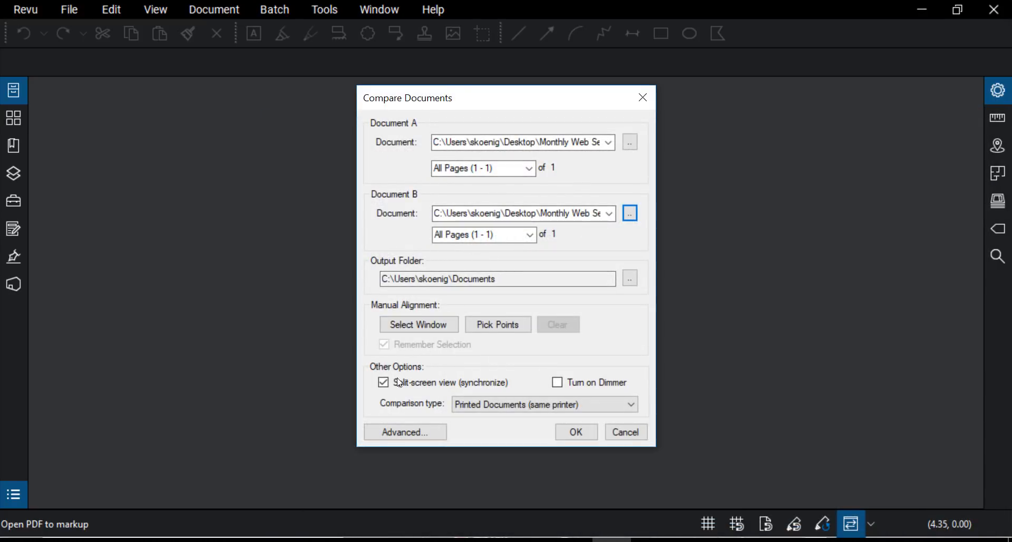
pyautogui.click(408, 389)
pyautogui.click(577, 433)
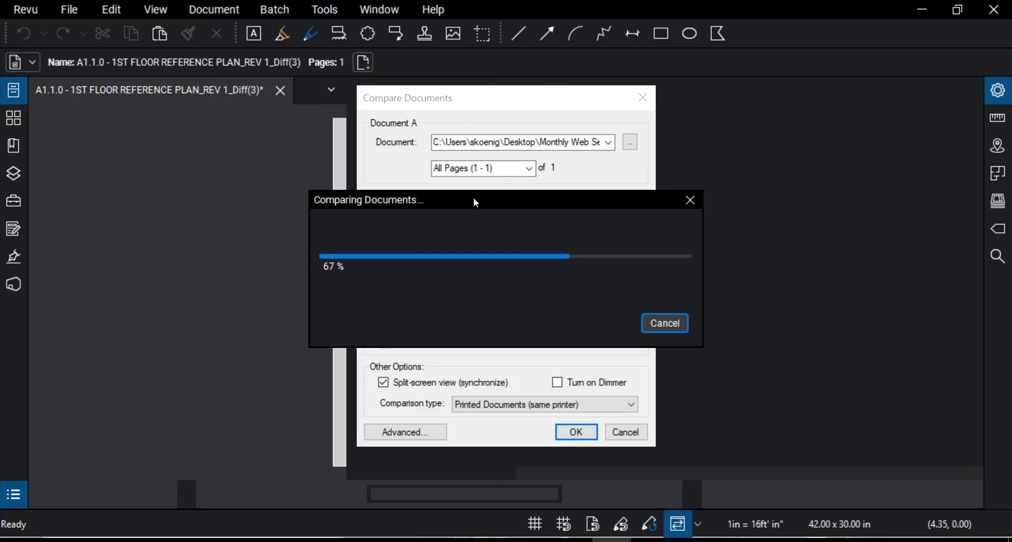
# Examine the clouded differences around the offices, baggage screening and ticketing areas against the original plan.
pyautogui.scroll(2, 474, 202)
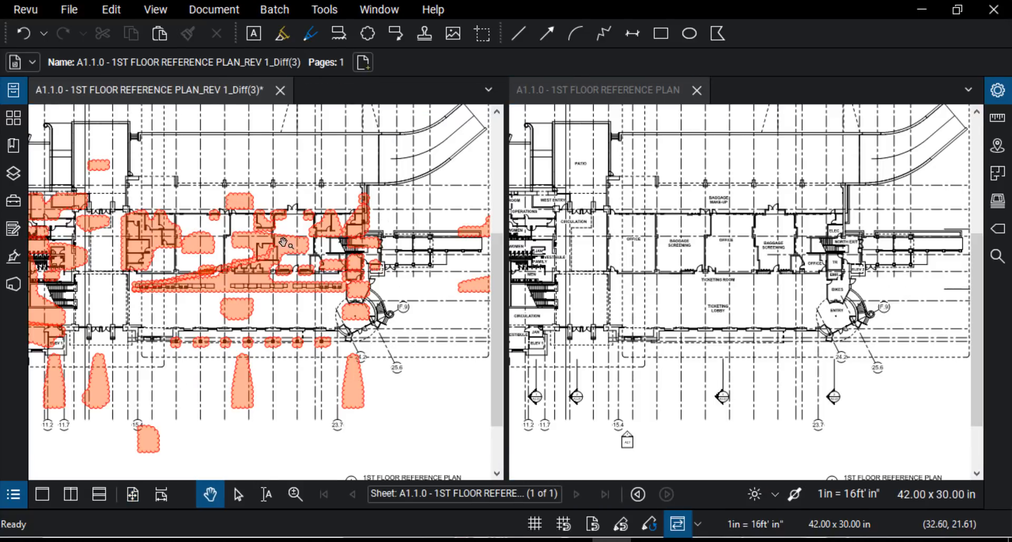
pyautogui.scroll(2, 333, 349)
pyautogui.scroll(4, 308, 234)
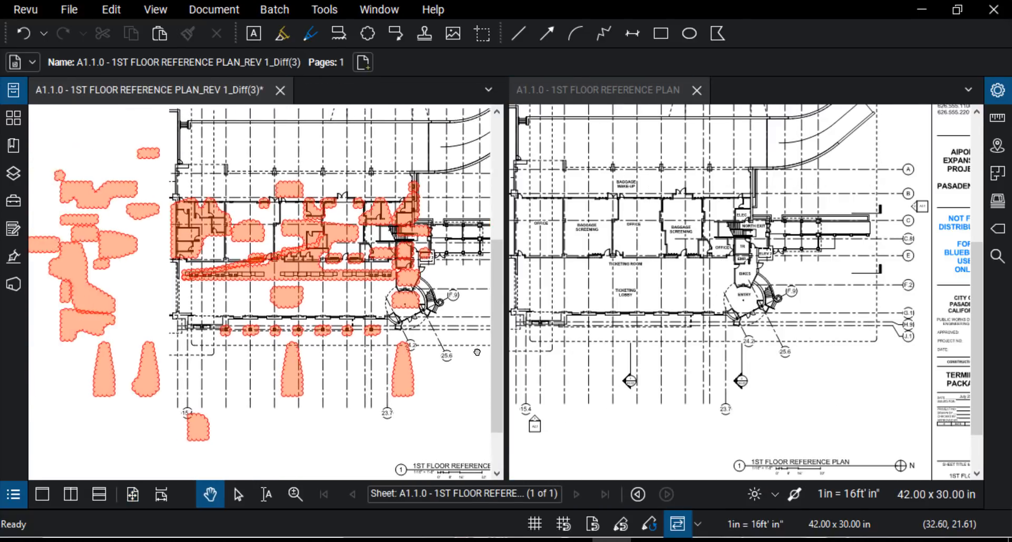
pyautogui.scroll(3, 309, 233)
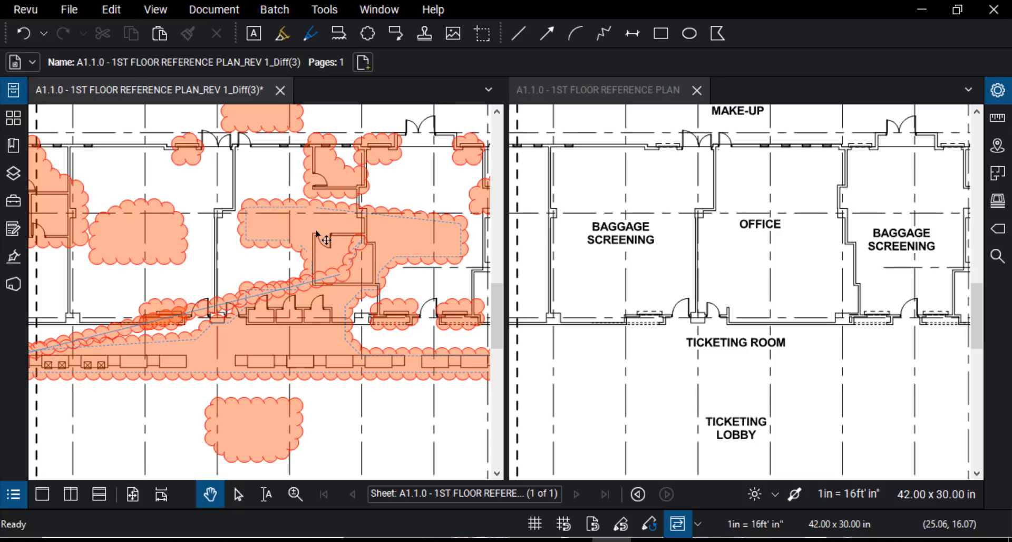
pyautogui.scroll(-2, 323, 233)
pyautogui.scroll(-2, 317, 232)
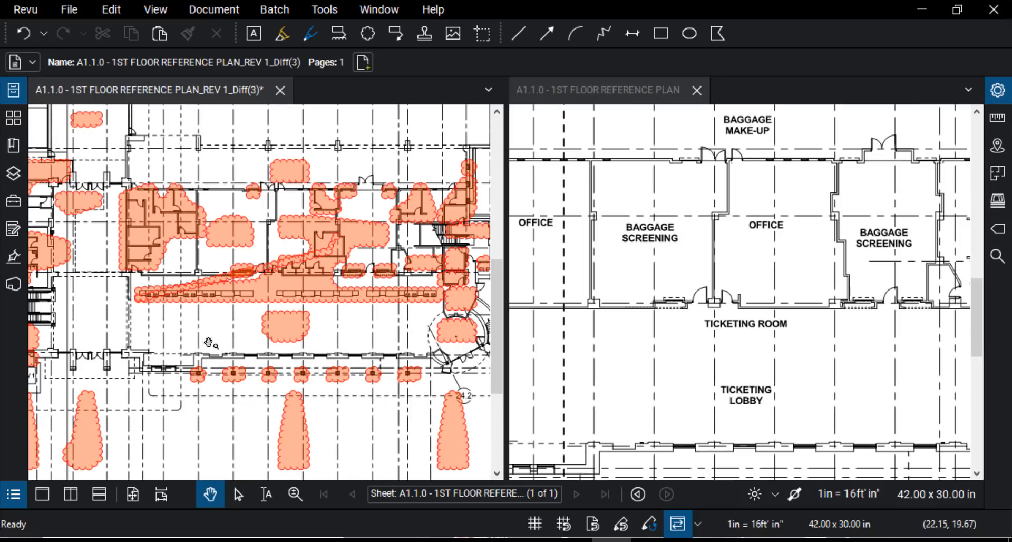
pyautogui.moveTo(188, 334); pyautogui.dragTo(236, 339)
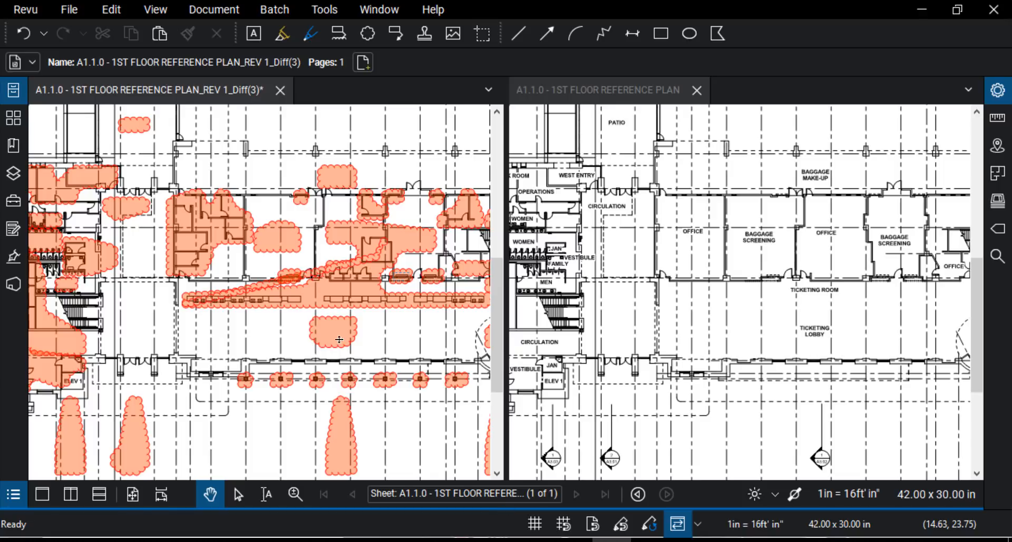
# Look through the Difference entries in the Markups List and hide the list again.
pyautogui.moveTo(339, 340); pyautogui.dragTo(363, 372)
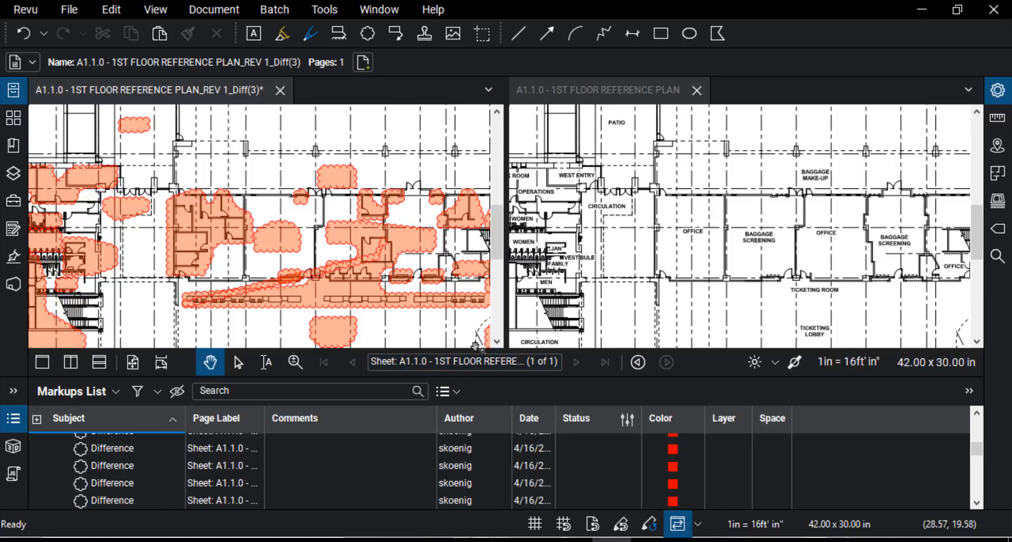
pyautogui.scroll(6, 111, 476)
pyautogui.doubleClick(493, 376)
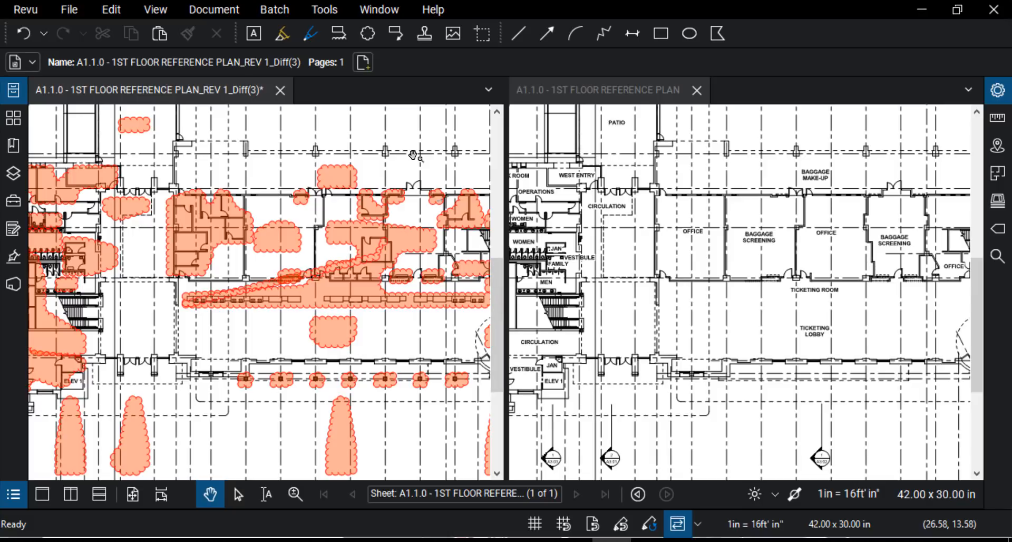
# Close the REV 1 comparison result, leaving only the A1.1.0 reference plan open.
pyautogui.hotkey('ctrl', '0')
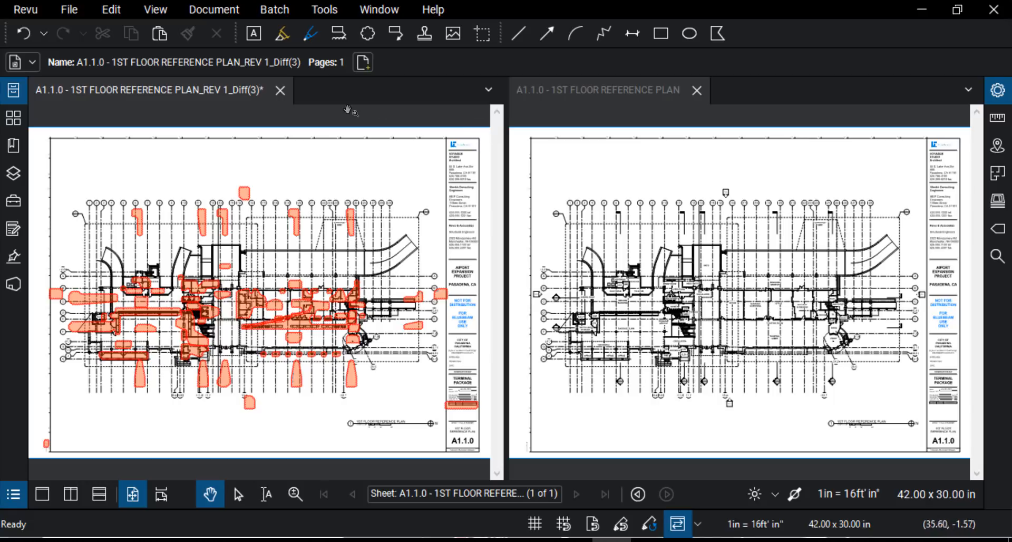
pyautogui.click(281, 94)
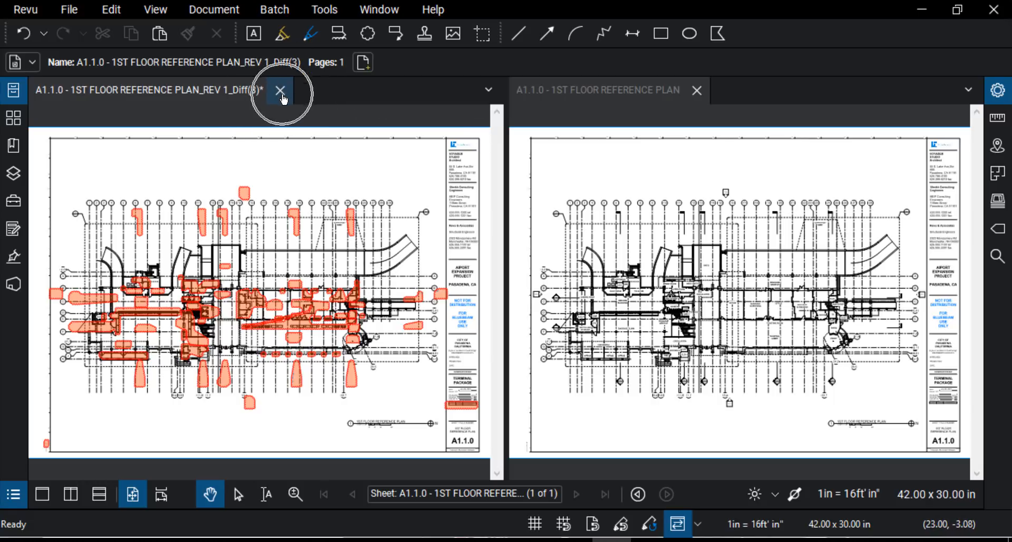
pyautogui.click(593, 352)
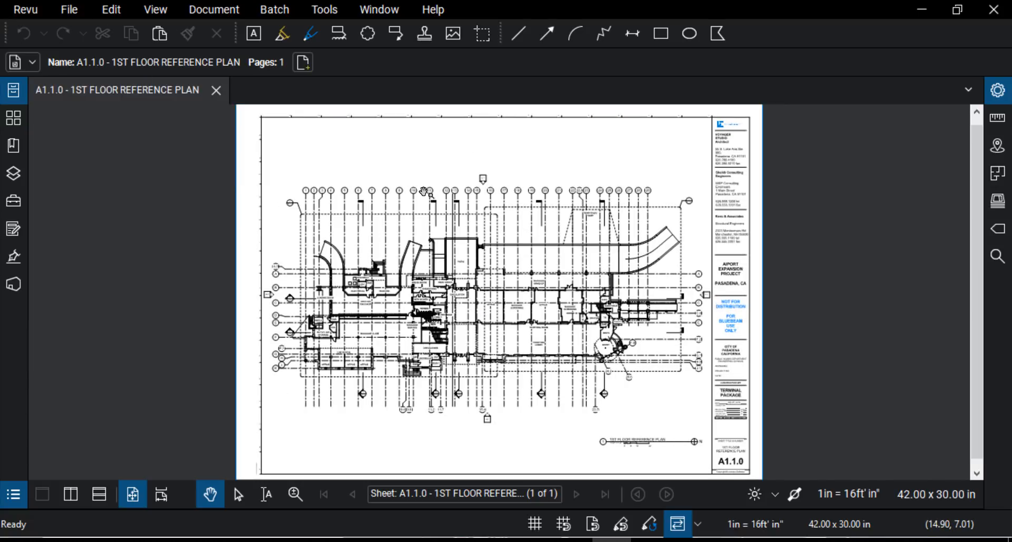
# Start Overlay Pages and add A1.1.0 - 1ST FLOOR REFERENCE PLAN_REV 1 page 1 as a new green layer with the default settings.
pyautogui.click(221, 12)
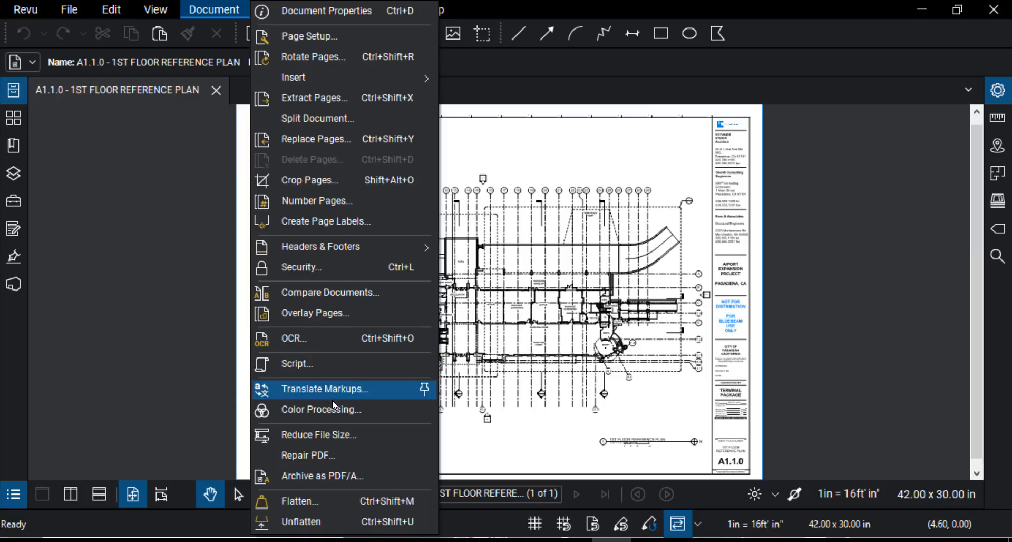
pyautogui.click(327, 313)
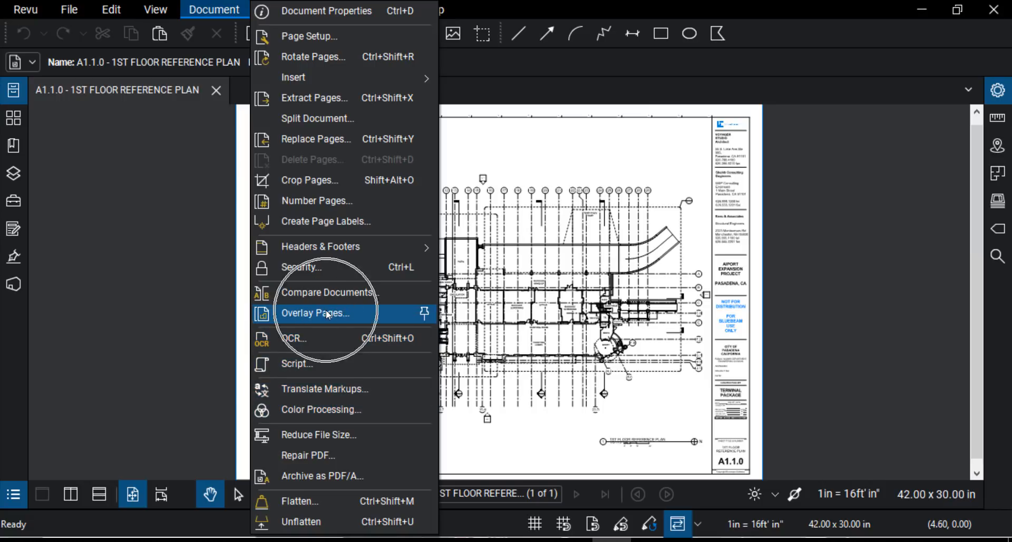
pyautogui.click(327, 314)
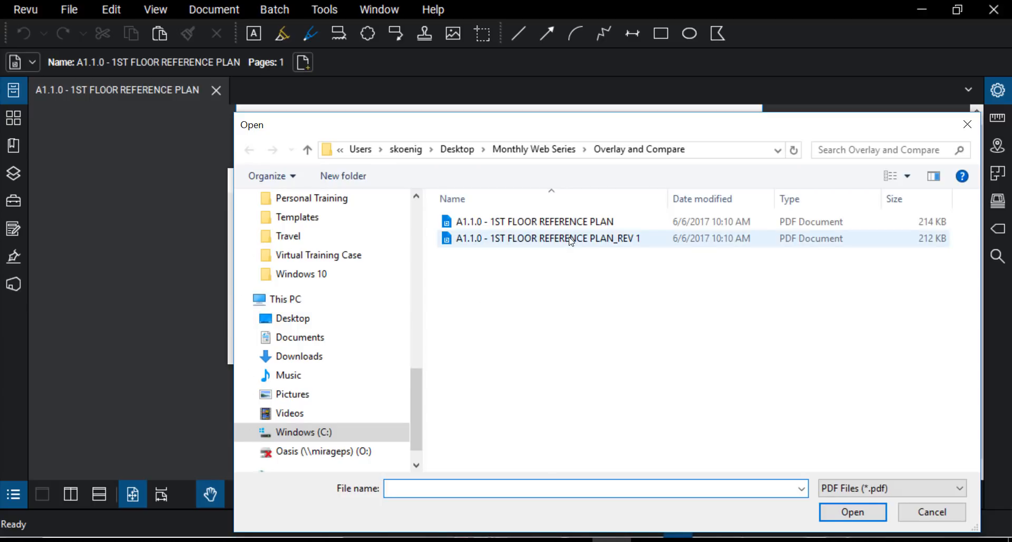
pyautogui.doubleClick(571, 240)
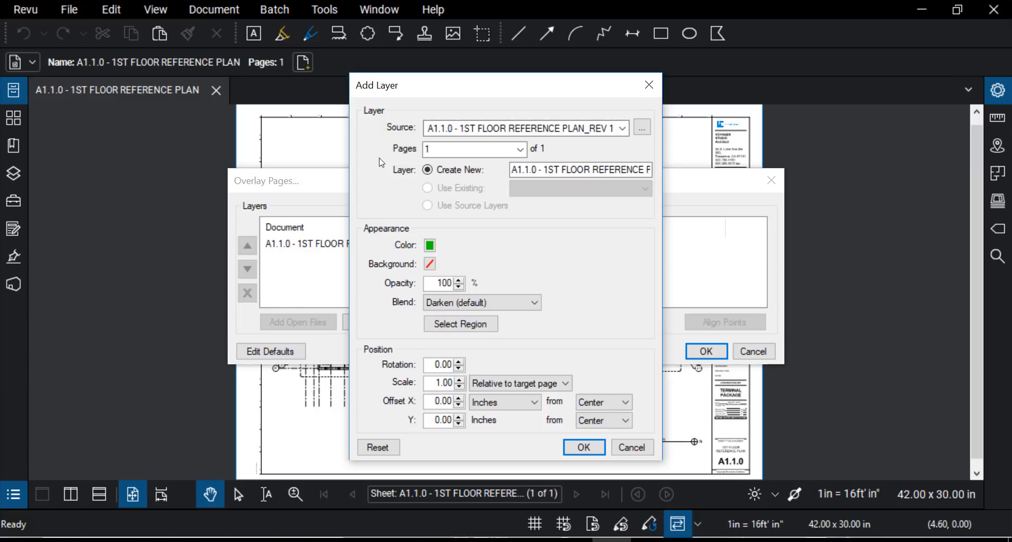
pyautogui.click(584, 447)
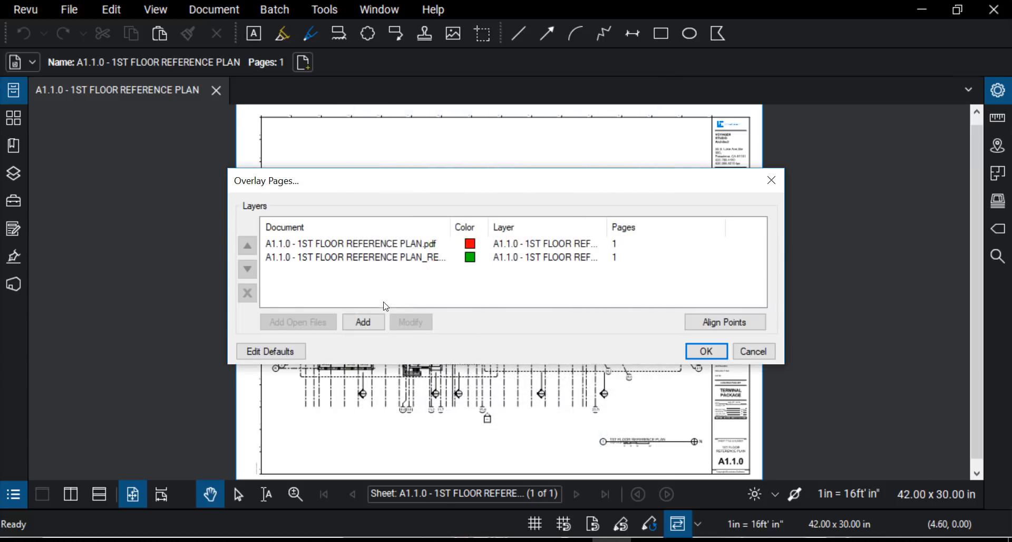
# Review the original plan's red layer and the revision's green layer in the overlay layer list.
pyautogui.moveTo(524, 183); pyautogui.dragTo(529, 142)
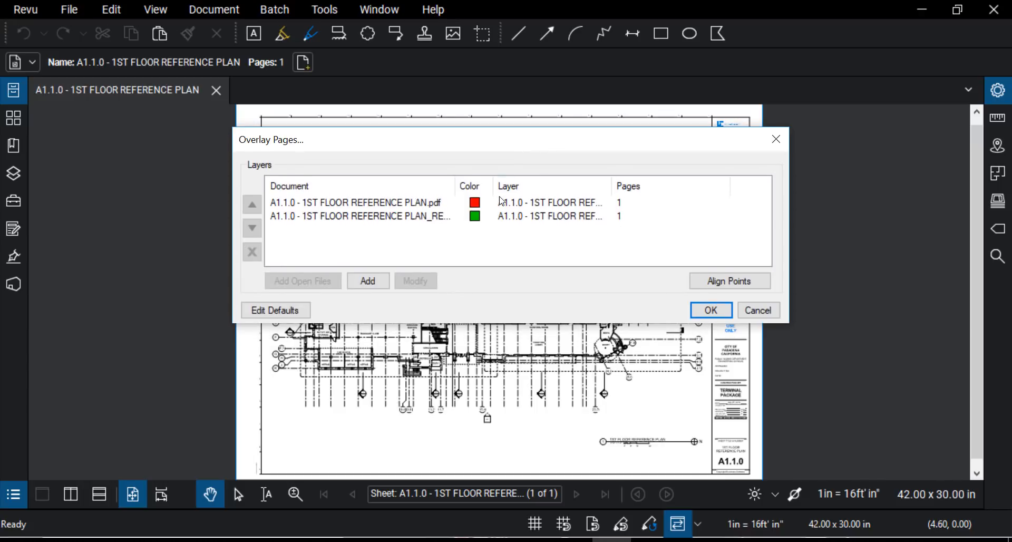
pyautogui.click(400, 203)
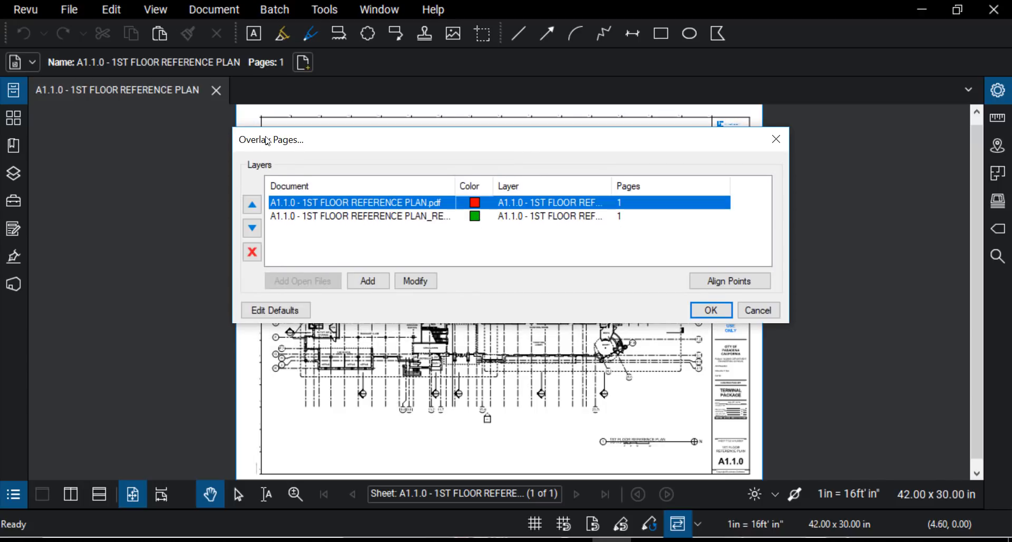
pyautogui.click(415, 218)
pyautogui.click(512, 204)
pyautogui.click(415, 281)
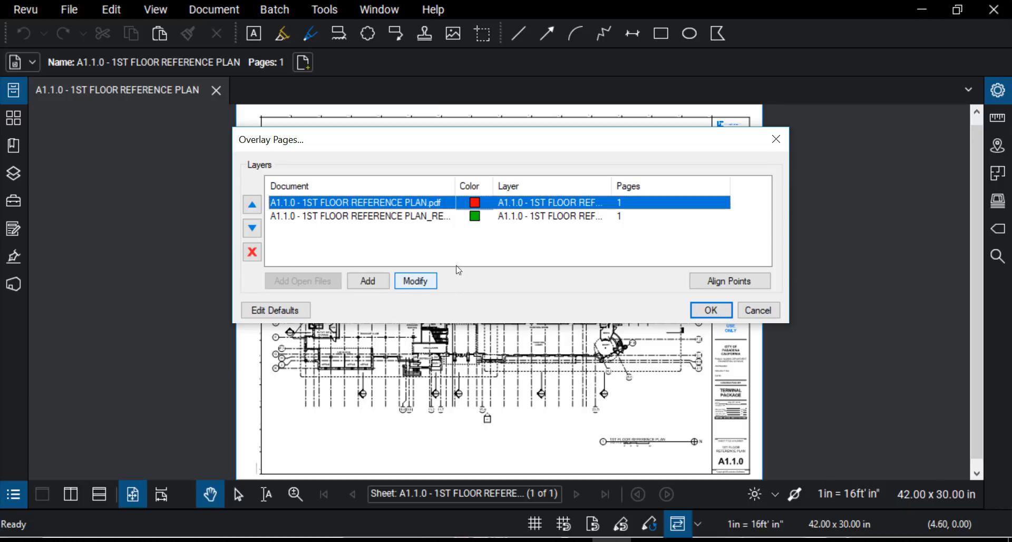
pyautogui.click(504, 217)
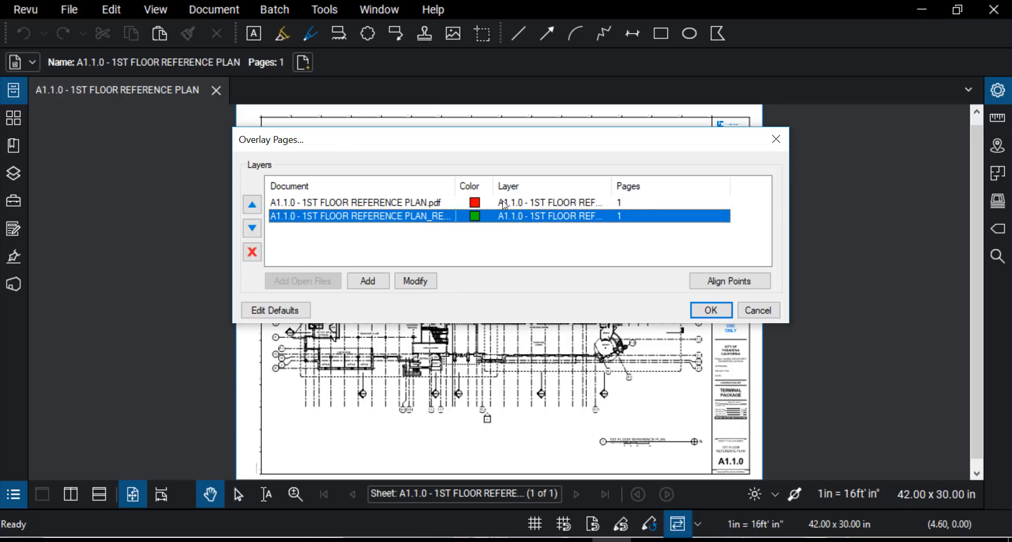
pyautogui.click(522, 203)
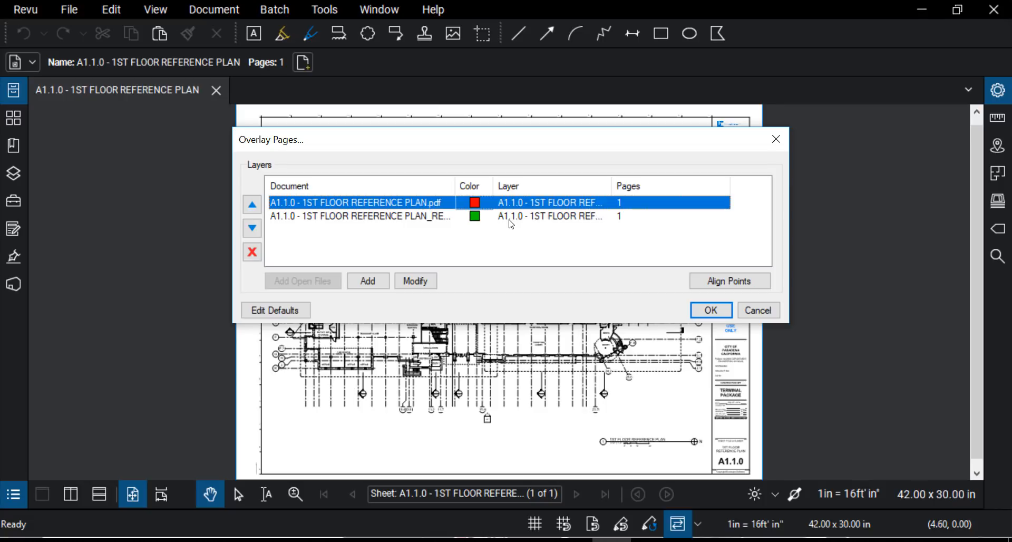
# Generate the overlay of the original and REV 1 reference plans for a closer look at the building.
pyautogui.click(713, 311)
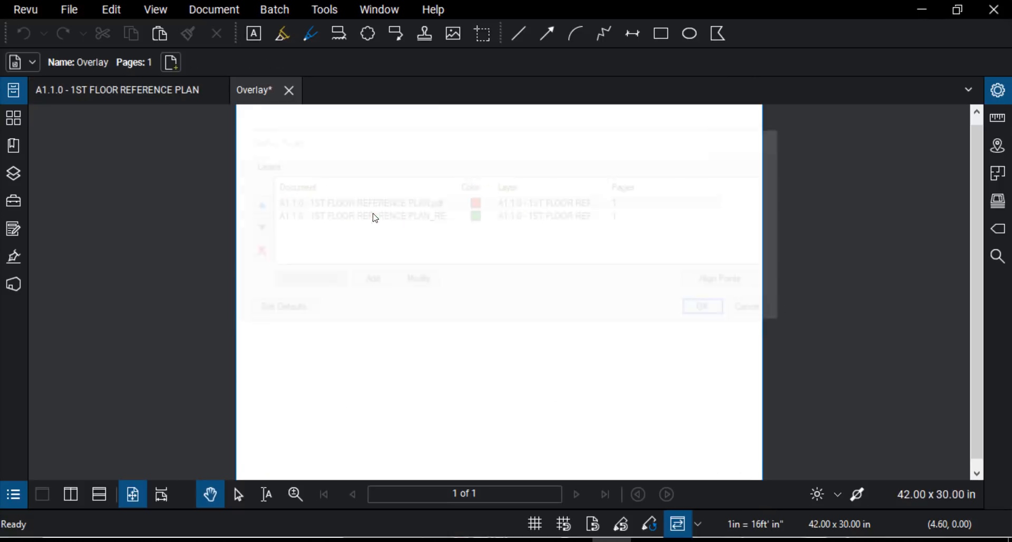
pyautogui.scroll(6, 397, 232)
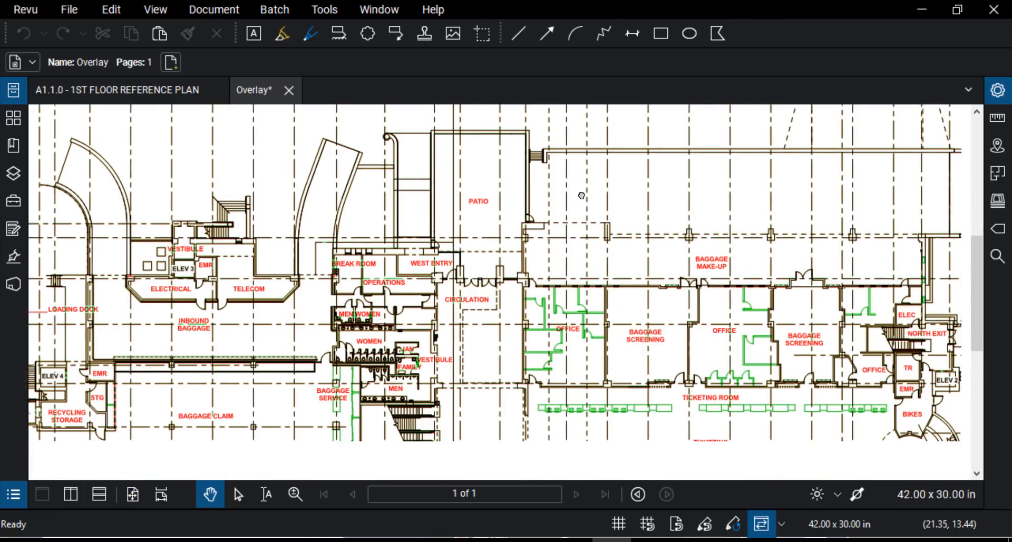
# Examine the office, restroom and ticketing areas of the overlay for differences between the original and revised plans.
pyautogui.scroll(3, 461, 247)
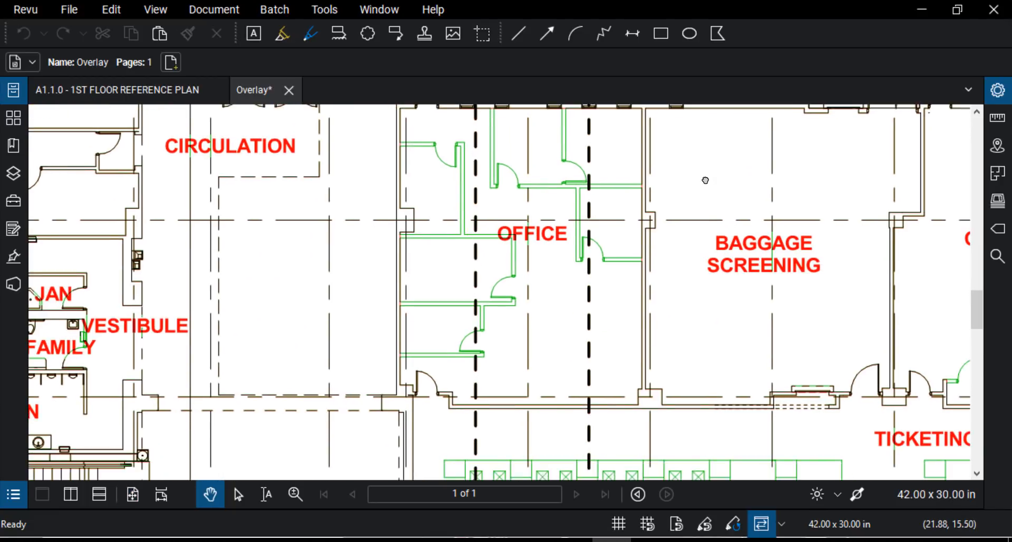
pyautogui.scroll(-1, 583, 216)
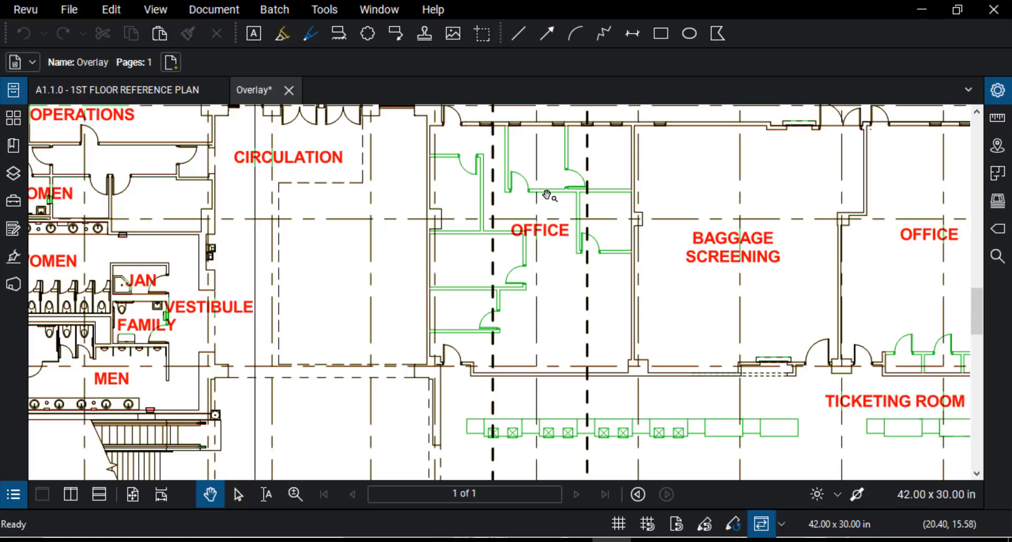
pyautogui.scroll(-3, 547, 195)
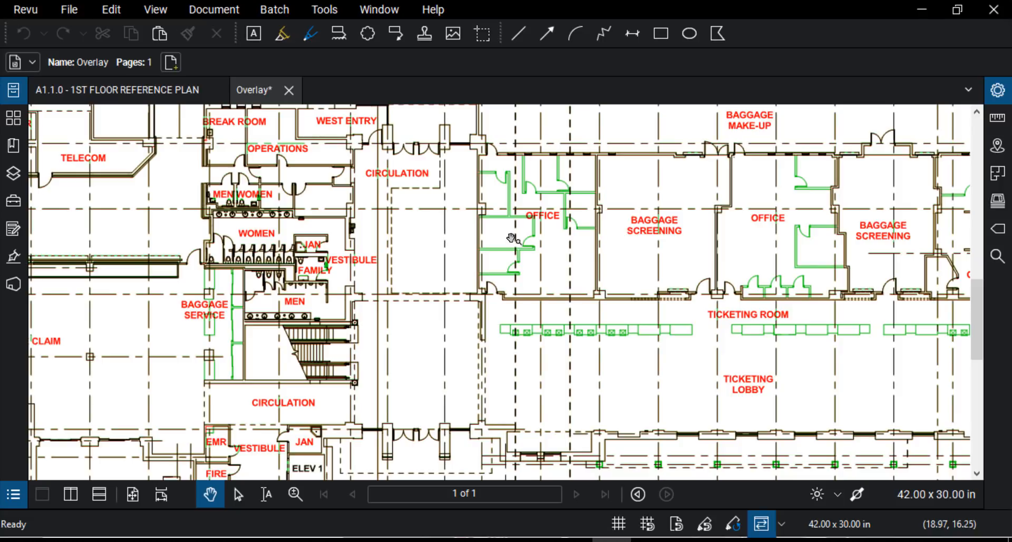
pyautogui.scroll(2, 526, 211)
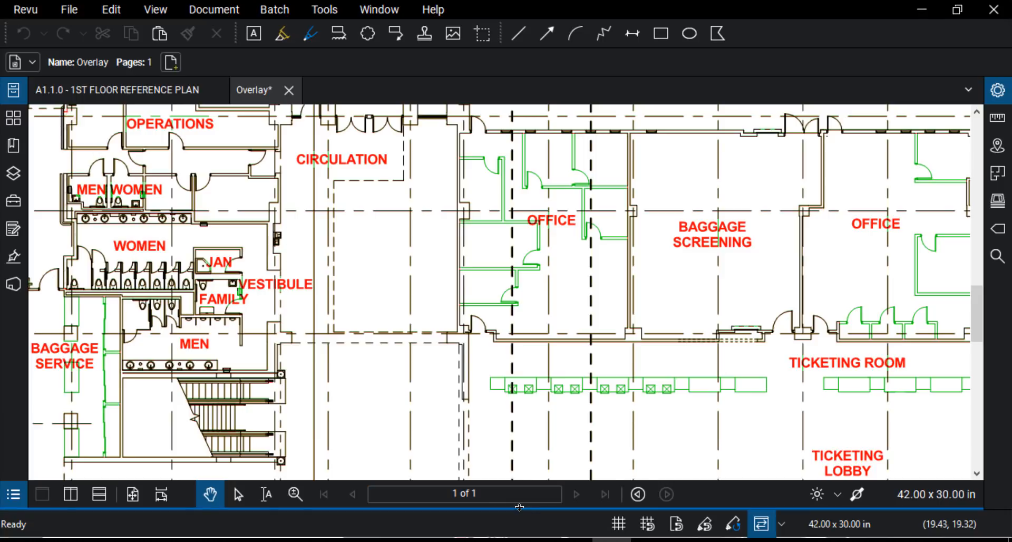
# Check the overlay's Markups List for entries and collapse the list.
pyautogui.moveTo(520, 508); pyautogui.dragTo(235, 353)
pyautogui.click(144, 467)
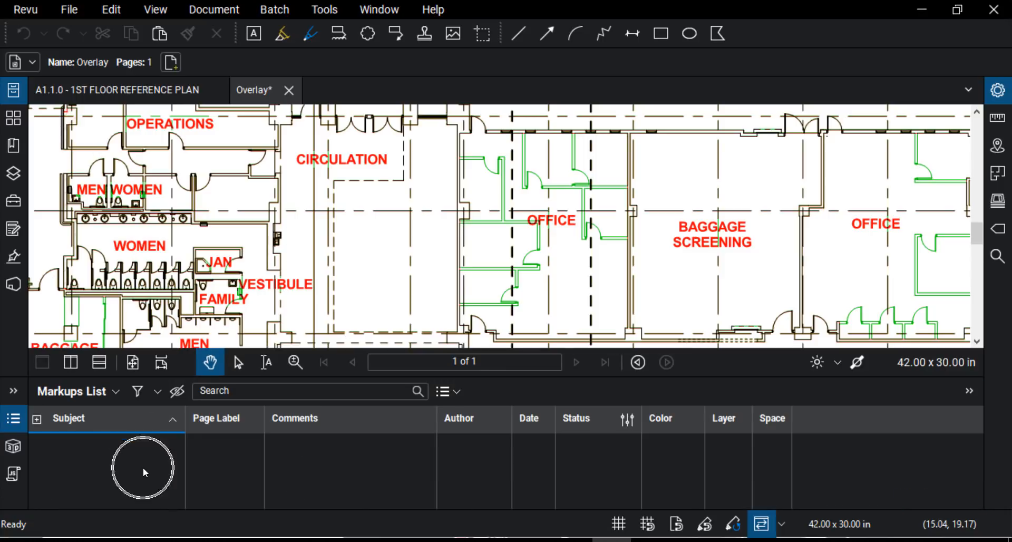
pyautogui.click(144, 467)
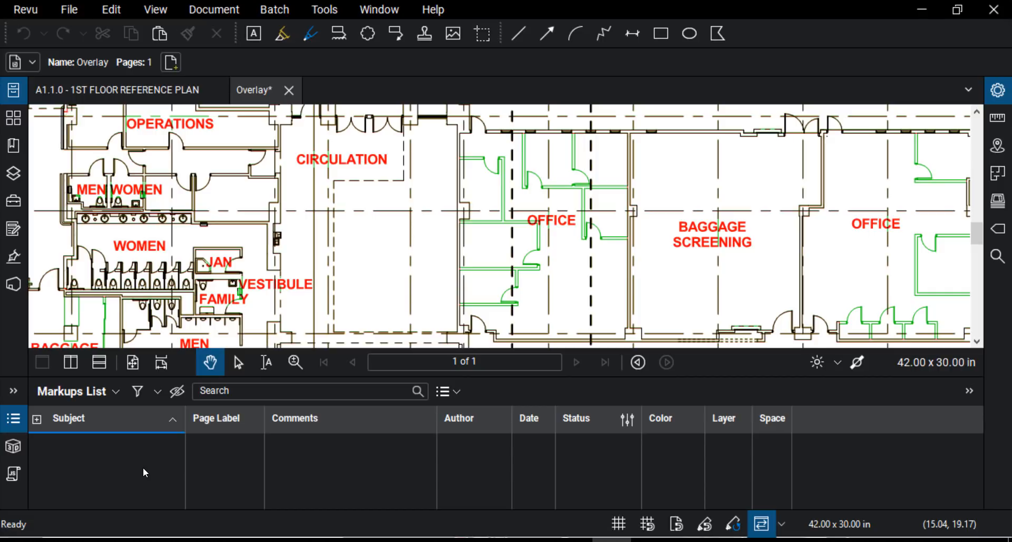
pyautogui.doubleClick(537, 379)
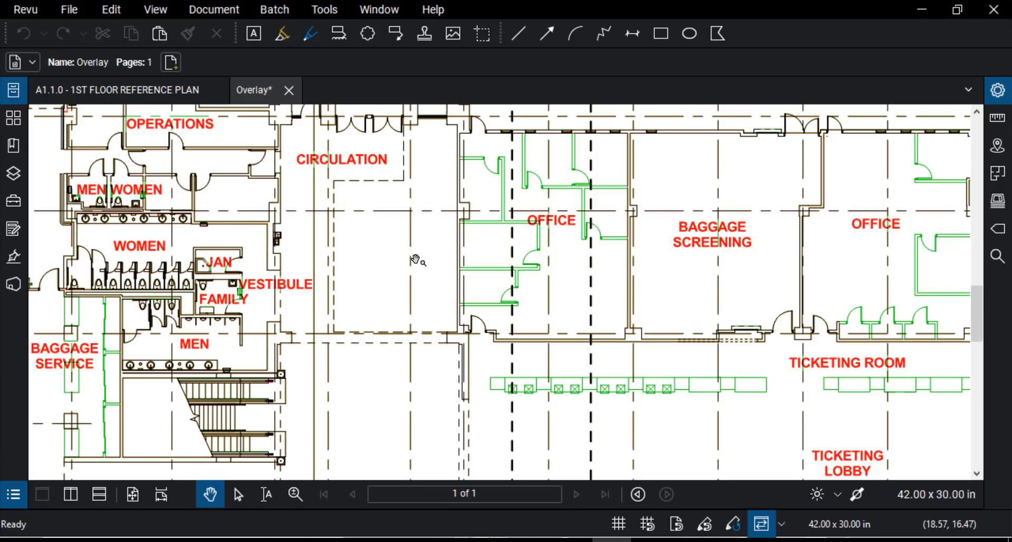
# Show the overlay's layers and switch the green REV 1 plan layer off and on to compare the office area.
pyautogui.scroll(-1, 415, 259)
pyautogui.scroll(-1, 414, 260)
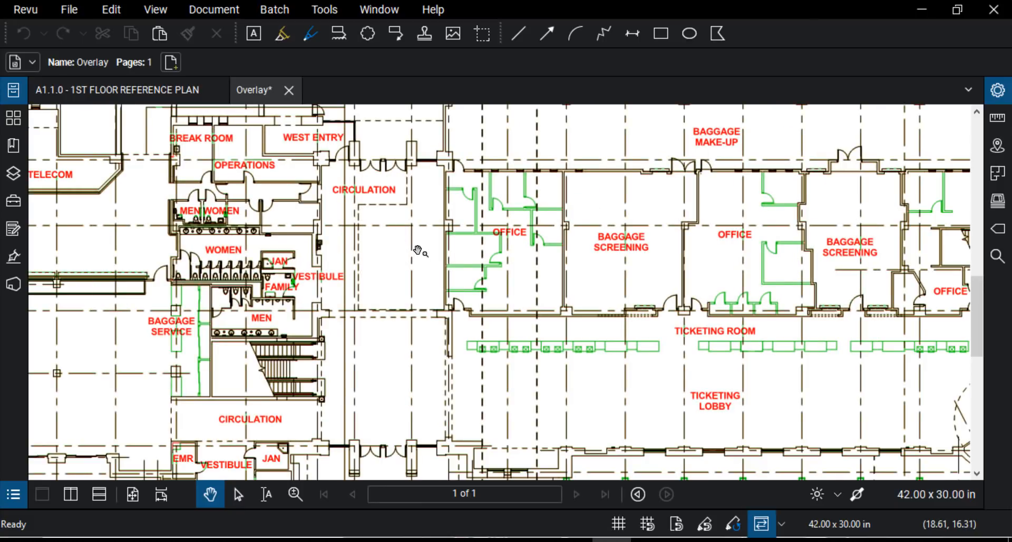
pyautogui.click(13, 175)
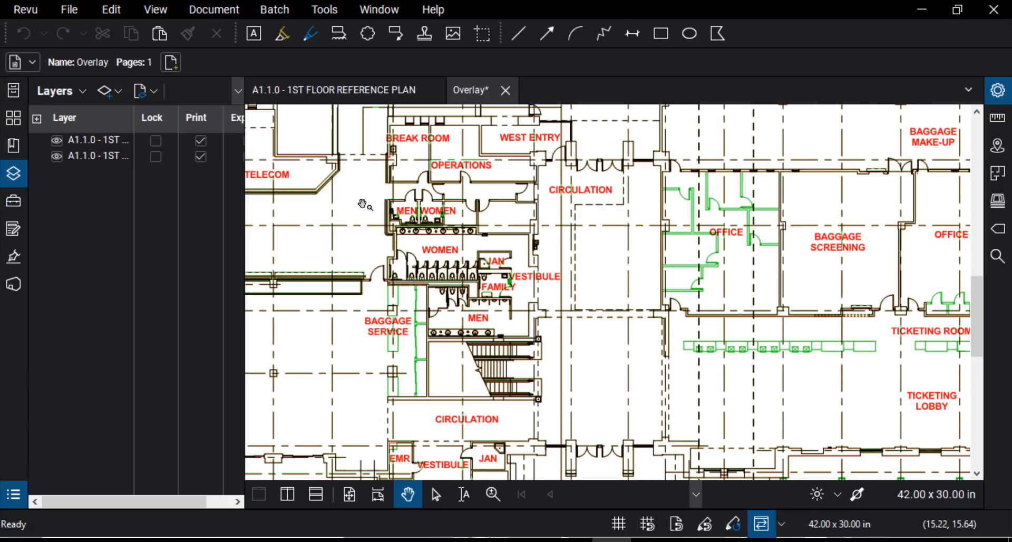
pyautogui.scroll(-5, 778, 227)
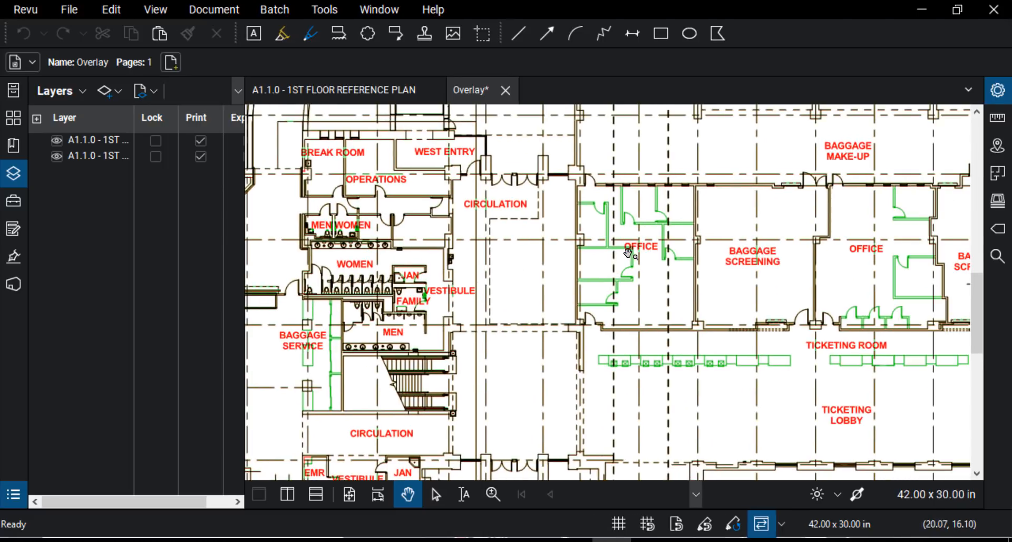
pyautogui.press('ctrl')
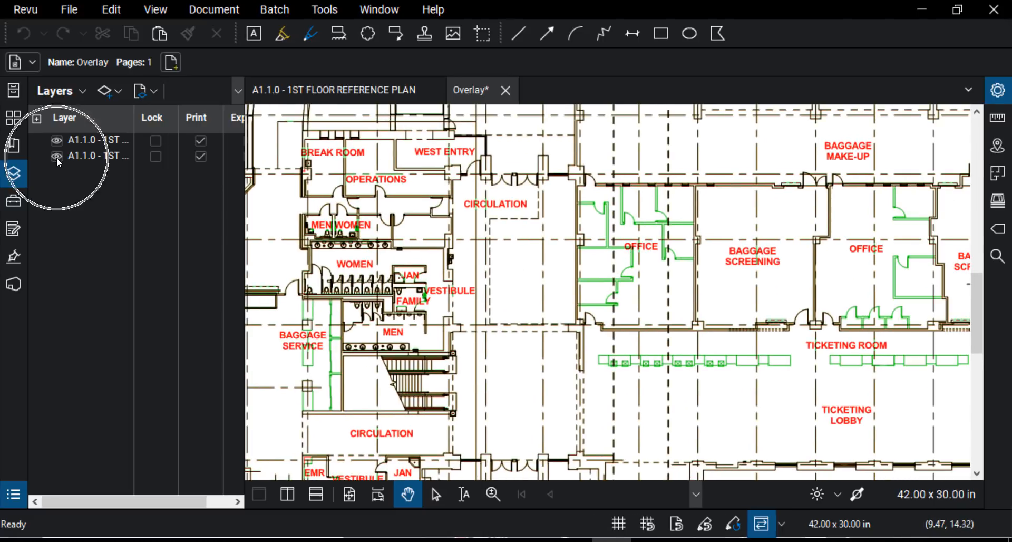
pyautogui.press('ctrl')
pyautogui.press('ctrl')
pyautogui.click(57, 157)
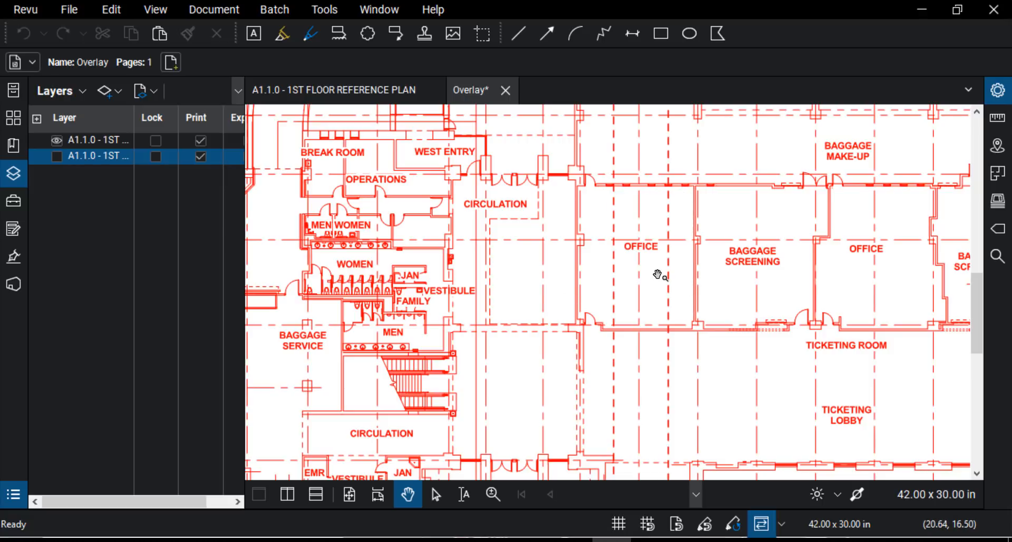
pyautogui.click(57, 156)
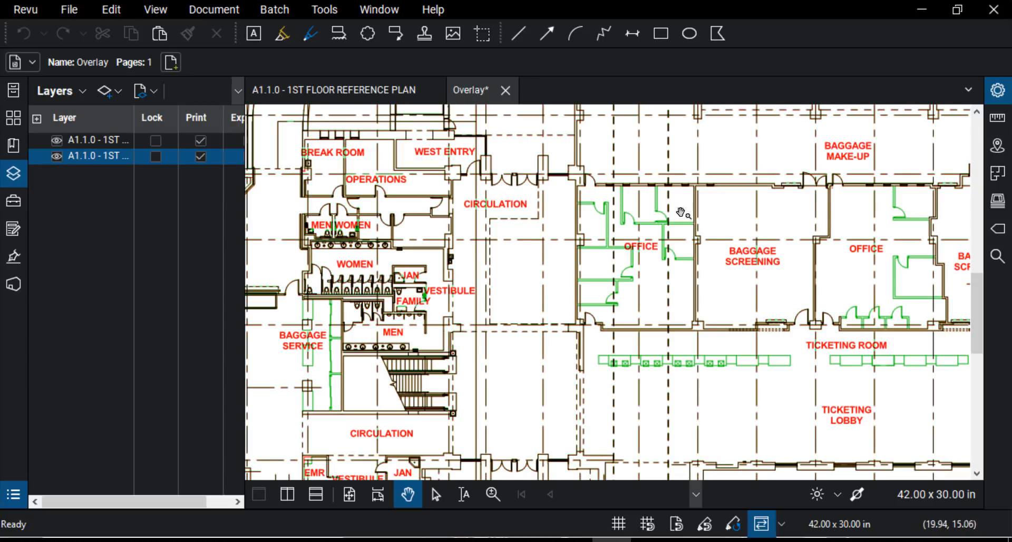
# Switch the red original plan layer off and on, and close the overlay document.
pyautogui.click(56, 140)
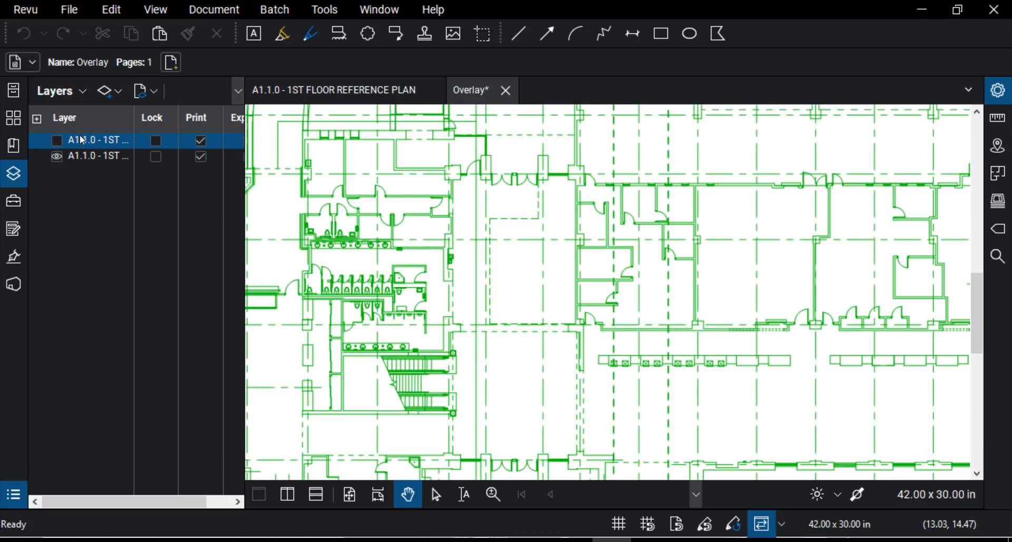
pyautogui.click(57, 140)
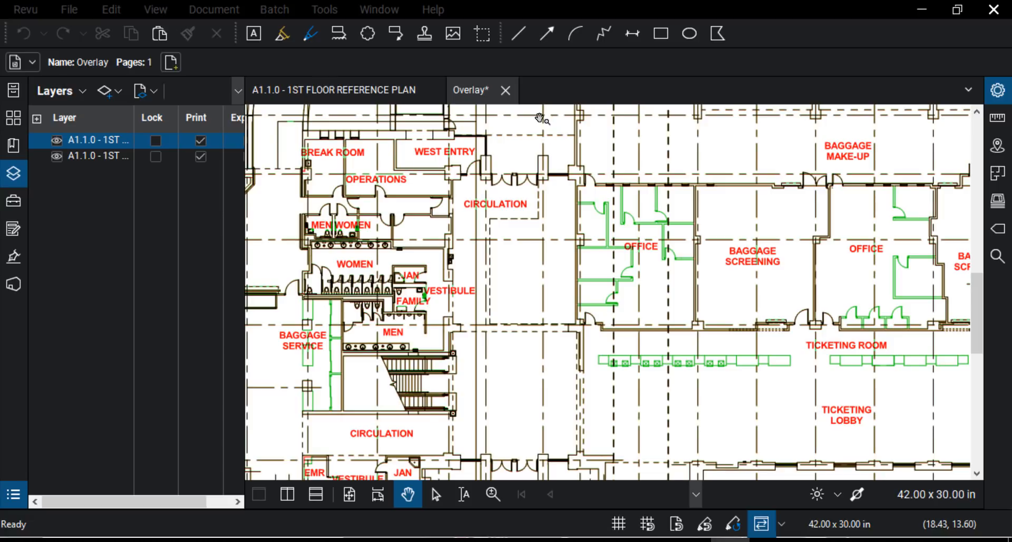
pyautogui.click(506, 90)
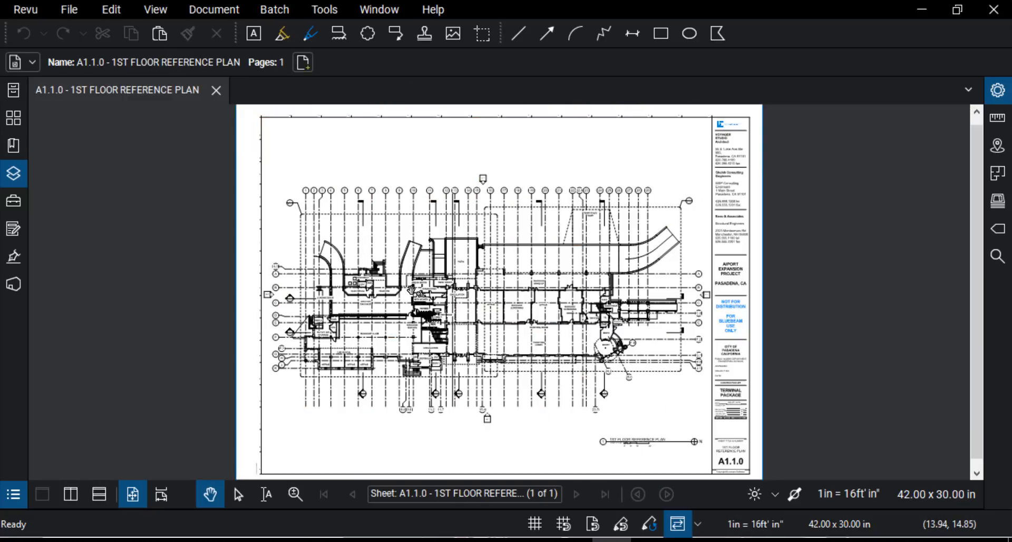
# Review the available Markup tools and the list of toolbars that can be displayed.
pyautogui.click(324, 12)
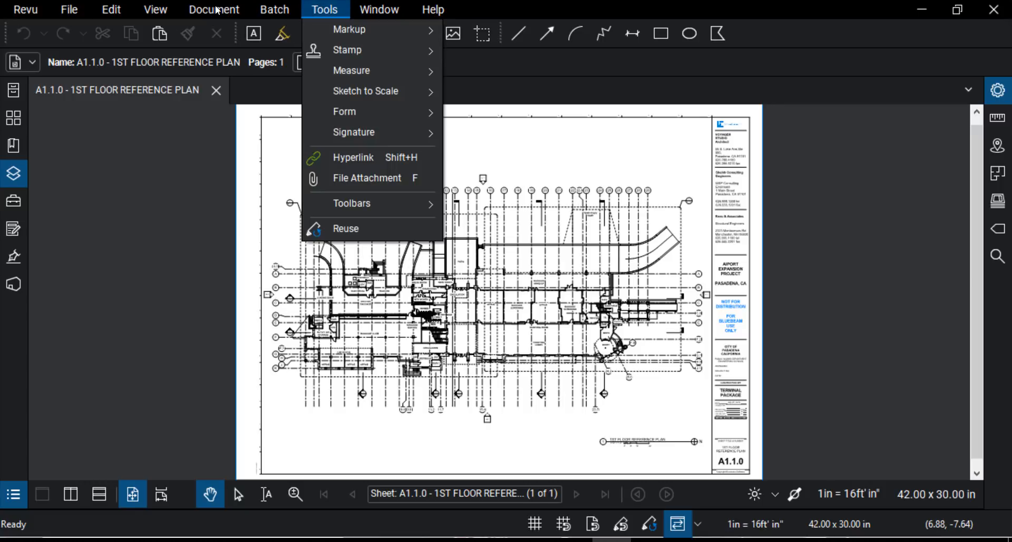
pyautogui.moveTo(393, 28)
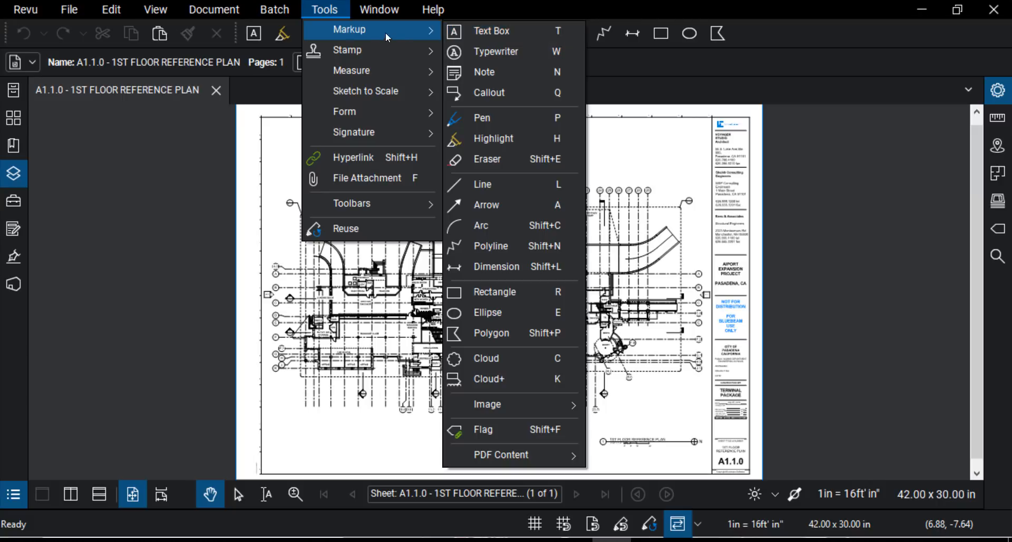
pyautogui.moveTo(375, 201)
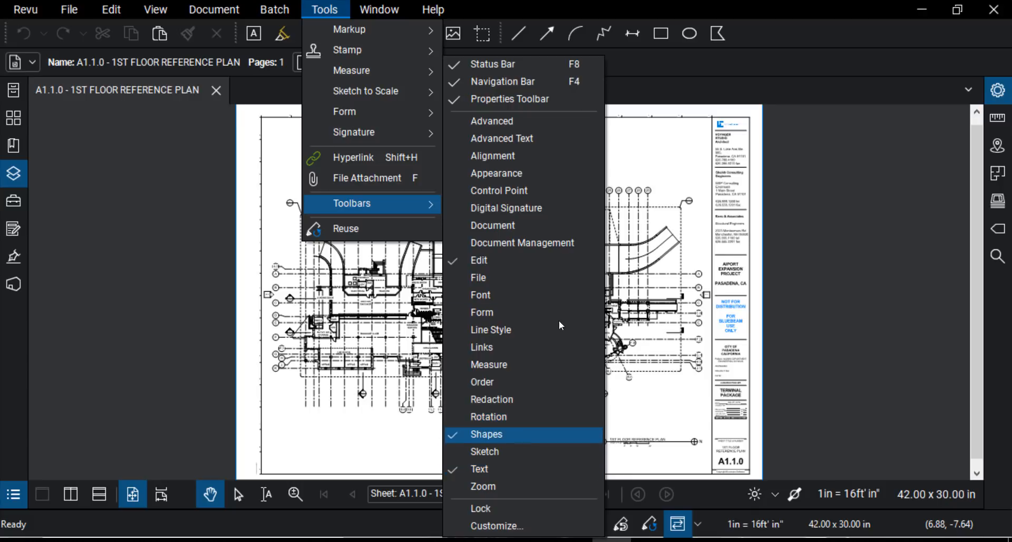
pyautogui.click(449, 108)
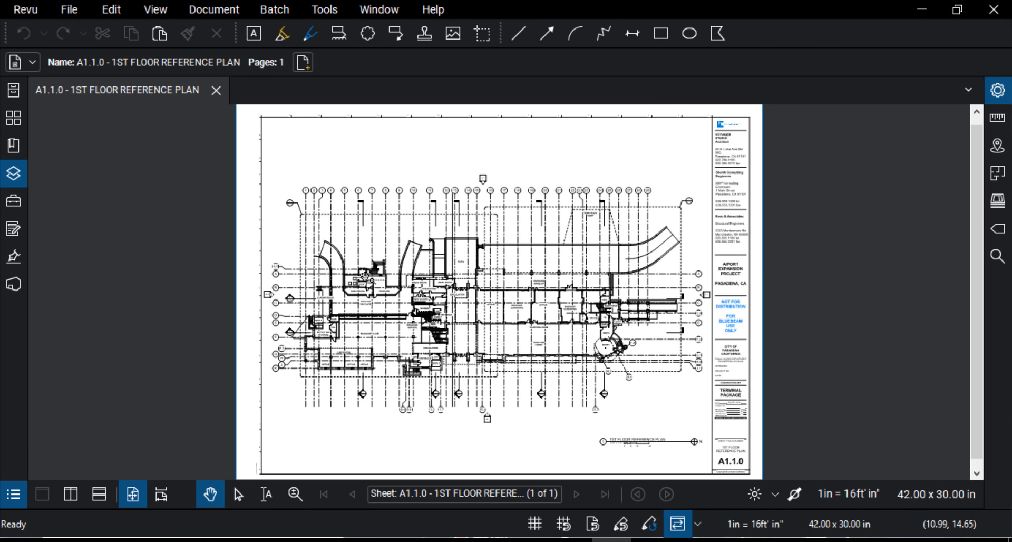
# Place a text box over the stairs above the vestibule reading "Need details on stairs.".
pyautogui.scroll(5, 364, 275)
pyautogui.scroll(5, 382, 267)
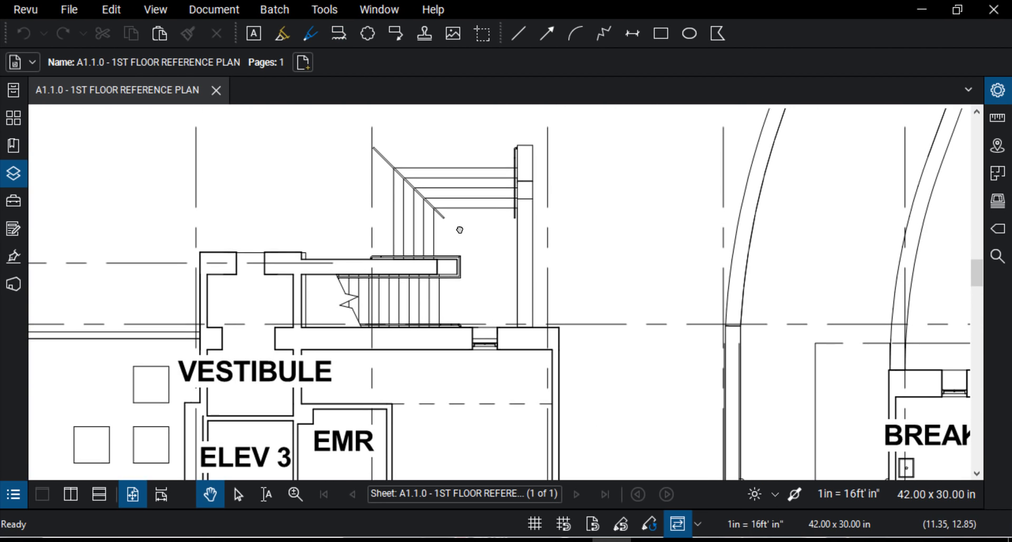
pyautogui.moveTo(462, 217); pyautogui.dragTo(464, 237)
pyautogui.scroll(2, 464, 237)
pyautogui.scroll(-1, 464, 236)
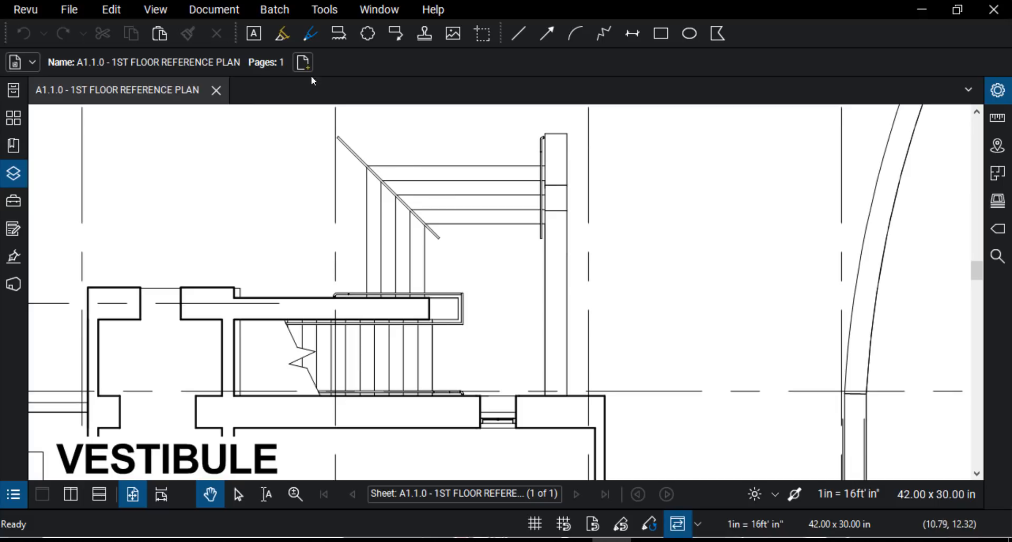
pyautogui.click(255, 38)
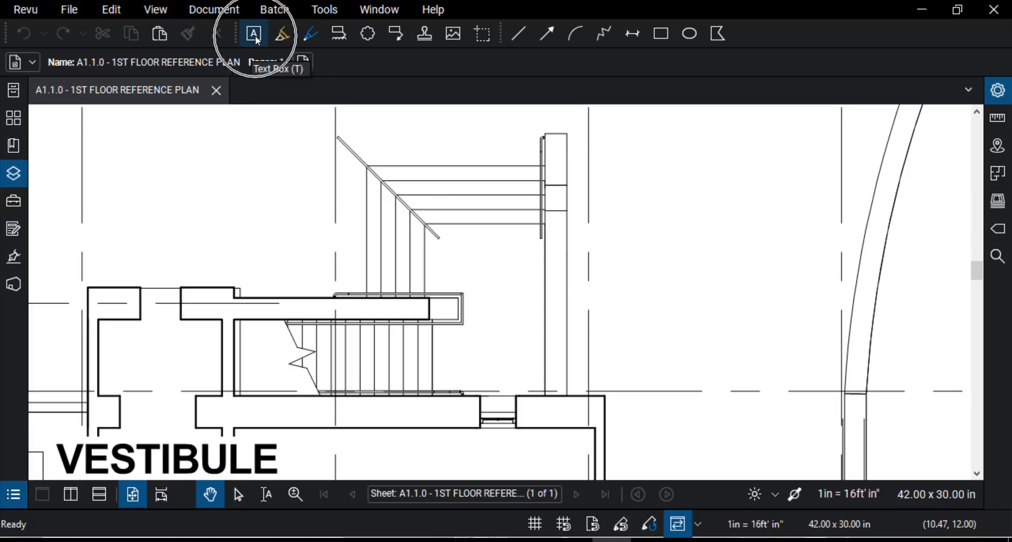
pyautogui.click(256, 37)
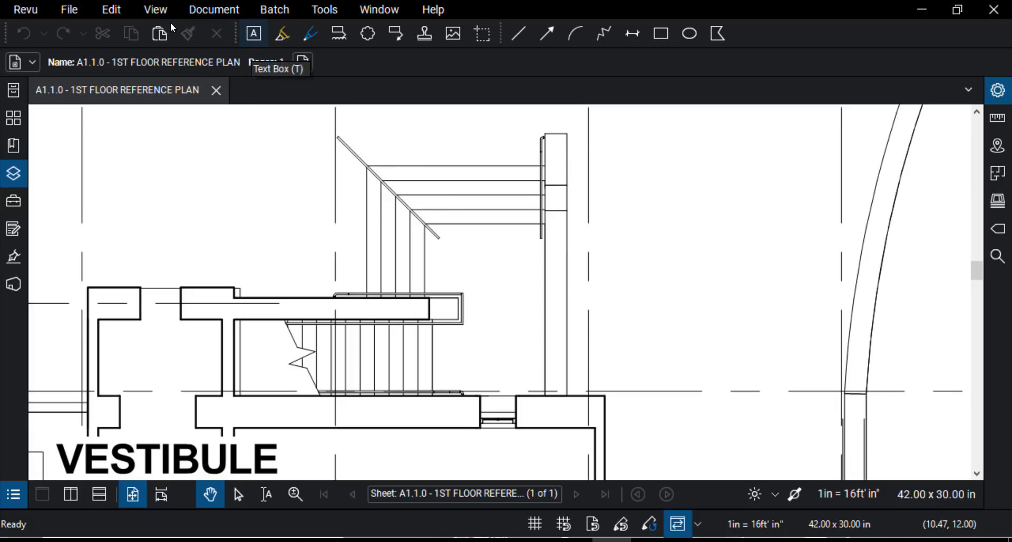
pyautogui.moveTo(317, 135); pyautogui.dragTo(652, 301)
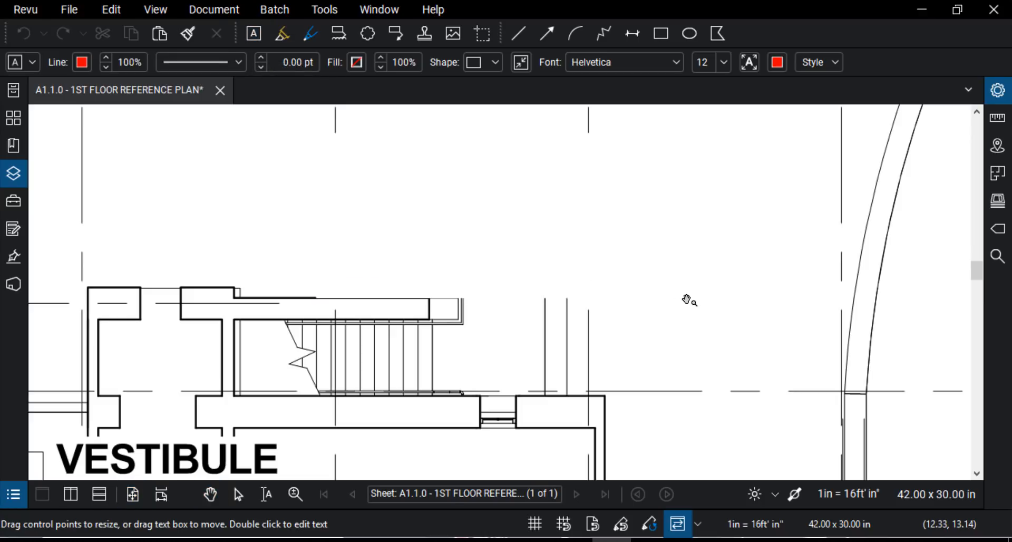
pyautogui.write('Need de')
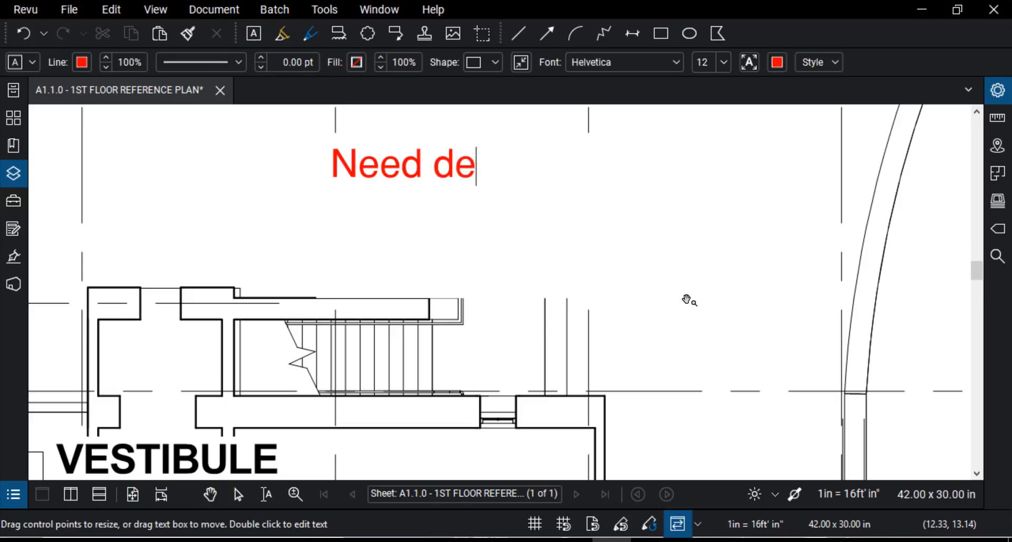
pyautogui.write('tails o')
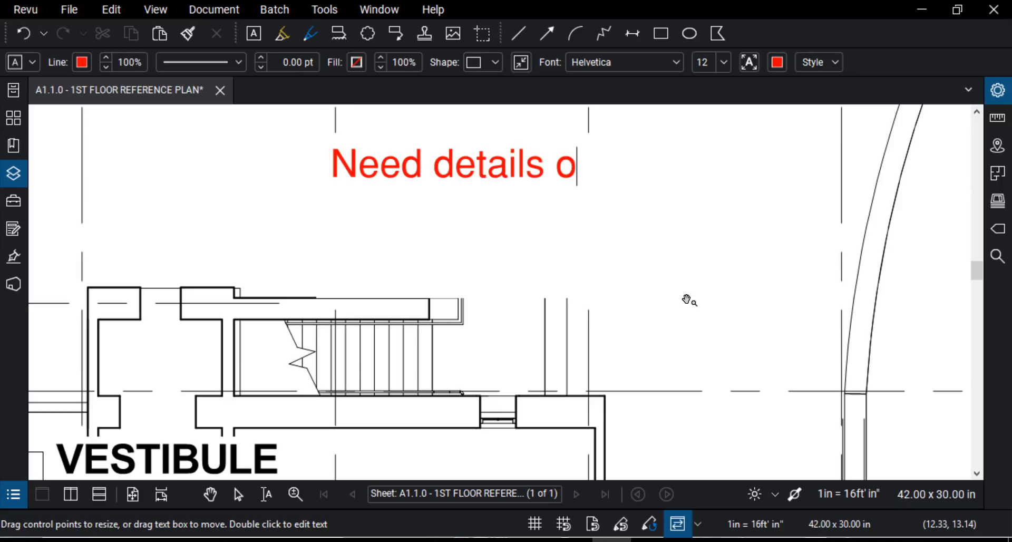
pyautogui.write('n stairs')
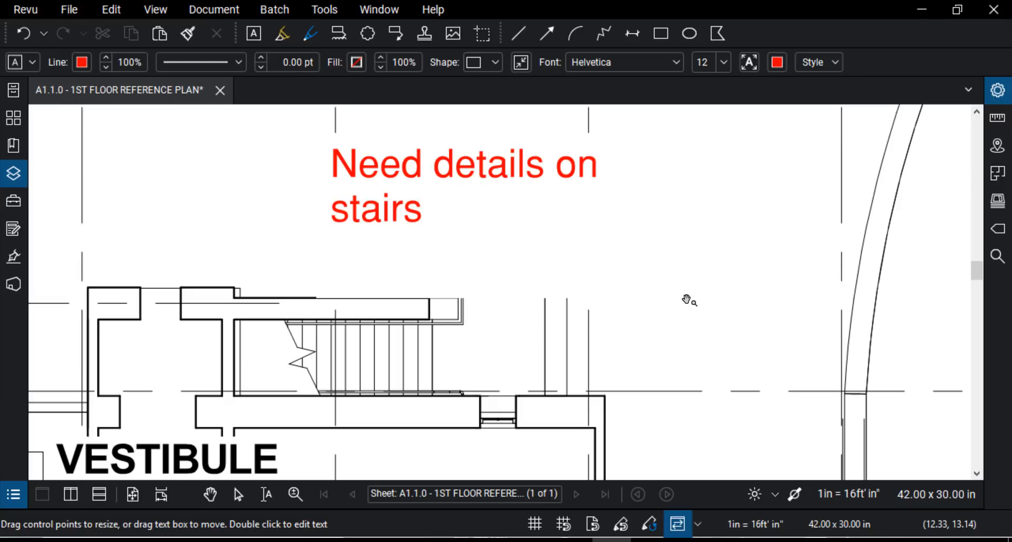
pyautogui.write('.')
pyautogui.press('Escape')
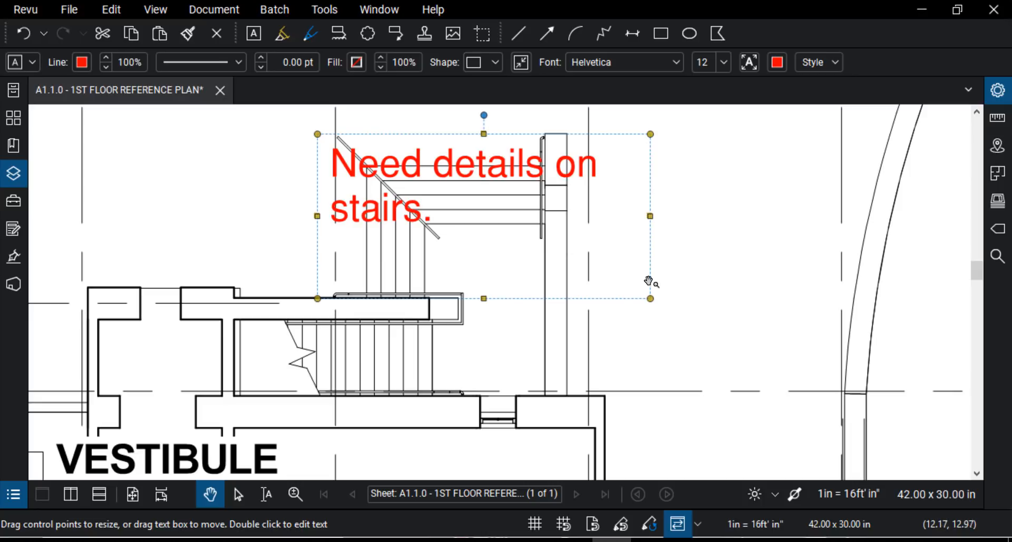
# Shrink the stairs text box, tilt it counterclockwise and reposition it slightly lower over the stairs.
pyautogui.moveTo(651, 300); pyautogui.dragTo(580, 277)
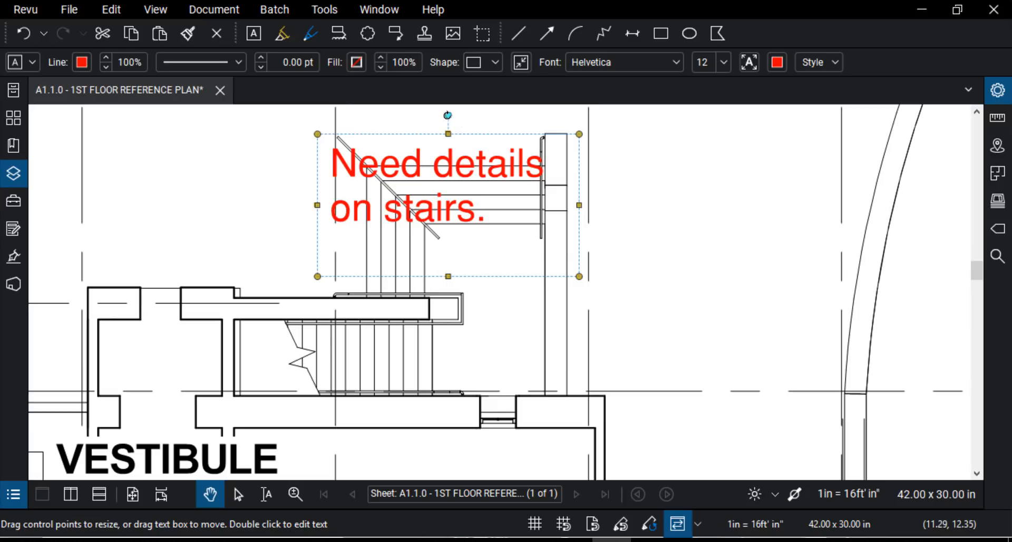
pyautogui.moveTo(448, 116); pyautogui.dragTo(404, 138)
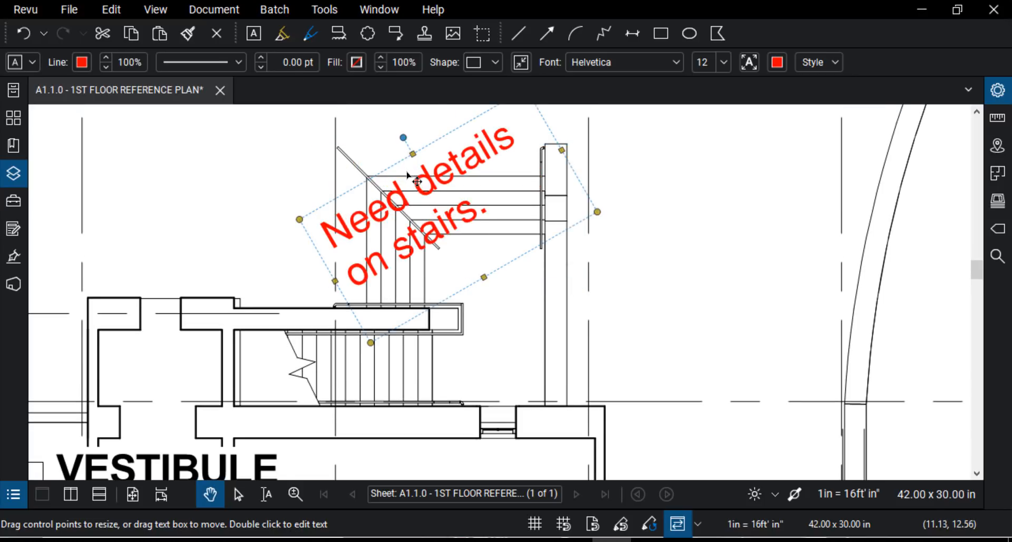
pyautogui.moveTo(416, 190); pyautogui.dragTo(415, 232)
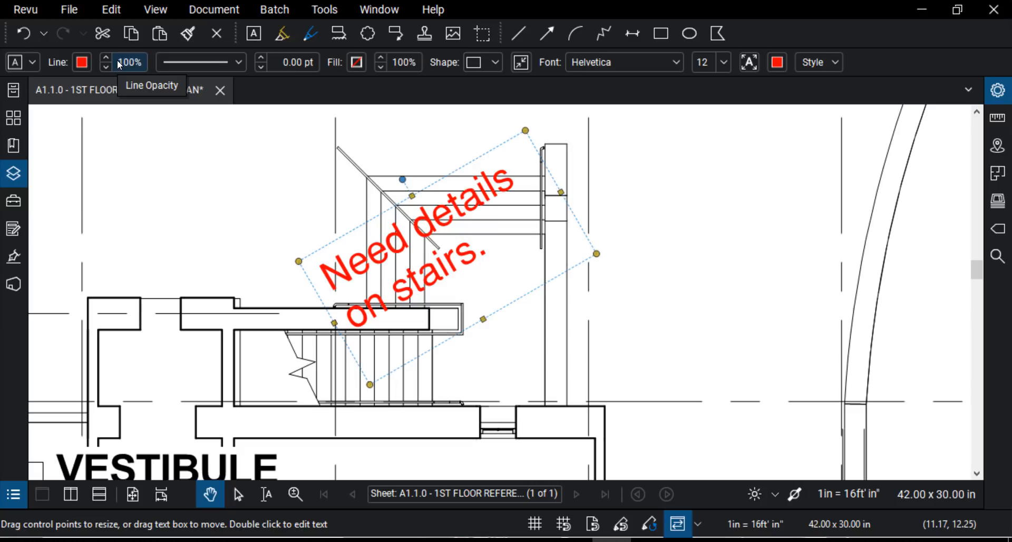
# Set the stairs text box's subject to Contractor and leave its layer as (None).
pyautogui.click(33, 63)
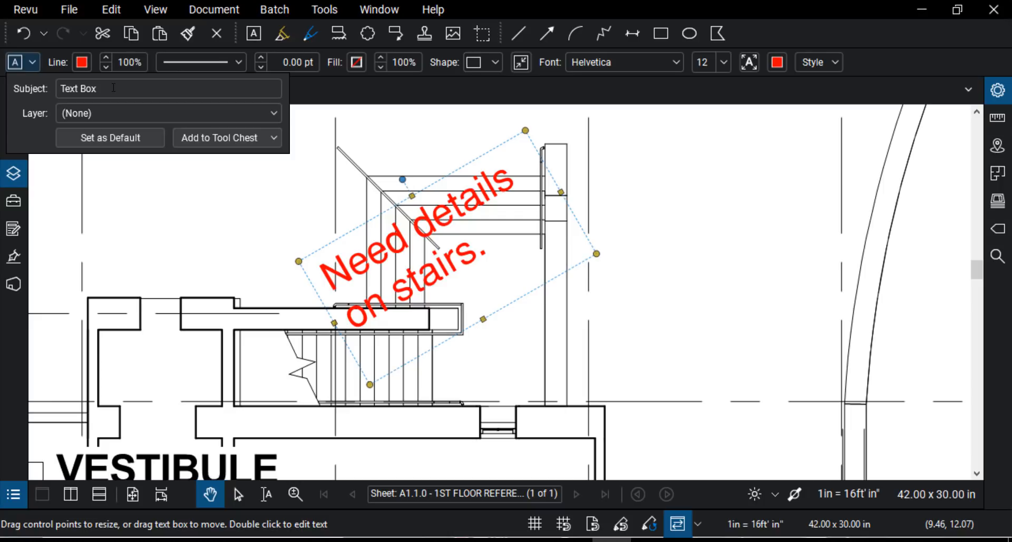
pyautogui.moveTo(114, 87); pyautogui.dragTo(58, 96)
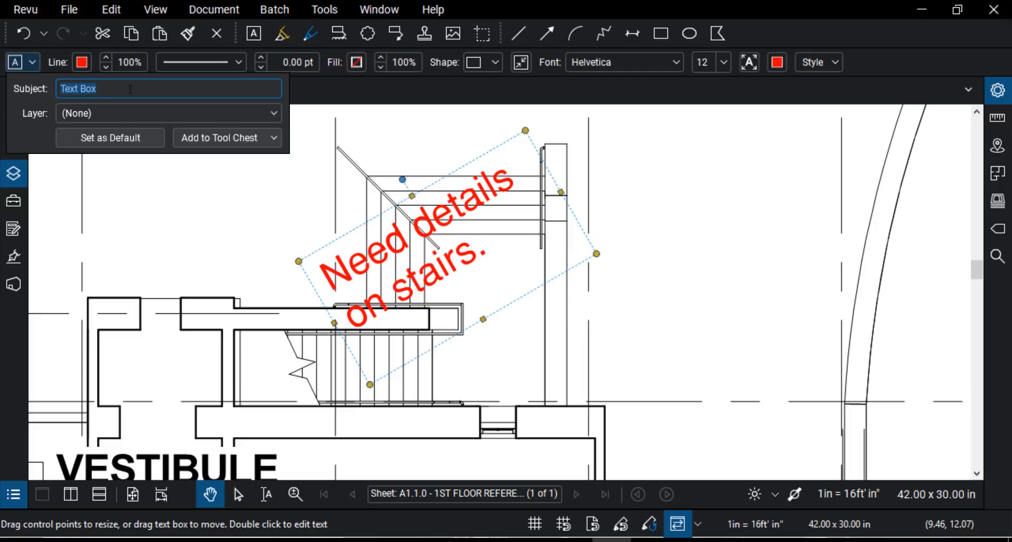
pyautogui.write('Contractor')
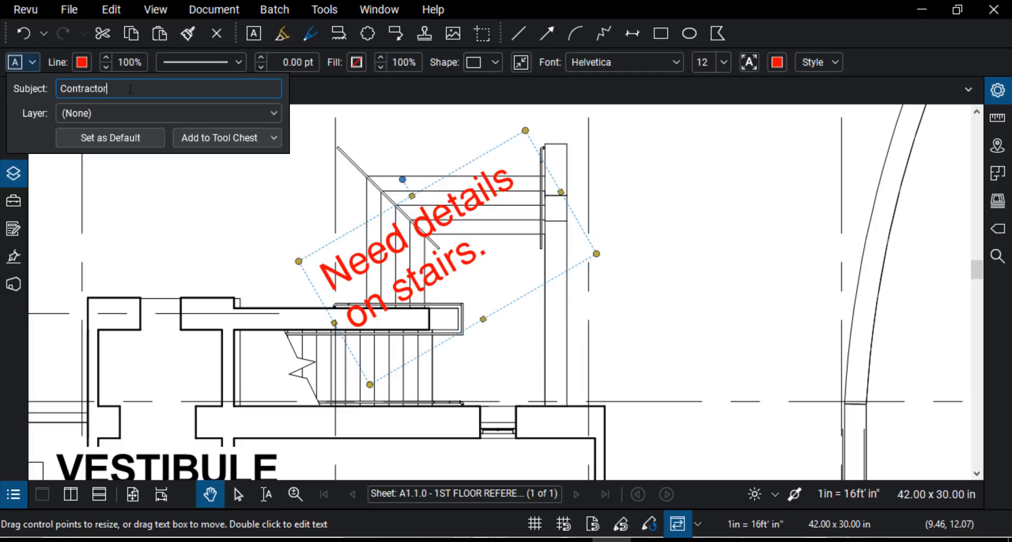
pyautogui.click(160, 112)
pyautogui.click(122, 113)
pyautogui.click(121, 113)
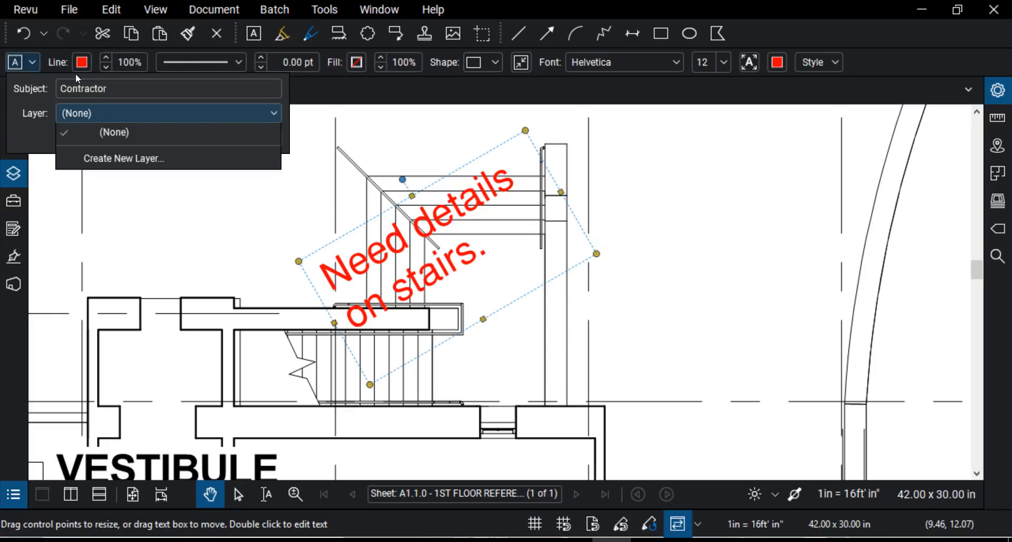
pyautogui.click(139, 133)
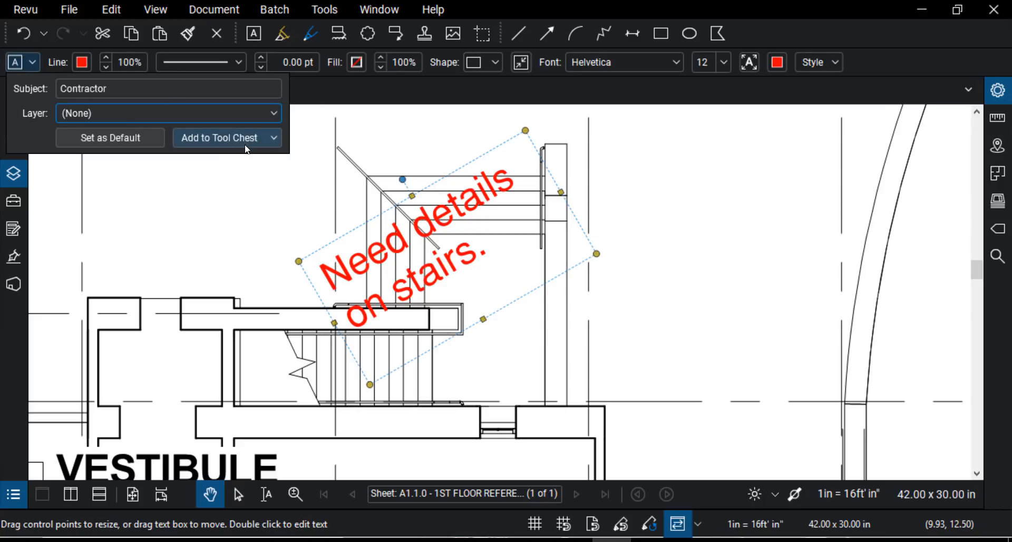
# Give the stairs text box a light orange line color and a light yellow fill.
pyautogui.click(83, 62)
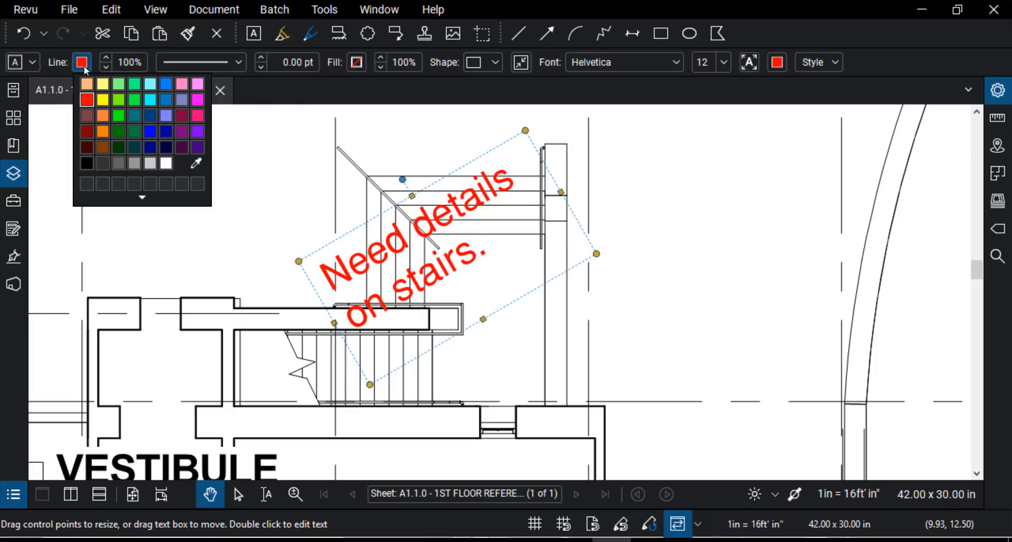
pyautogui.click(87, 84)
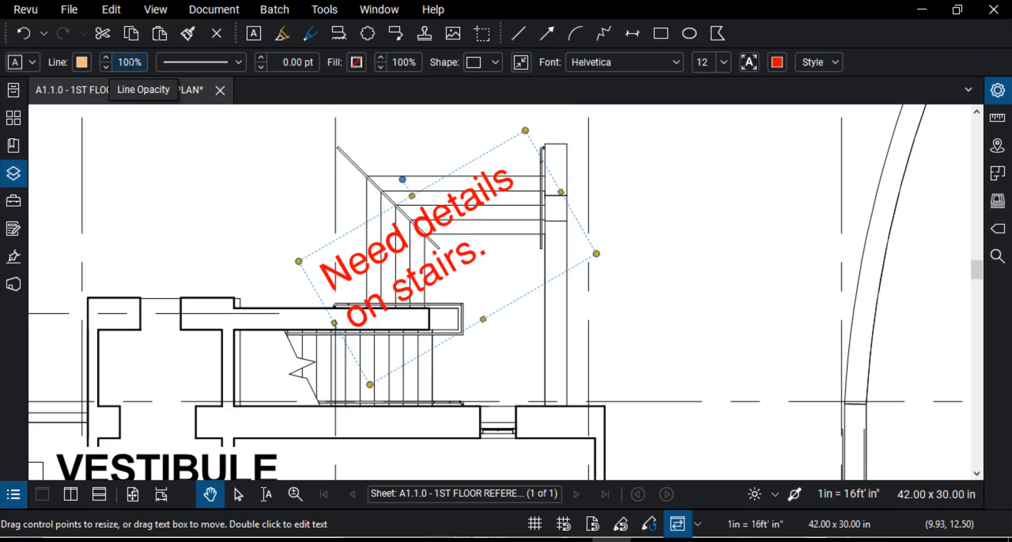
pyautogui.click(358, 63)
pyautogui.click(376, 88)
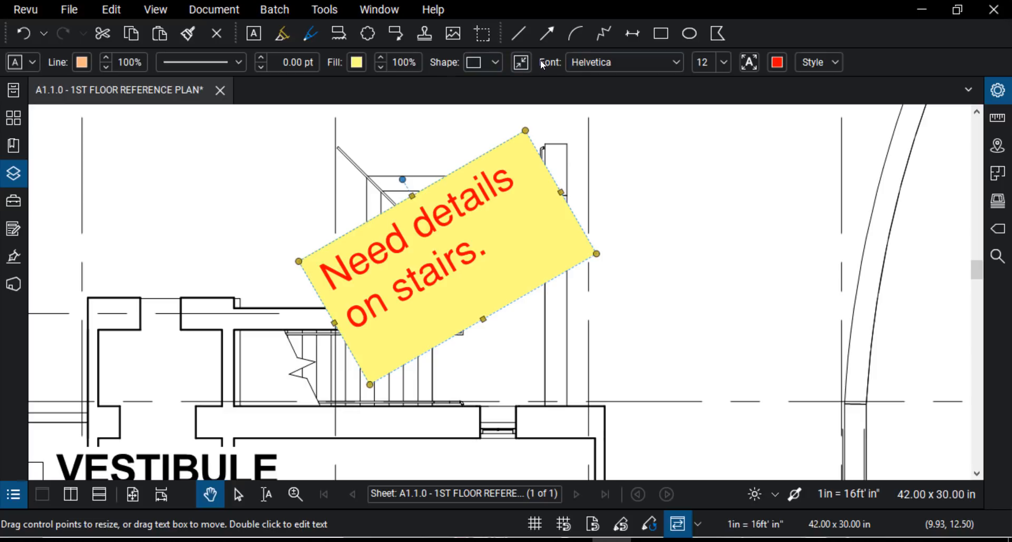
# Autosize the stairs text box to fit its text and change the text color to black.
pyautogui.click(751, 63)
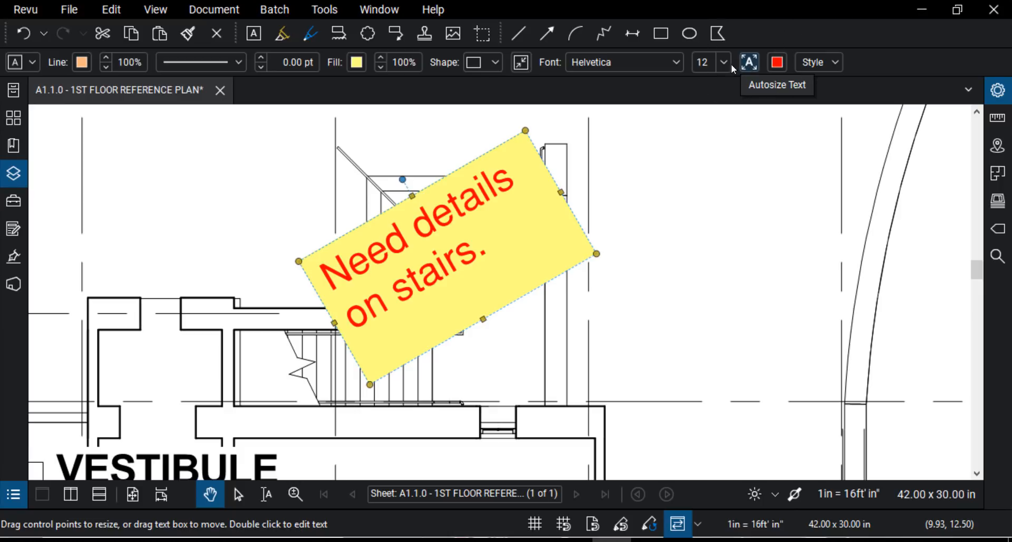
pyautogui.click(521, 62)
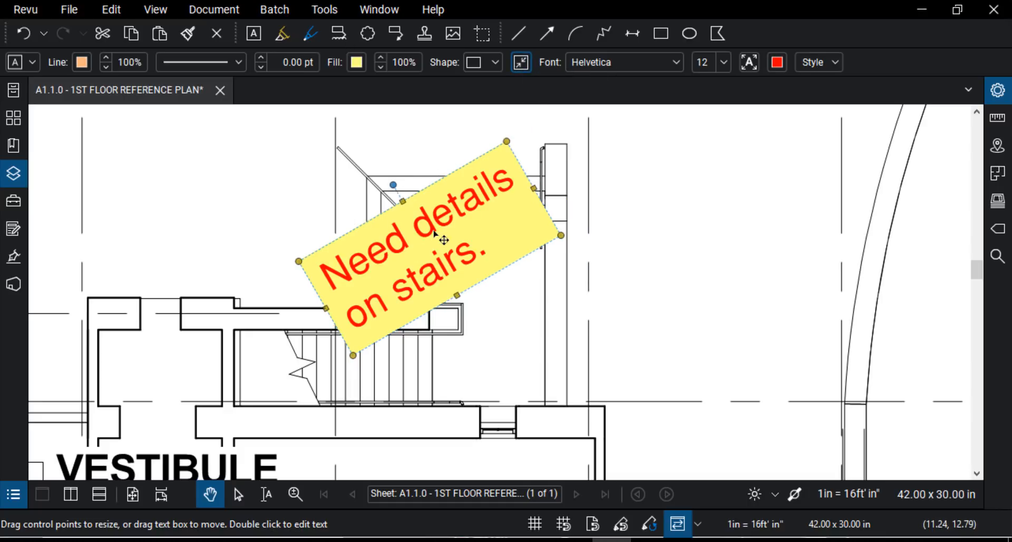
pyautogui.click(779, 63)
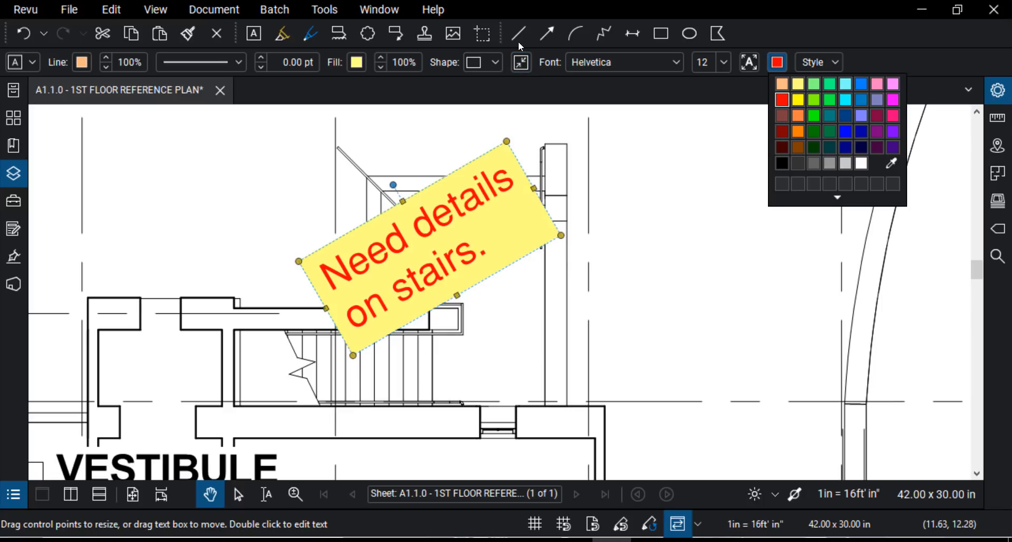
pyautogui.click(782, 163)
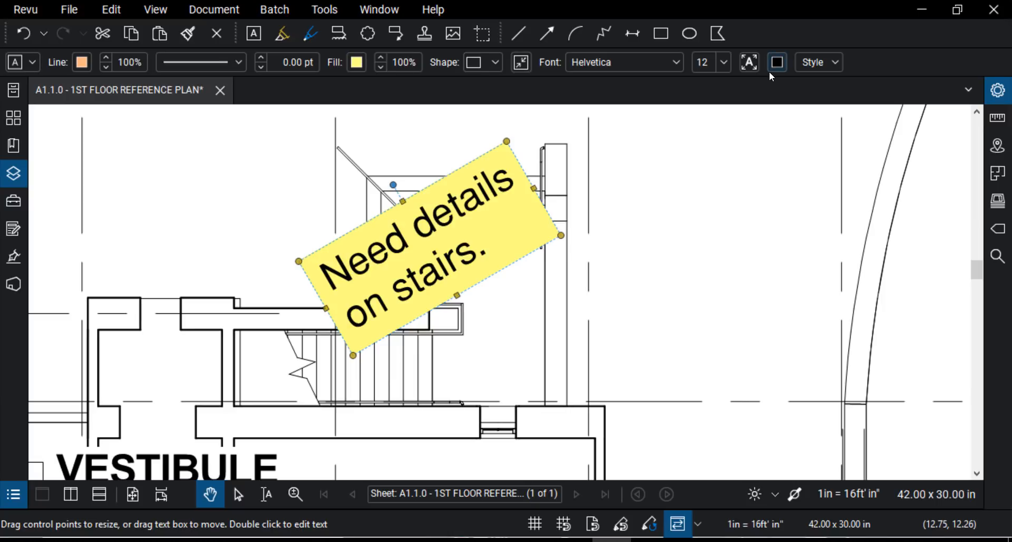
pyautogui.click(621, 195)
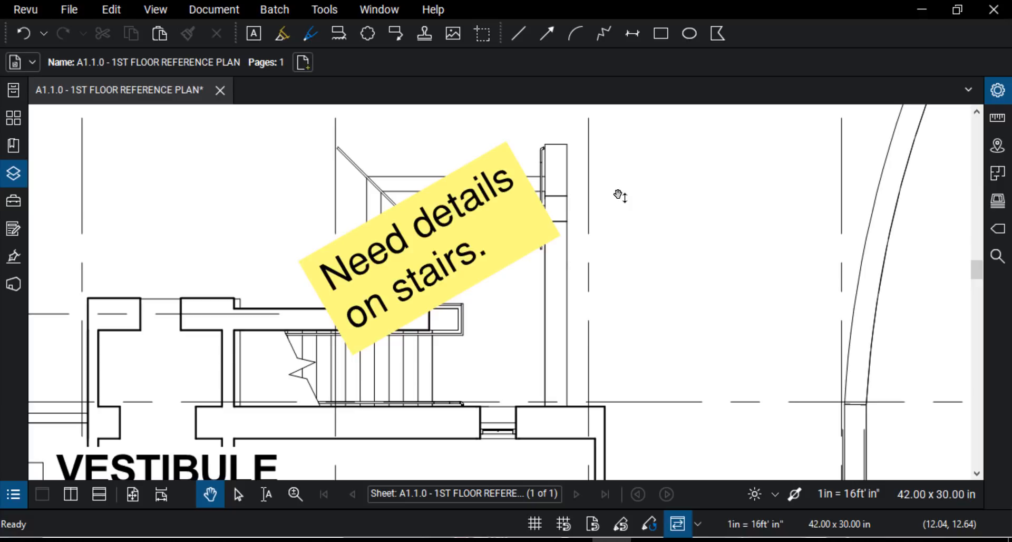
# Add a callout reading "Label Equipment" with its arrow pointing to the equipment square beside ELEV 3.
pyautogui.scroll(-1, 620, 195)
pyautogui.scroll(1, 620, 195)
pyautogui.scroll(-2, 318, 206)
pyautogui.moveTo(235, 237); pyautogui.dragTo(574, 125)
pyautogui.moveTo(500, 331)
pyautogui.mouseDown()
pyautogui.moveTo(515, 269)
pyautogui.moveTo(500, 348)
pyautogui.mouseUp()
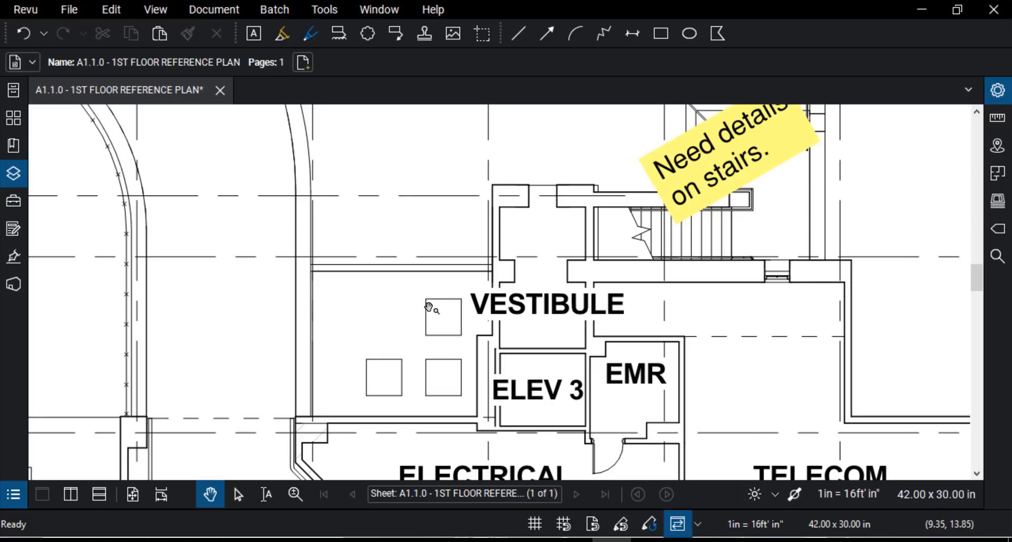
pyautogui.press('ctrl')
pyautogui.press('ctrl')
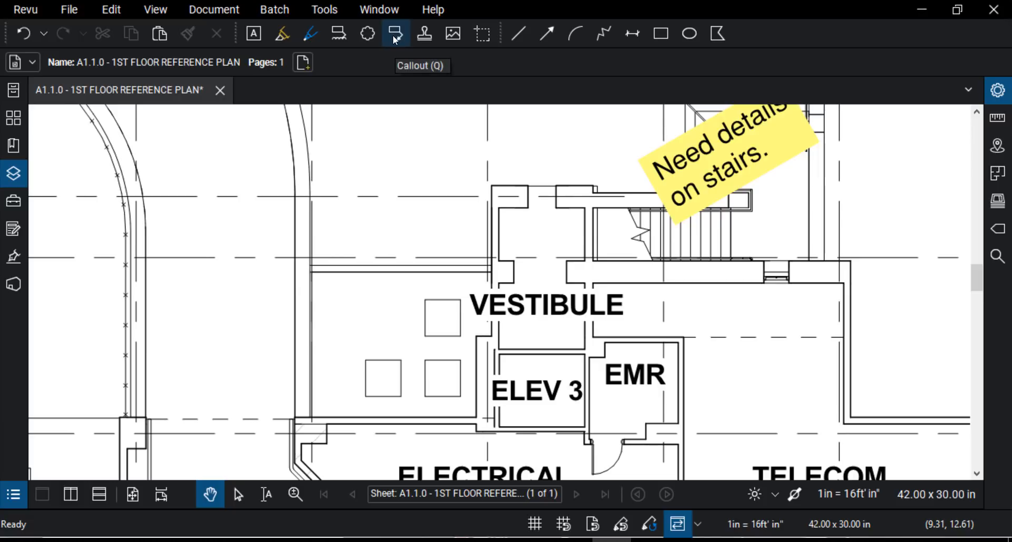
pyautogui.press('ctrl')
pyautogui.click(397, 41)
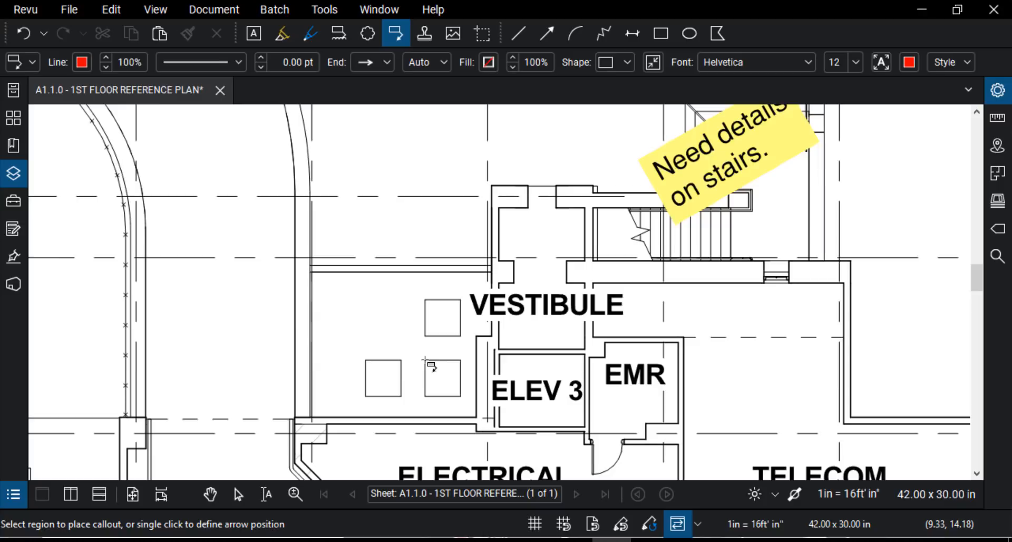
pyautogui.click(425, 360)
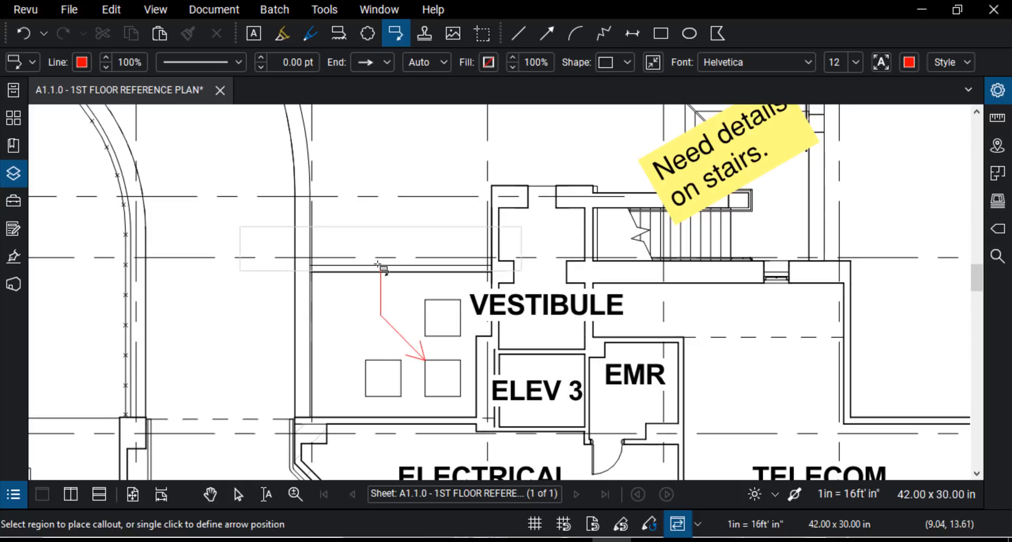
pyautogui.click(312, 201)
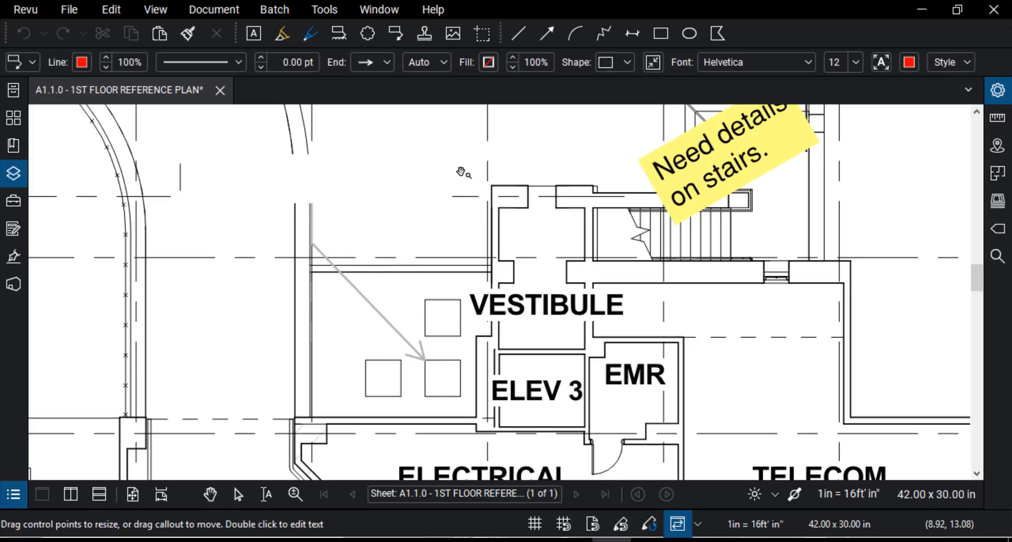
pyautogui.write('Label ')
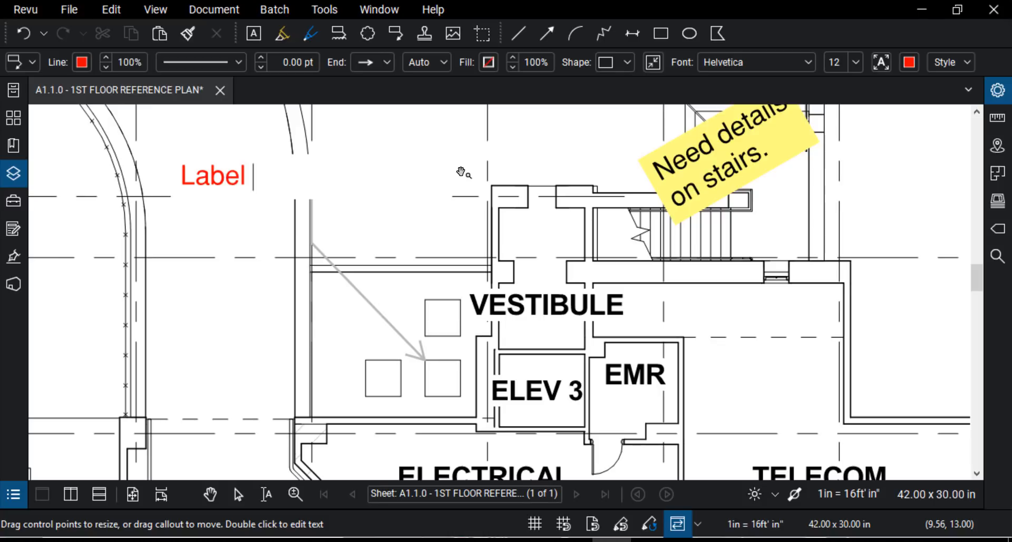
pyautogui.write('Equipment')
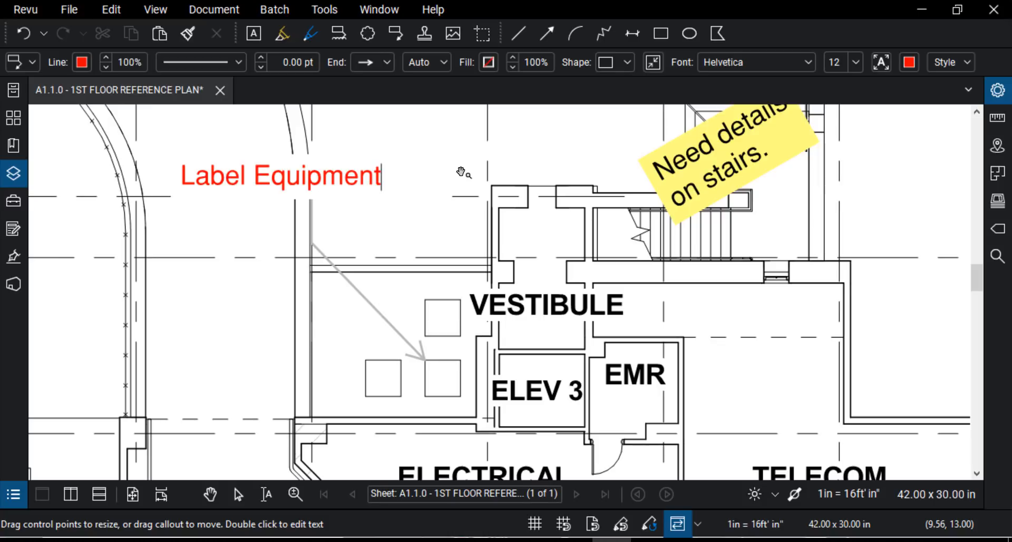
pyautogui.click(463, 172)
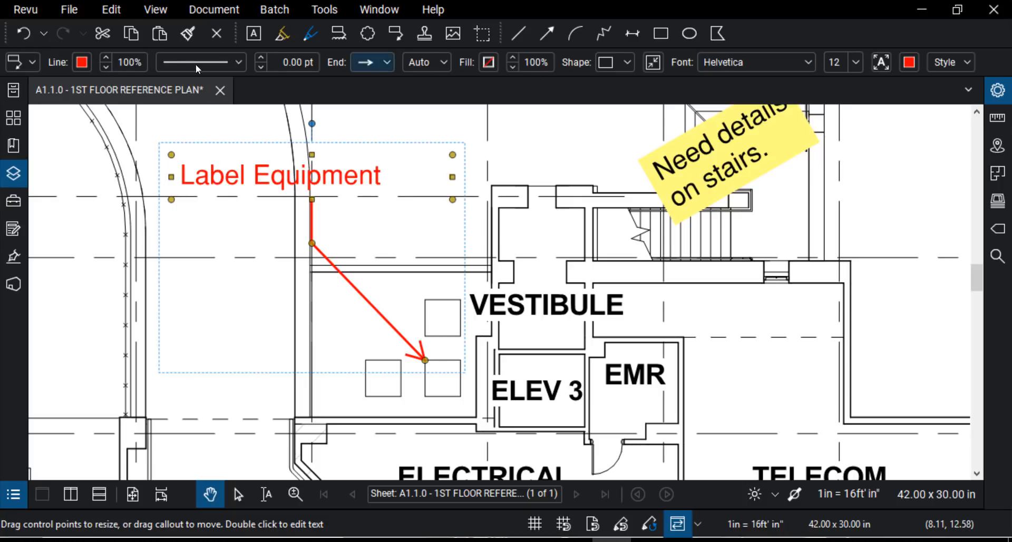
# Set the subject of the "Label Equipment" callout to Architect.
pyautogui.click(33, 62)
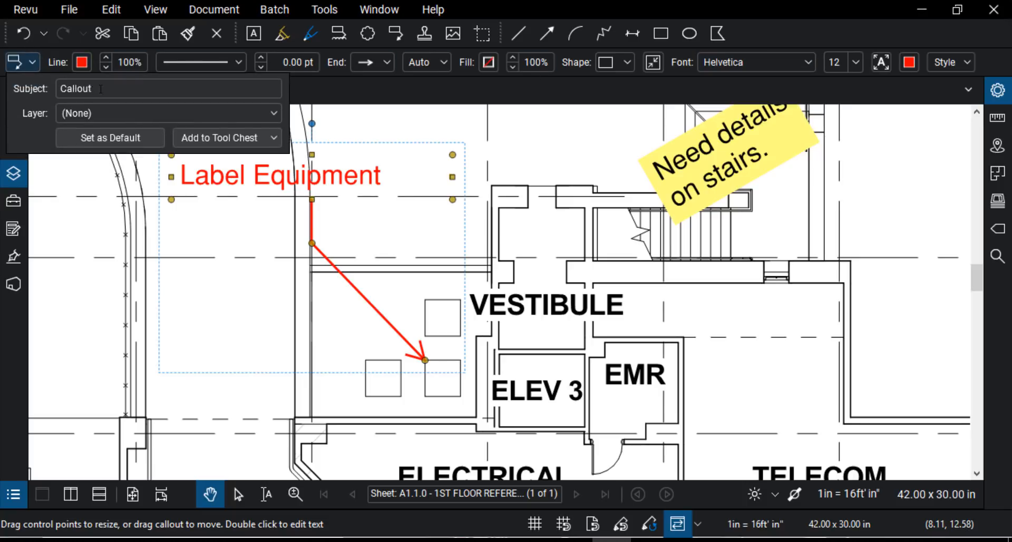
pyautogui.moveTo(101, 89); pyautogui.dragTo(60, 90)
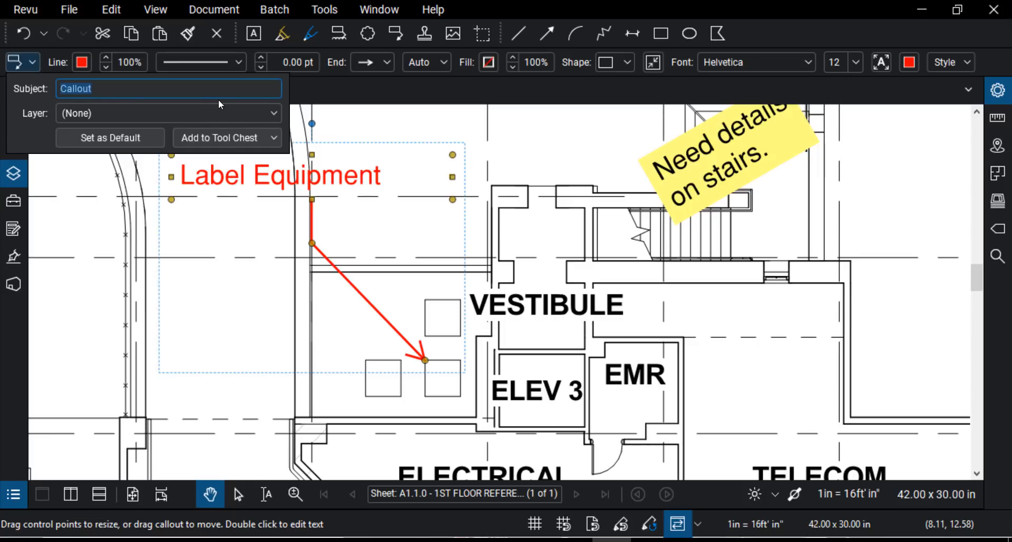
pyautogui.write('Architect')
# Give the "Label Equipment" callout a dark magenta line color and a light pink fill.
pyautogui.click(85, 63)
pyautogui.click(135, 85)
pyautogui.click(84, 63)
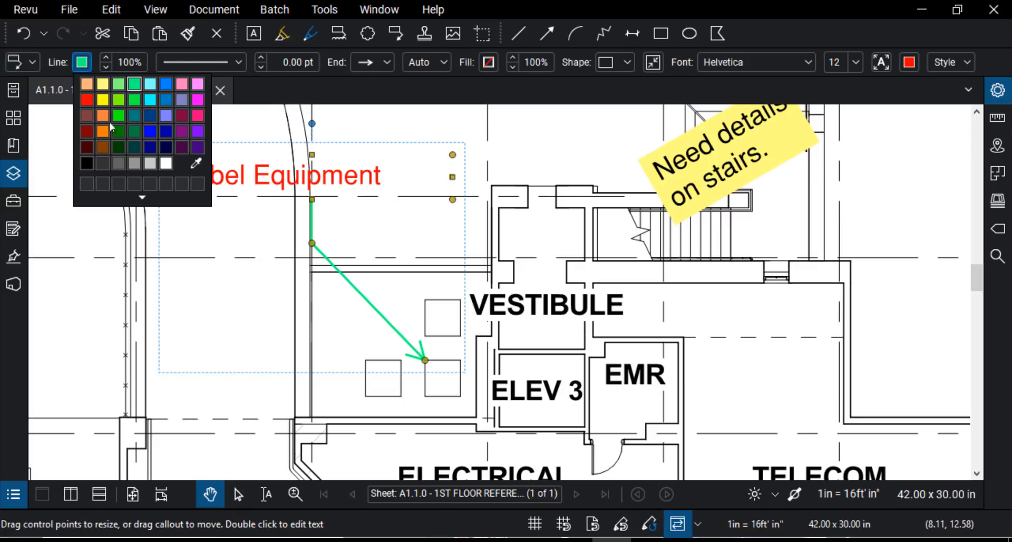
pyautogui.click(183, 115)
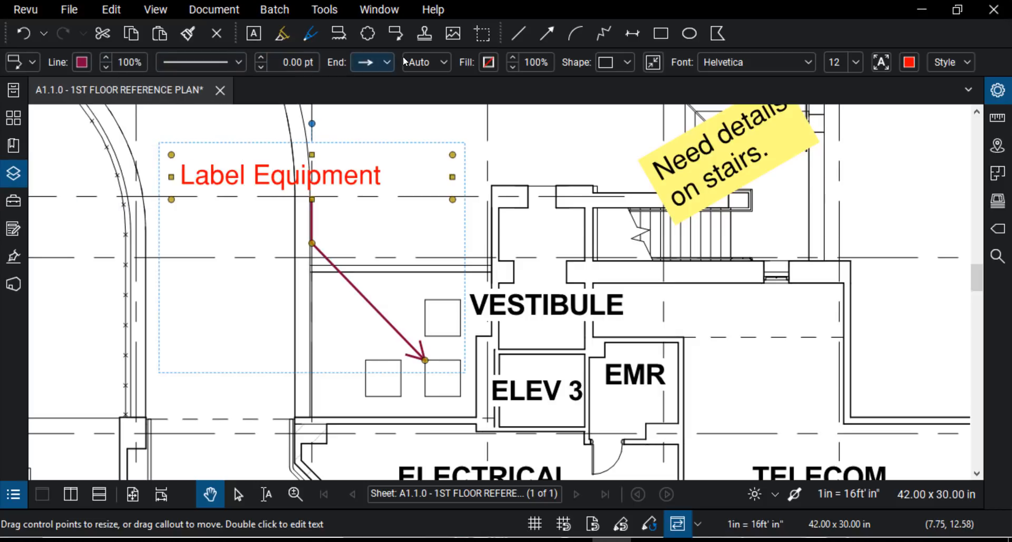
pyautogui.click(489, 62)
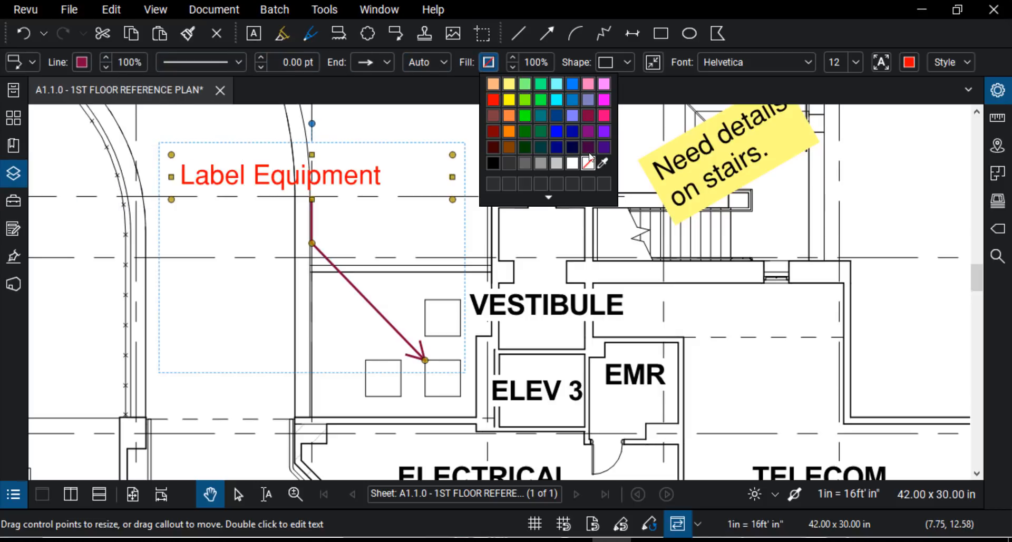
pyautogui.click(588, 84)
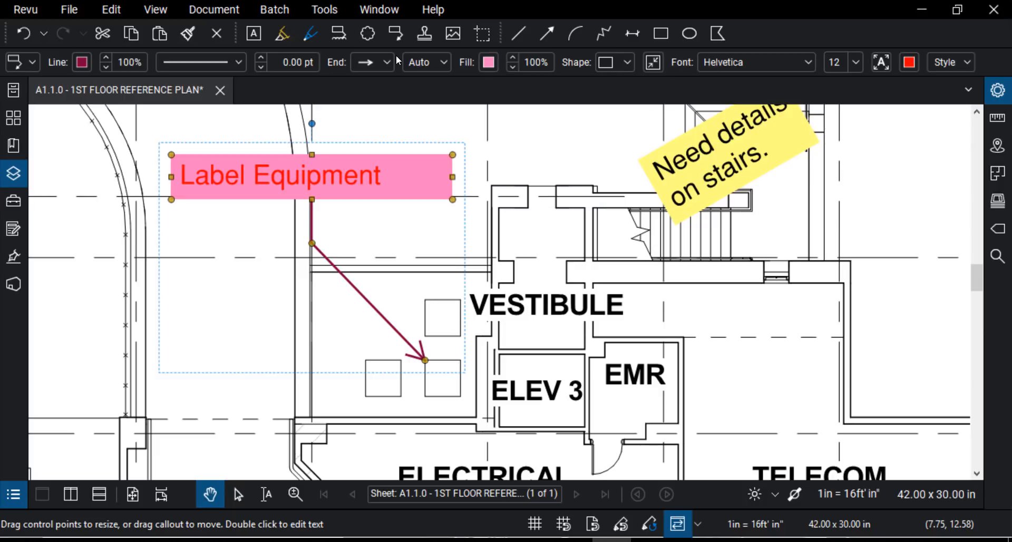
# Autosize the "Label Equipment" callout box to fit its text and make the text black.
pyautogui.click(653, 62)
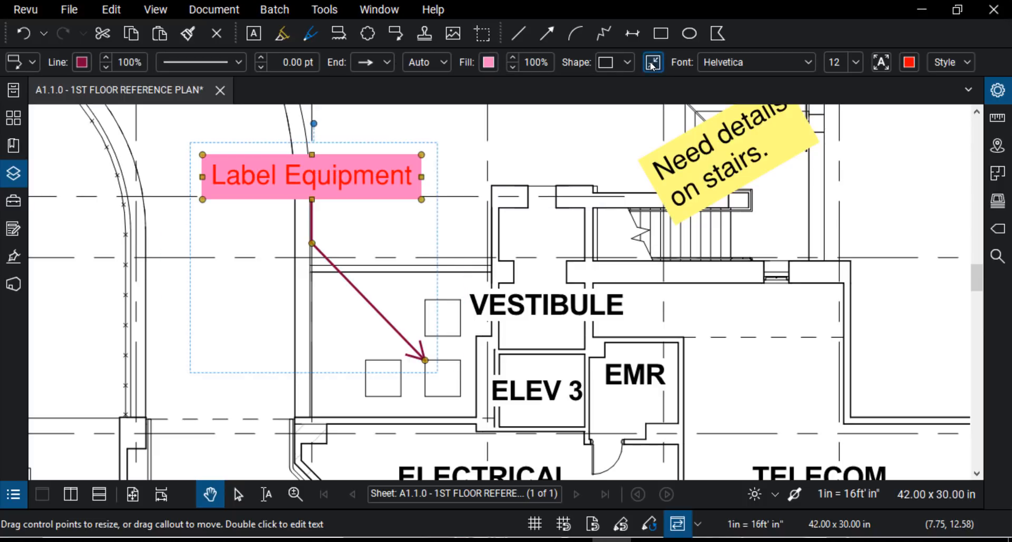
pyautogui.click(909, 62)
pyautogui.click(887, 164)
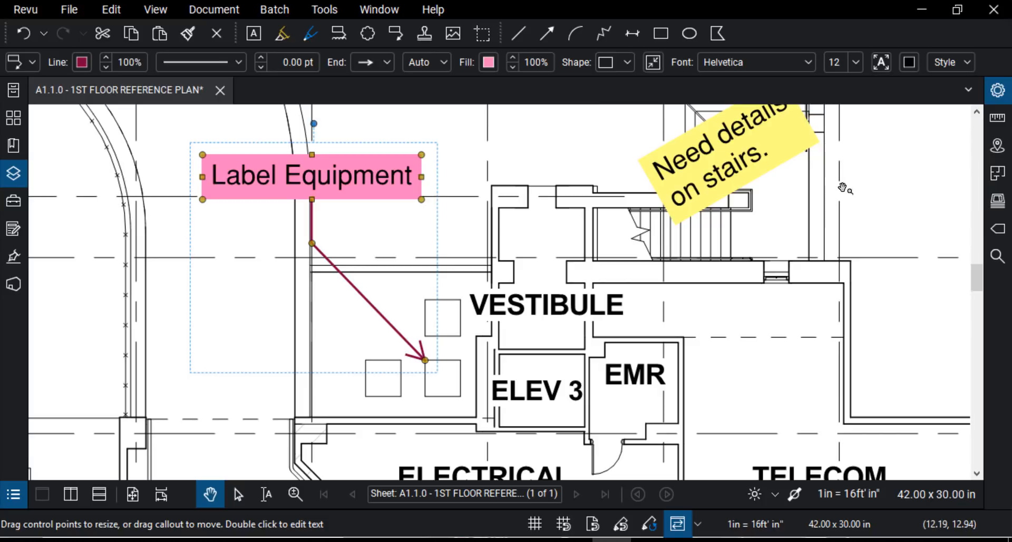
# Add two more leaders to the "Label Equipment" callout, pointing to the other two equipment squares.
pyautogui.rightClick(322, 169)
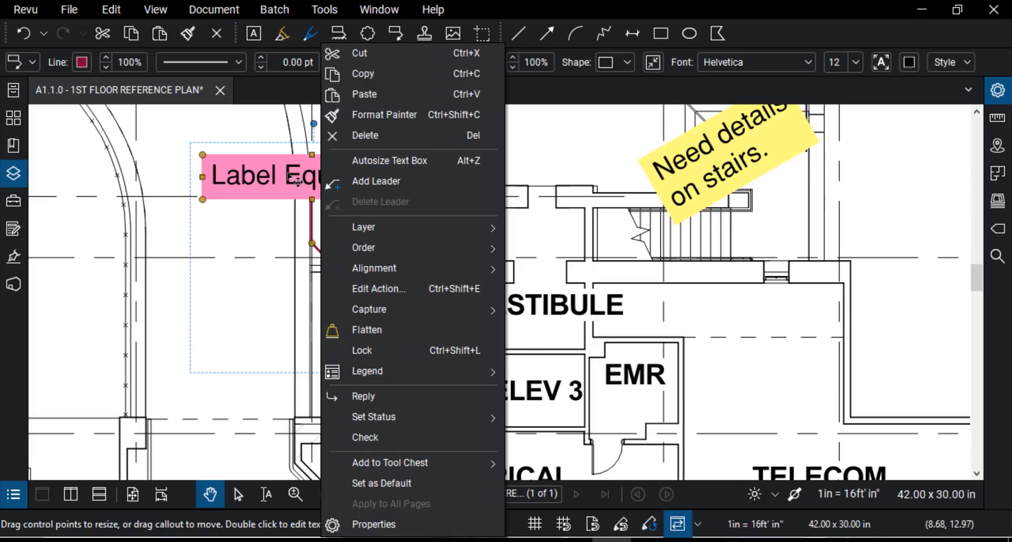
pyautogui.click(389, 182)
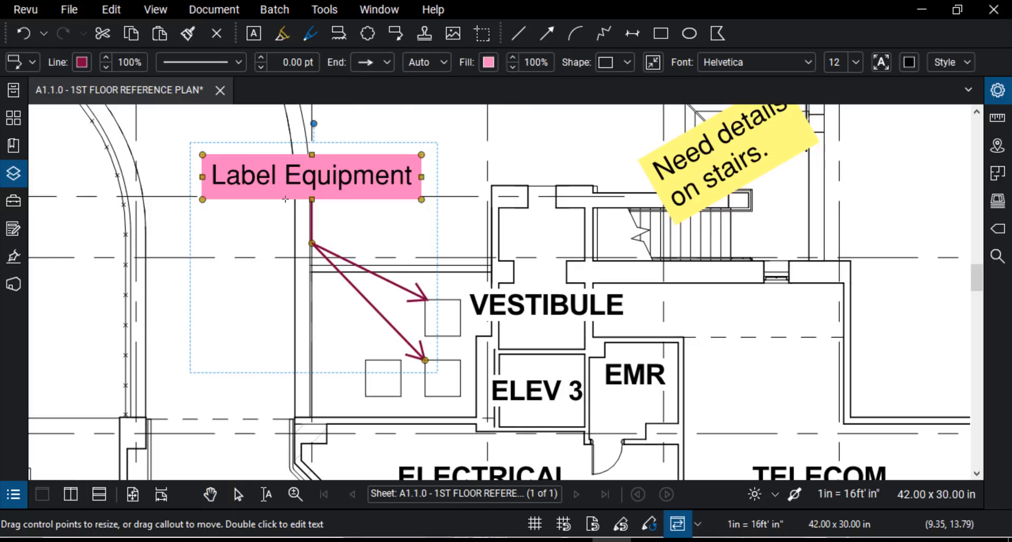
pyautogui.click(428, 299)
pyautogui.rightClick(283, 185)
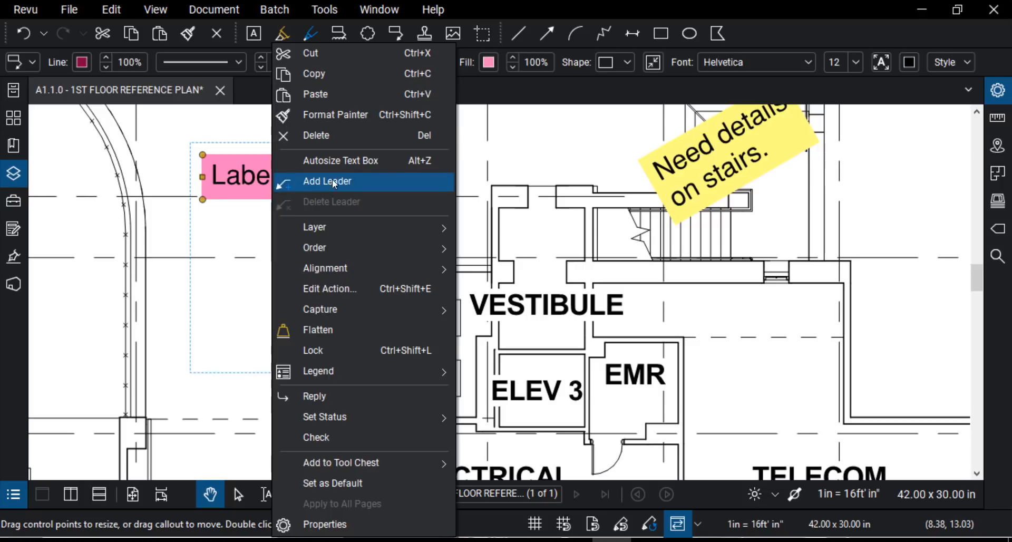
pyautogui.click(332, 179)
pyautogui.click(371, 356)
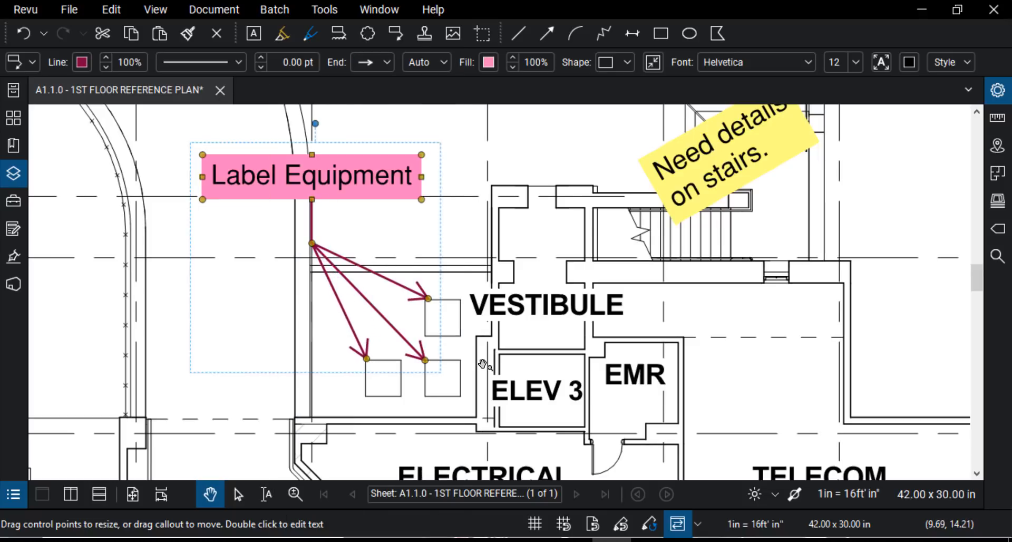
pyautogui.click(503, 231)
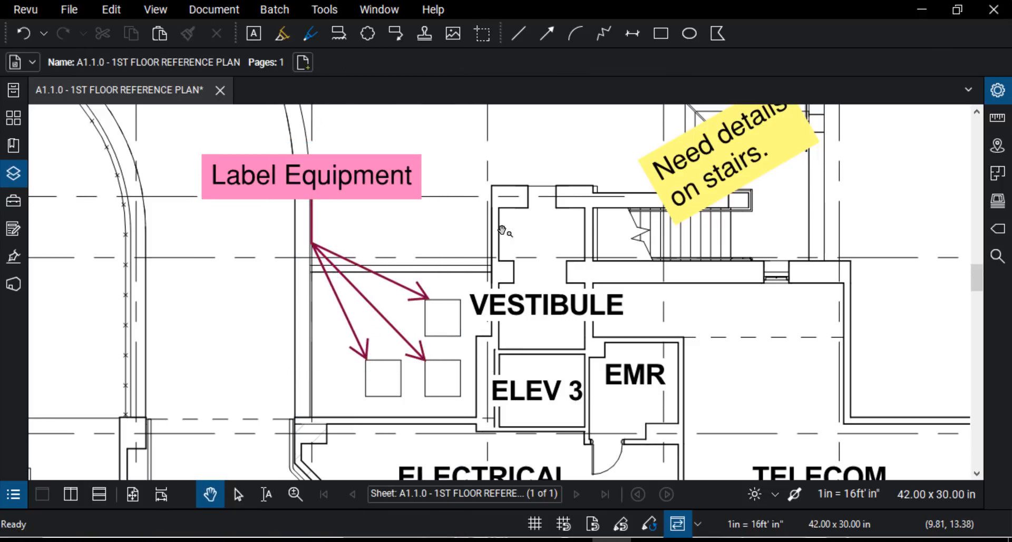
# Draw a six-point Cloud+ region around the electrical room's door that swings into the Inbound Baggage area.
pyautogui.scroll(-2, 503, 231)
pyautogui.moveTo(524, 299); pyautogui.dragTo(474, 179)
pyautogui.scroll(2, 537, 316)
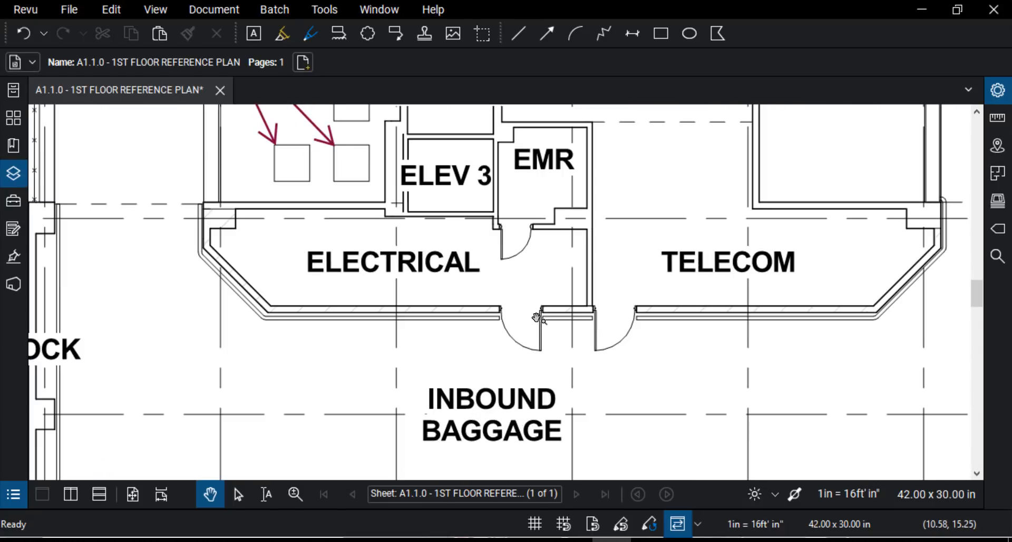
pyautogui.moveTo(514, 266); pyautogui.dragTo(479, 185)
pyautogui.moveTo(465, 242); pyautogui.dragTo(507, 292)
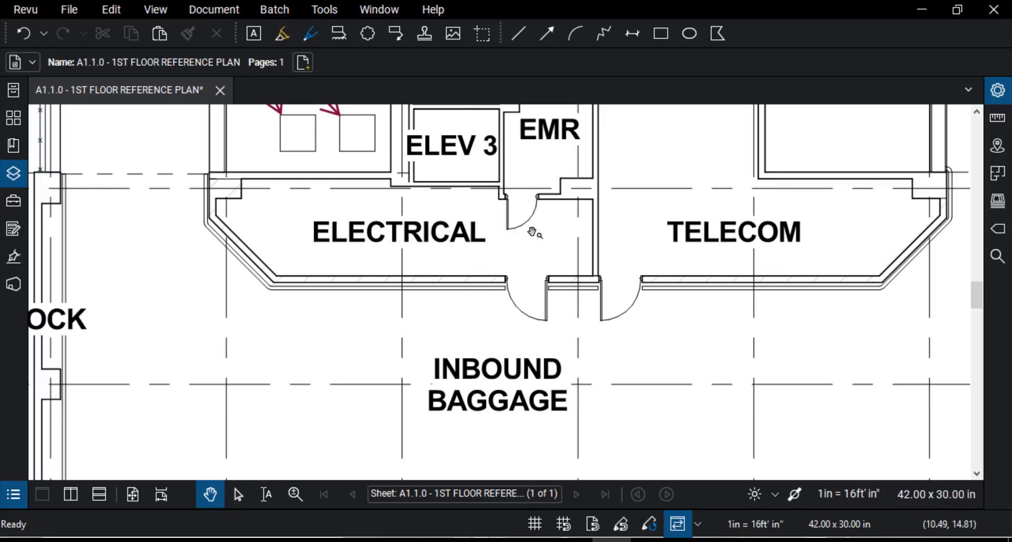
pyautogui.click(342, 35)
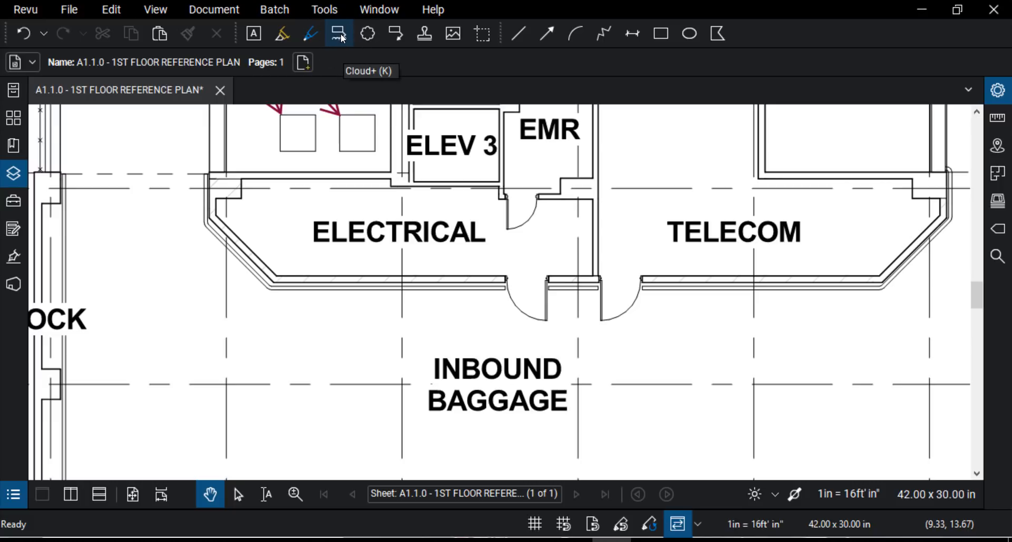
pyautogui.click(325, 10)
pyautogui.moveTo(379, 29)
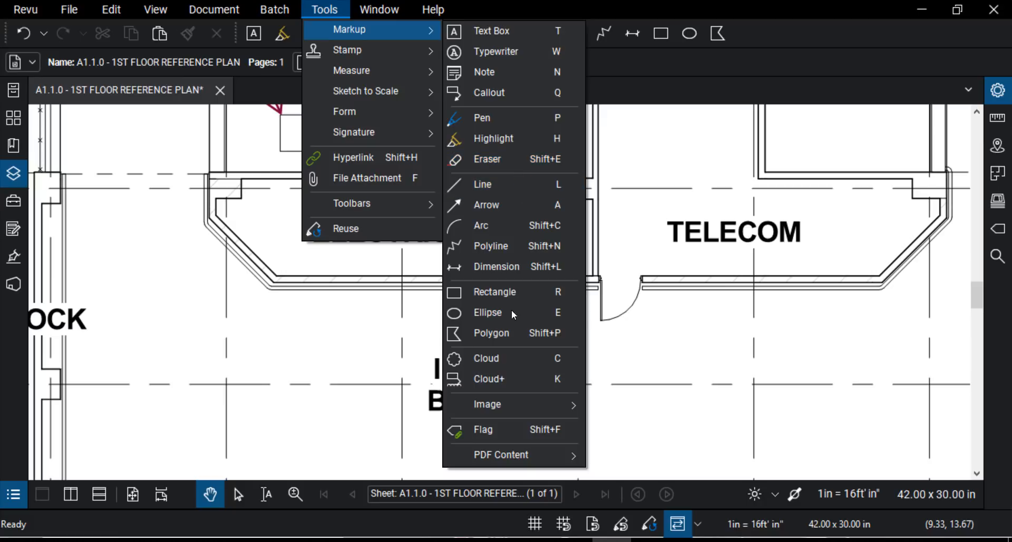
pyautogui.click(496, 379)
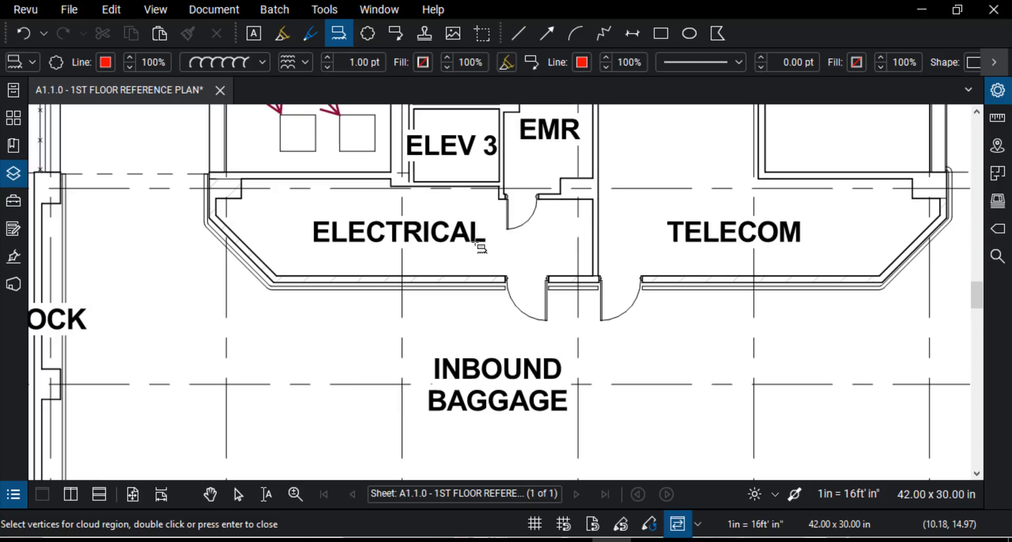
pyautogui.click(486, 270)
pyautogui.click(522, 230)
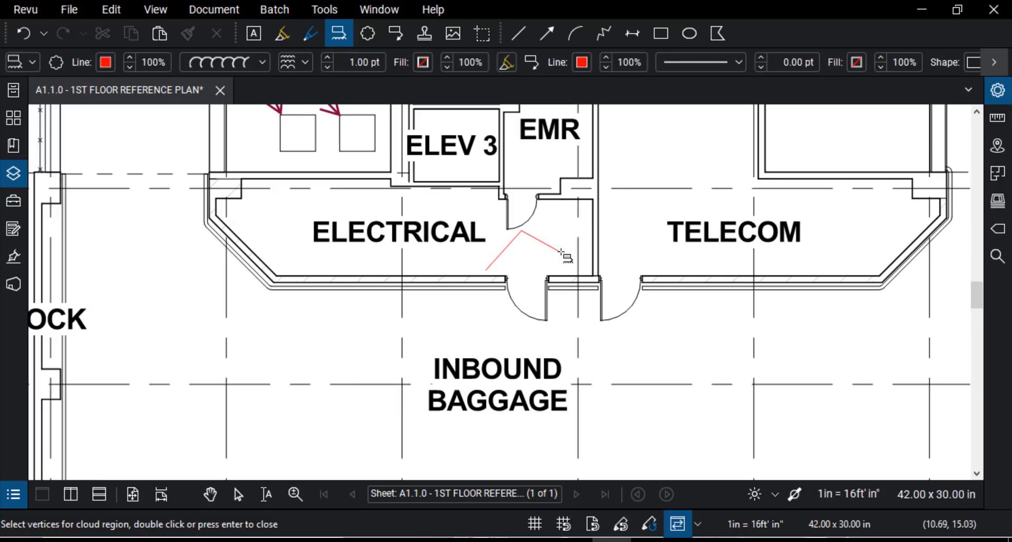
pyautogui.click(570, 254)
pyautogui.click(589, 327)
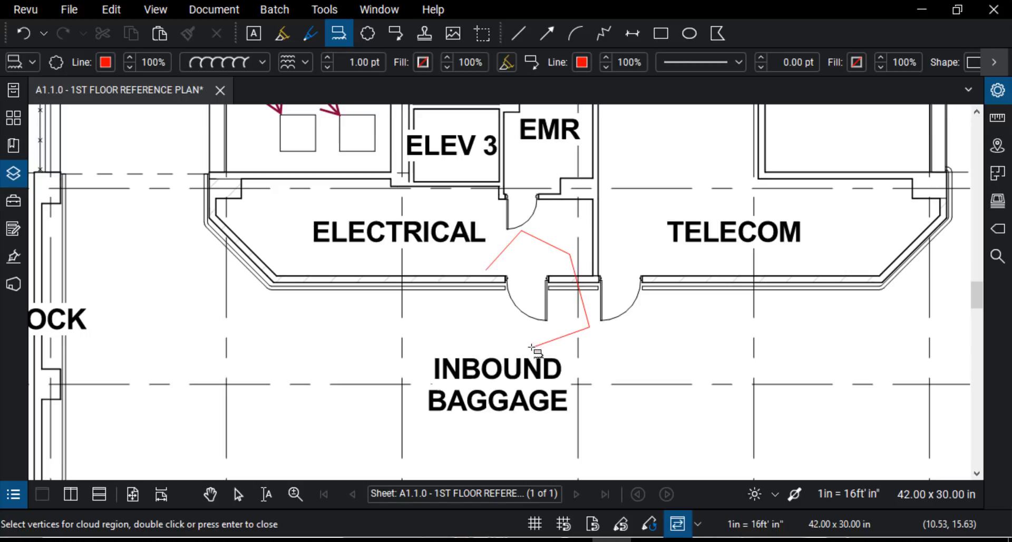
pyautogui.click(531, 347)
pyautogui.press('Return')
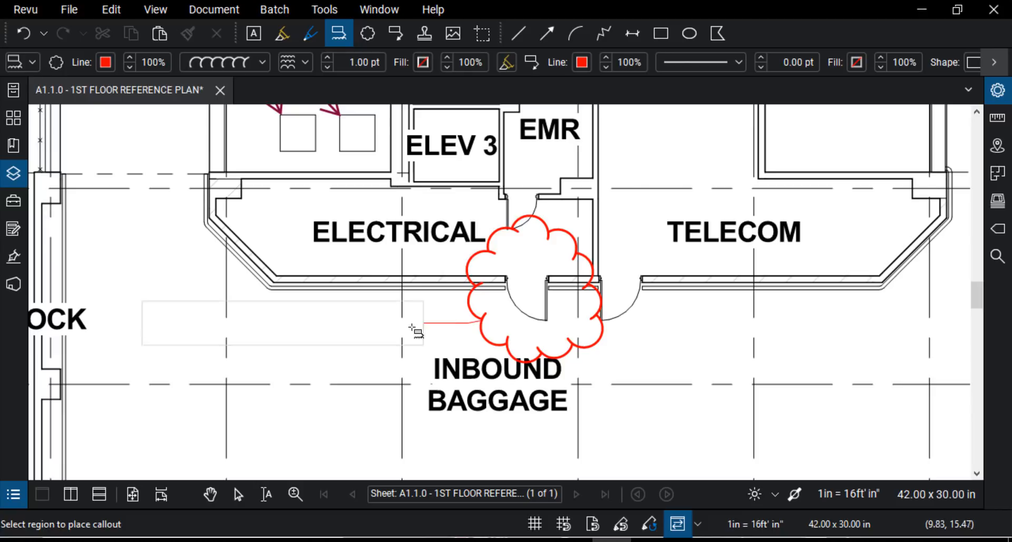
# Place the cloud's callout beside the Inbound Baggage label with the text "Add double doors for electrical equipment".
pyautogui.click(384, 365)
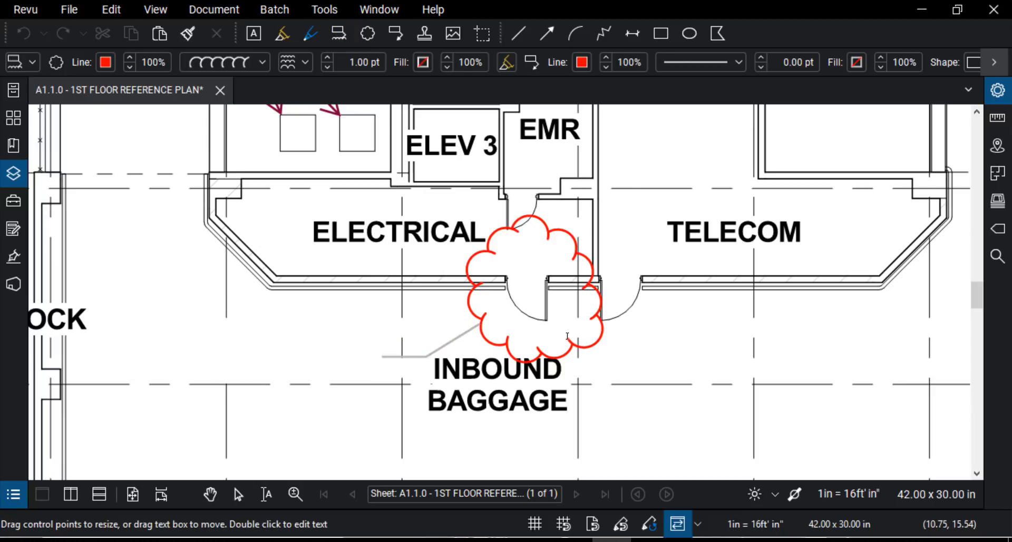
pyautogui.write('Add double d')
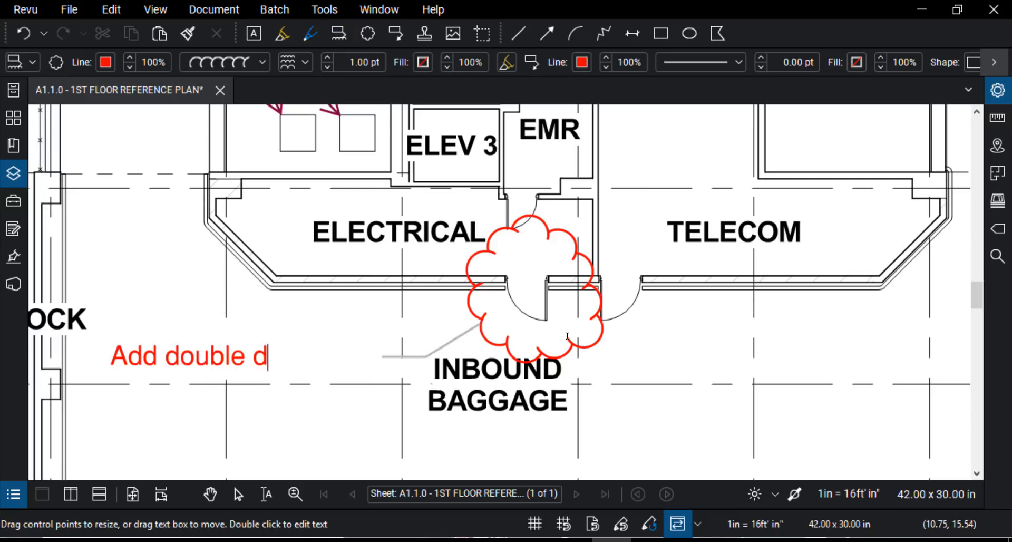
pyautogui.write('oors for electr')
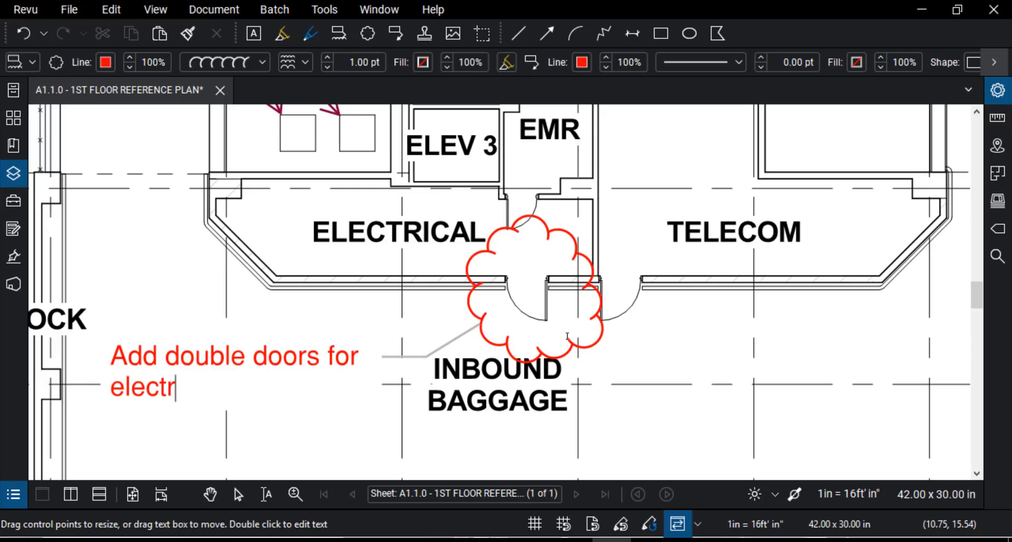
pyautogui.write('ical eq')
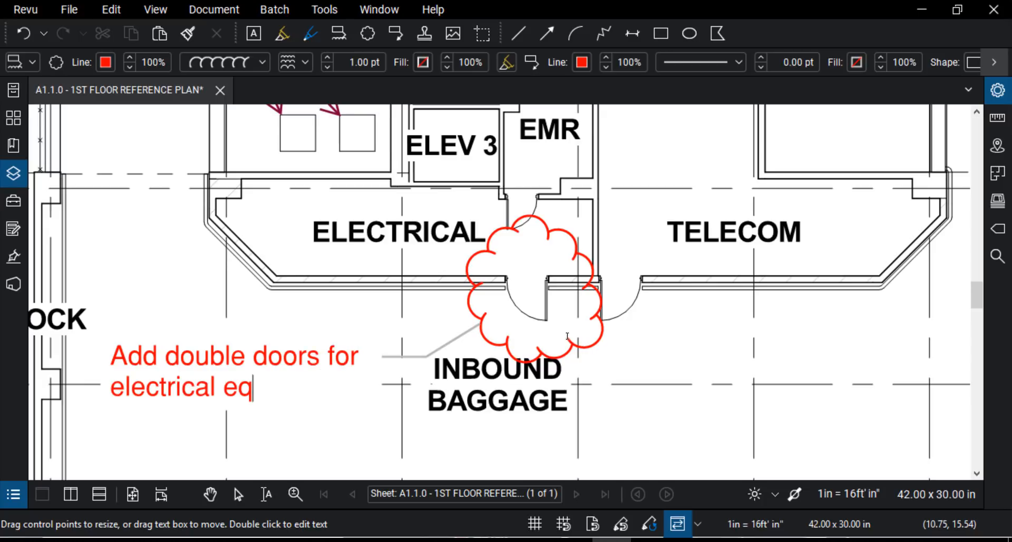
pyautogui.write('uipmen')
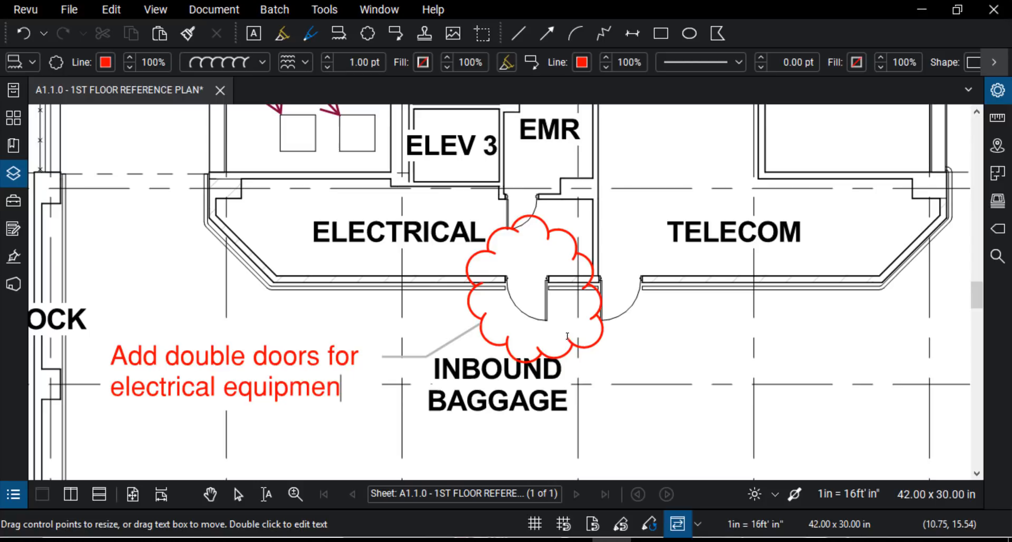
pyautogui.write('t')
pyautogui.click(490, 337)
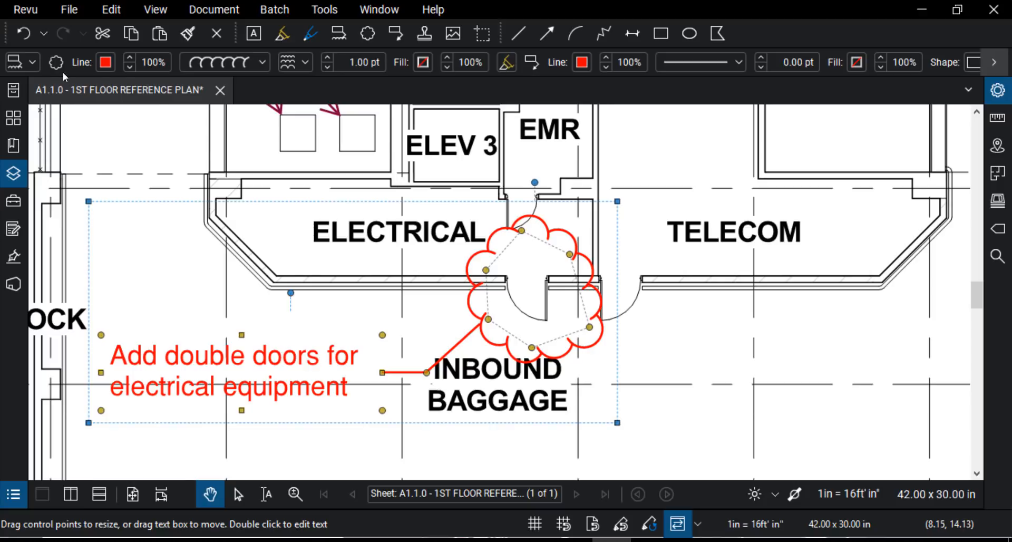
# Set the subject of the double-doors Cloud+ markup to Engineer.
pyautogui.click(32, 61)
pyautogui.moveTo(93, 88); pyautogui.dragTo(48, 88)
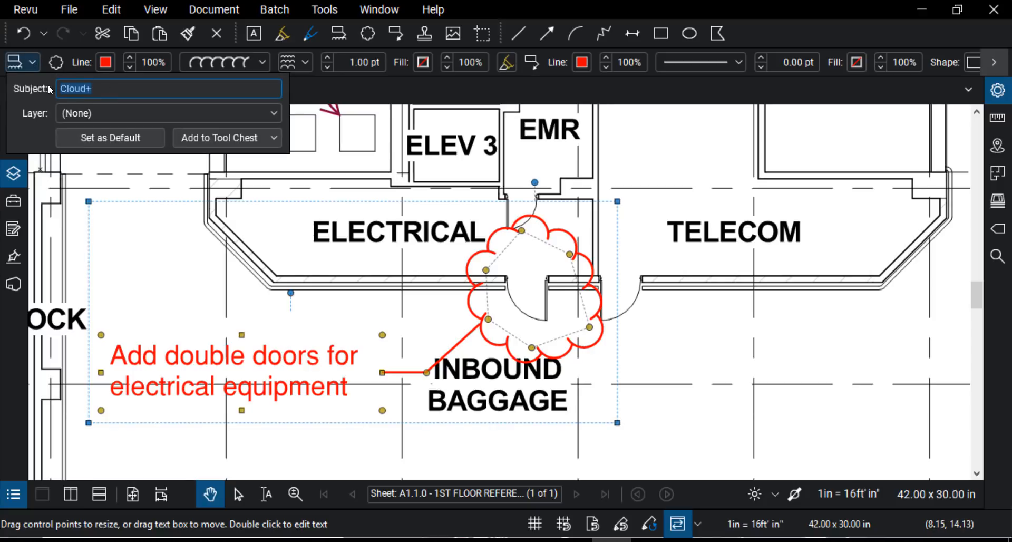
pyautogui.write('ngineer')
# Give the cloud around the electrical room door a dark blue line and a Pastel Cyan fill applied as a highlight.
pyautogui.click(105, 62)
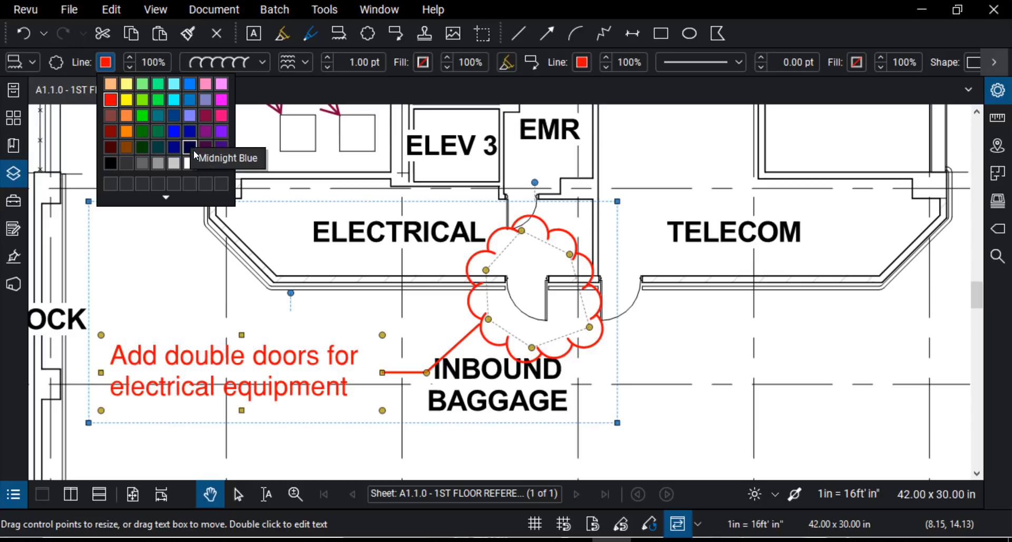
pyautogui.click(189, 133)
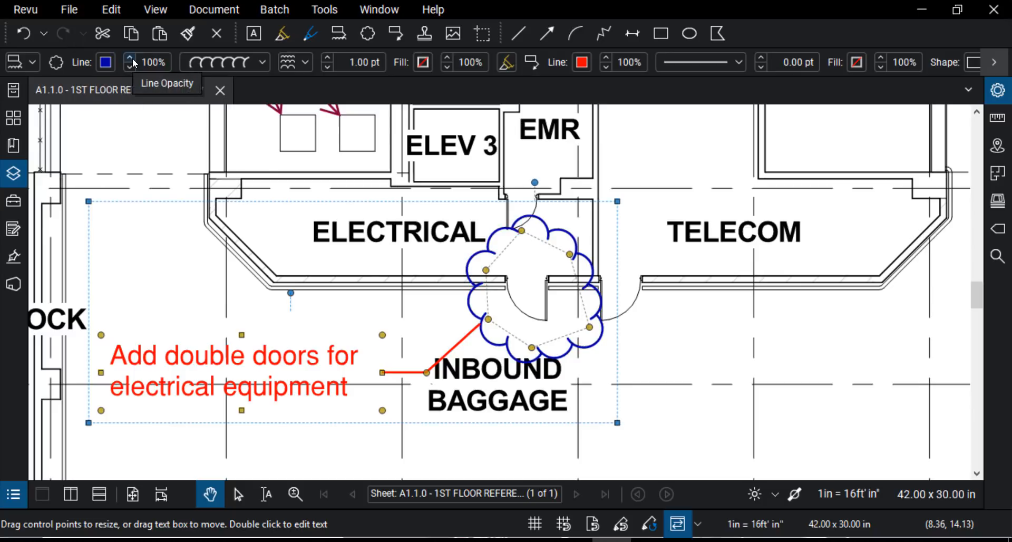
pyautogui.click(249, 60)
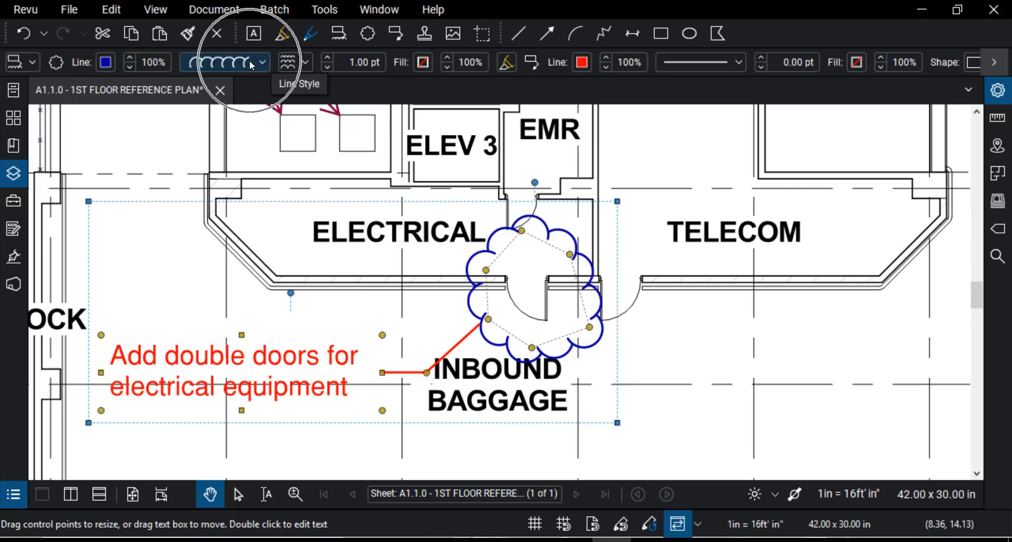
pyautogui.click(423, 62)
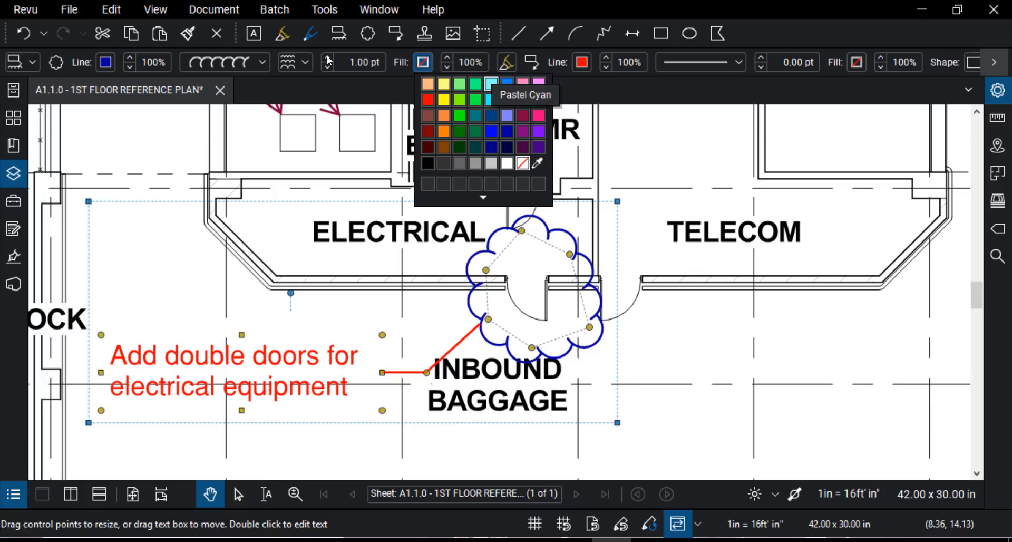
pyautogui.click(490, 84)
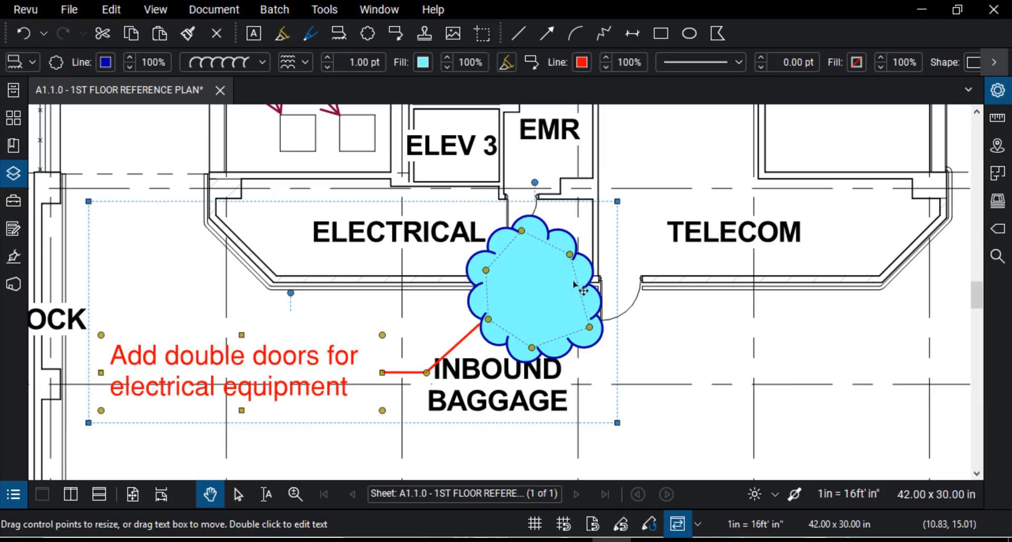
pyautogui.click(504, 64)
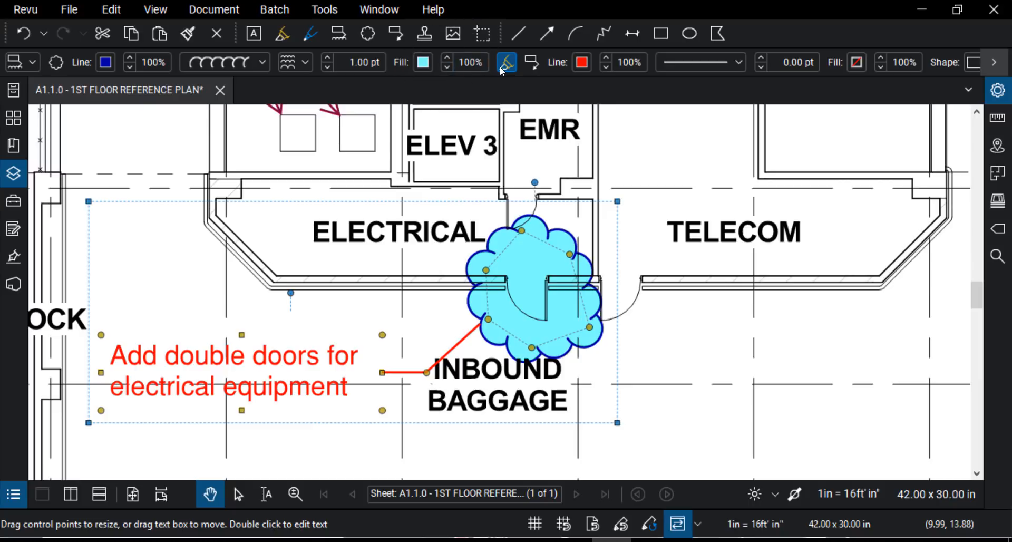
# Give the cloud's "Add double doors" callout a dark blue line and a Pastel Cyan fill.
pyautogui.click(583, 62)
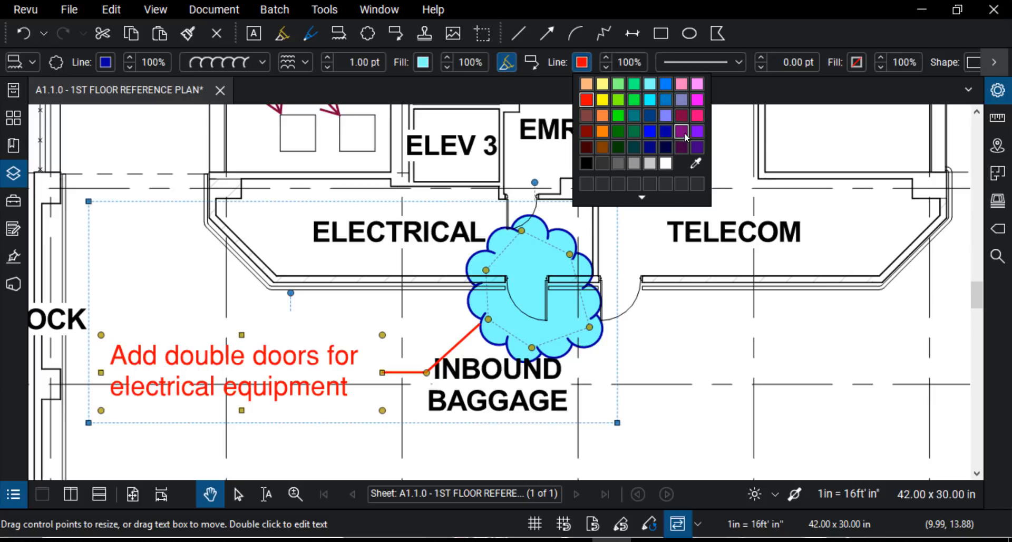
pyautogui.click(667, 133)
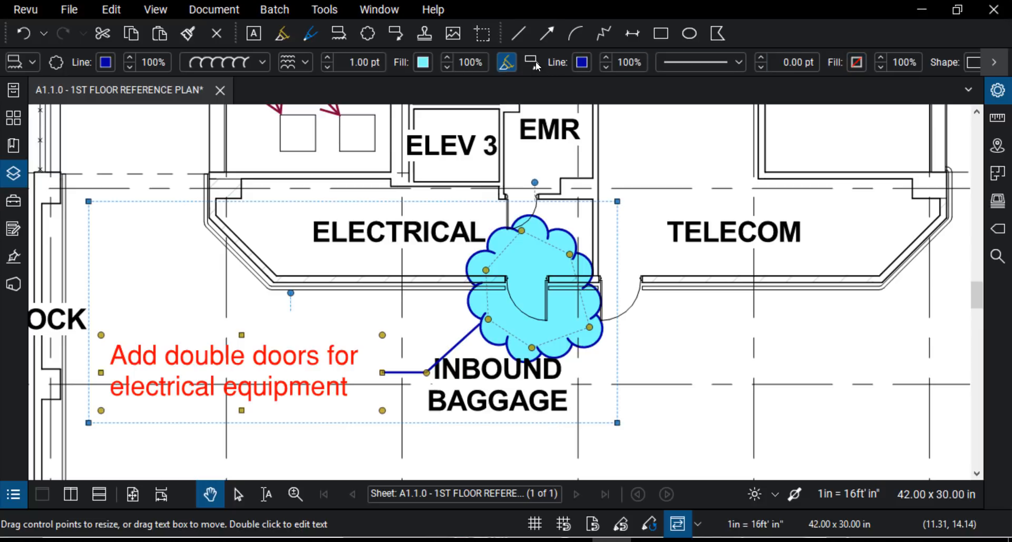
pyautogui.press('ctrl')
pyautogui.press('ctrl')
pyautogui.press('ctrl')
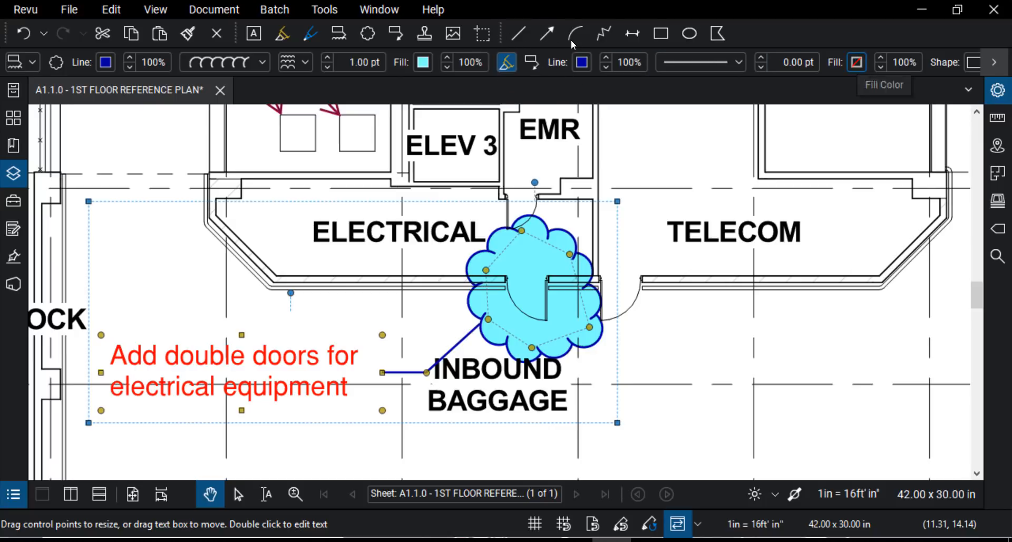
pyautogui.click(857, 61)
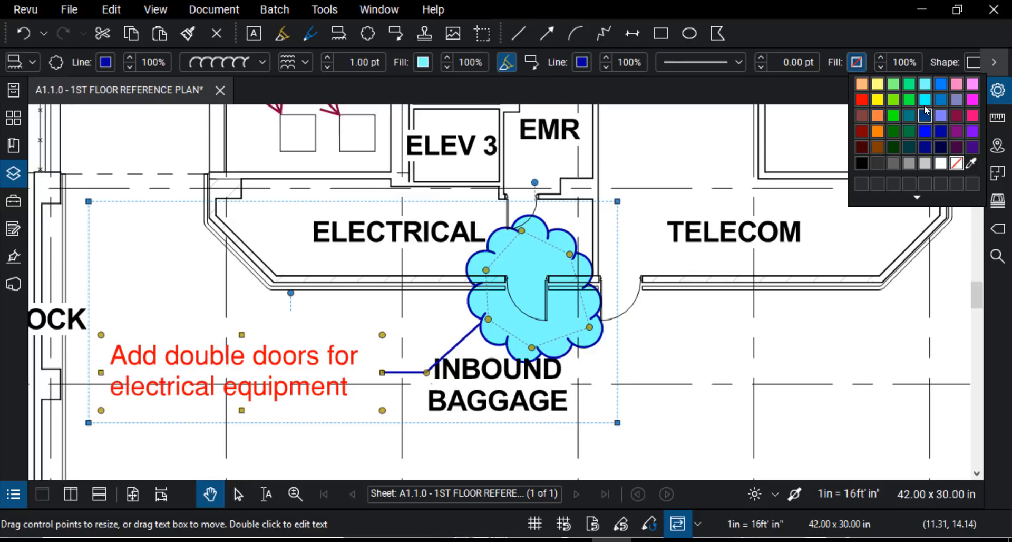
pyautogui.click(925, 83)
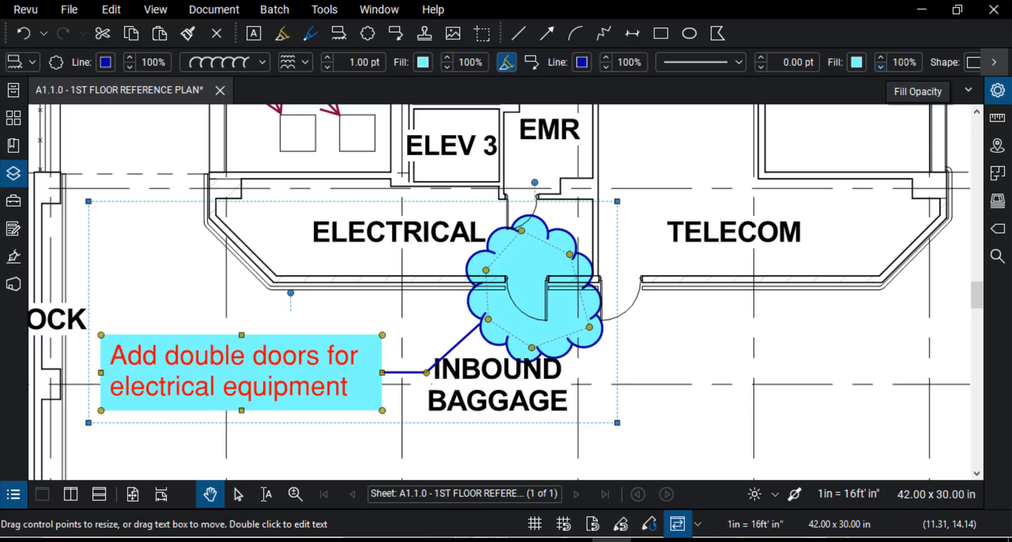
# Autosize the "Add double doors" callout box to fit its text and make the text black.
pyautogui.click(985, 63)
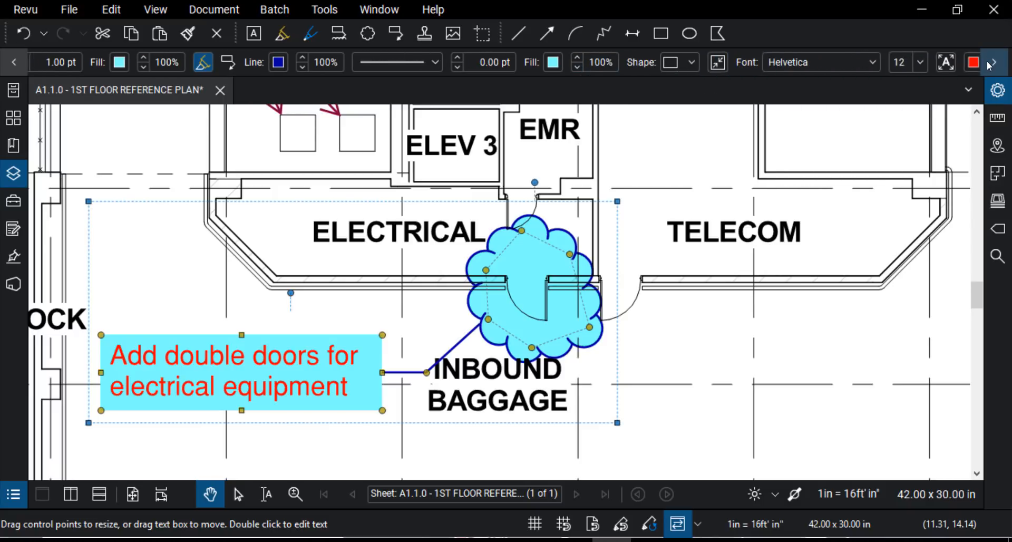
pyautogui.click(703, 65)
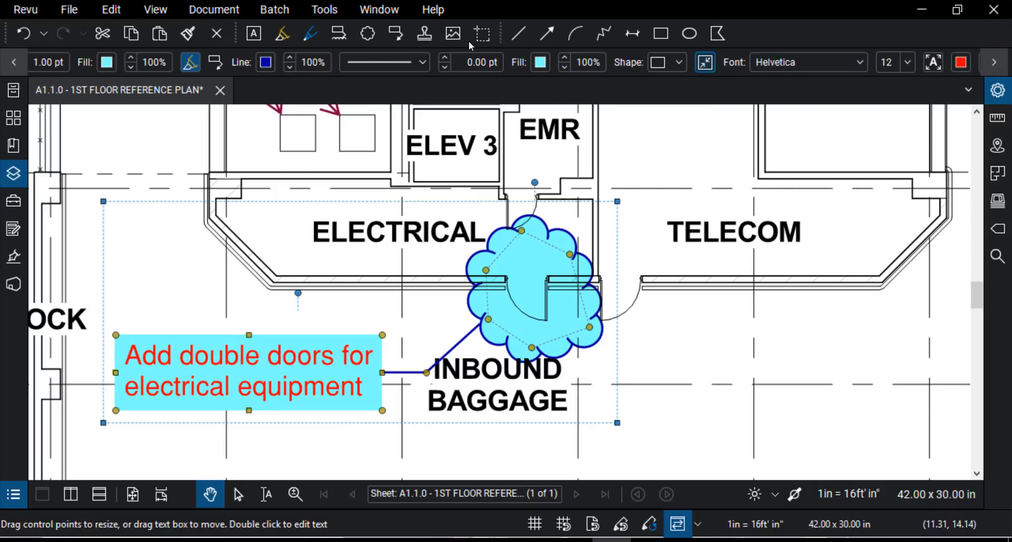
pyautogui.click(961, 62)
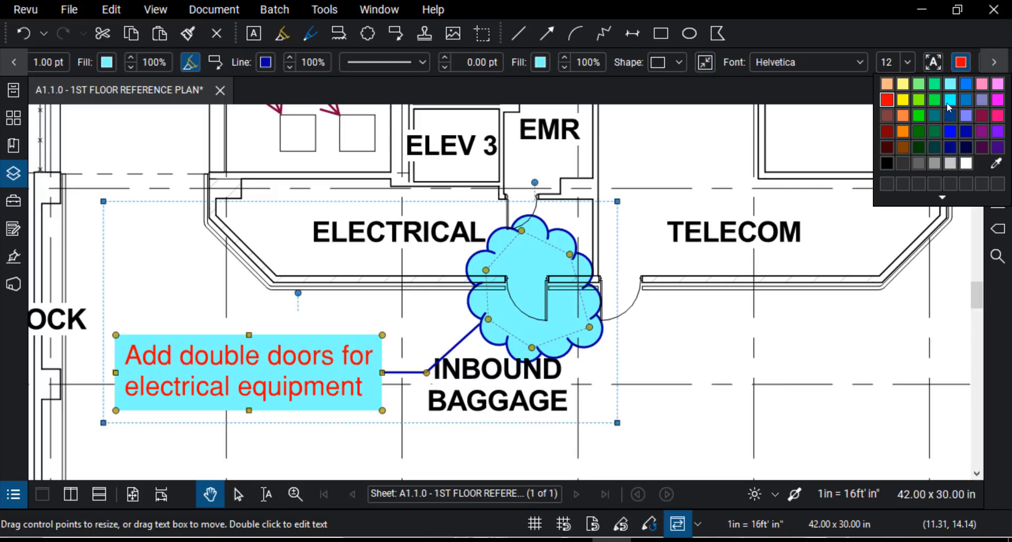
pyautogui.click(884, 164)
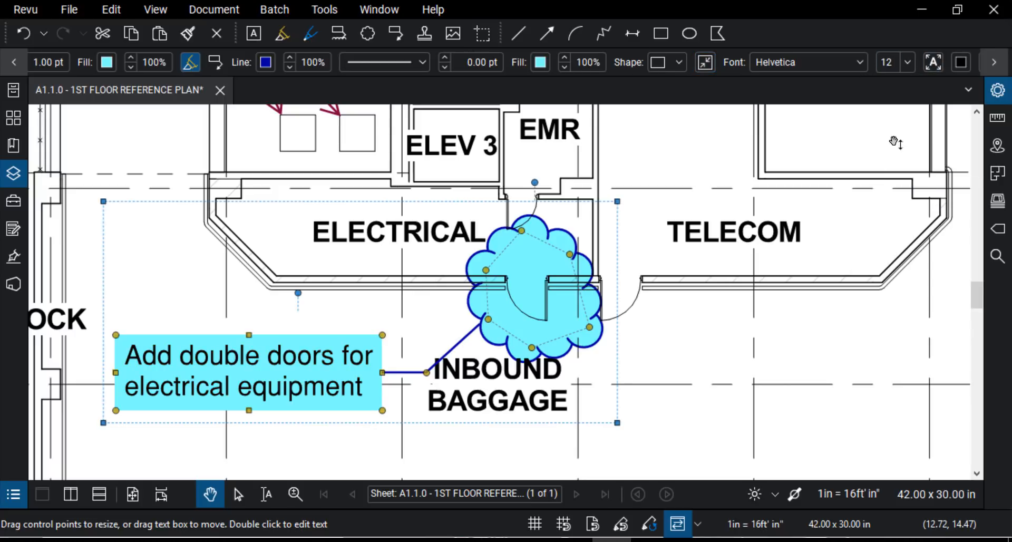
pyautogui.click(995, 62)
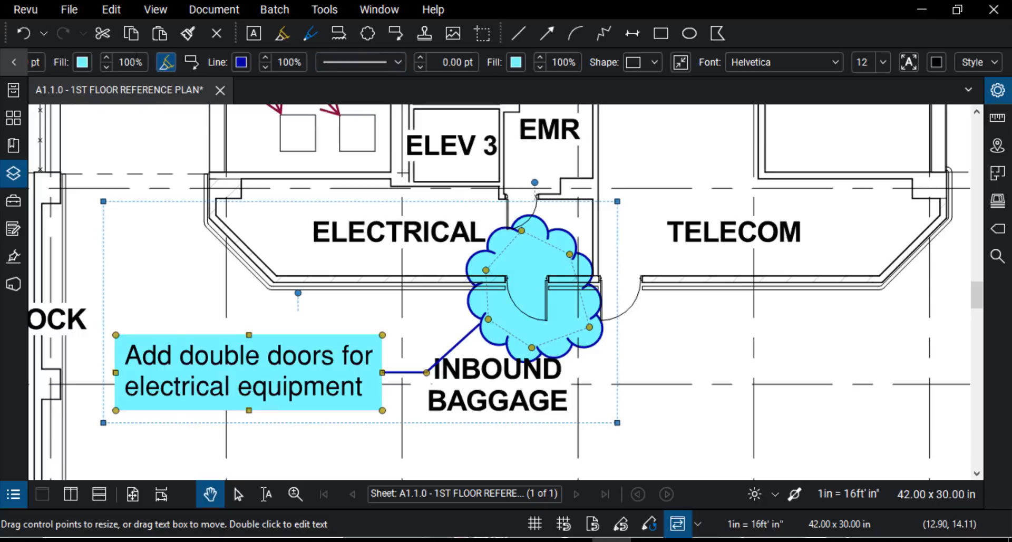
pyautogui.click(14, 62)
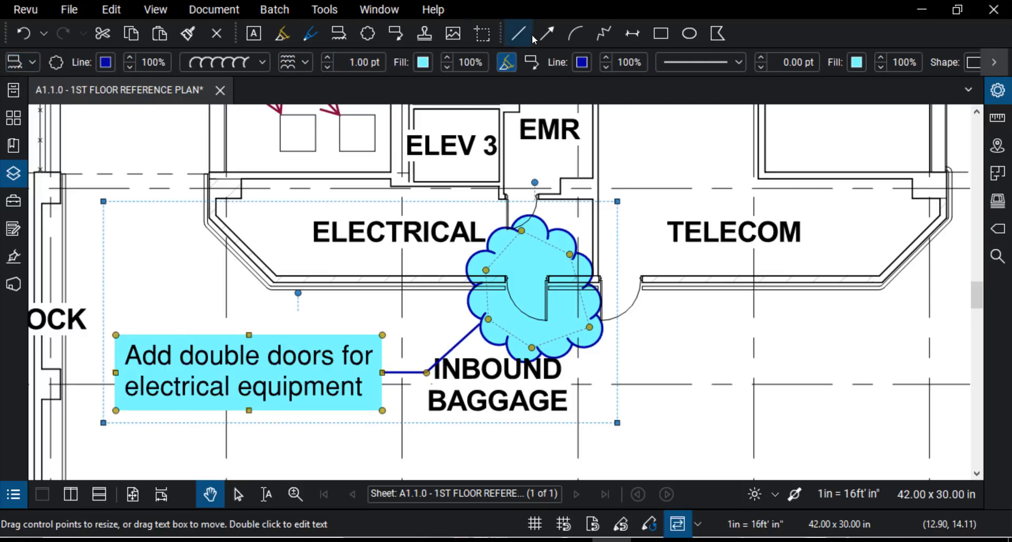
pyautogui.click(993, 62)
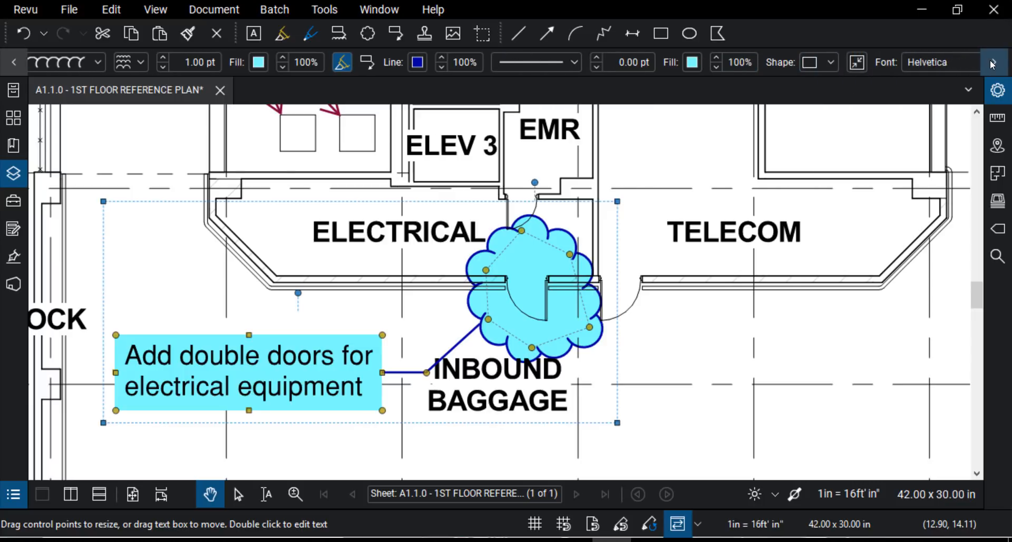
pyautogui.click(994, 62)
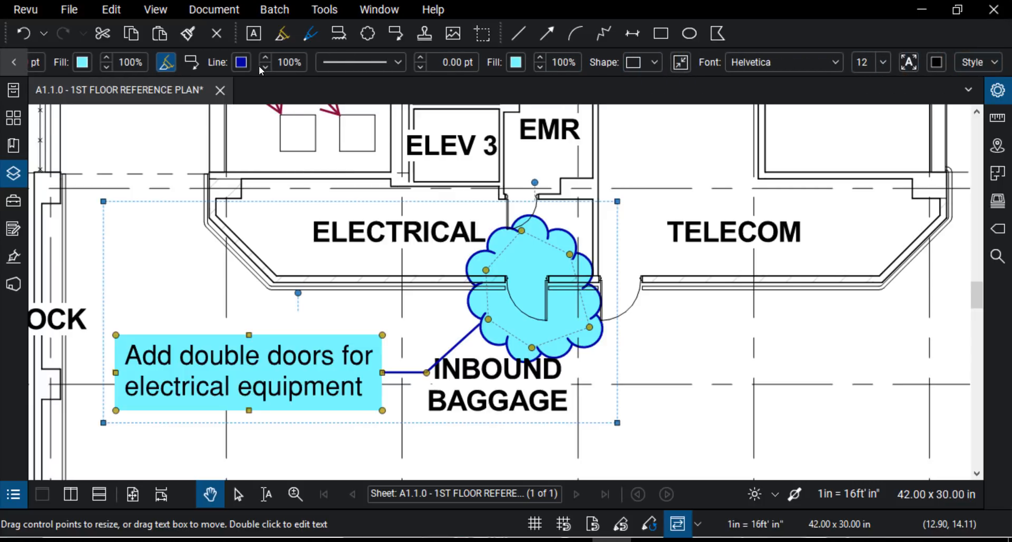
pyautogui.click(13, 62)
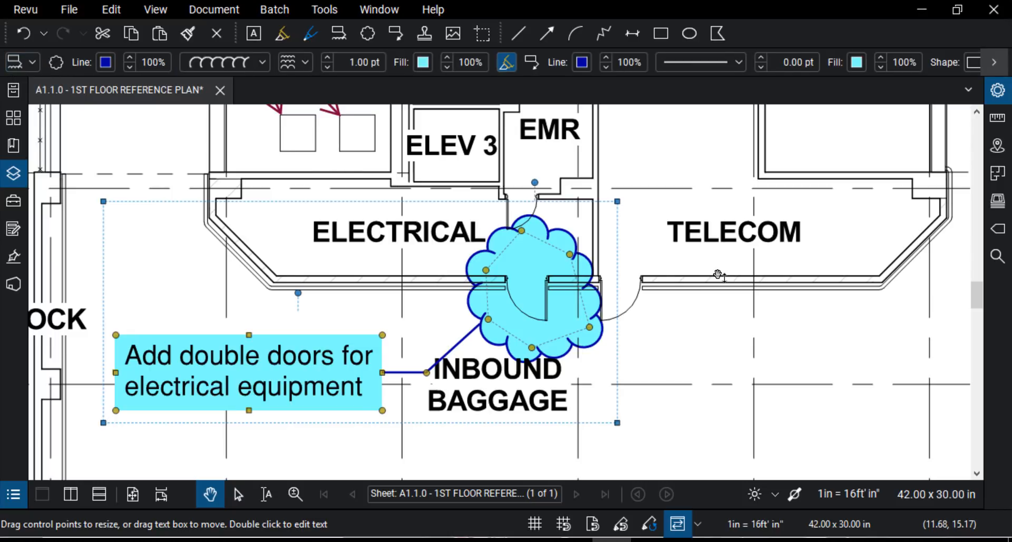
# Highlight the horizontal wall below the TELECOM room, from the door to the angled corner, in yellow.
pyautogui.click(780, 312)
pyautogui.scroll(-1, 780, 312)
pyautogui.moveTo(800, 285); pyautogui.dragTo(585, 354)
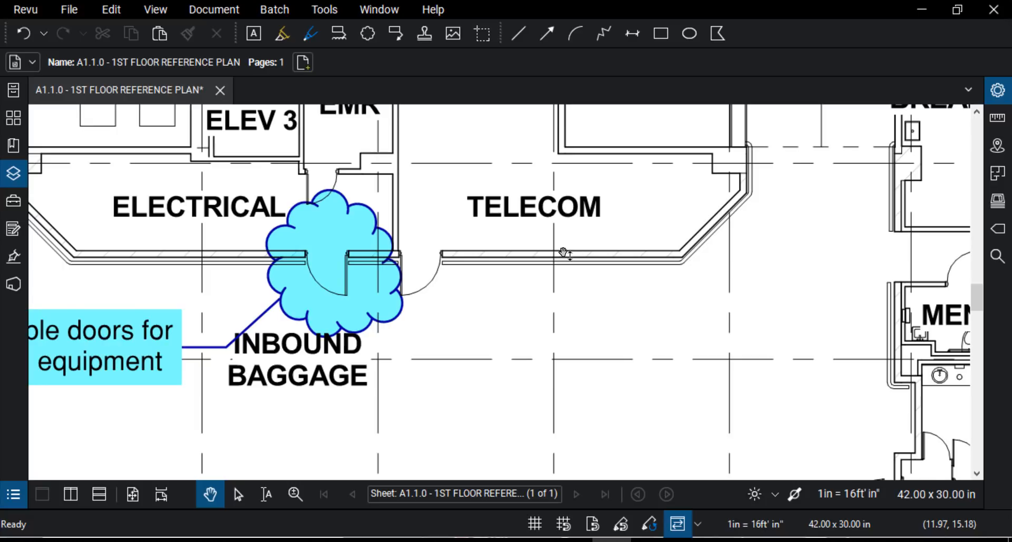
pyautogui.press('ctrl')
pyautogui.scroll(1, 570, 275)
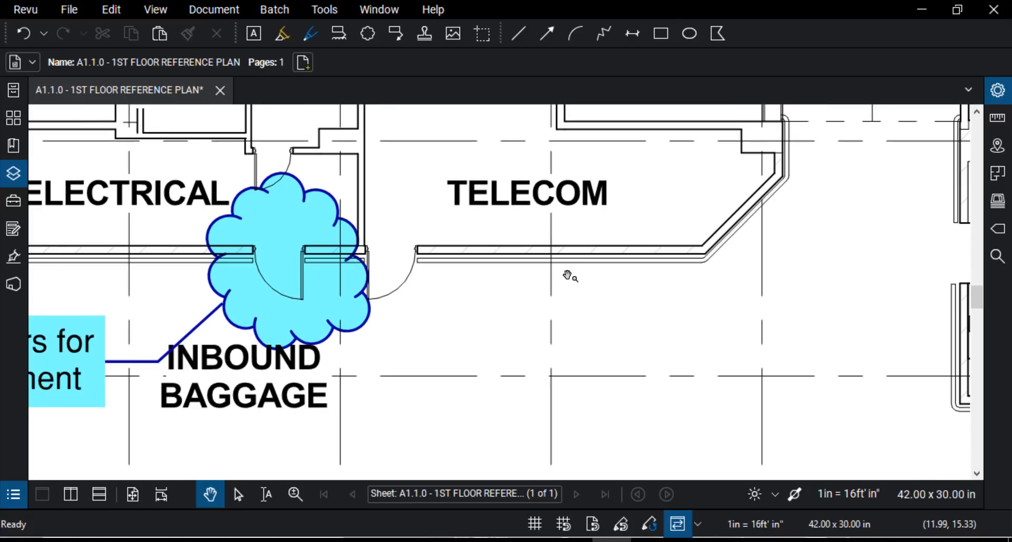
pyautogui.scroll(1, 569, 276)
pyautogui.scroll(1, 570, 275)
pyautogui.moveTo(564, 294); pyautogui.dragTo(514, 313)
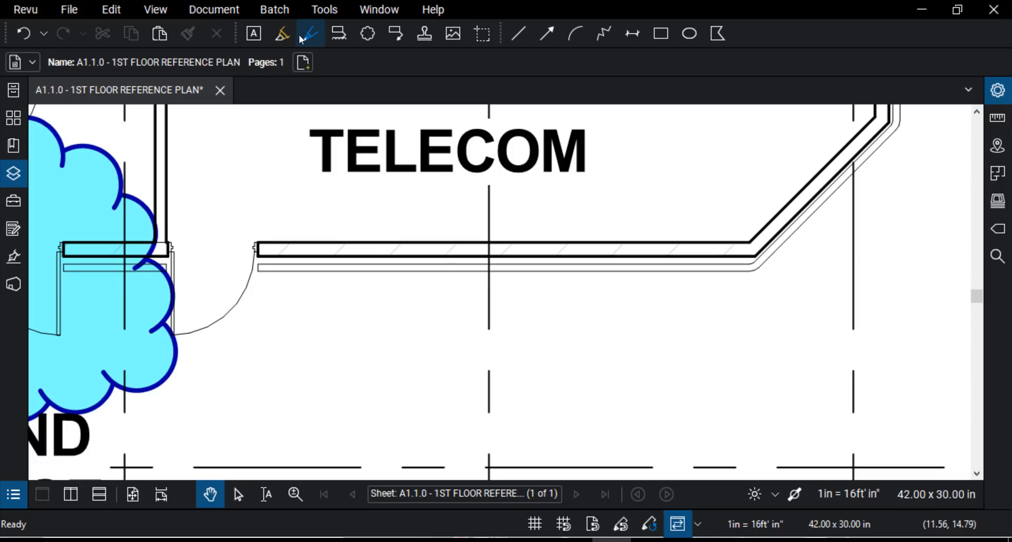
pyautogui.click(281, 35)
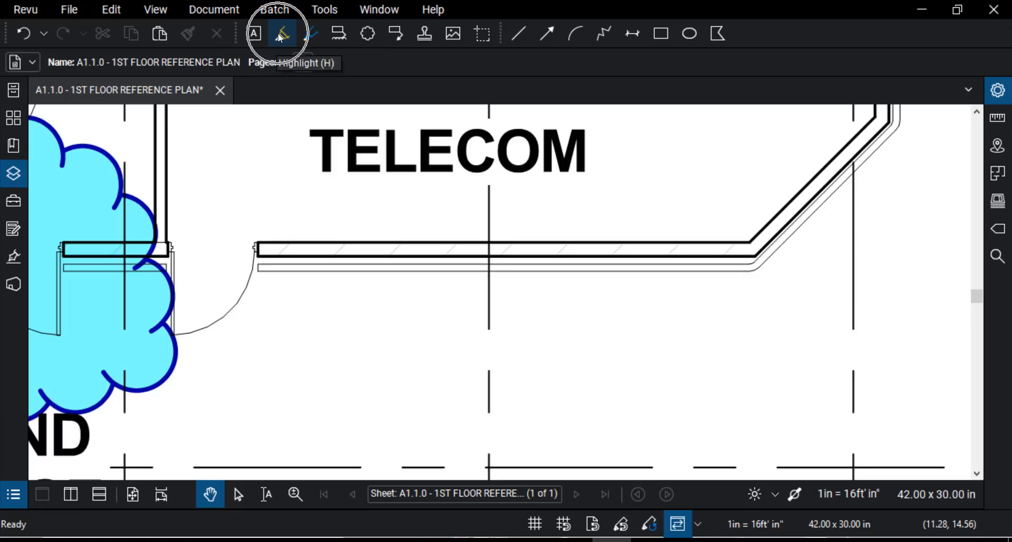
pyautogui.click(312, 39)
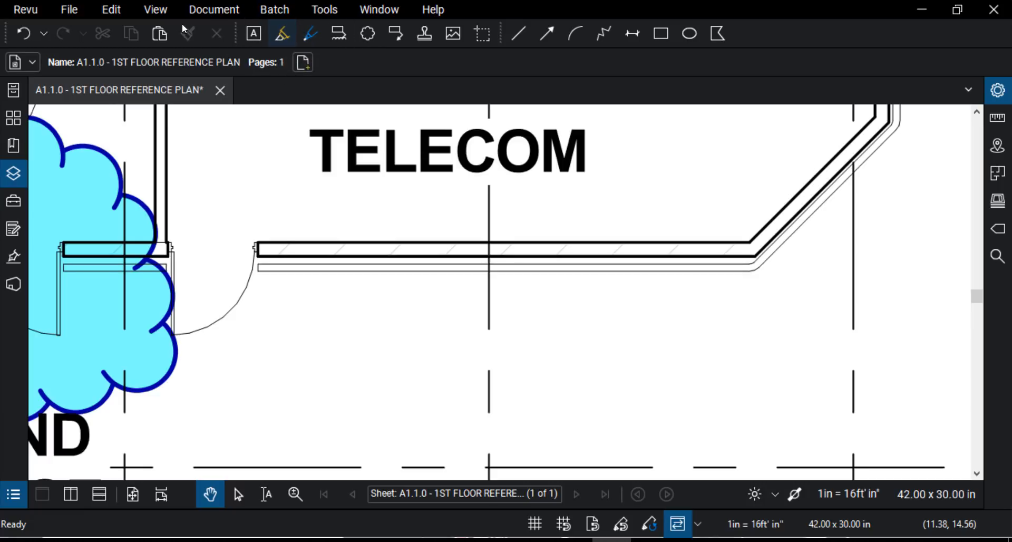
pyautogui.click(282, 34)
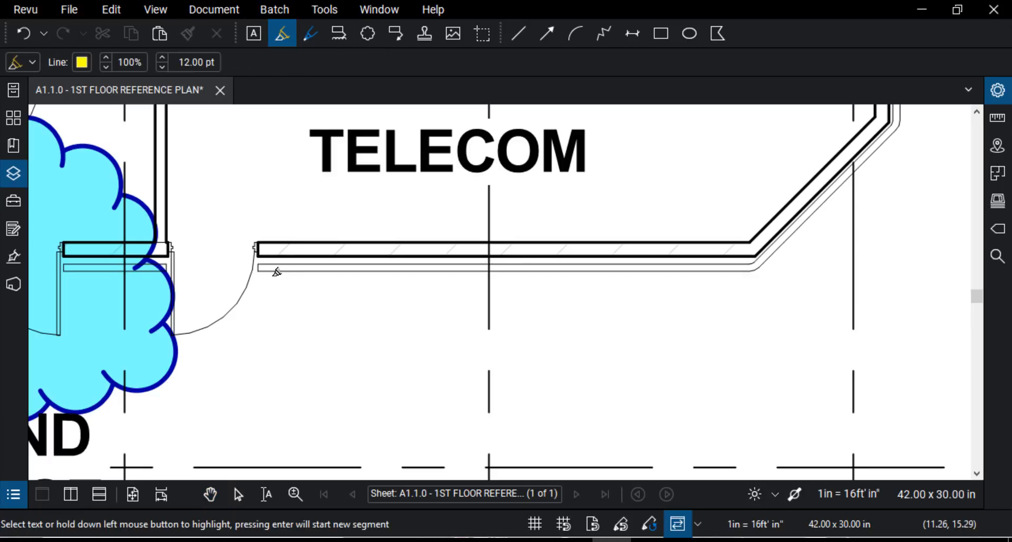
pyautogui.scroll(-2, 257, 241)
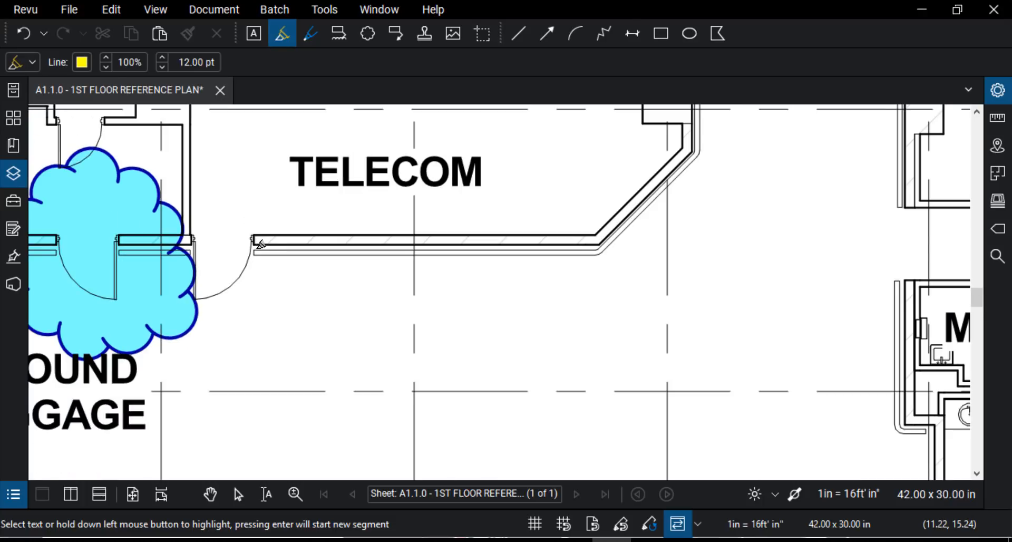
pyautogui.moveTo(260, 244); pyautogui.dragTo(601, 245)
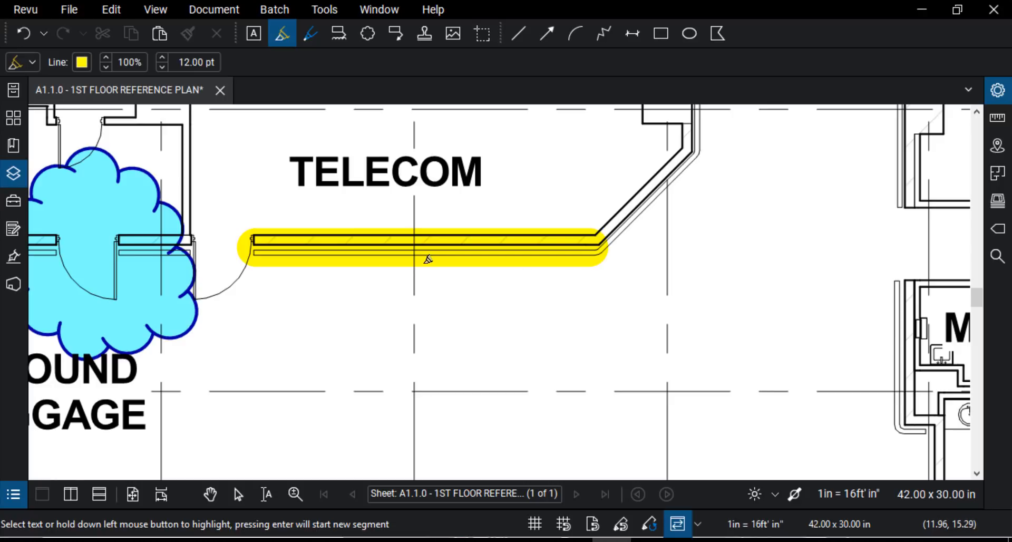
pyautogui.press('Escape')
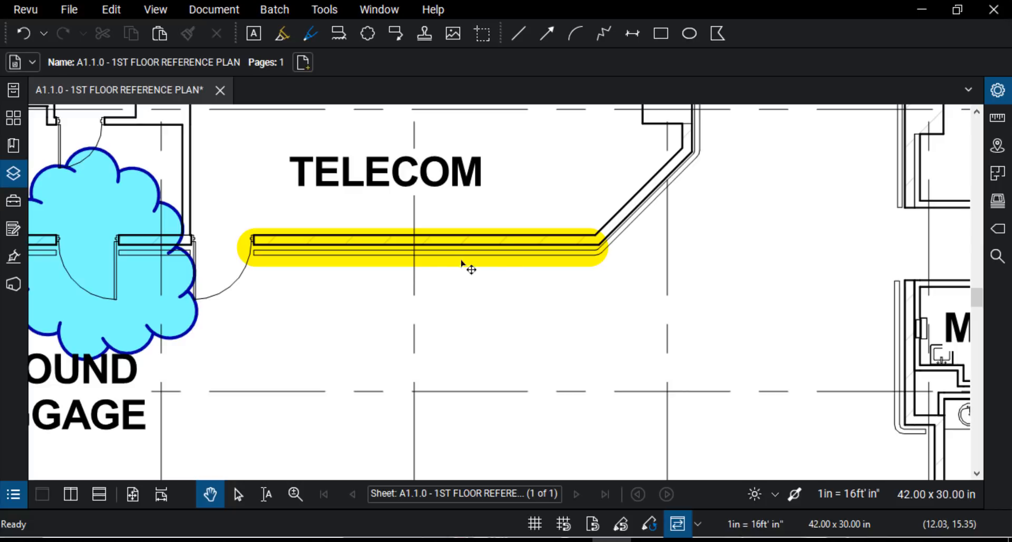
# Set the subject of the yellow TELECOM wall highlight to Contractor.
pyautogui.click(471, 242)
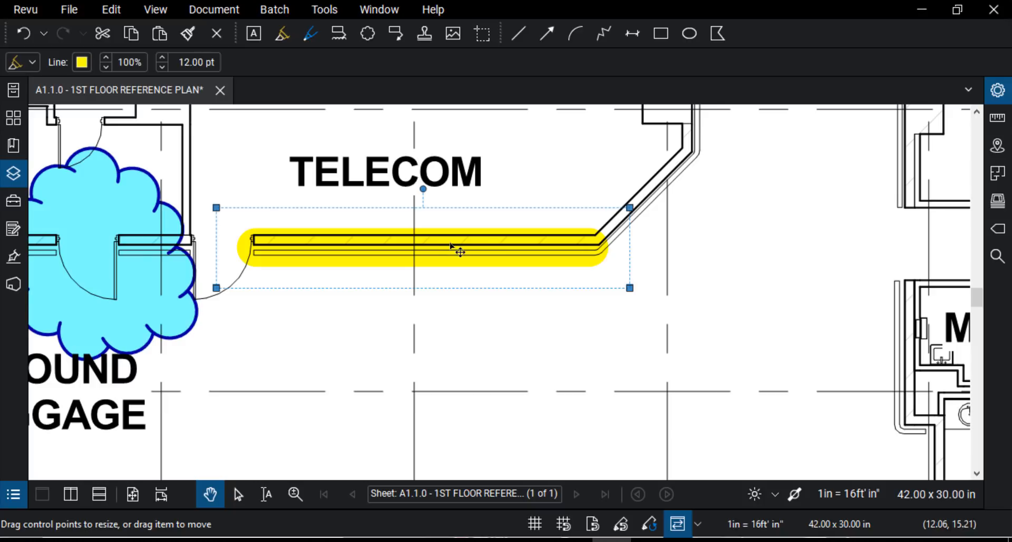
pyautogui.click(32, 62)
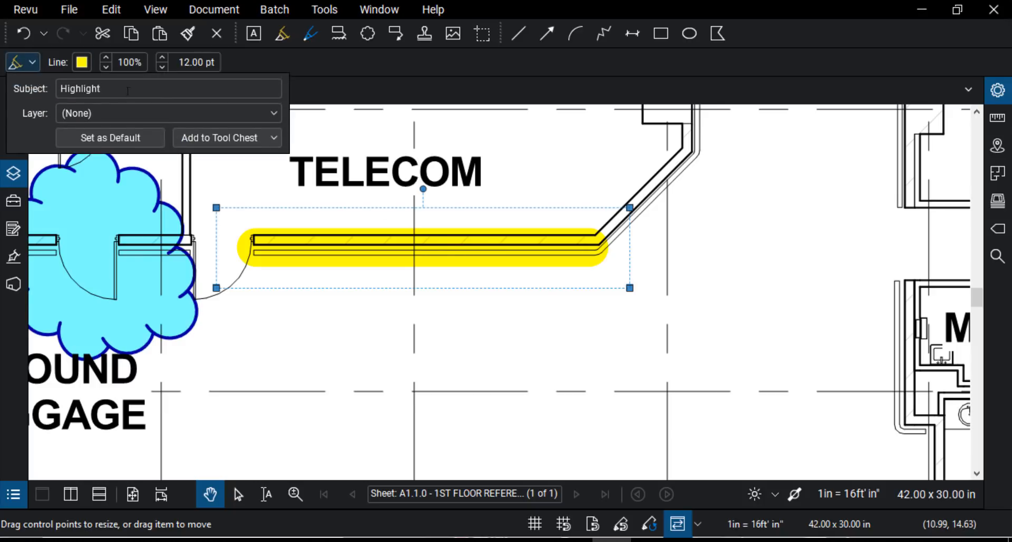
pyautogui.moveTo(127, 90); pyautogui.dragTo(15, 86)
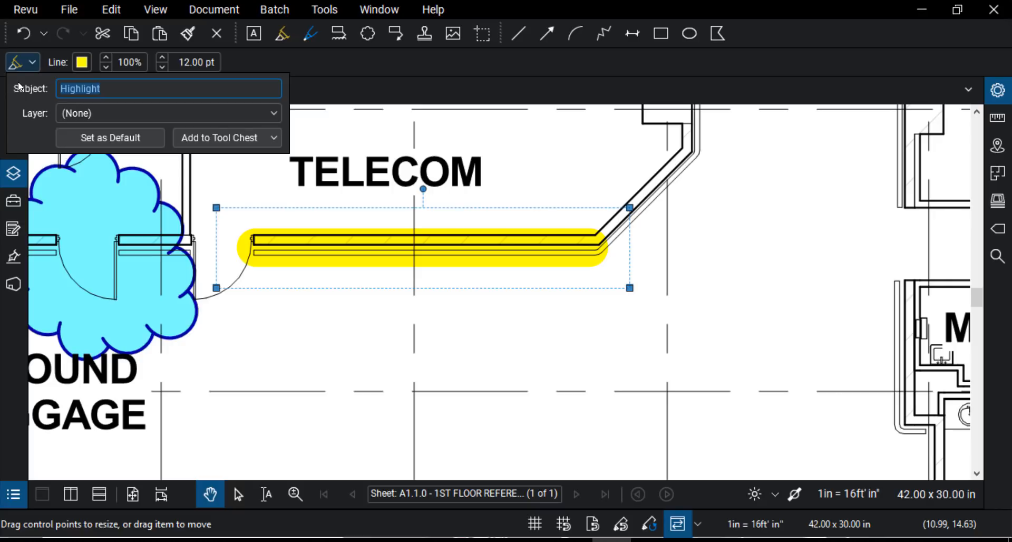
pyautogui.write('Cp')
pyautogui.write('ntractor')
pyautogui.click(647, 250)
# Place the WallIssue 002 image from the Monthly Web Series Images folder on the plan, between the TELECOM wall and the restrooms.
pyautogui.scroll(-2, 647, 250)
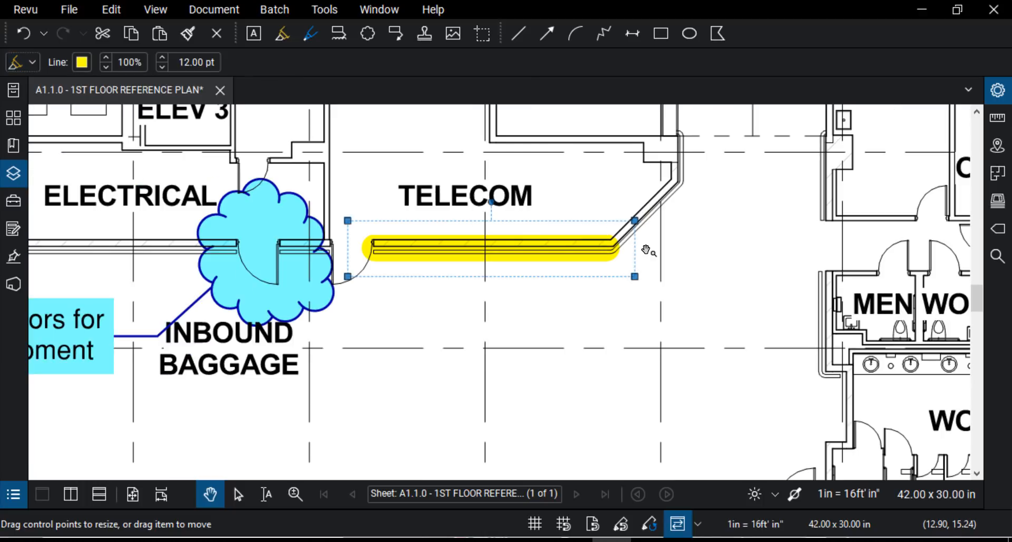
pyautogui.moveTo(592, 321)
pyautogui.mouseDown()
pyautogui.moveTo(495, 317)
pyautogui.moveTo(464, 281)
pyautogui.mouseUp()
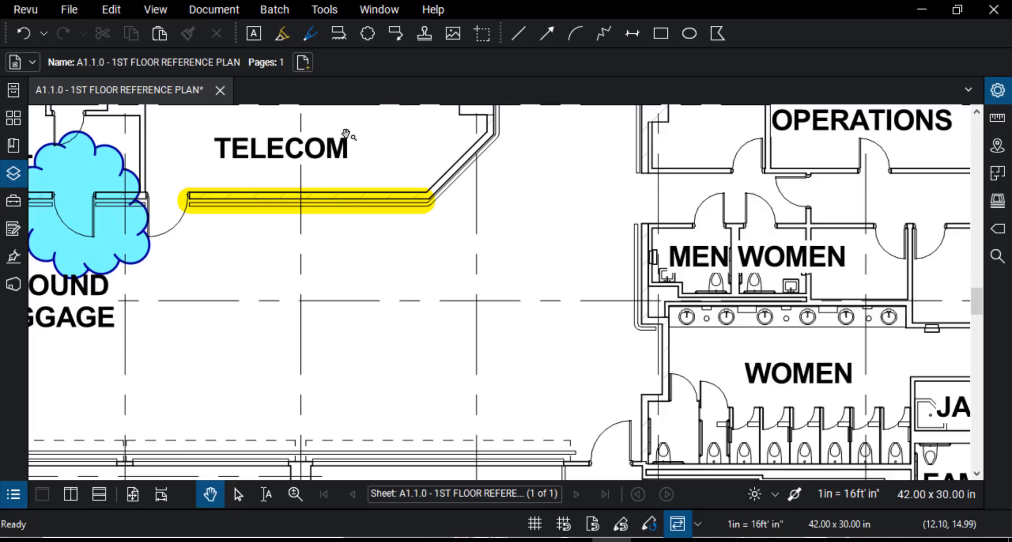
pyautogui.click(452, 35)
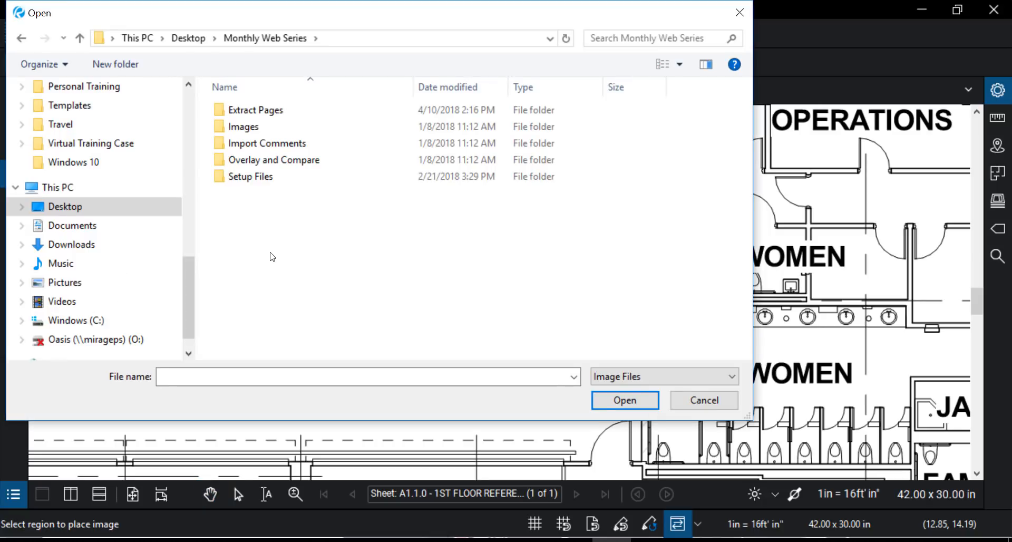
pyautogui.click(269, 127)
pyautogui.press('Return')
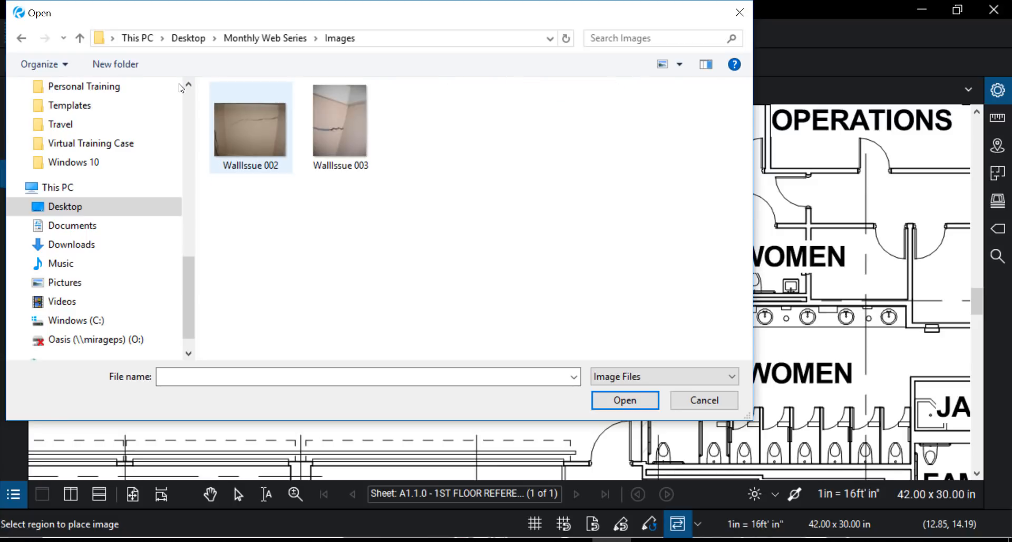
pyautogui.doubleClick(258, 135)
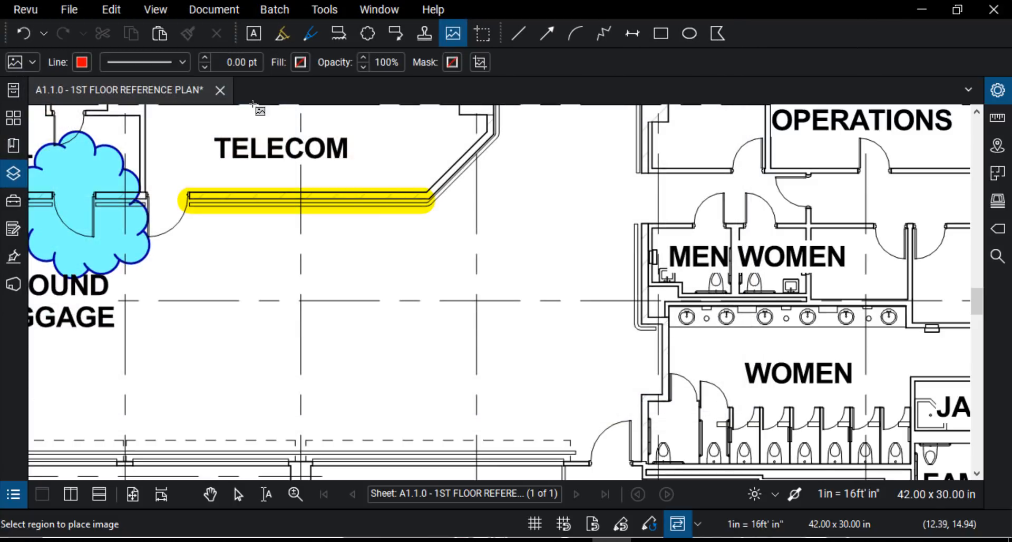
pyautogui.moveTo(378, 156); pyautogui.dragTo(726, 369)
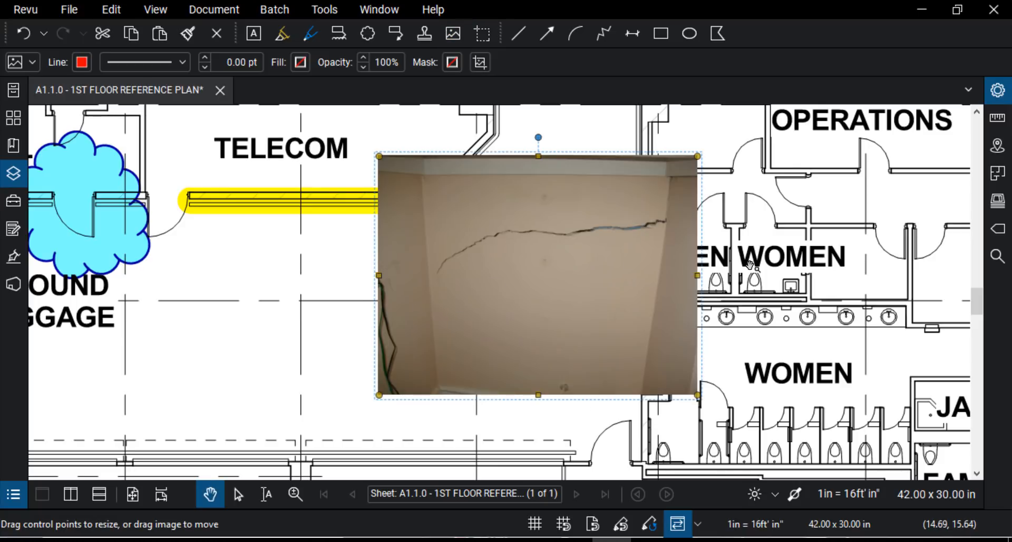
# Delete the wall crack image placed on the plan.
pyautogui.scroll(-2, 751, 263)
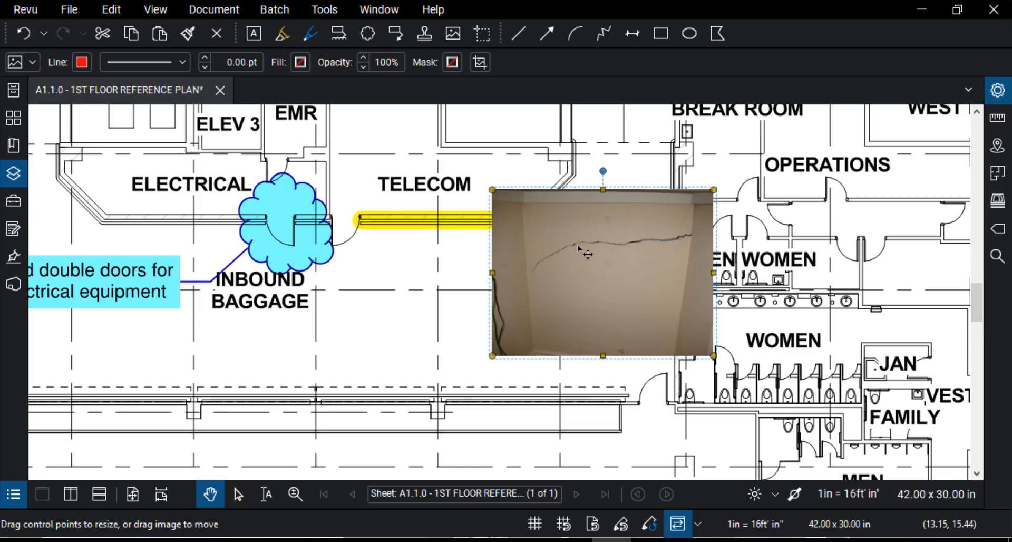
pyautogui.press('Delete')
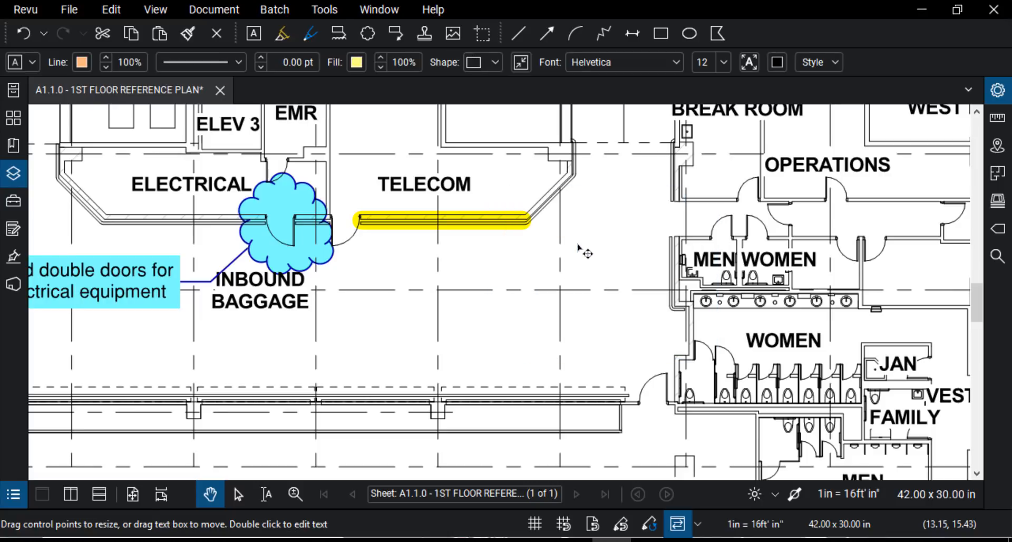
# Attach the WallIssue 002 and WallIssue 003 images from file to the yellow TELECOM wall highlight as captures.
pyautogui.scroll(3, 440, 199)
pyautogui.scroll(2, 439, 199)
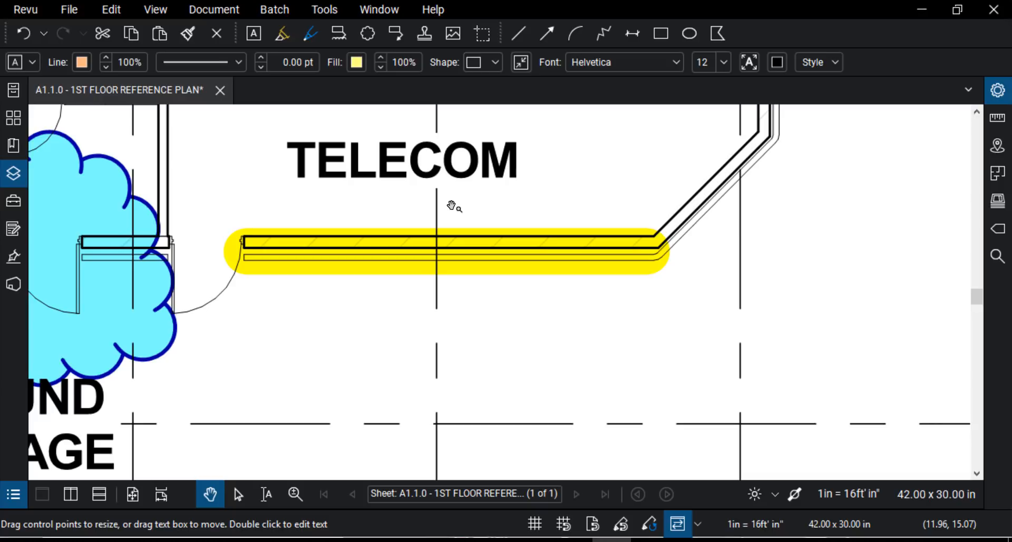
pyautogui.click(460, 249)
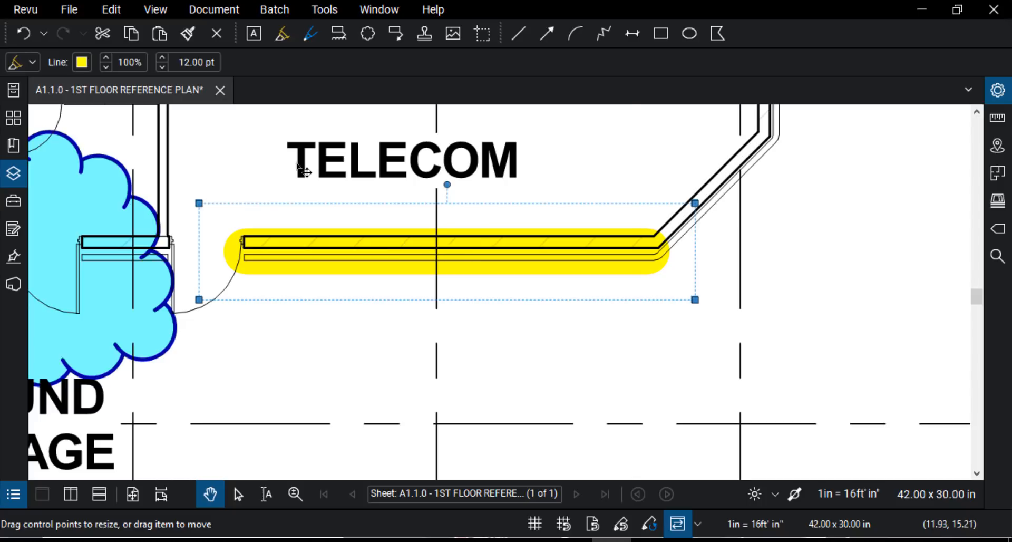
pyautogui.rightClick(450, 248)
pyautogui.click(533, 312)
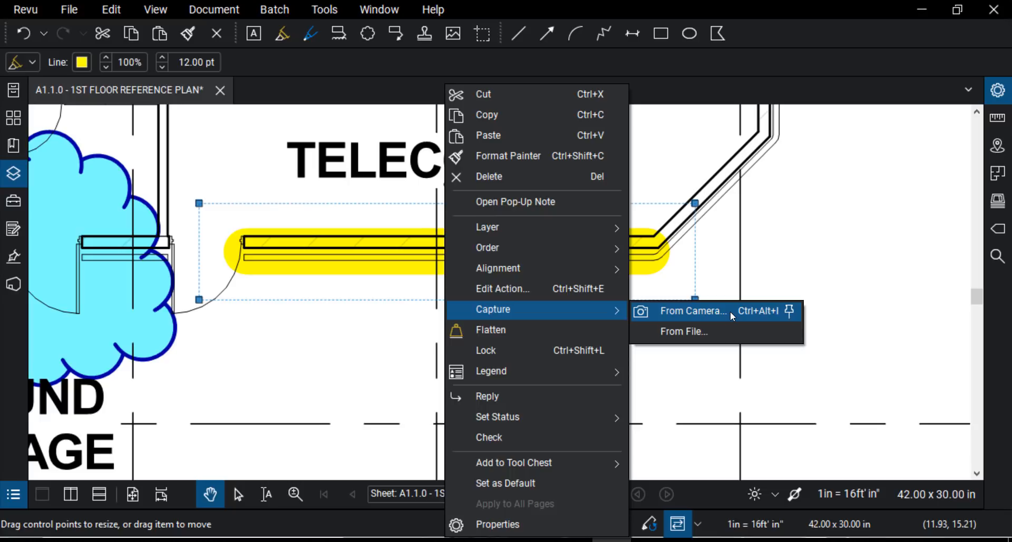
pyautogui.click(723, 330)
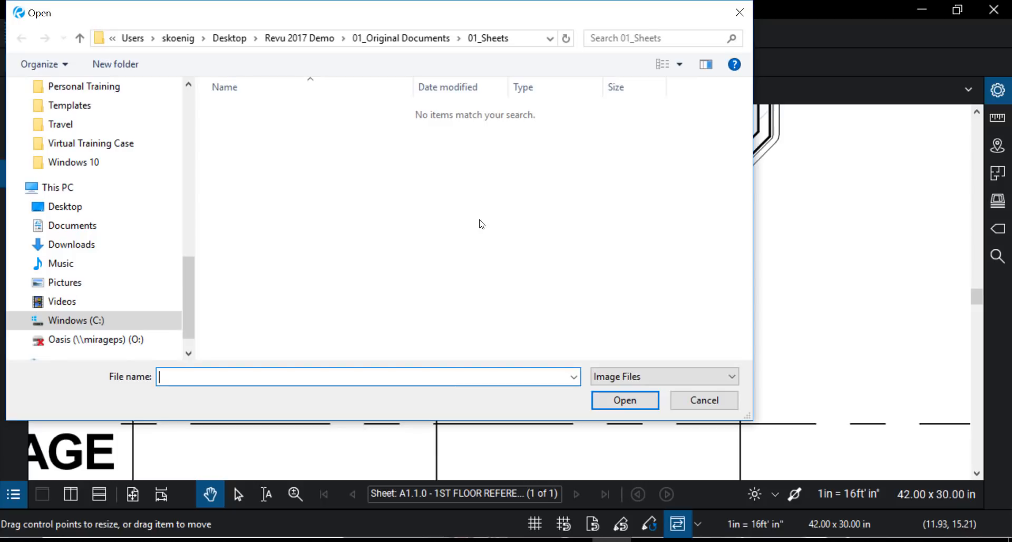
pyautogui.click(65, 206)
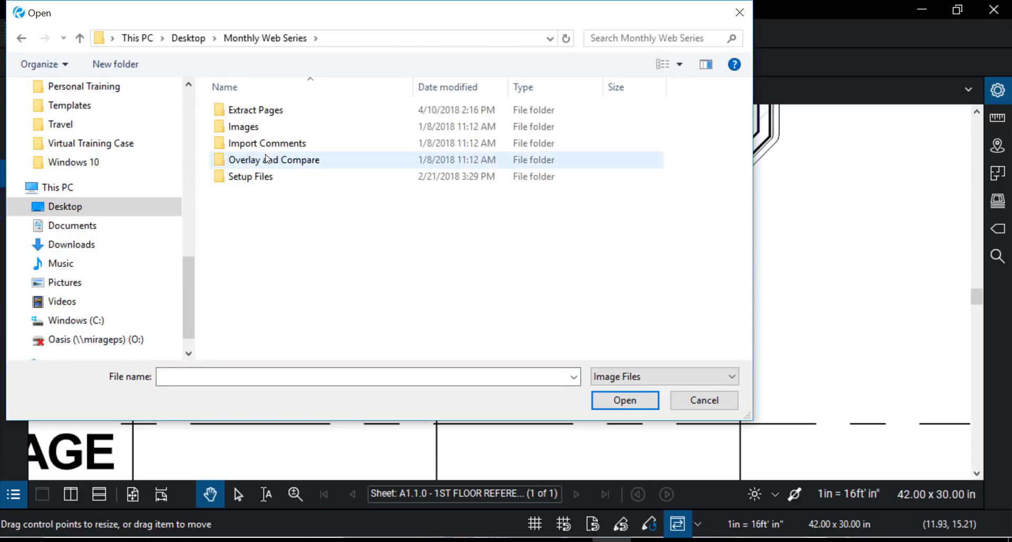
pyautogui.click(243, 127)
pyautogui.press('Return')
pyautogui.click(266, 138)
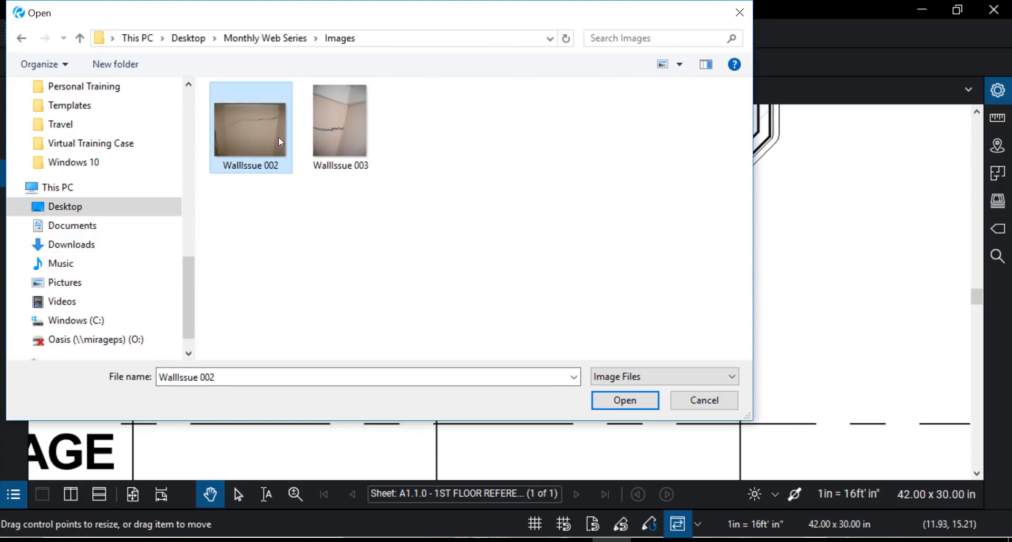
pyautogui.hotkey('ctrl', 'a')
pyautogui.click(644, 403)
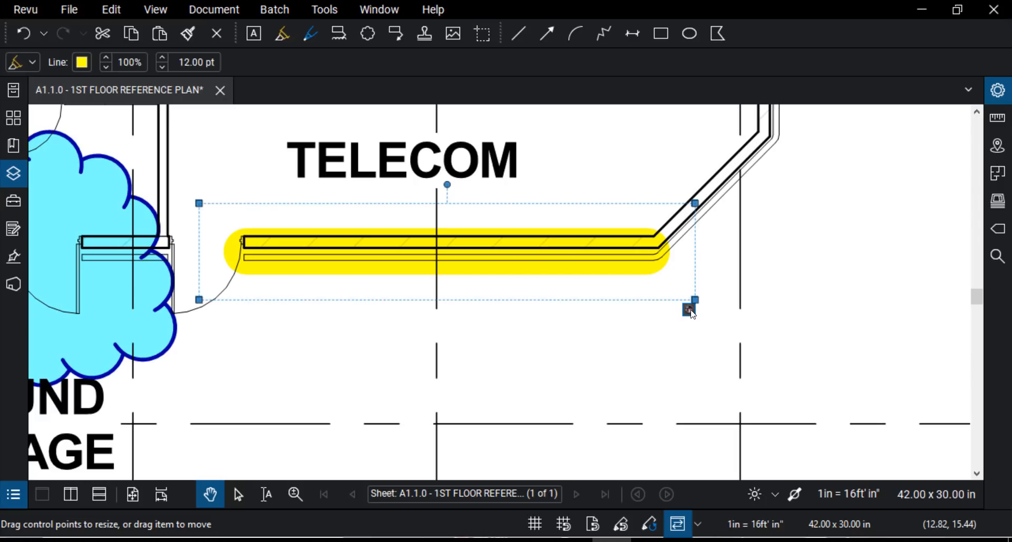
# View both photos captured on the TELECOM wall highlight and close the image viewer.
pyautogui.click(689, 310)
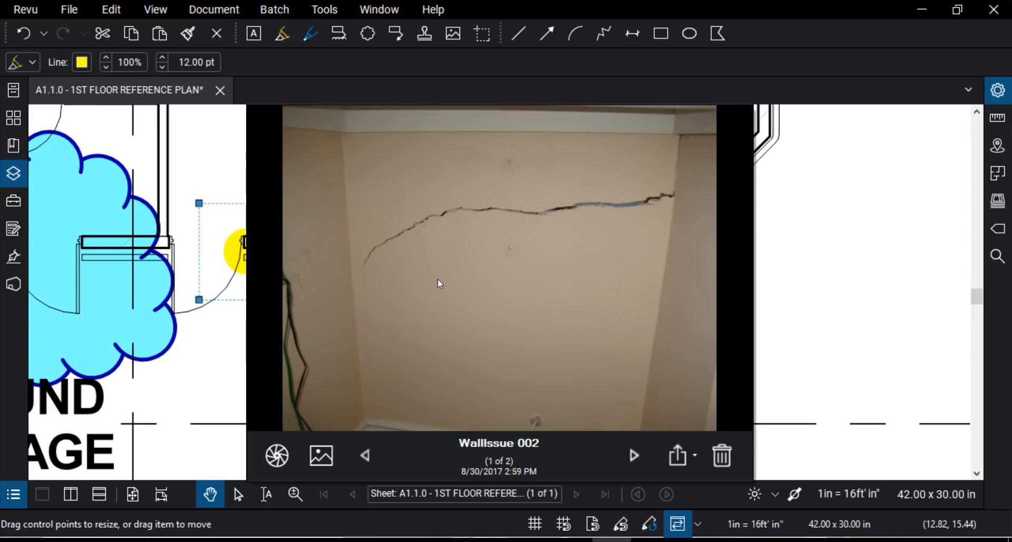
pyautogui.click(635, 457)
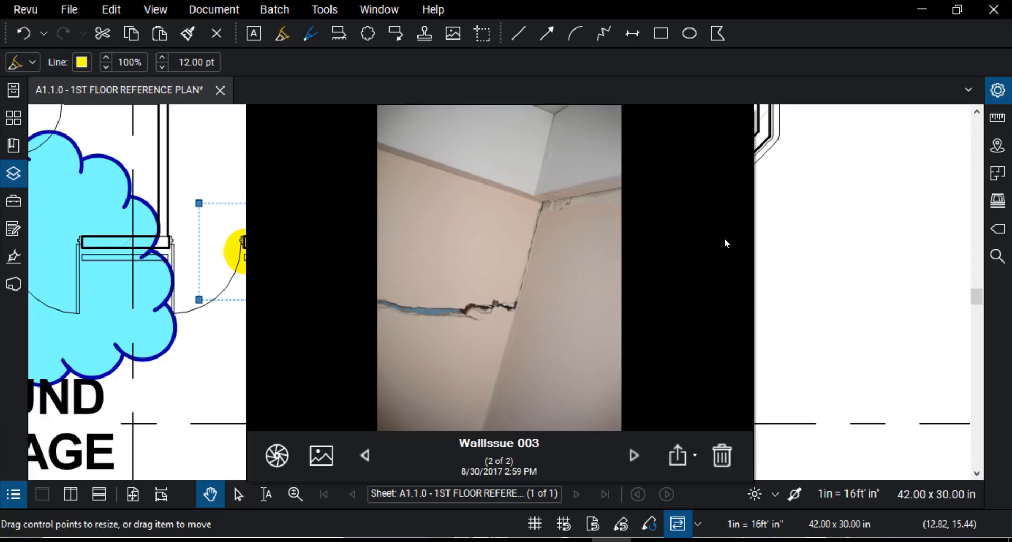
pyautogui.press('Escape')
pyautogui.click(543, 158)
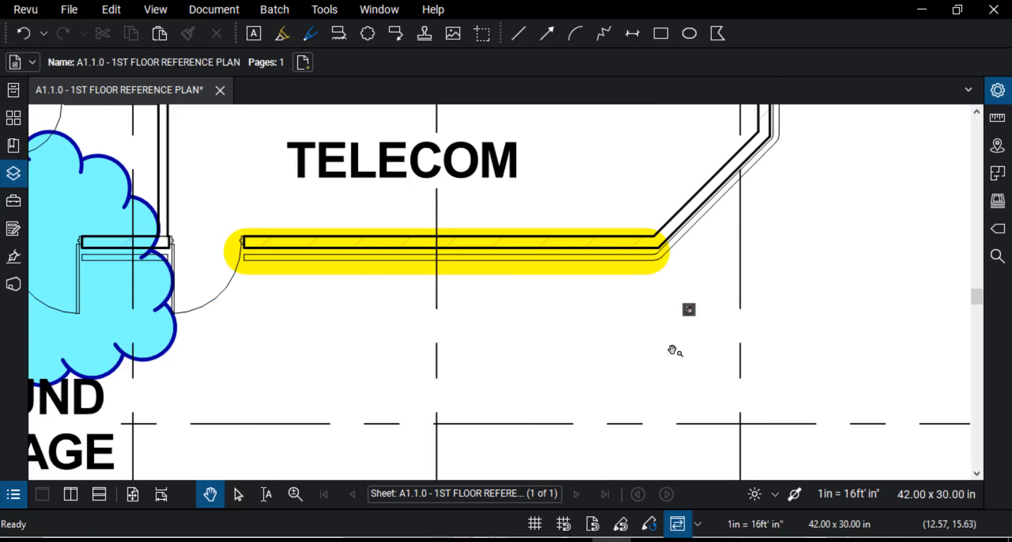
pyautogui.scroll(-2, 691, 313)
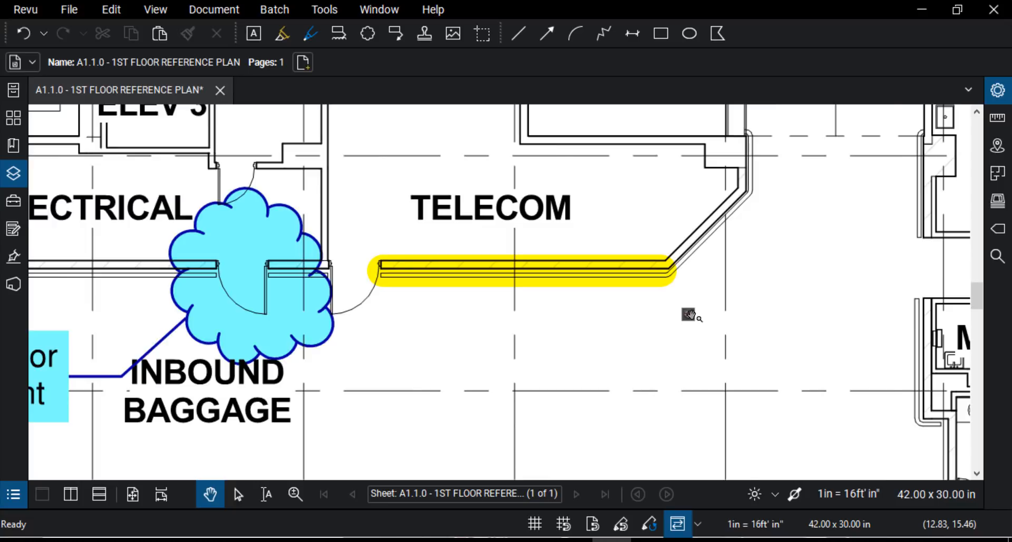
pyautogui.press('ctrl')
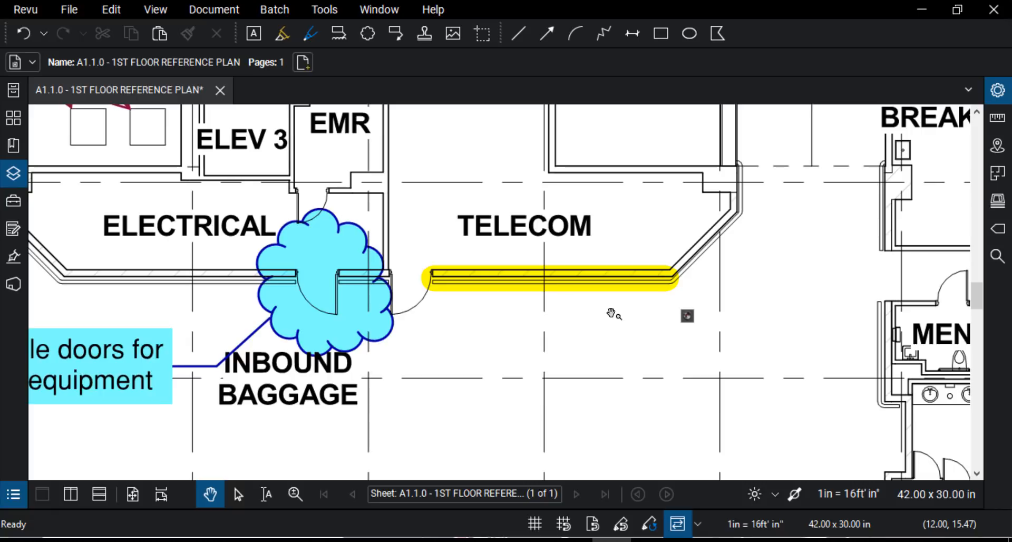
pyautogui.click(688, 325)
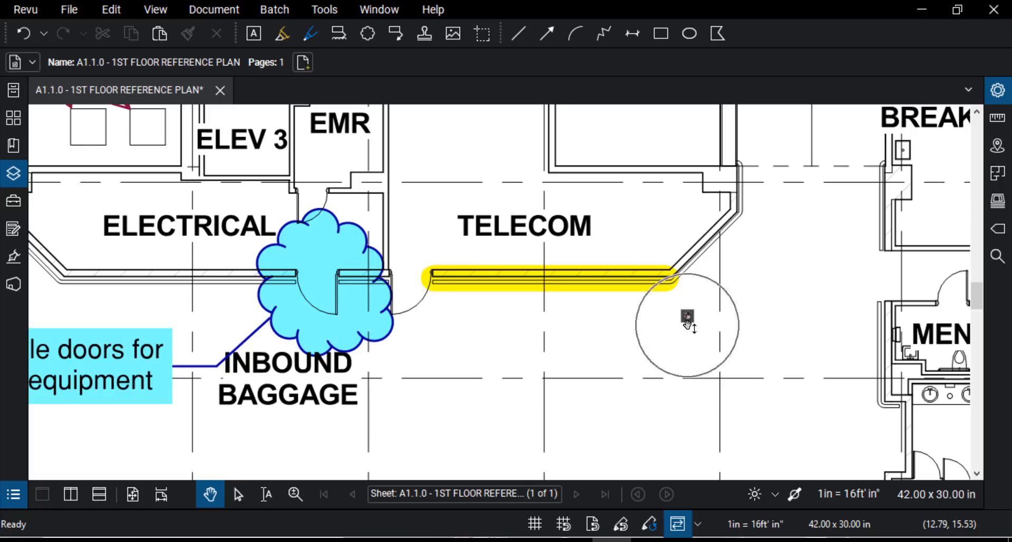
pyautogui.scroll(-2, 515, 326)
pyautogui.moveTo(445, 212)
pyautogui.mouseDown()
pyautogui.moveTo(490, 256)
pyautogui.moveTo(330, 180)
pyautogui.mouseUp()
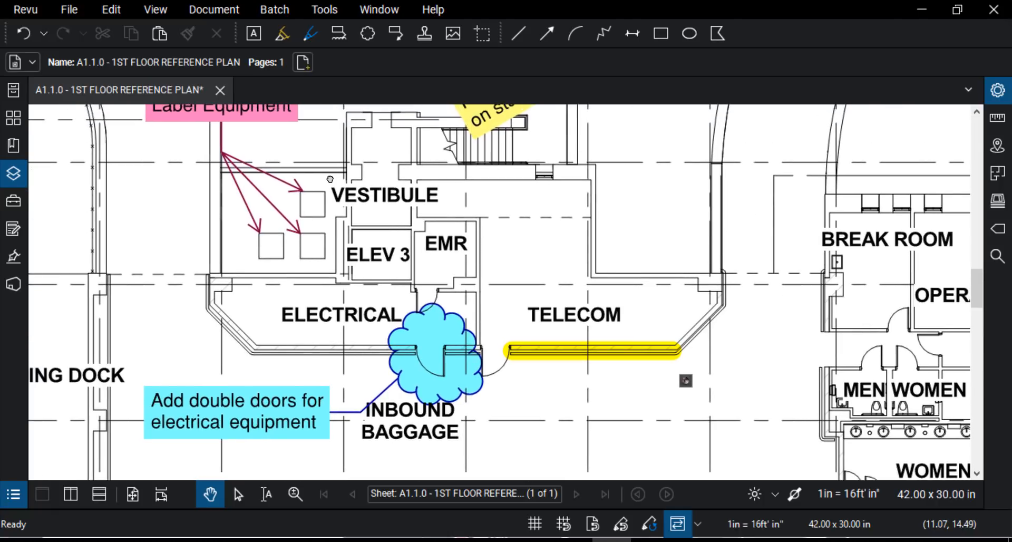
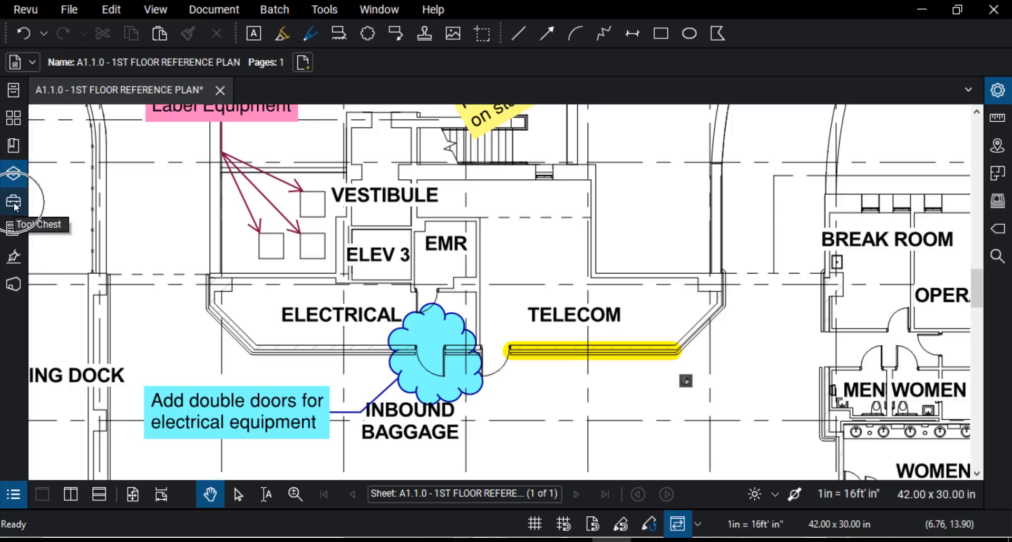
# Open the Tool Chest, adjust its panel width and review the available tool sets through Construction Symbols.
pyautogui.click(13, 200)
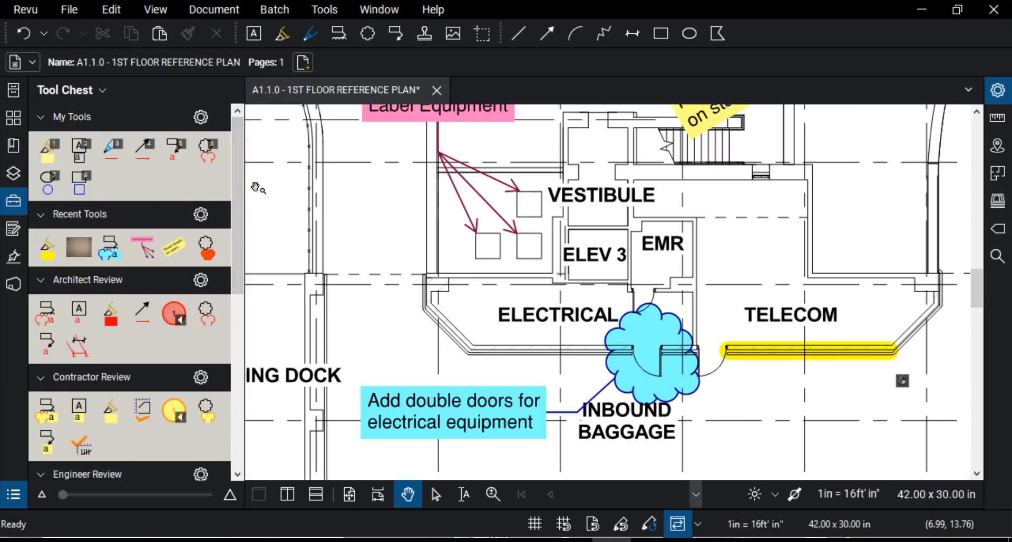
pyautogui.moveTo(244, 188)
pyautogui.mouseDown()
pyautogui.moveTo(287, 187)
pyautogui.moveTo(204, 187)
pyautogui.moveTo(239, 188)
pyautogui.mouseUp()
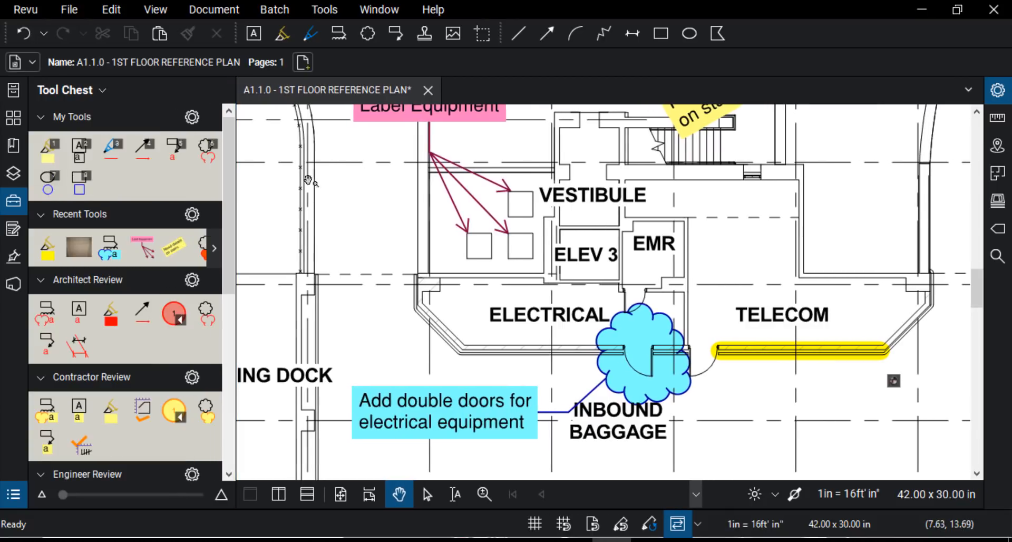
pyautogui.moveTo(236, 169); pyautogui.dragTo(252, 170)
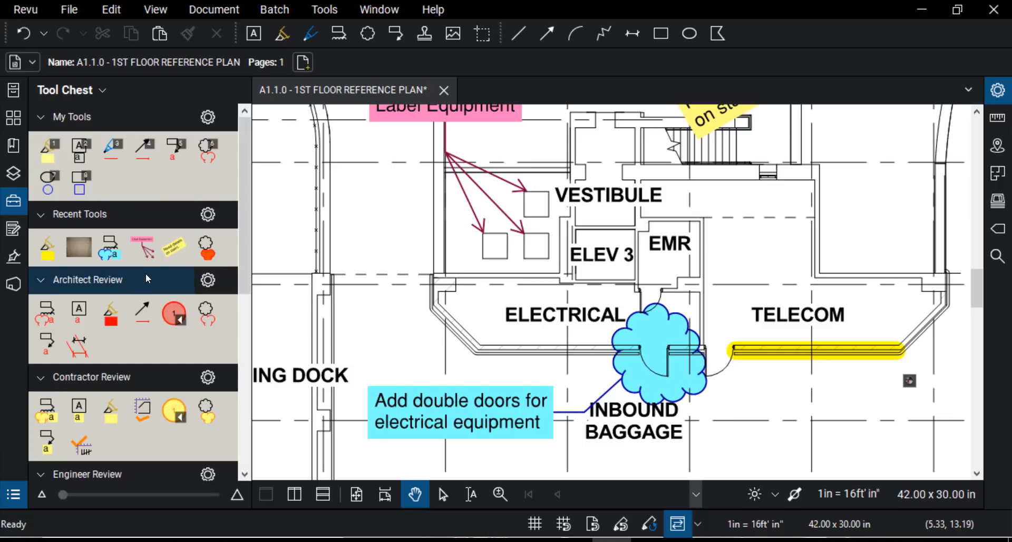
pyautogui.scroll(-3, 146, 273)
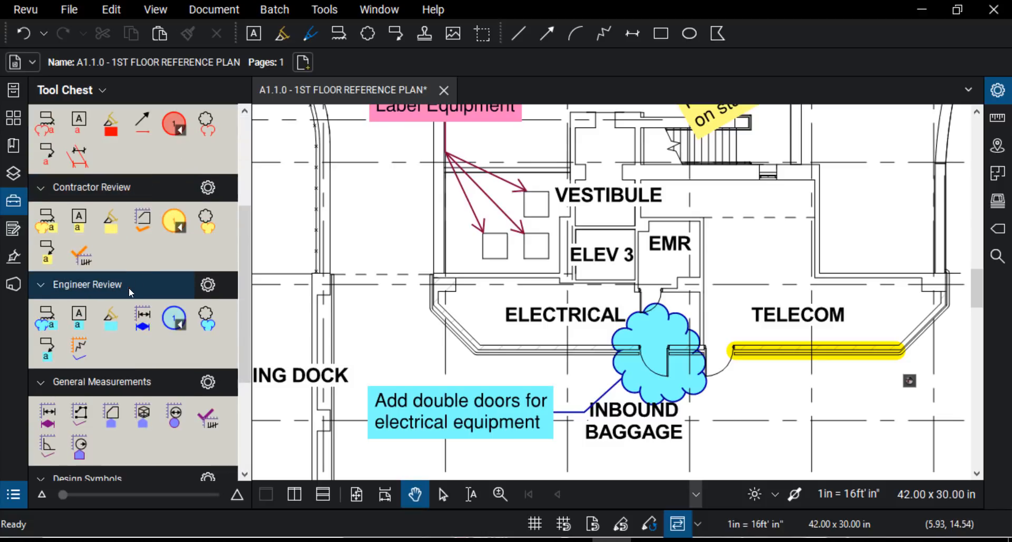
pyautogui.scroll(-3, 132, 288)
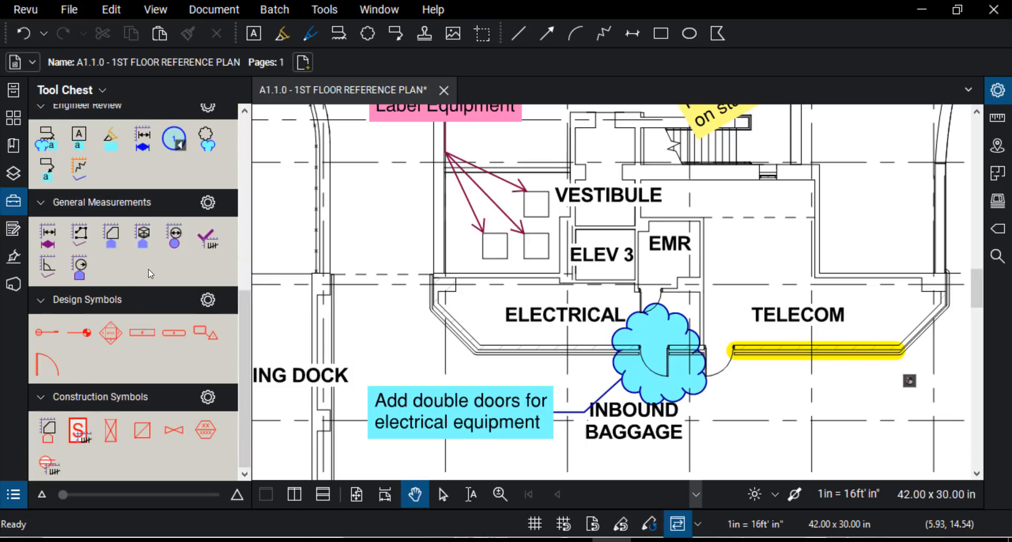
pyautogui.scroll(6, 138, 282)
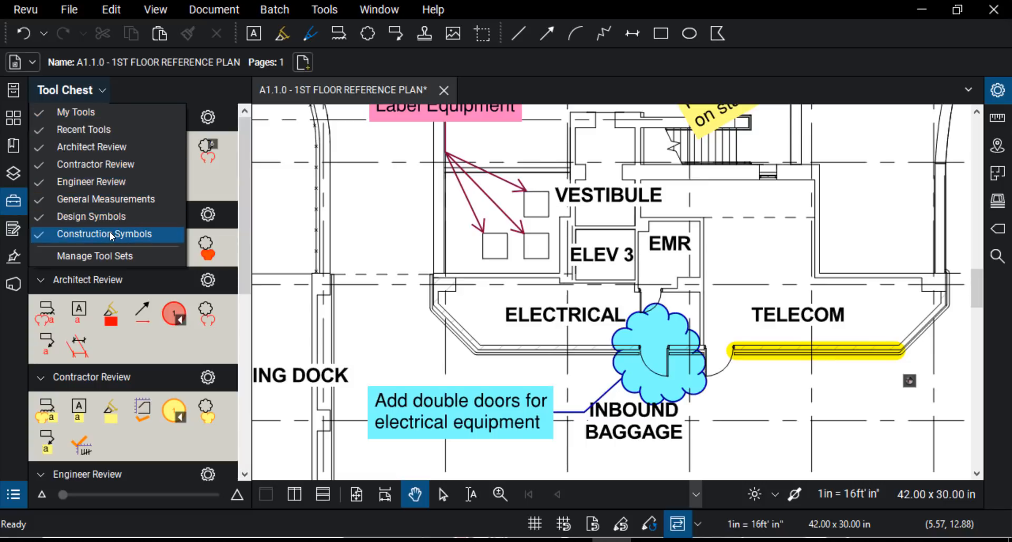
# In Manage Tool Sets, hide the Architect, Contractor and Engineer Review, General Measurements, Design Symbols and Construction Symbols sets.
pyautogui.click(96, 256)
pyautogui.press('ctrl')
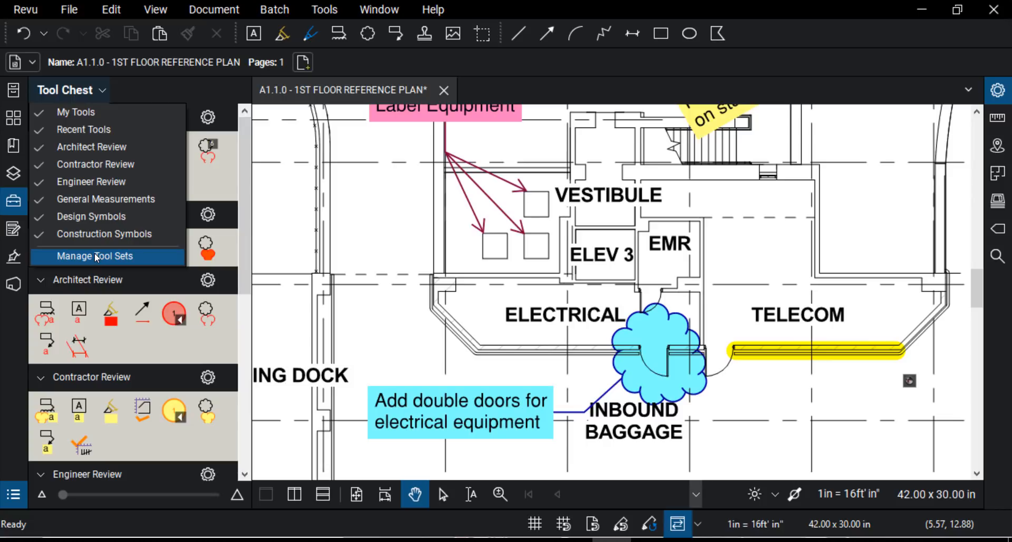
pyautogui.click(96, 256)
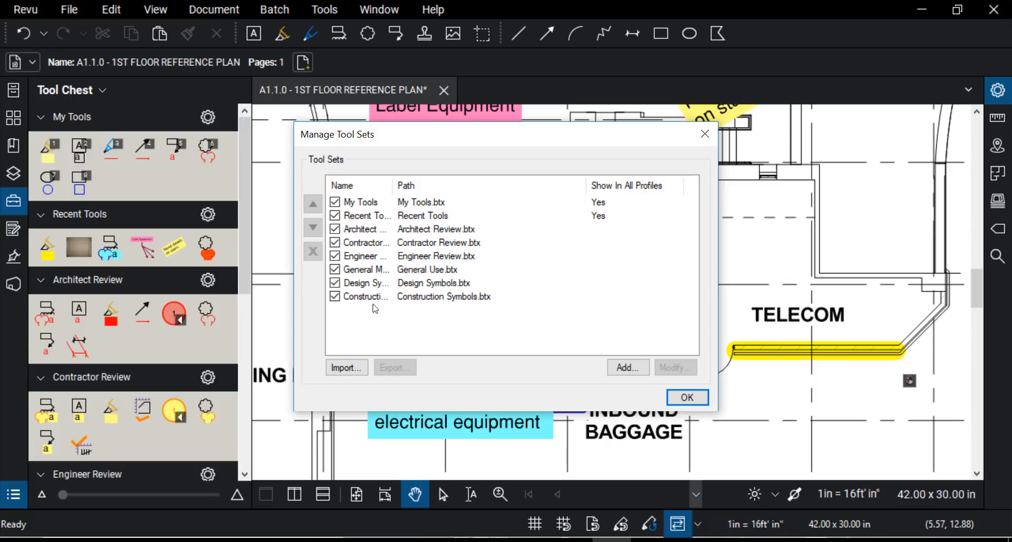
pyautogui.click(335, 229)
pyautogui.click(335, 242)
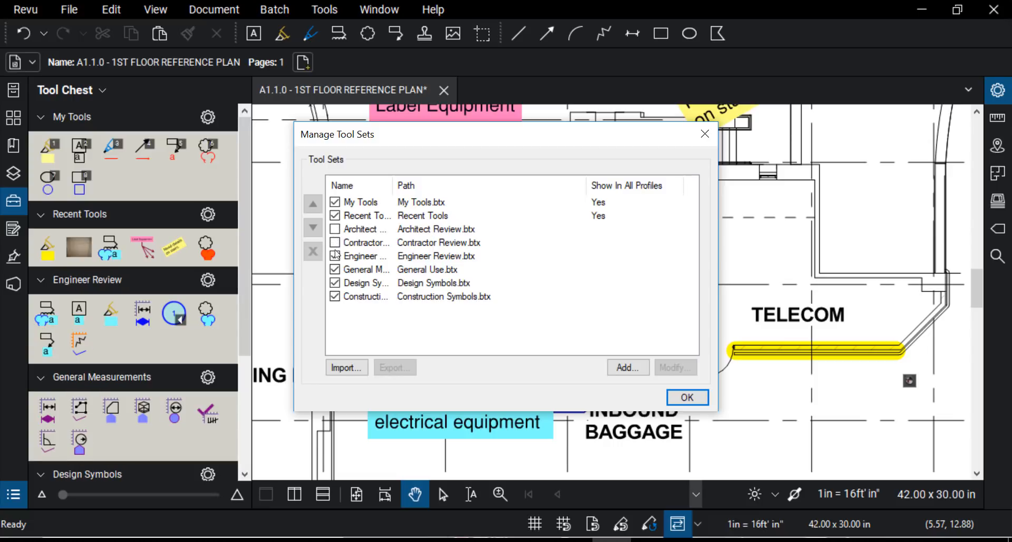
pyautogui.click(335, 257)
pyautogui.click(335, 270)
pyautogui.click(335, 283)
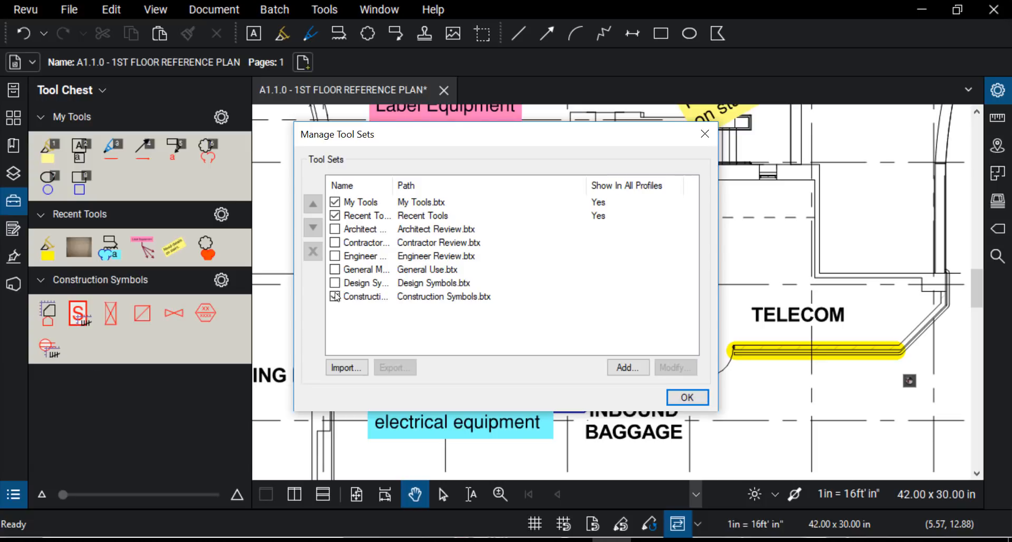
pyautogui.click(335, 297)
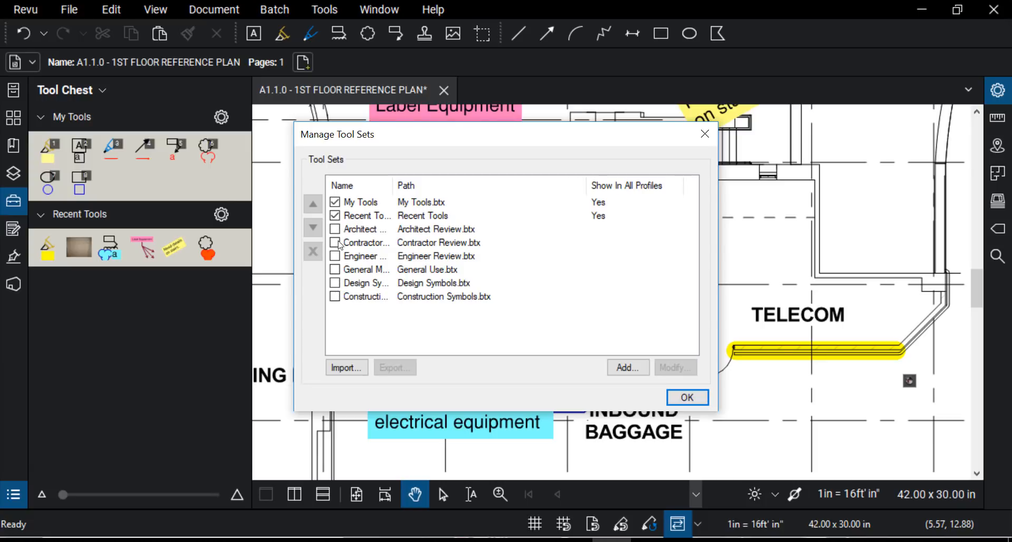
# Set up a new tool set titled ABC Company Tools, displayed with a relative path but not shown in all profiles.
pyautogui.click(344, 368)
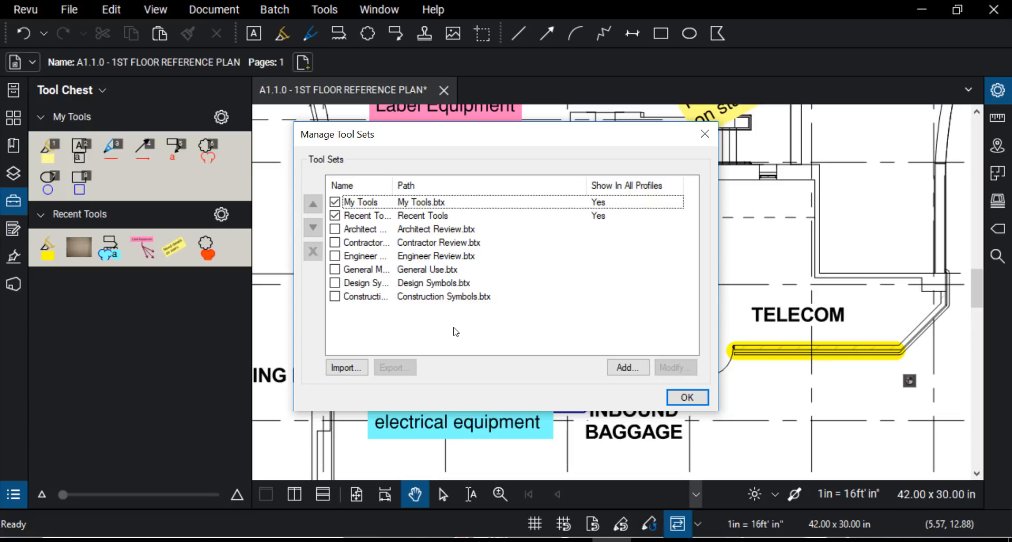
pyautogui.click(628, 367)
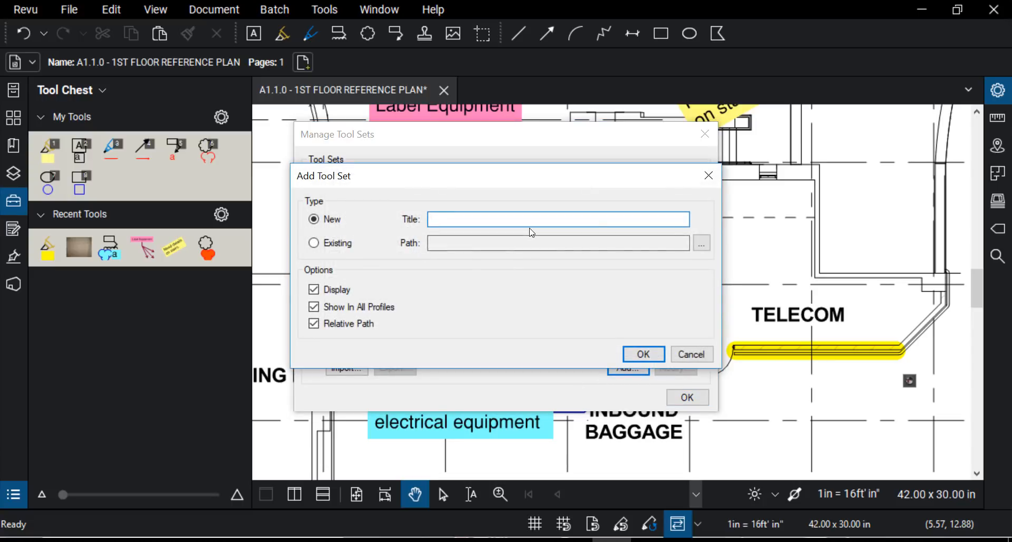
pyautogui.write('ABC Company Tools')
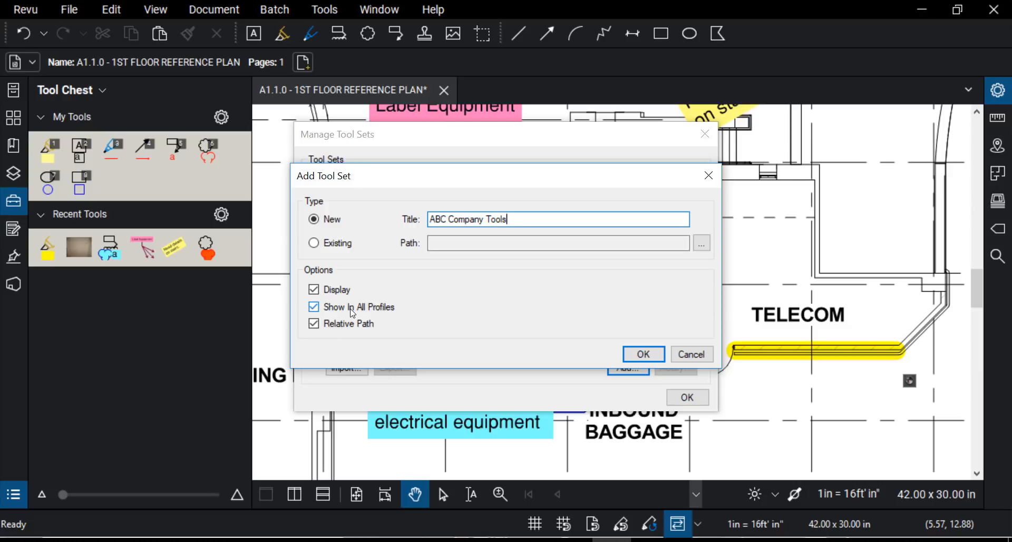
pyautogui.click(315, 307)
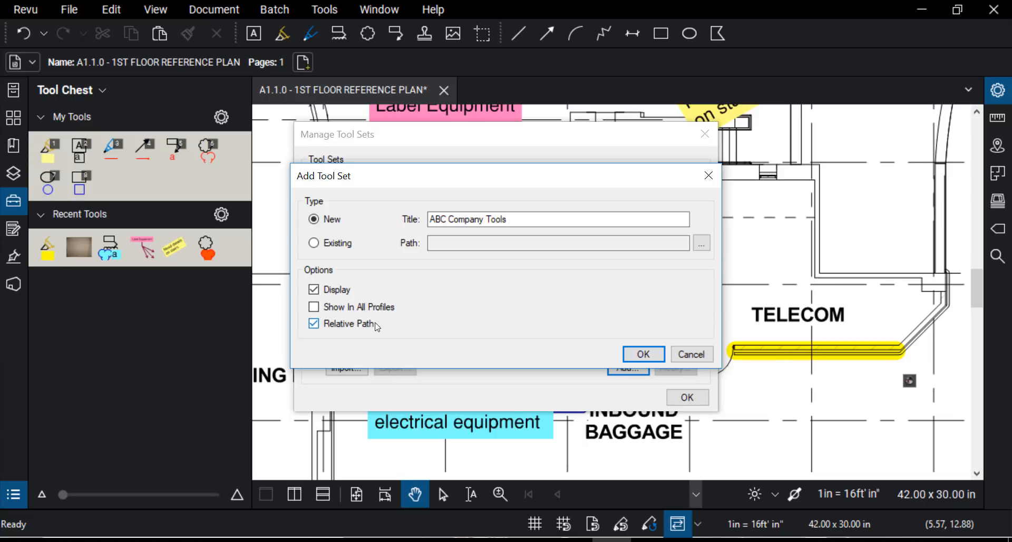
pyautogui.click(342, 330)
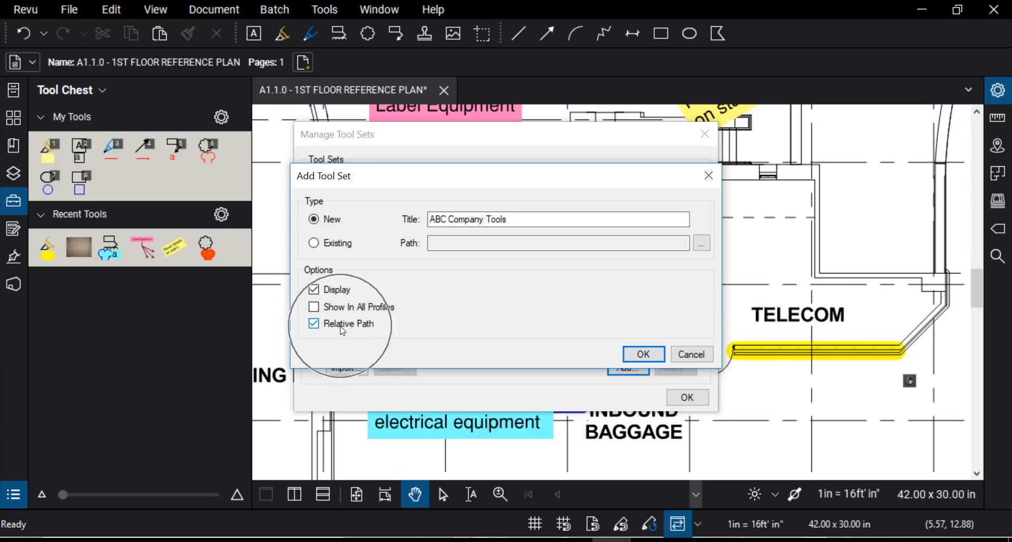
pyautogui.press('ctrl')
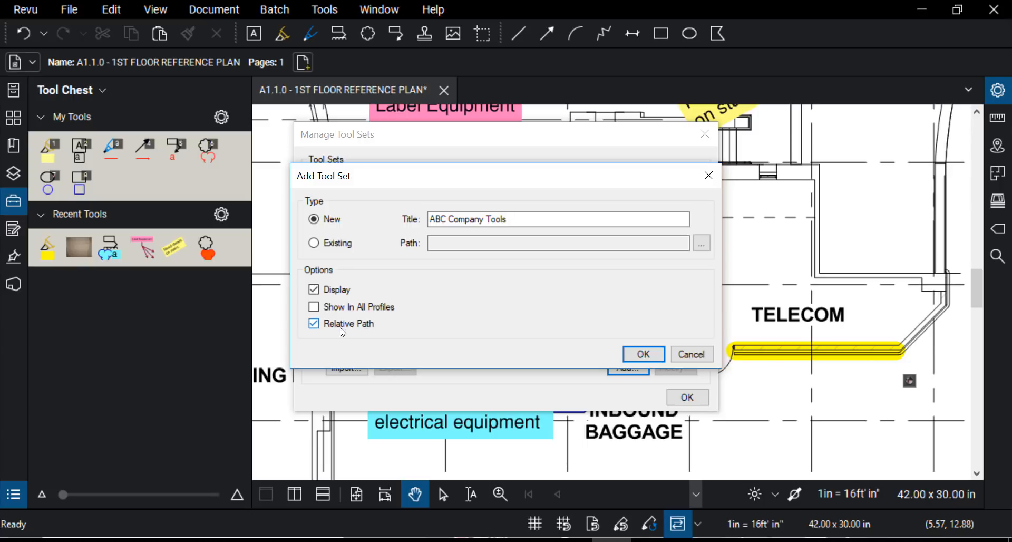
# Save the new tool set as ABC Company Tools in the Revu 18 folder and close the tool set manager.
pyautogui.click(653, 358)
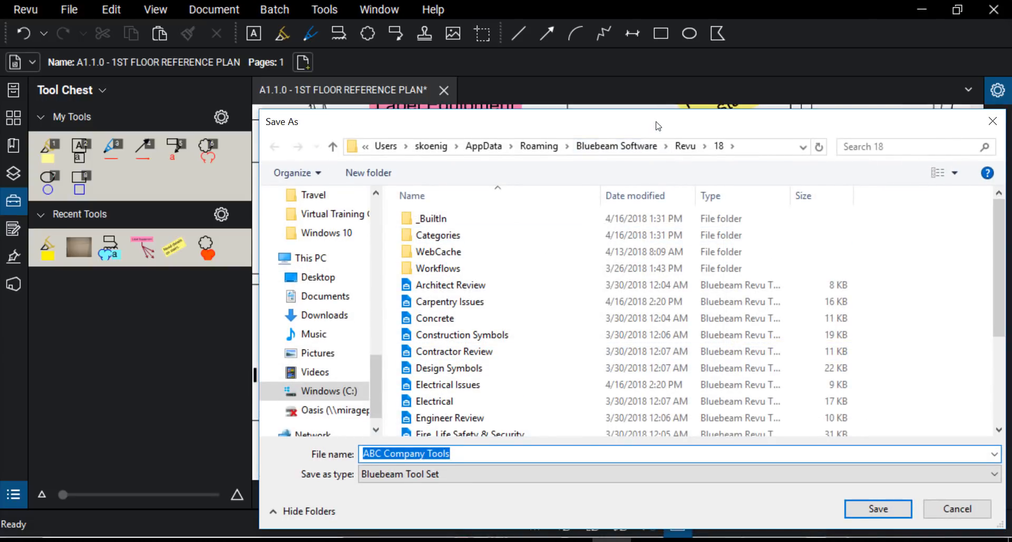
pyautogui.moveTo(656, 124); pyautogui.dragTo(627, 108)
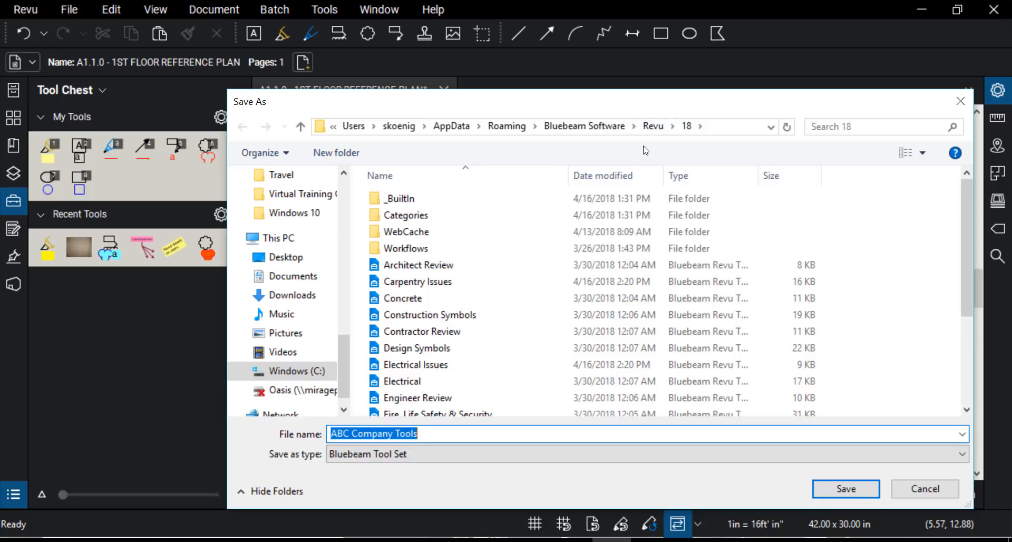
pyautogui.click(847, 488)
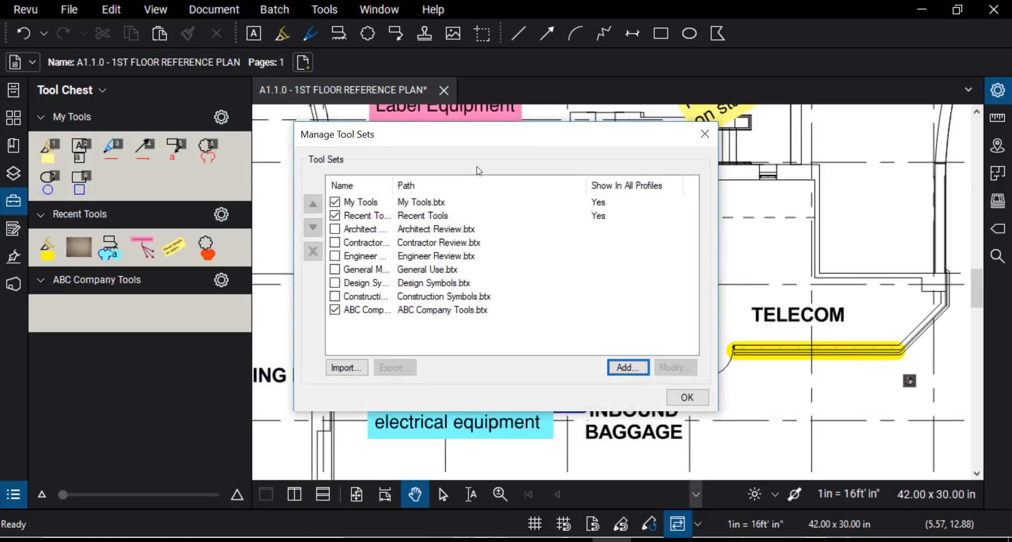
pyautogui.click(103, 313)
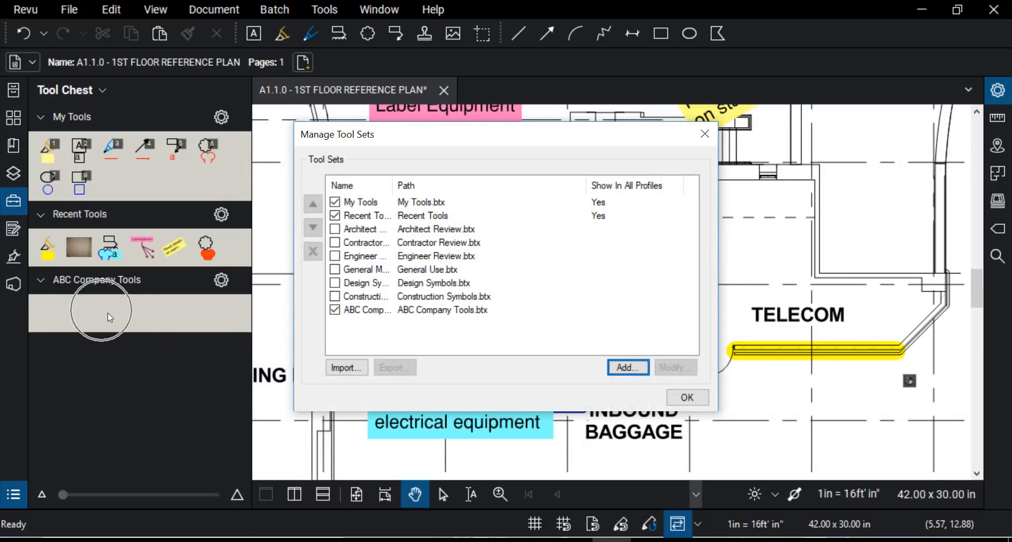
pyautogui.click(688, 397)
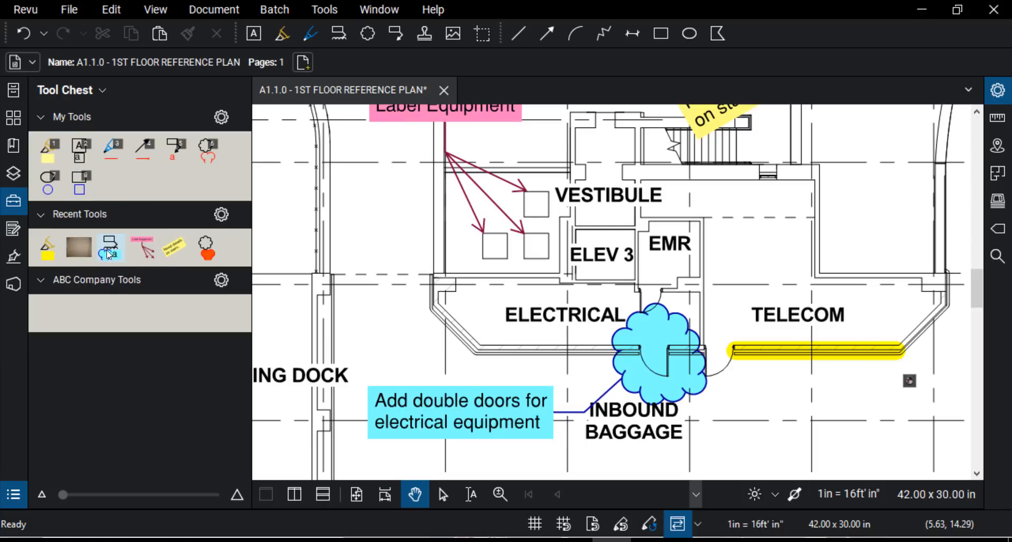
# Copy the cyan Cloud+ tool from Recent Tools into the ABC Company Tools set.
pyautogui.moveTo(110, 247); pyautogui.dragTo(50, 311)
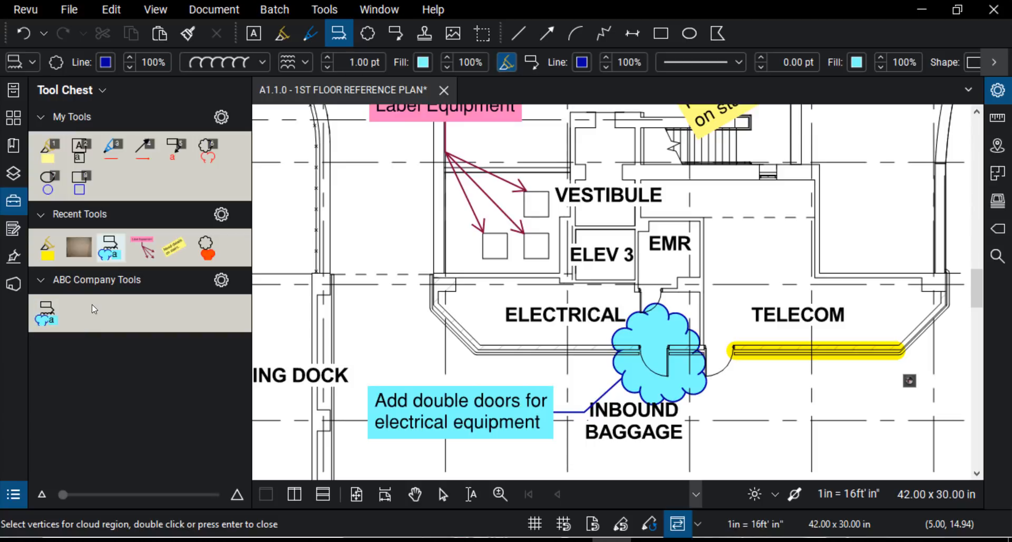
pyautogui.click(174, 271)
pyautogui.press('Escape')
# Add the pink Label Equipment callout from the plan to the ABC Company Tools set.
pyautogui.scroll(3, 406, 208)
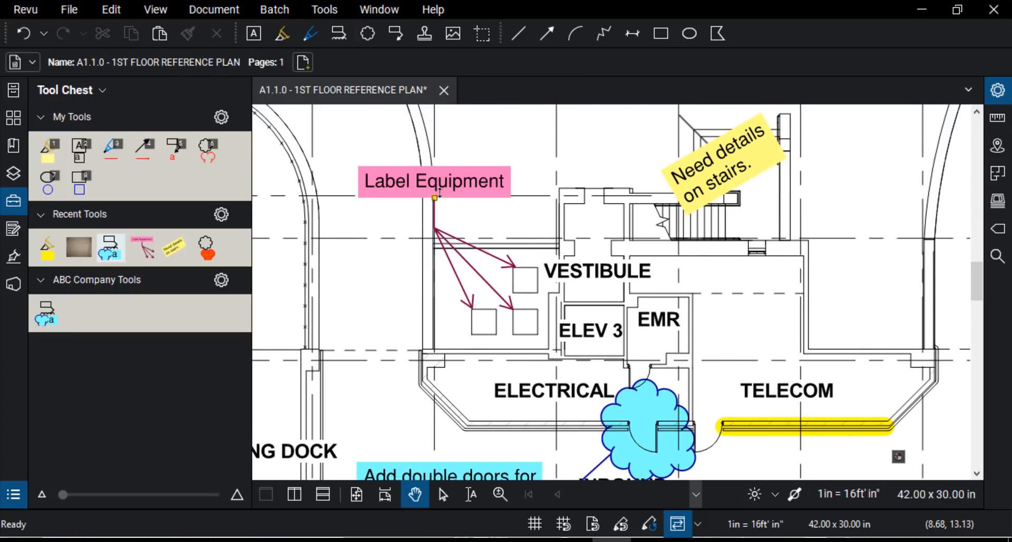
pyautogui.press('ctrl')
pyautogui.rightClick(444, 182)
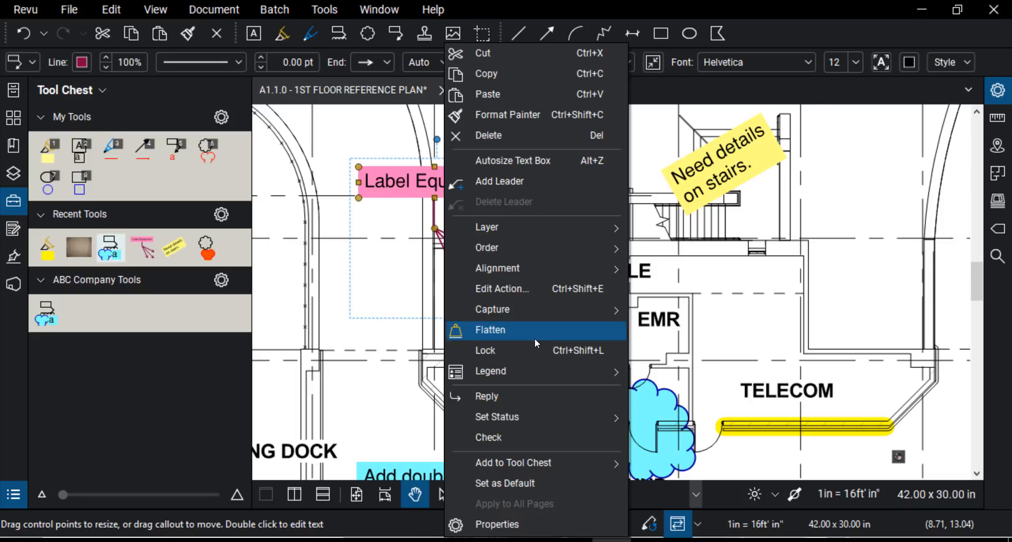
pyautogui.moveTo(523, 462)
pyautogui.press('ctrl')
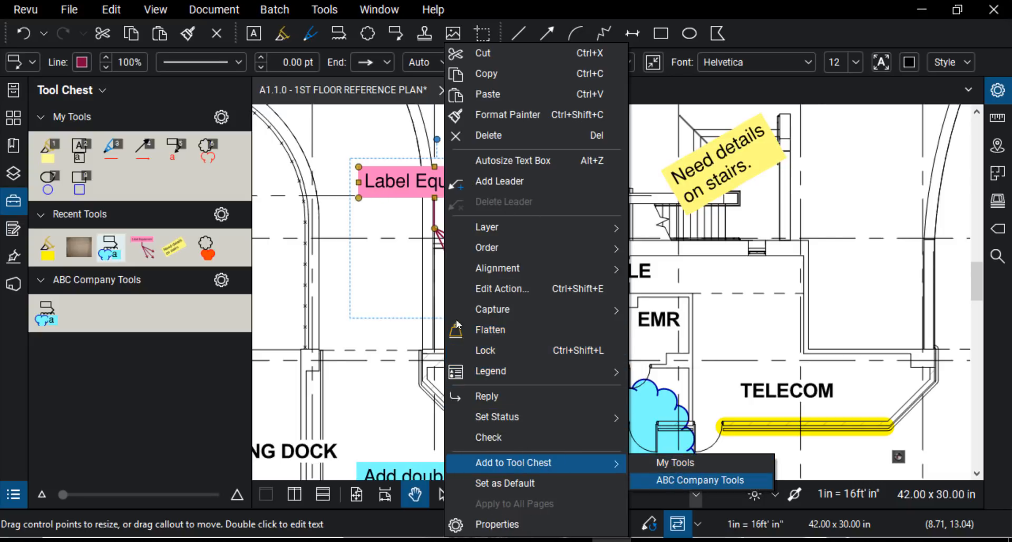
pyautogui.click(684, 479)
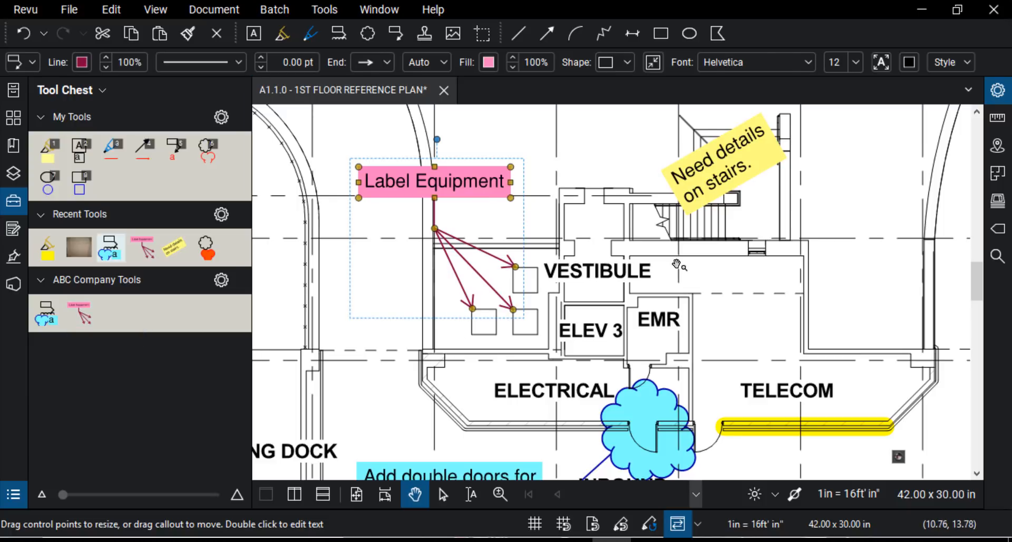
# Add the yellow "Need details on stairs." text box to the ABC Company Tools set and deselect it.
pyautogui.click(725, 169)
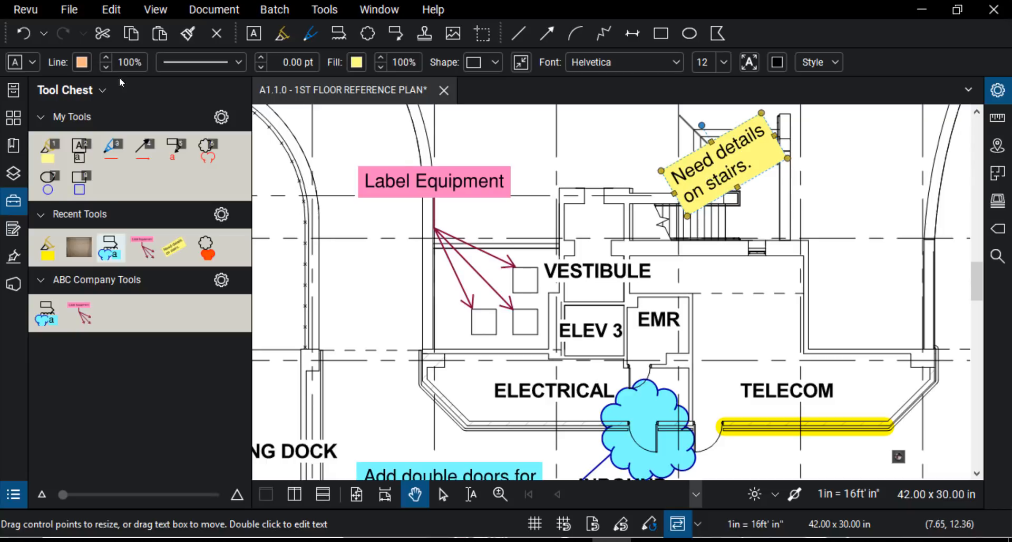
pyautogui.click(21, 62)
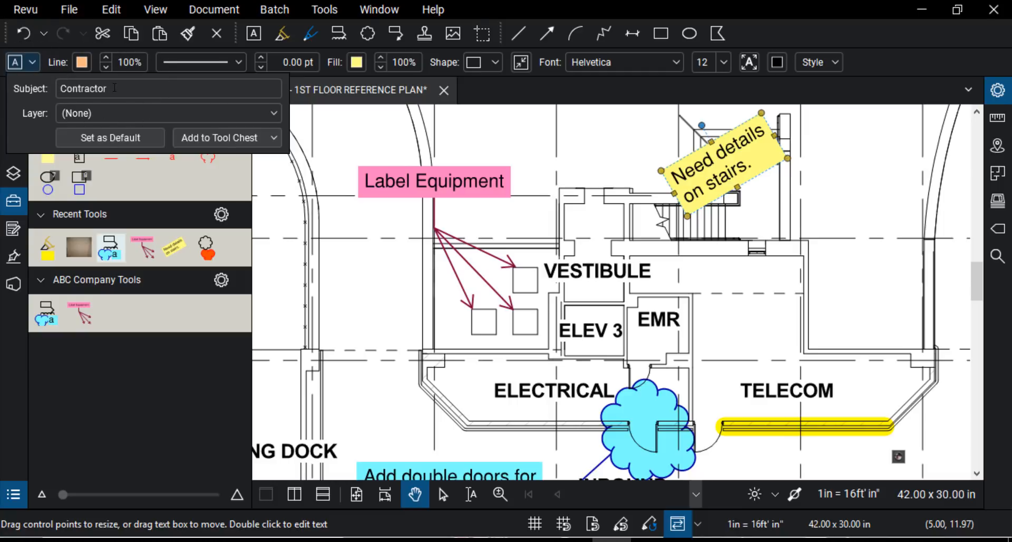
pyautogui.click(243, 137)
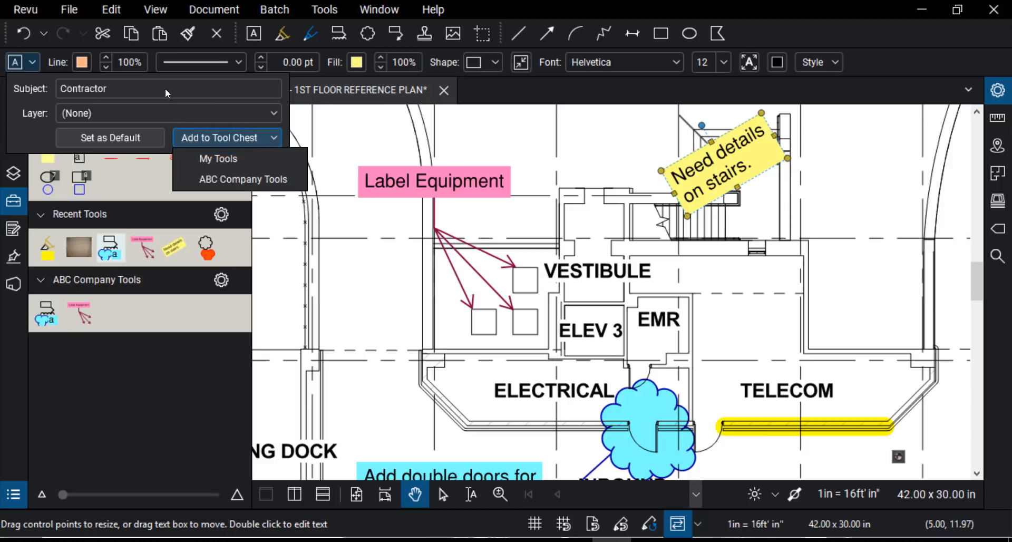
pyautogui.click(266, 180)
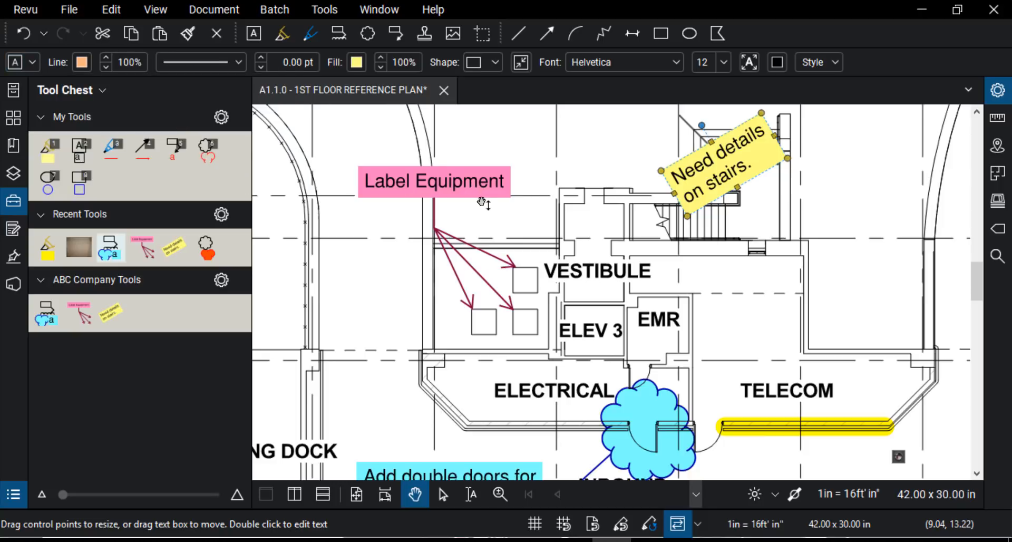
pyautogui.click(351, 165)
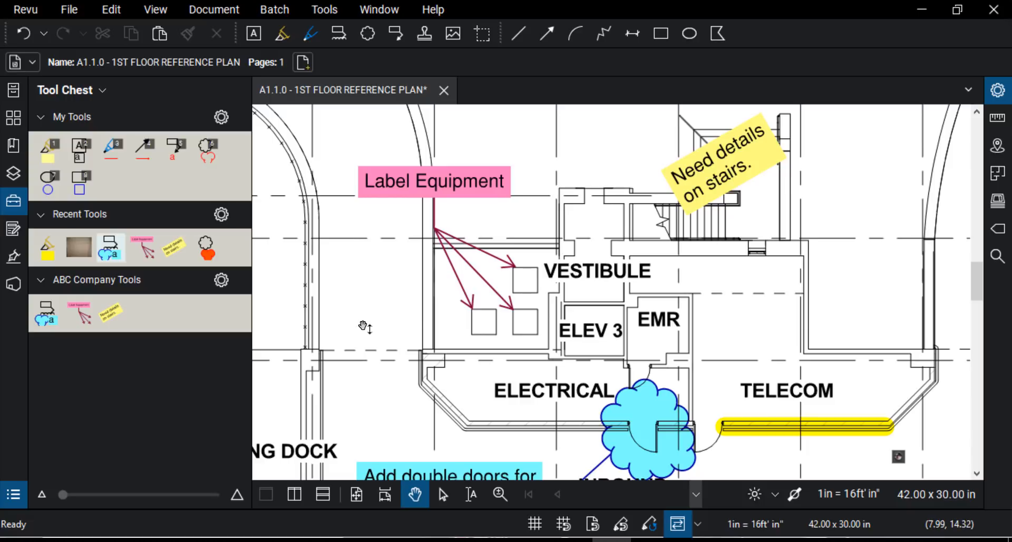
pyautogui.scroll(-3, 365, 327)
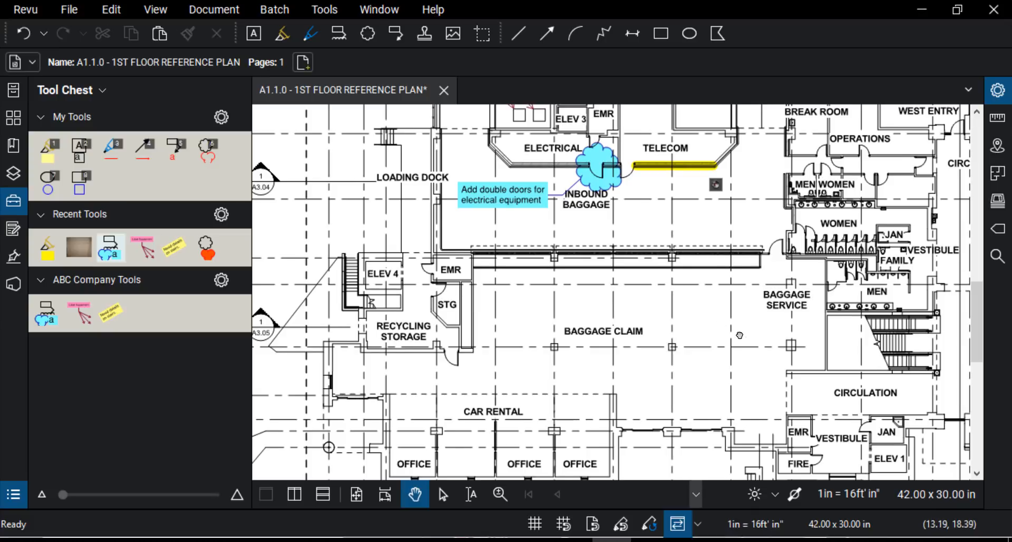
pyautogui.moveTo(742, 333); pyautogui.dragTo(617, 138)
pyautogui.scroll(5, 683, 255)
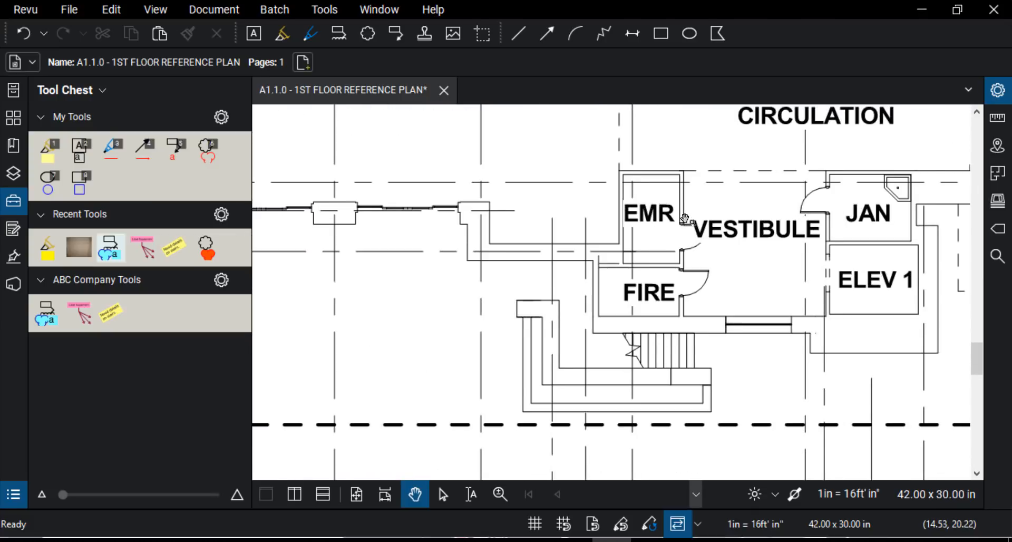
pyautogui.moveTo(685, 219); pyautogui.dragTo(426, 164)
pyautogui.scroll(3, 680, 244)
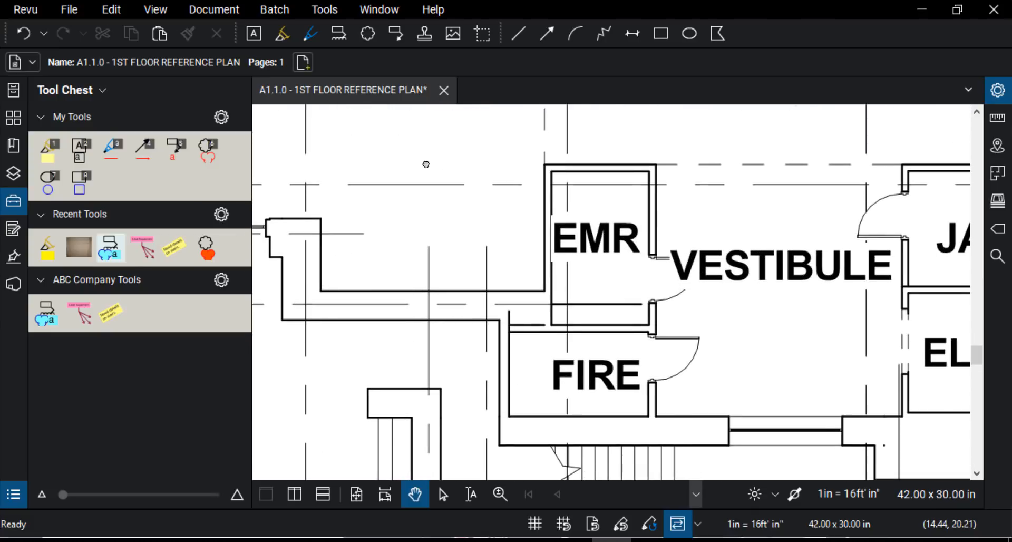
pyautogui.moveTo(653, 247); pyautogui.dragTo(740, 232)
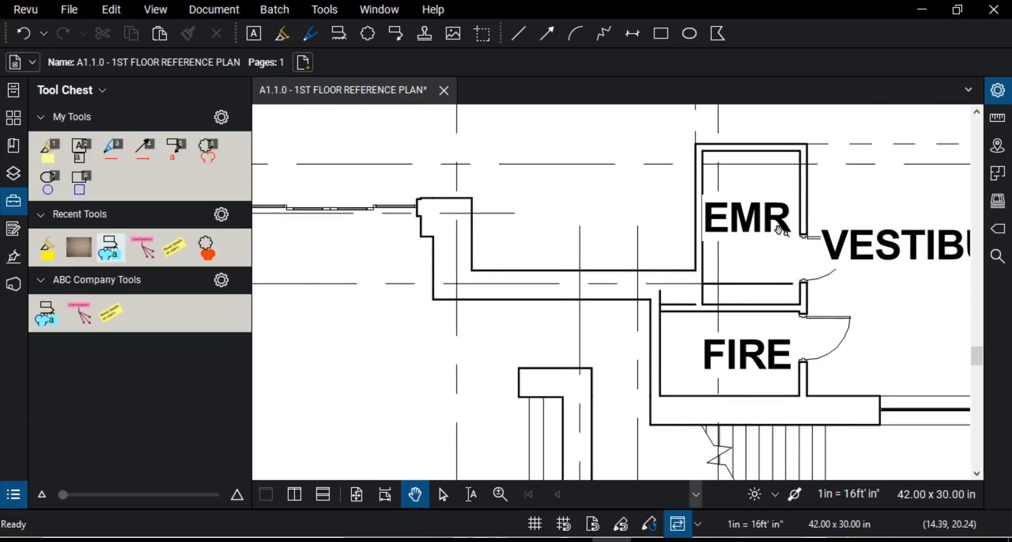
pyautogui.scroll(-3, 775, 232)
pyautogui.scroll(-1, 776, 232)
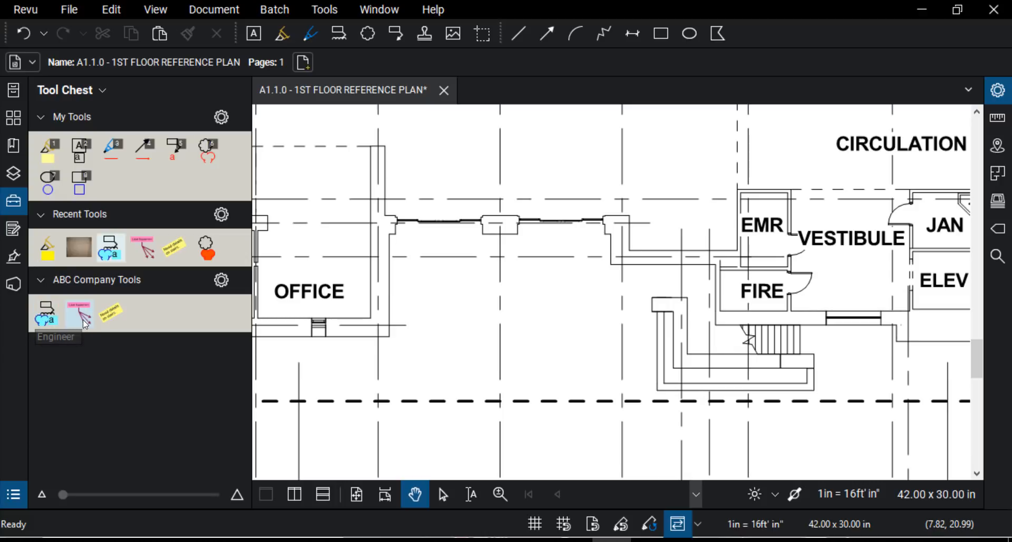
pyautogui.click(52, 326)
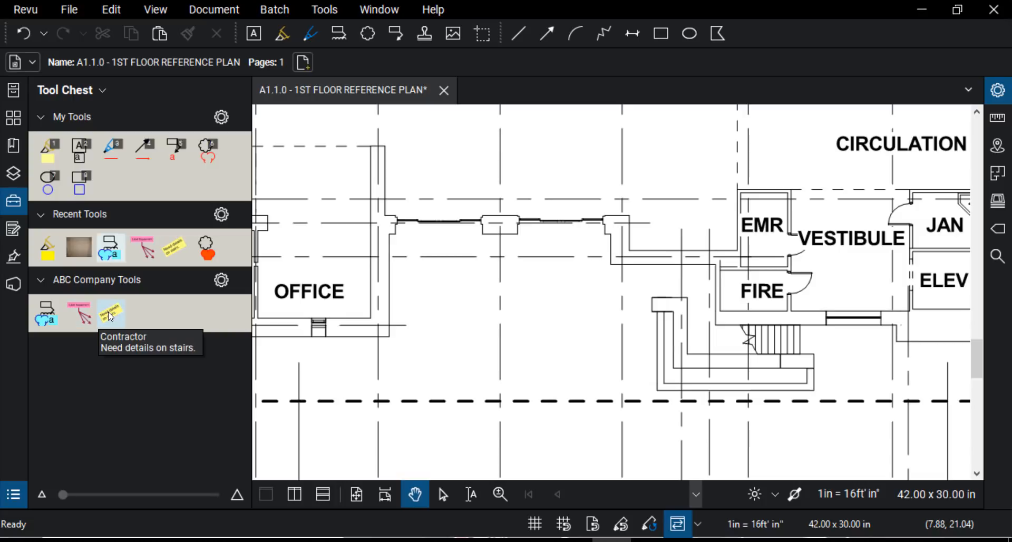
pyautogui.click(79, 311)
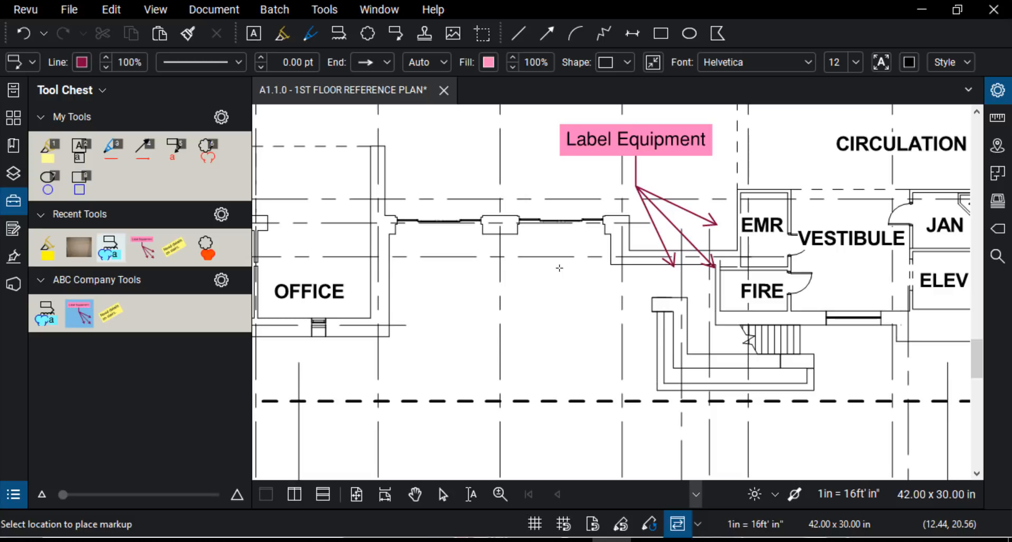
pyautogui.press('Escape')
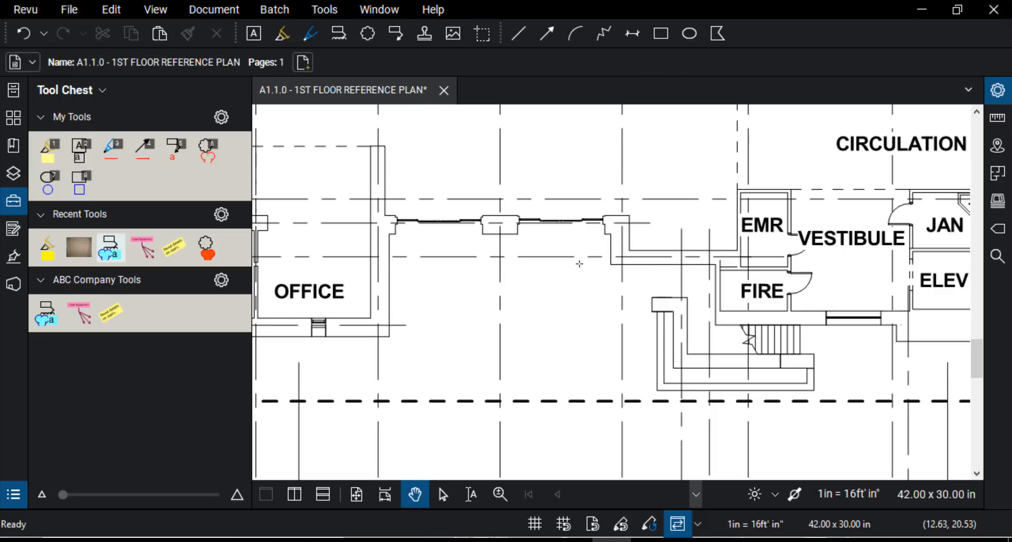
# Draw a rectangular cloud around the EMR room with the ABC Company Engineer cloud callout tool and place its text box near the outside stairs.
pyautogui.click(41, 318)
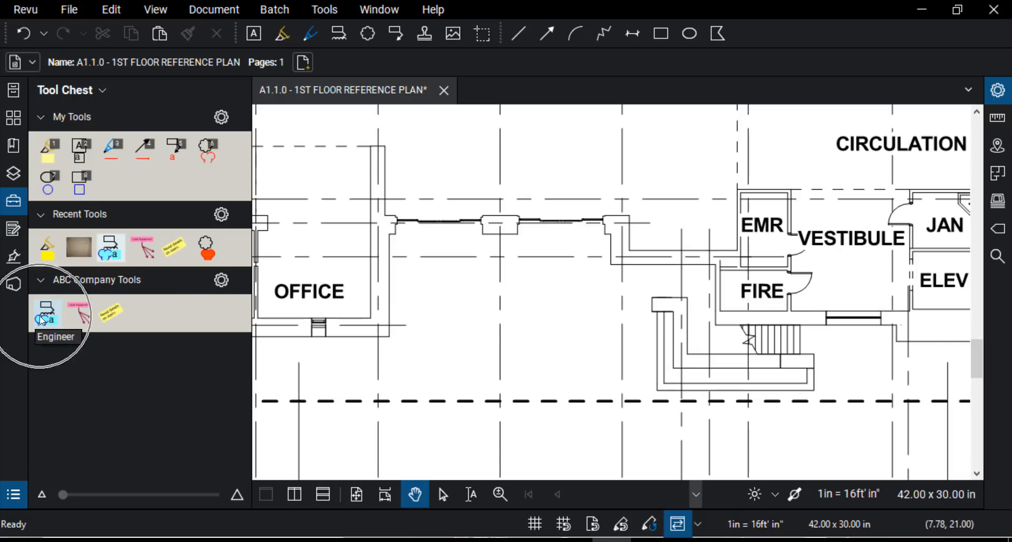
pyautogui.click(46, 321)
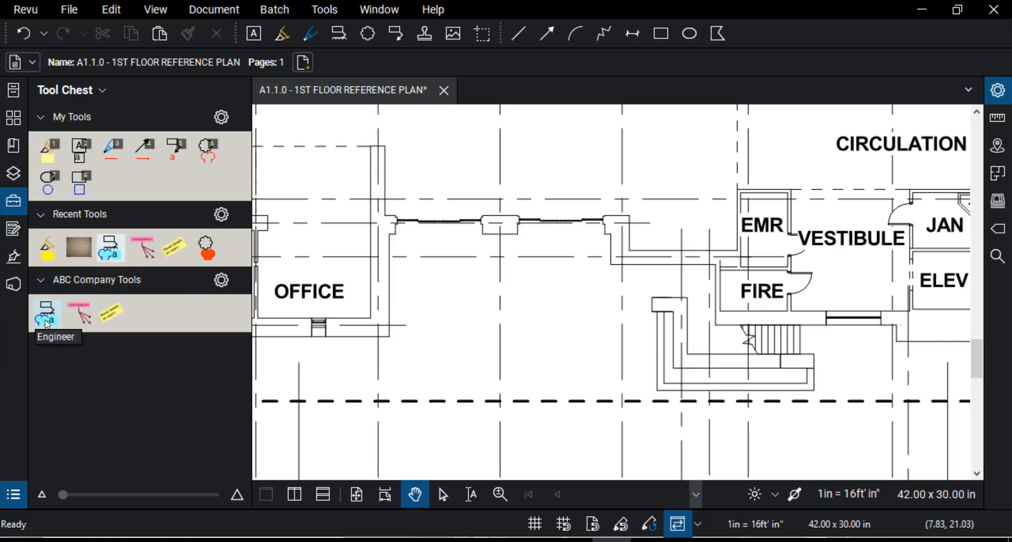
pyautogui.click(46, 323)
pyautogui.click(47, 320)
pyautogui.click(47, 320)
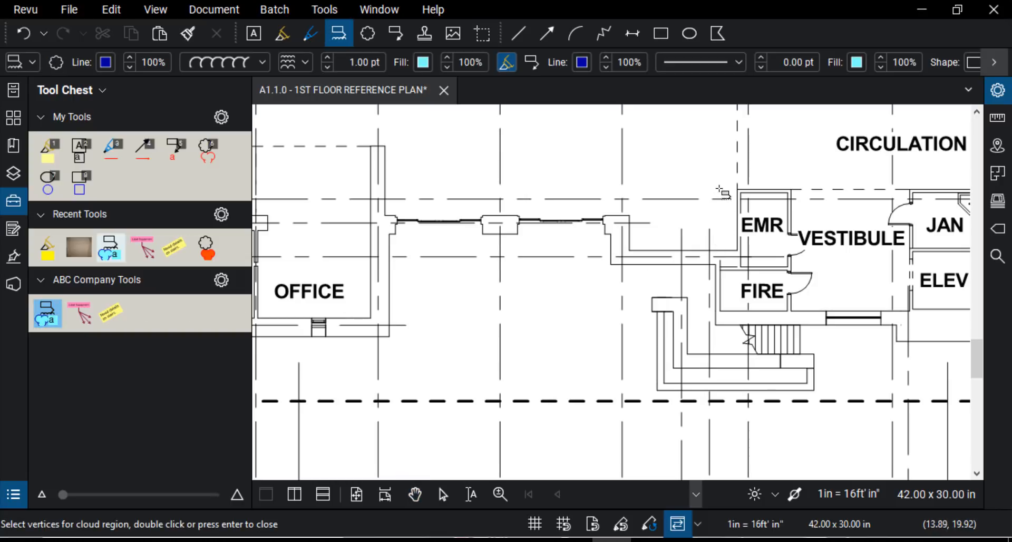
pyautogui.moveTo(709, 179); pyautogui.dragTo(809, 279)
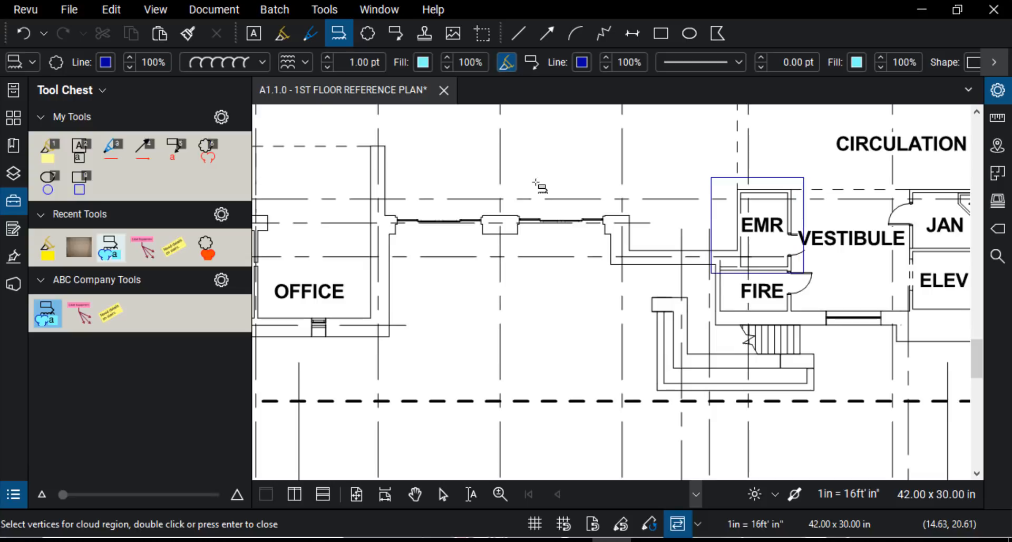
pyautogui.click(600, 306)
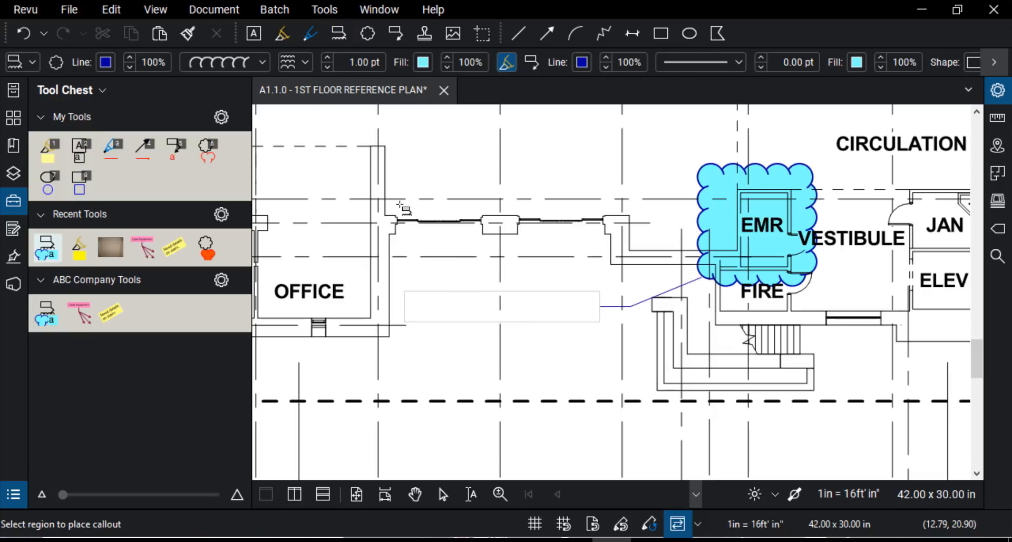
# Enter "Change to STG" as the text of the EMR cloud's callout and deselect the markup.
pyautogui.write('Change to ')
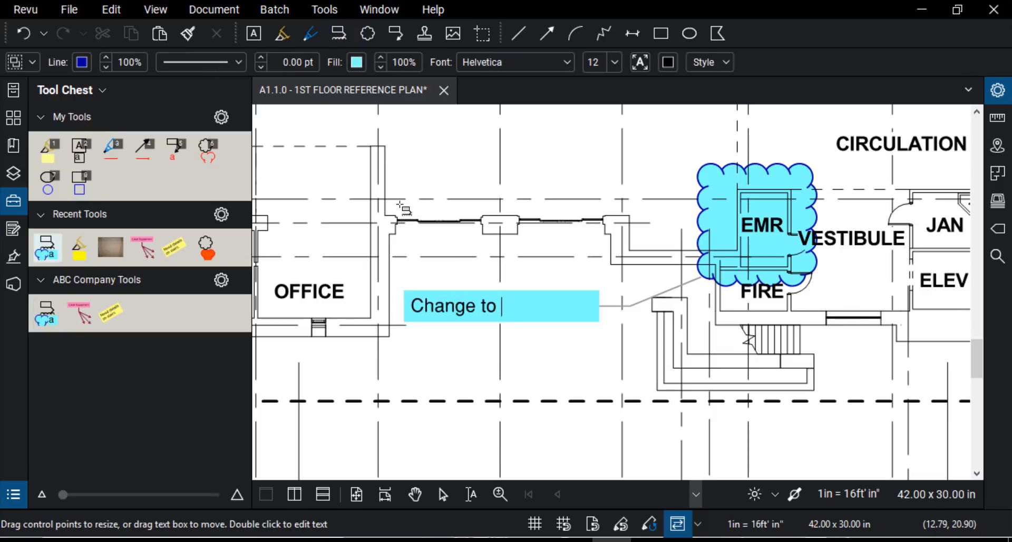
pyautogui.write('STG')
pyautogui.press('Escape')
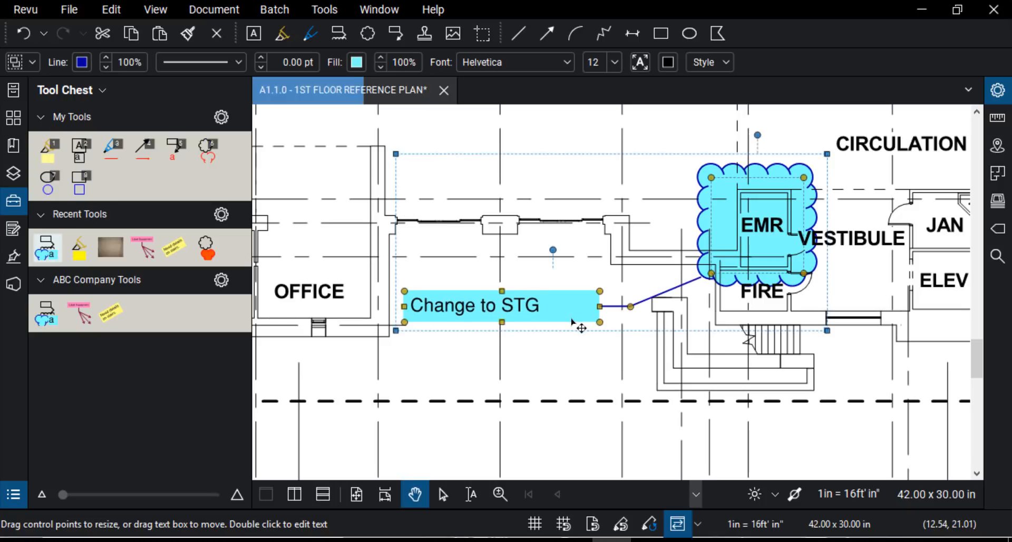
pyautogui.click(508, 340)
pyautogui.scroll(-1, 505, 341)
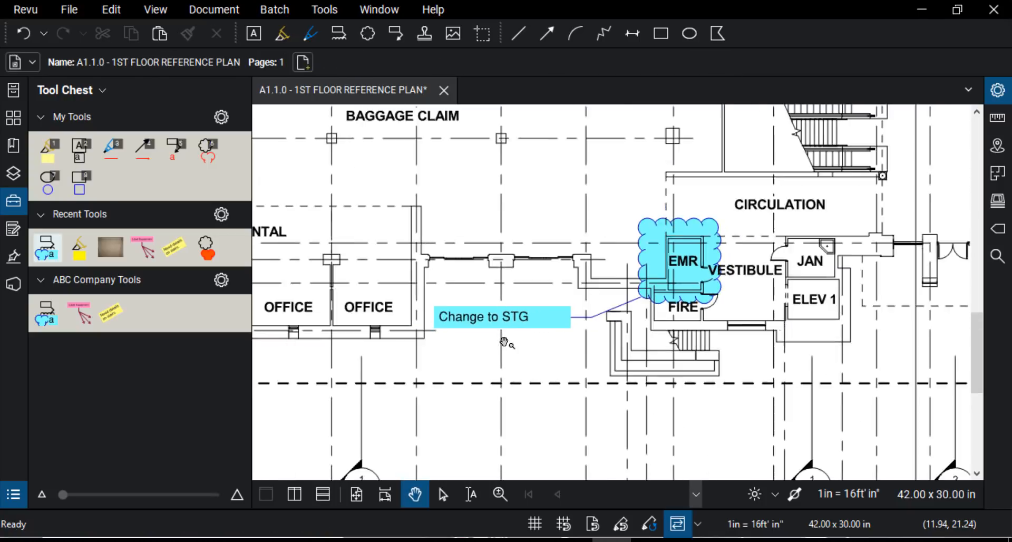
pyautogui.scroll(-1, 505, 341)
pyautogui.scroll(3, 506, 253)
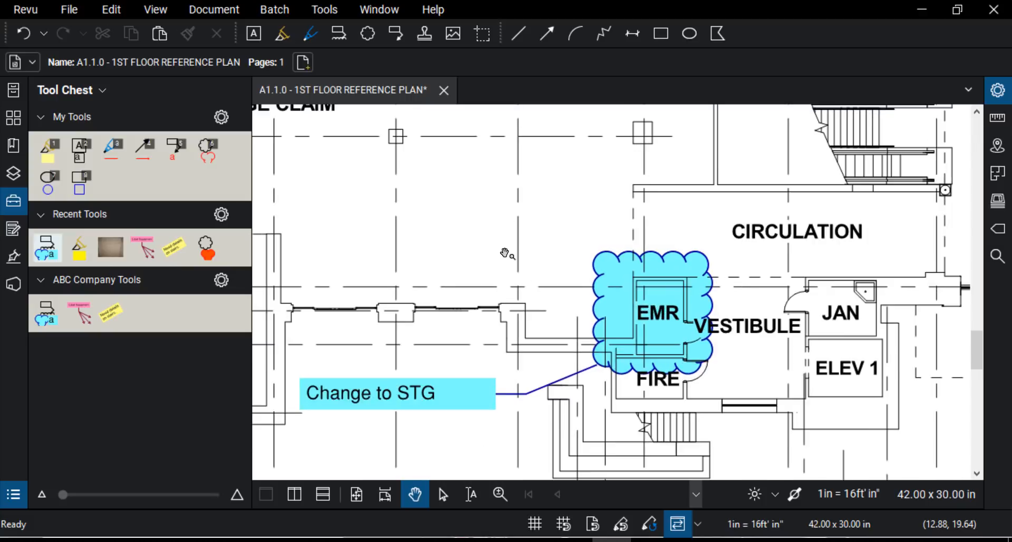
pyautogui.scroll(1, 507, 255)
pyautogui.scroll(1, 477, 252)
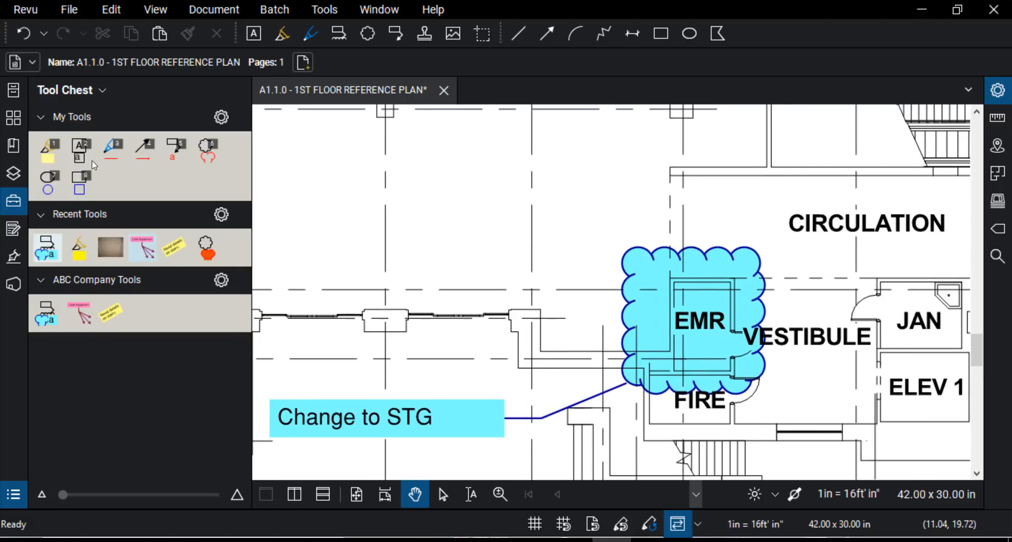
pyautogui.click(142, 248)
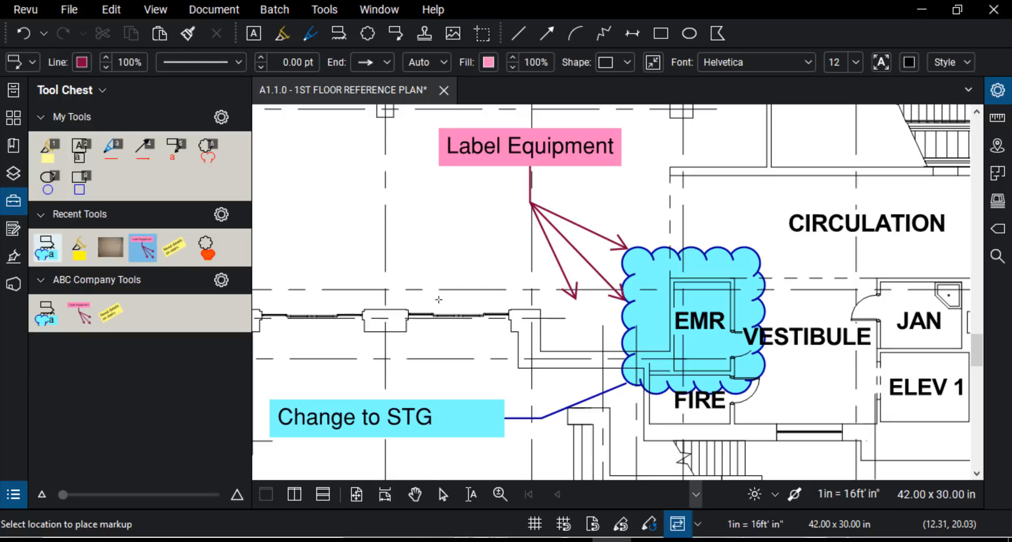
pyautogui.press('Escape')
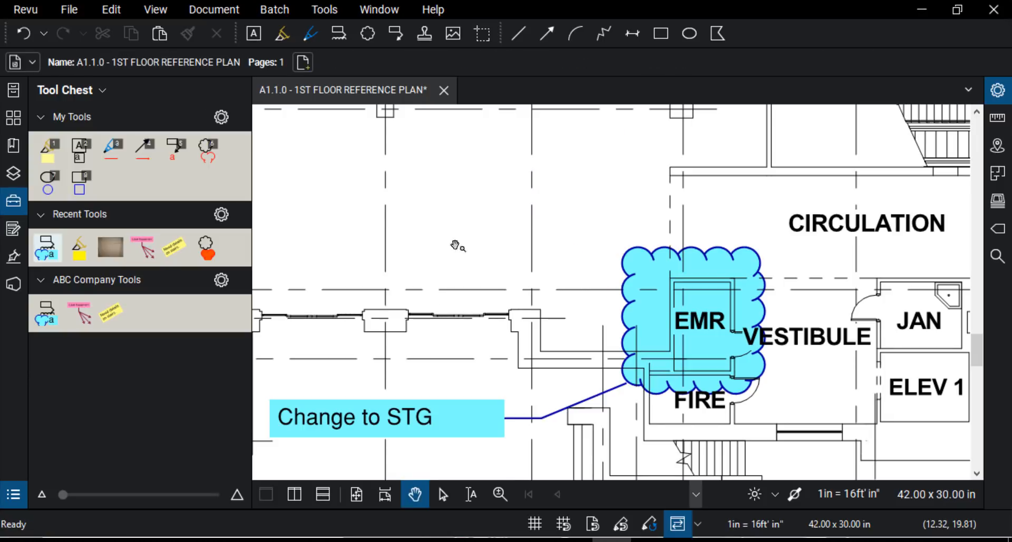
# Switch the ABC Company Label Equipment tool to properties mode and place an empty pink callout pointing at the EMR cloud.
pyautogui.click(79, 317)
pyautogui.click(78, 317)
pyautogui.click(78, 318)
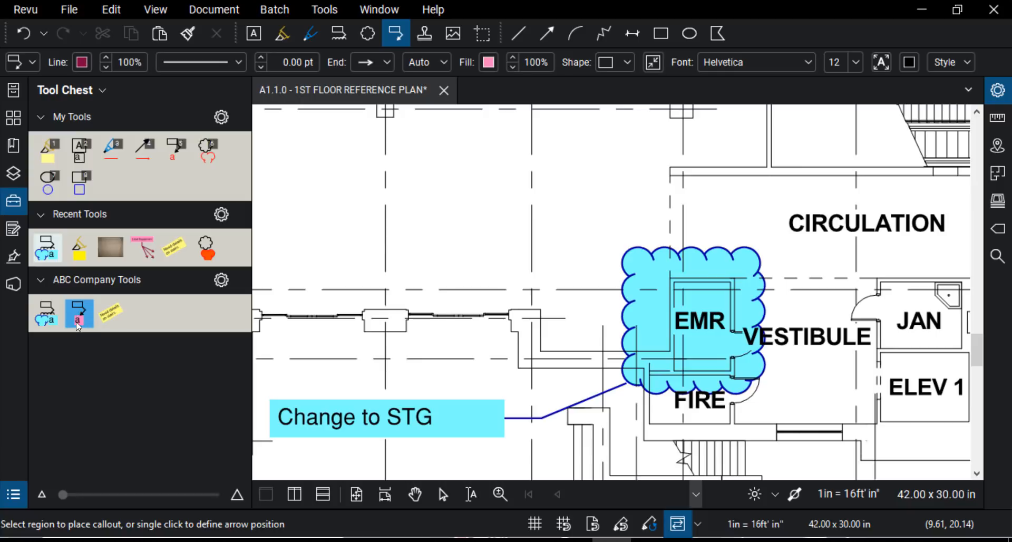
pyautogui.click(625, 258)
pyautogui.click(534, 188)
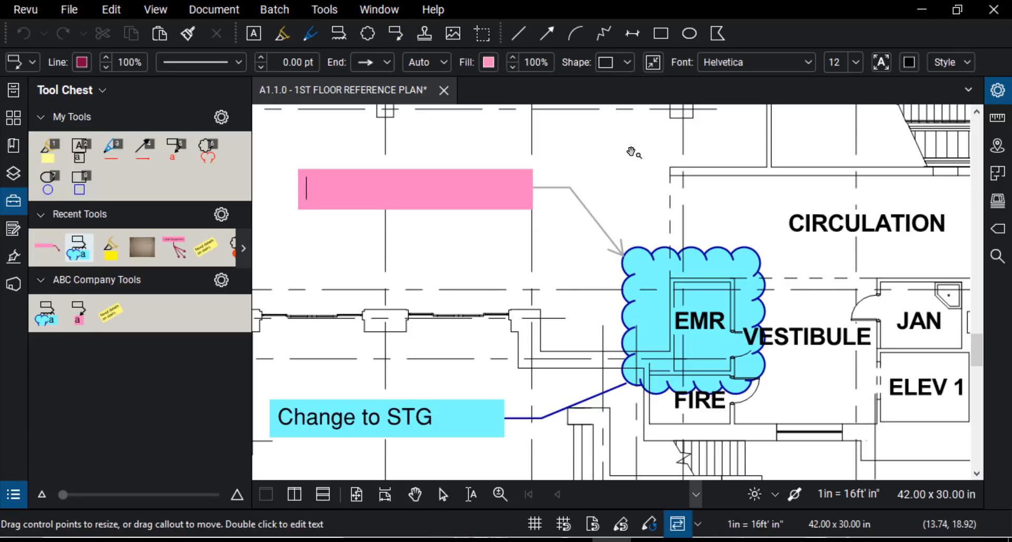
# Enter "Change to STG" as the pink callout's text and deselect it.
pyautogui.write('Change ')
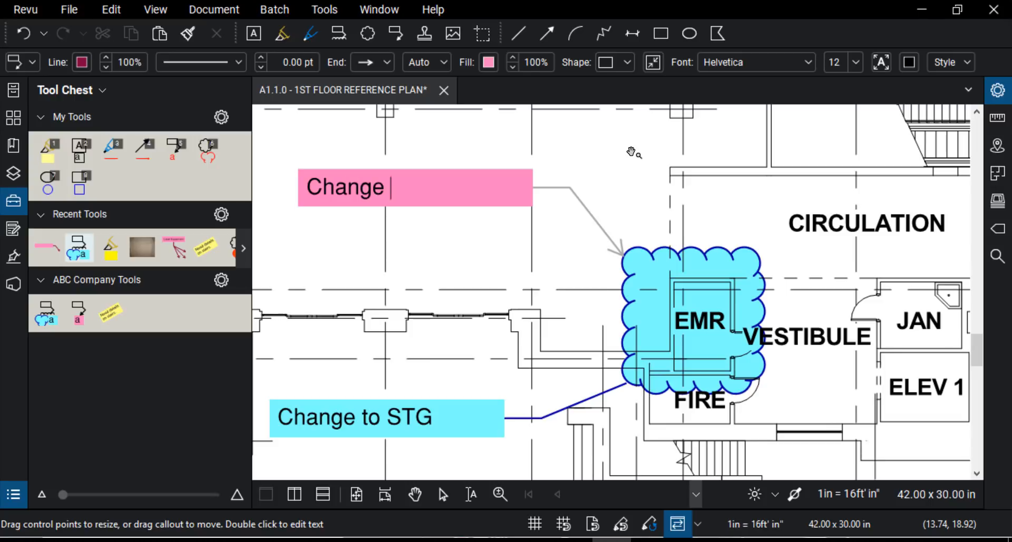
pyautogui.write('to STG')
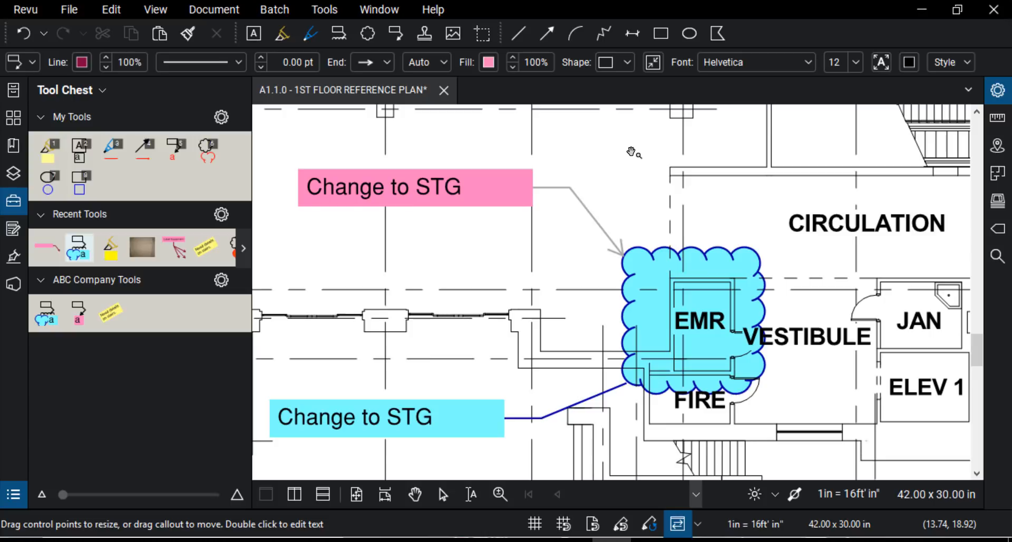
pyautogui.press('Escape')
pyautogui.click(517, 310)
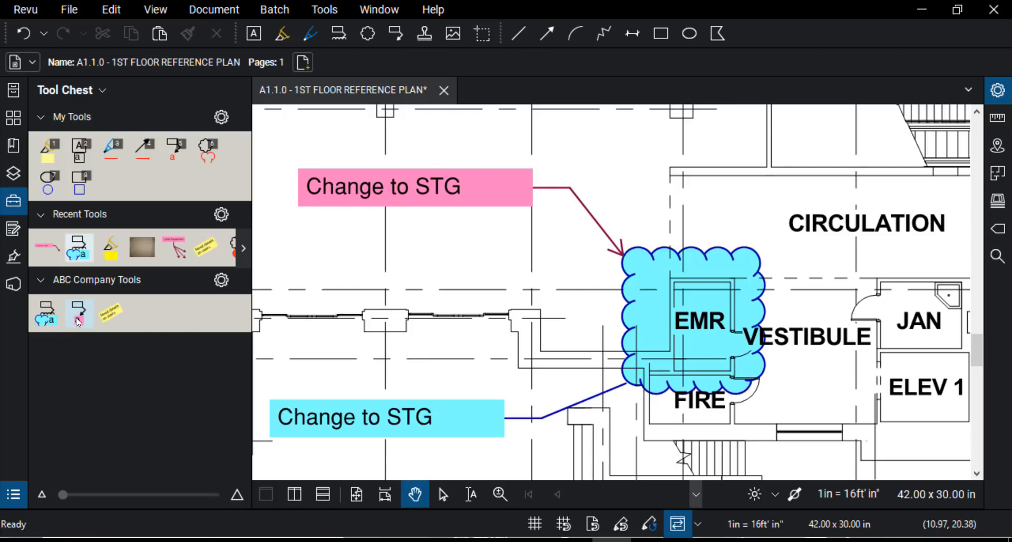
# Switch the Contractor "Need details on stairs." text box tool in ABC Company Tools to properties mode without placing a markup.
pyautogui.click(110, 314)
pyautogui.click(393, 362)
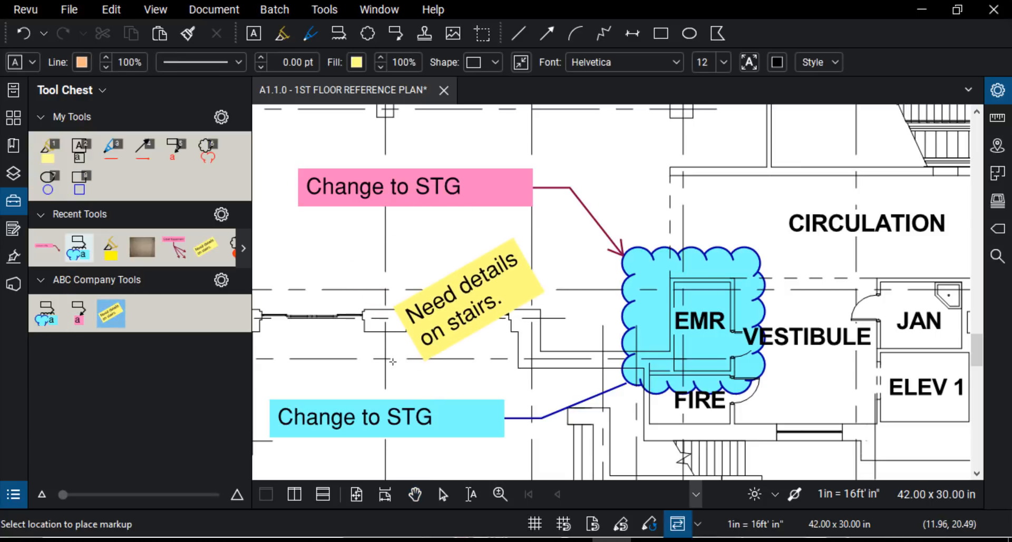
pyautogui.press('Escape')
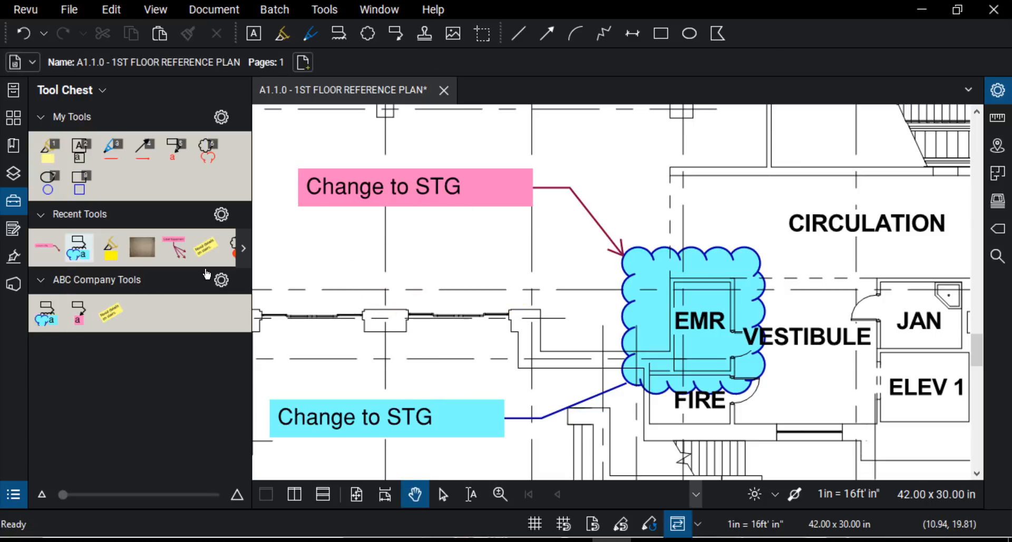
pyautogui.click(108, 313)
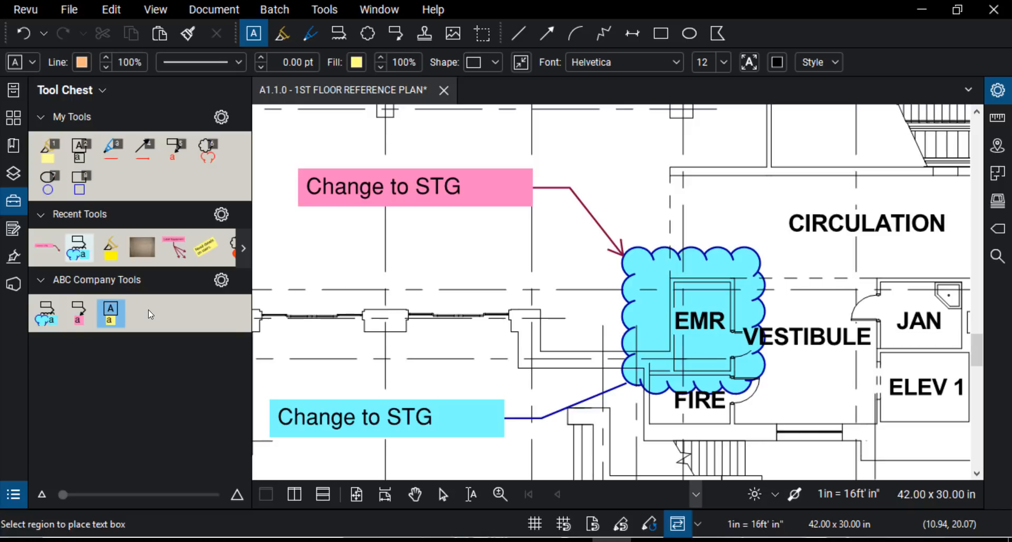
pyautogui.press('Escape')
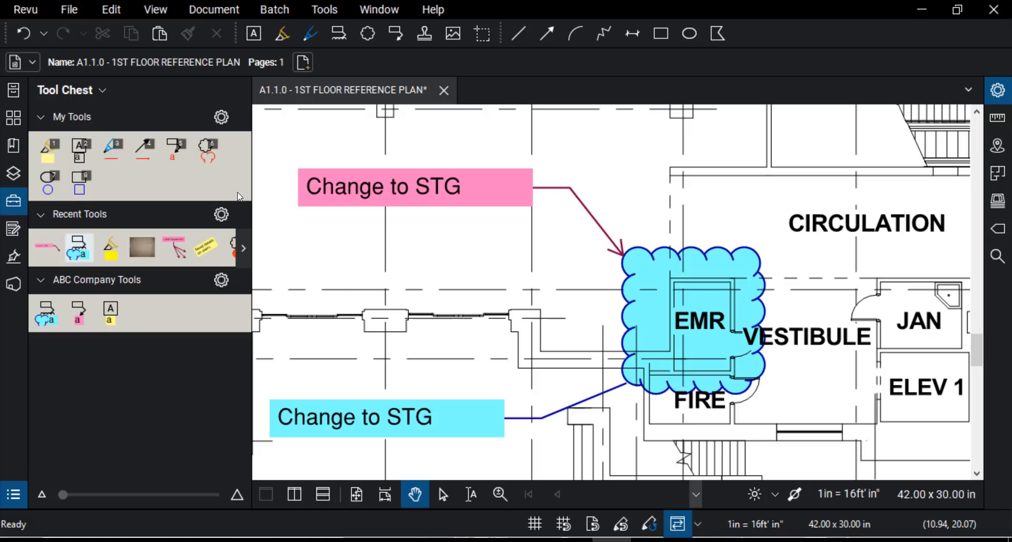
# Collapse the Tool Chest, open the Markups List and enlarge it to show more rows.
pyautogui.doubleClick(252, 201)
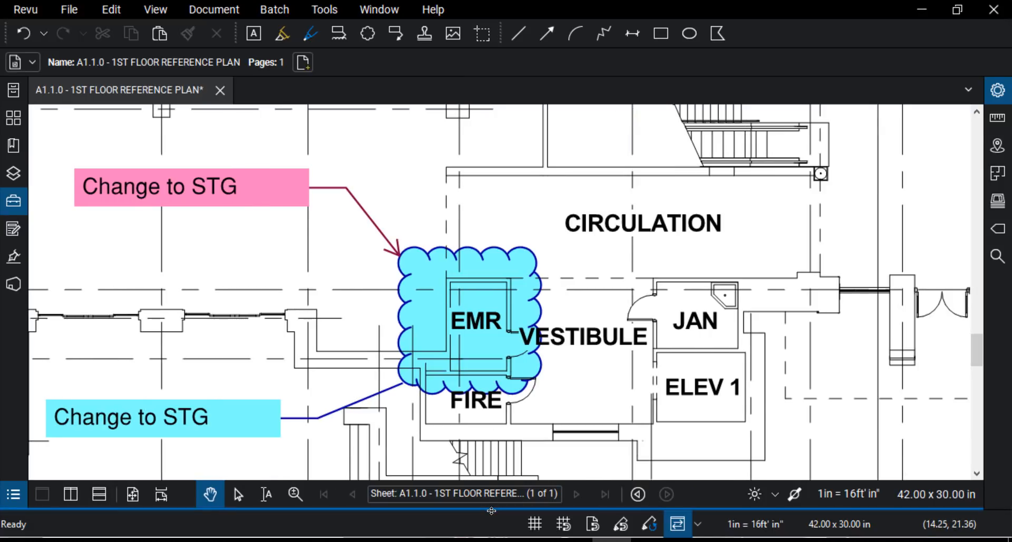
pyautogui.moveTo(487, 508); pyautogui.dragTo(327, 341)
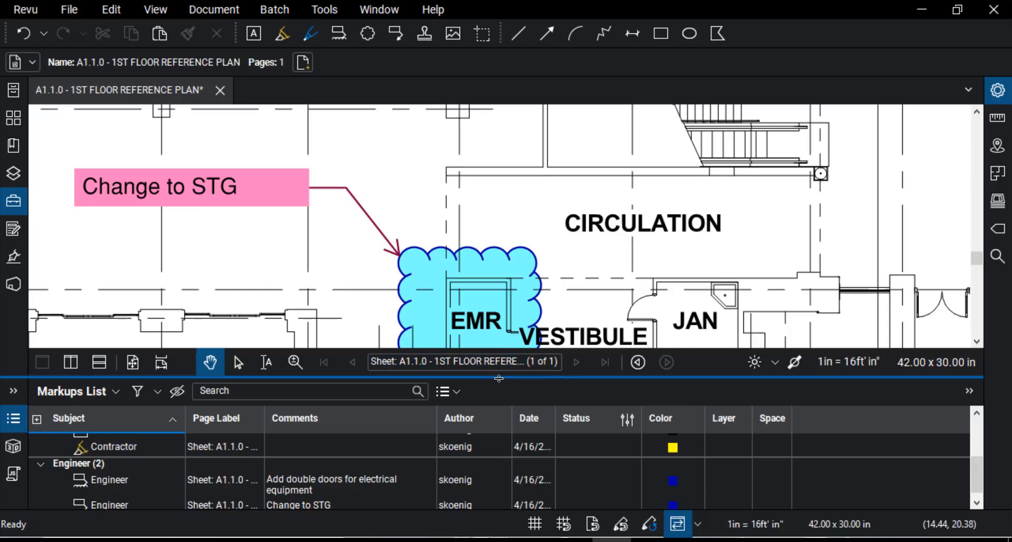
pyautogui.moveTo(499, 379); pyautogui.dragTo(495, 358)
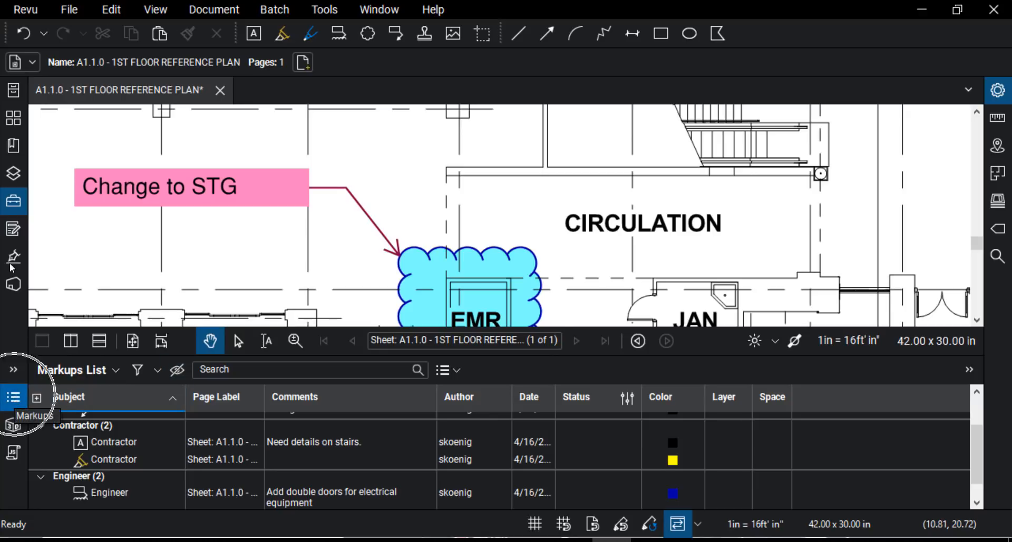
pyautogui.click(14, 398)
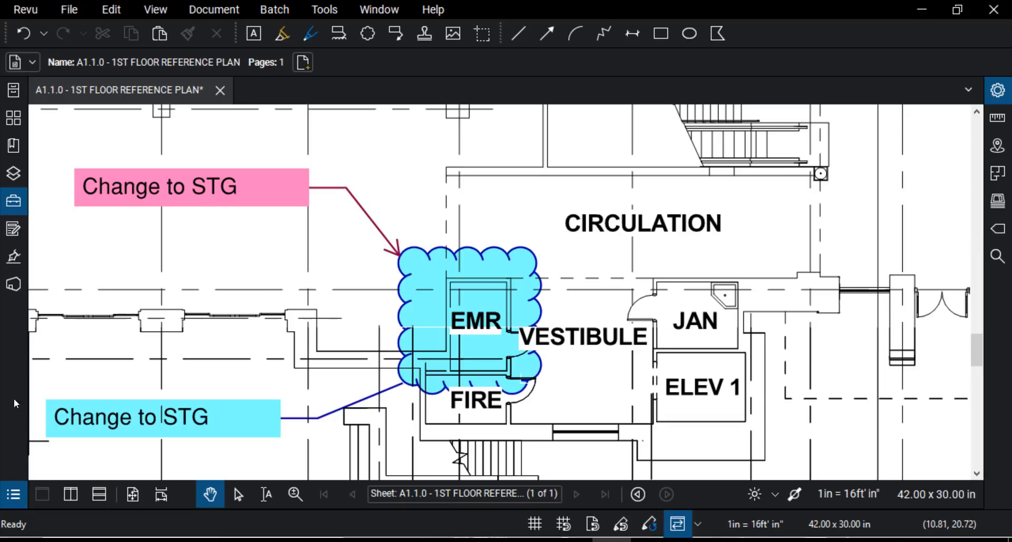
pyautogui.click(13, 494)
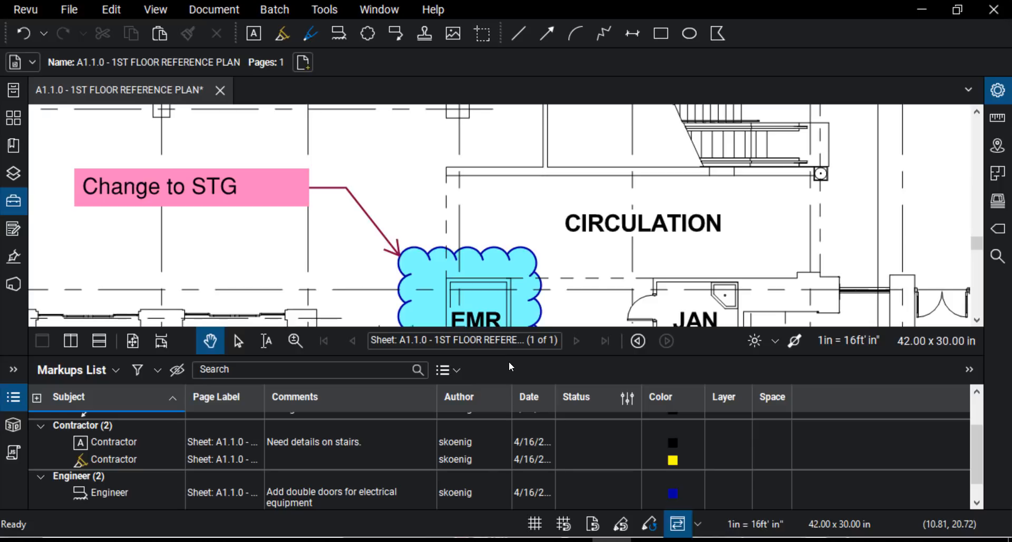
pyautogui.moveTo(509, 357); pyautogui.dragTo(509, 336)
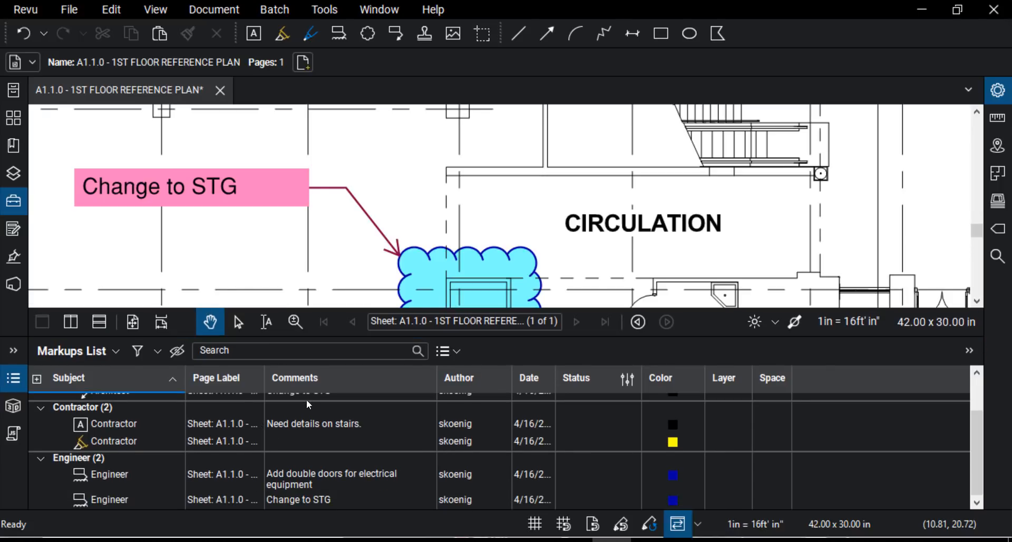
# Sort the Markups List by subject in descending order.
pyautogui.scroll(1, 155, 415)
pyautogui.scroll(-1, 155, 415)
pyautogui.click(121, 377)
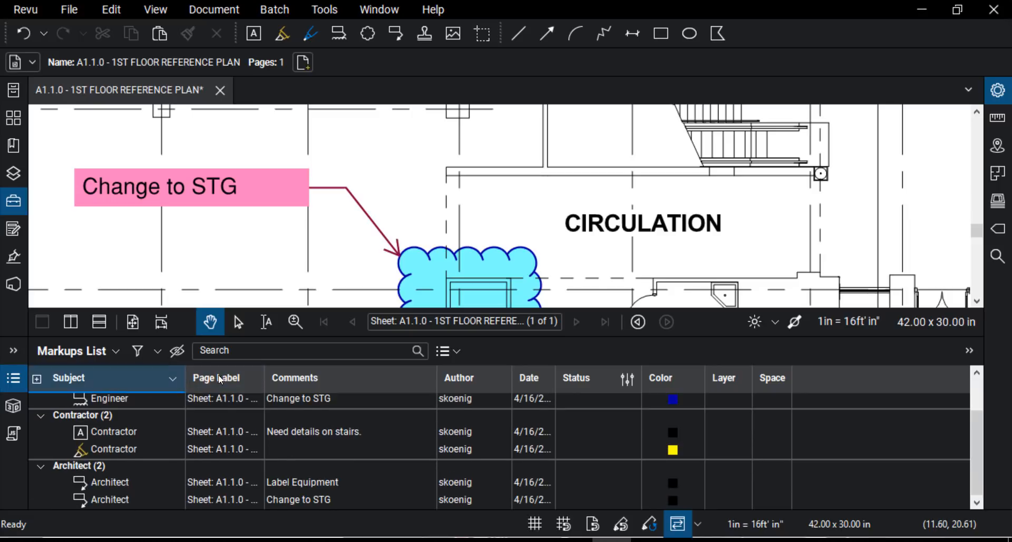
# Sort the Markups List by comments and by date in ascending order, and widen the Date column to show full timestamps.
pyautogui.click(381, 380)
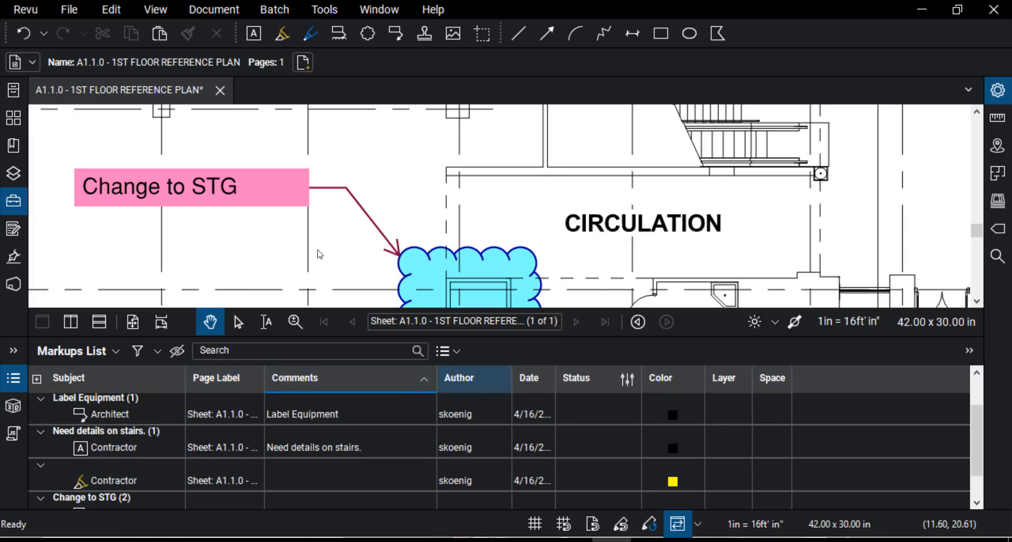
pyautogui.click(532, 379)
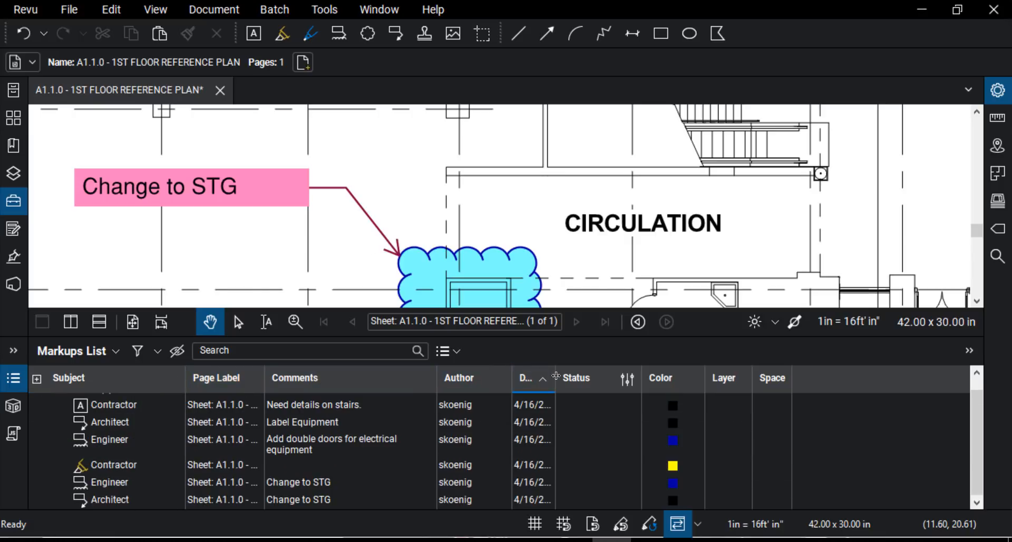
pyautogui.moveTo(555, 376); pyautogui.dragTo(639, 375)
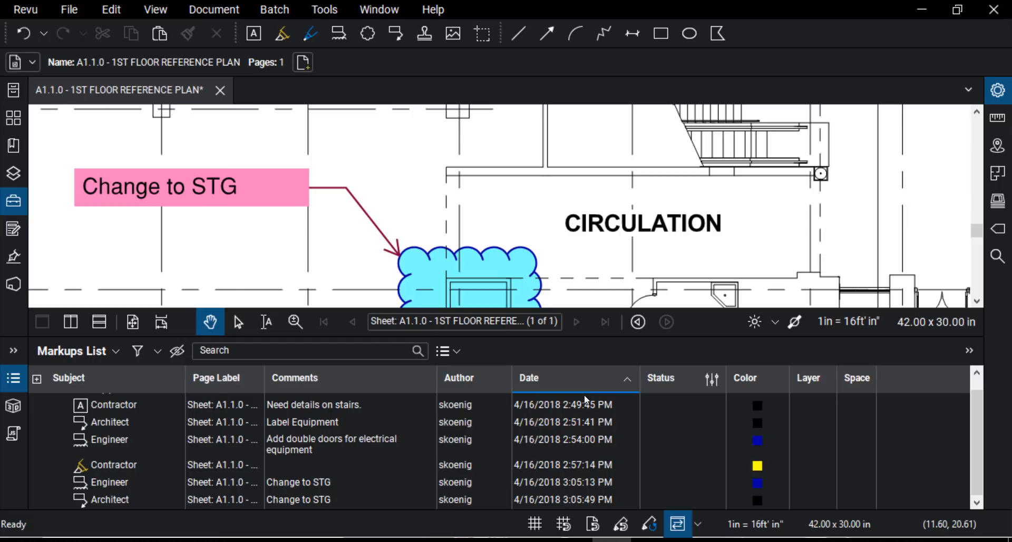
# Sort the Markups List by subject in ascending order and look through the grouped markups.
pyautogui.click(97, 378)
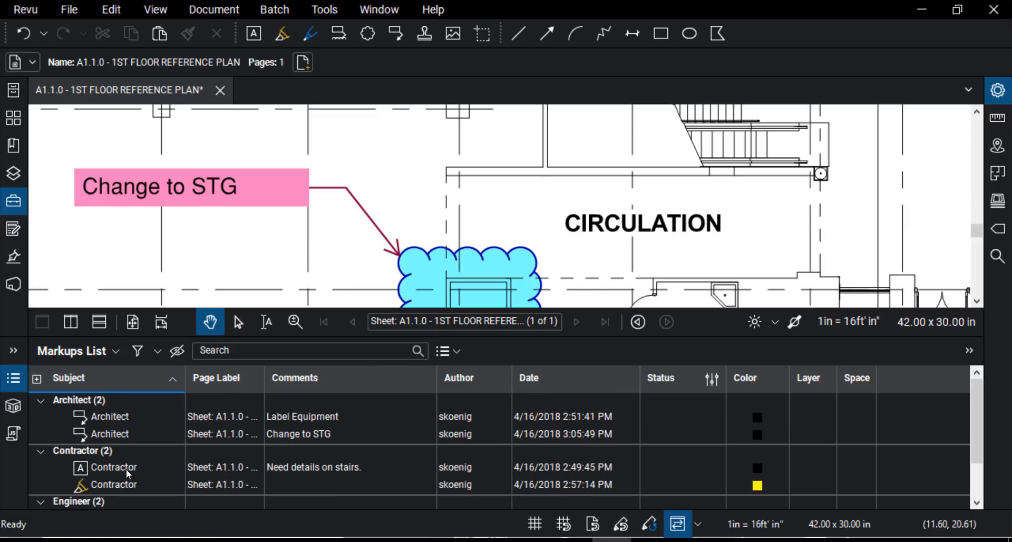
pyautogui.scroll(1, 125, 470)
pyautogui.scroll(-2, 127, 449)
pyautogui.scroll(1, 126, 440)
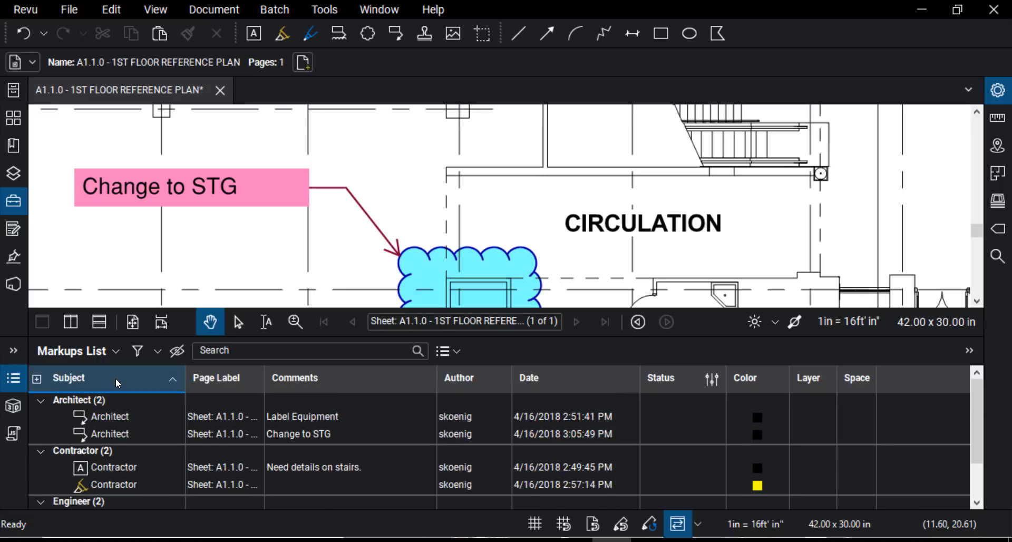
# Filter the Markups List by subject to show only the Contractor markups.
pyautogui.click(138, 350)
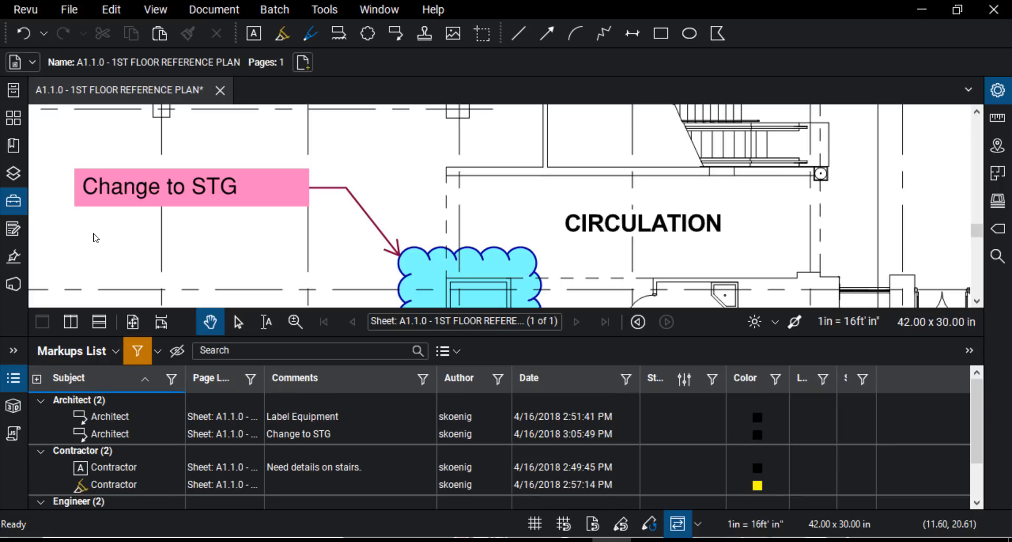
pyautogui.click(174, 379)
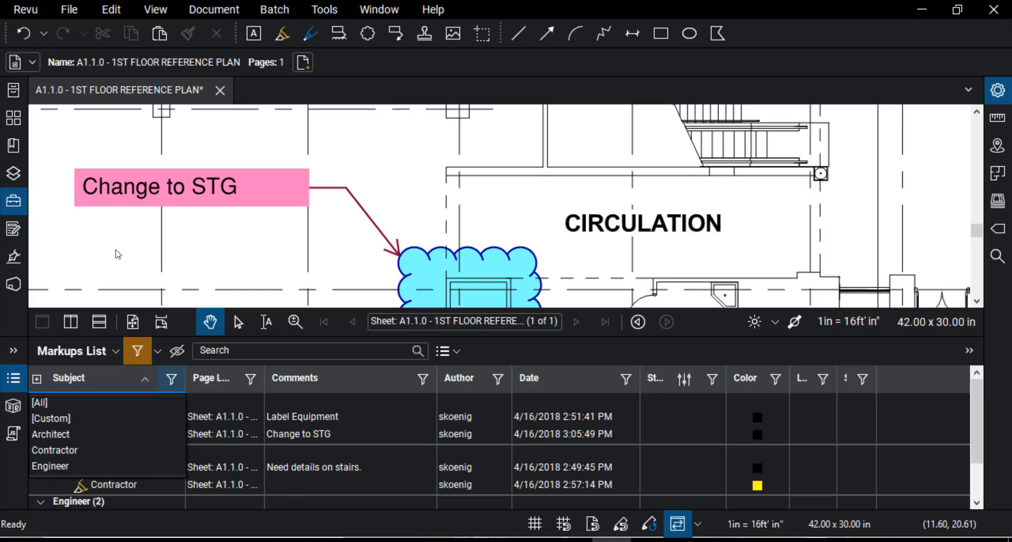
pyautogui.click(81, 450)
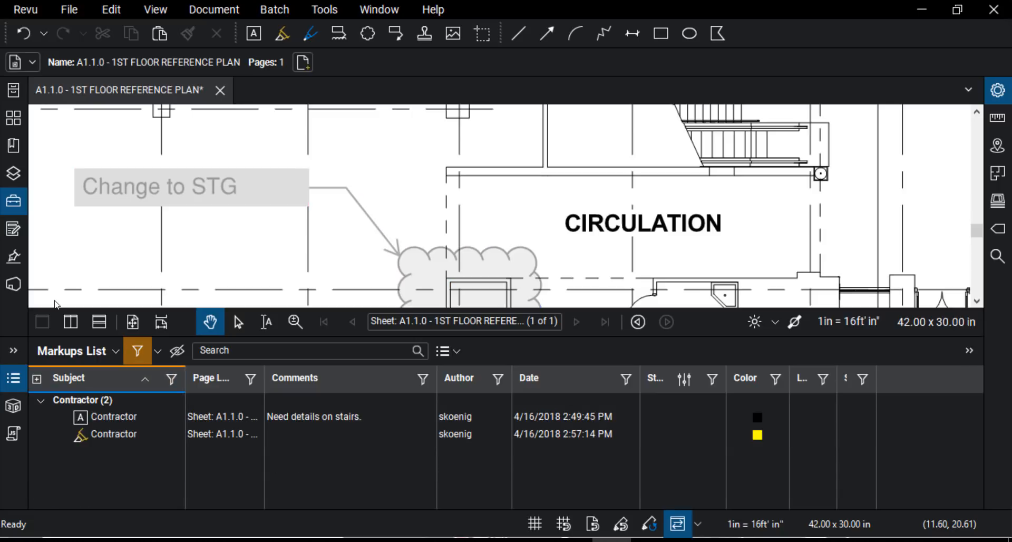
# Inspect the Contractor text box and the filtered-out callouts on the plan, and turn off the Markups List filter.
pyautogui.scroll(-3, 509, 224)
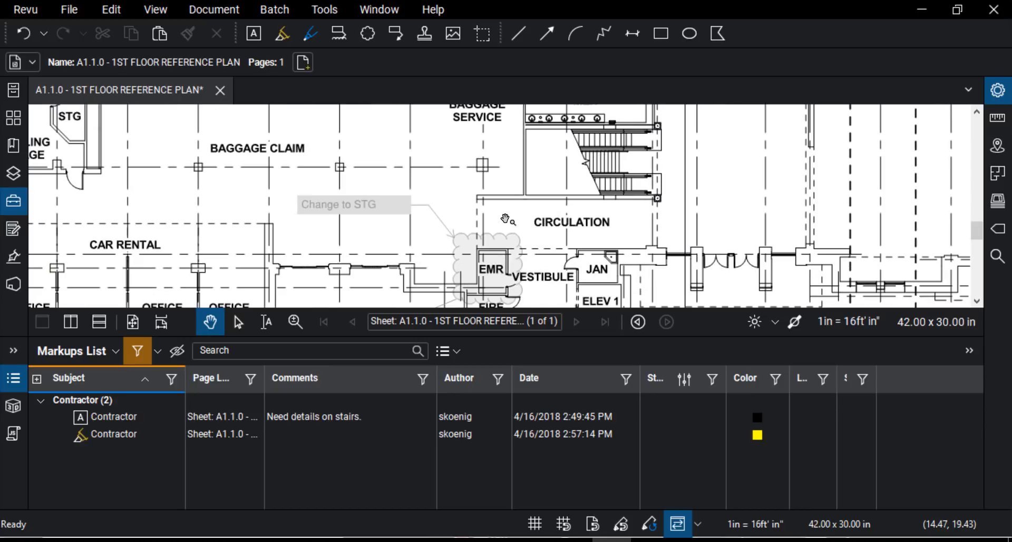
pyautogui.moveTo(395, 144); pyautogui.dragTo(598, 213)
pyautogui.scroll(-3, 462, 197)
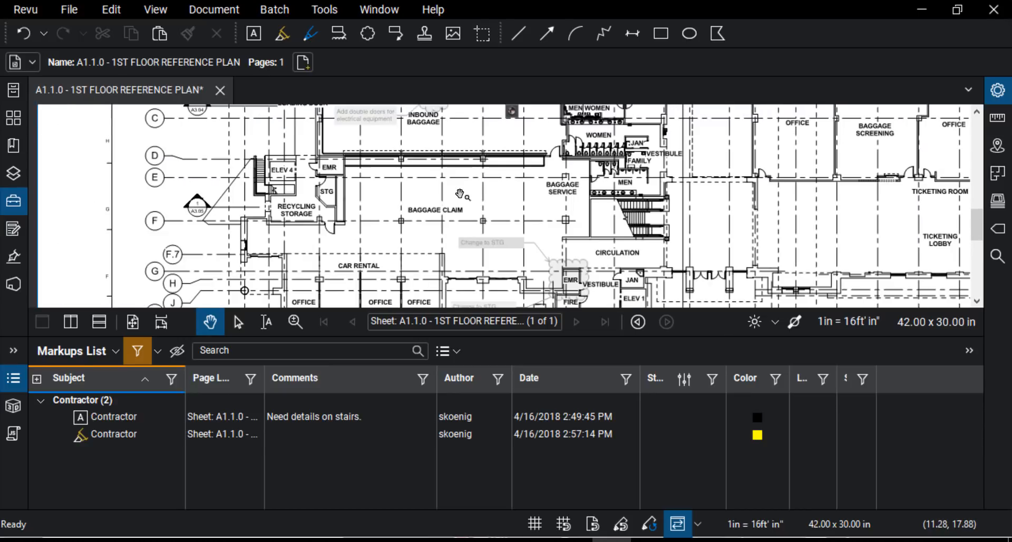
pyautogui.moveTo(479, 162); pyautogui.dragTo(429, 219)
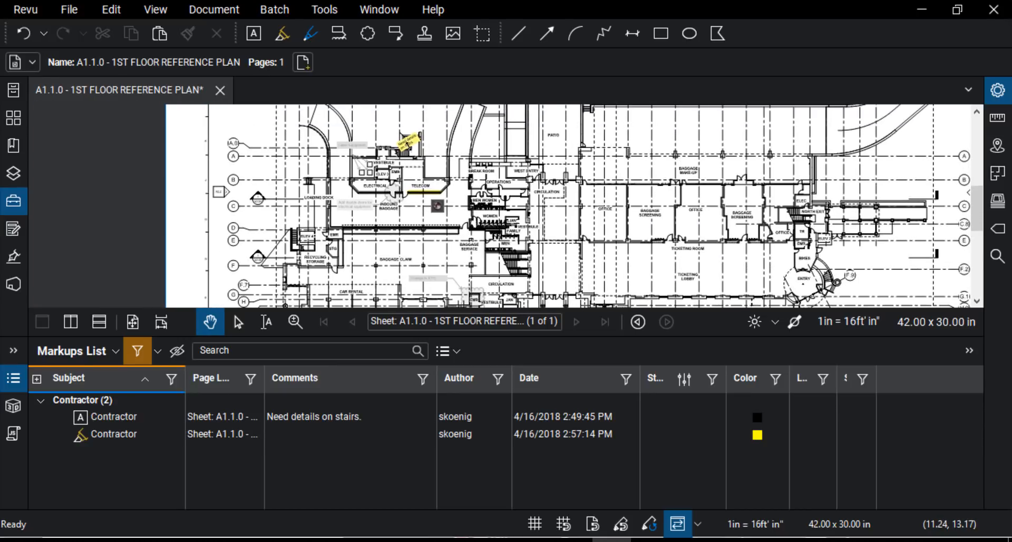
pyautogui.scroll(5, 410, 146)
pyautogui.scroll(4, 480, 186)
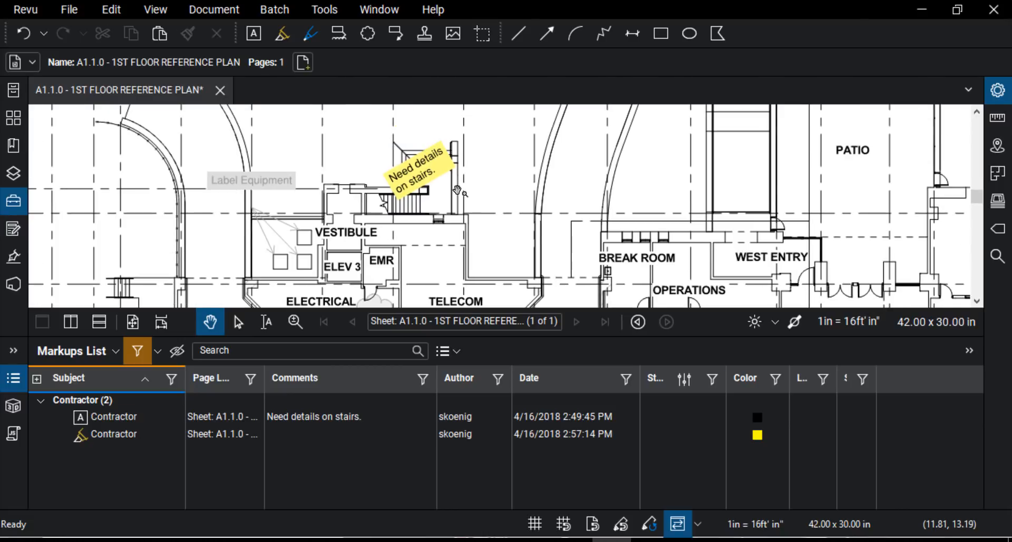
pyautogui.moveTo(494, 203); pyautogui.dragTo(508, 155)
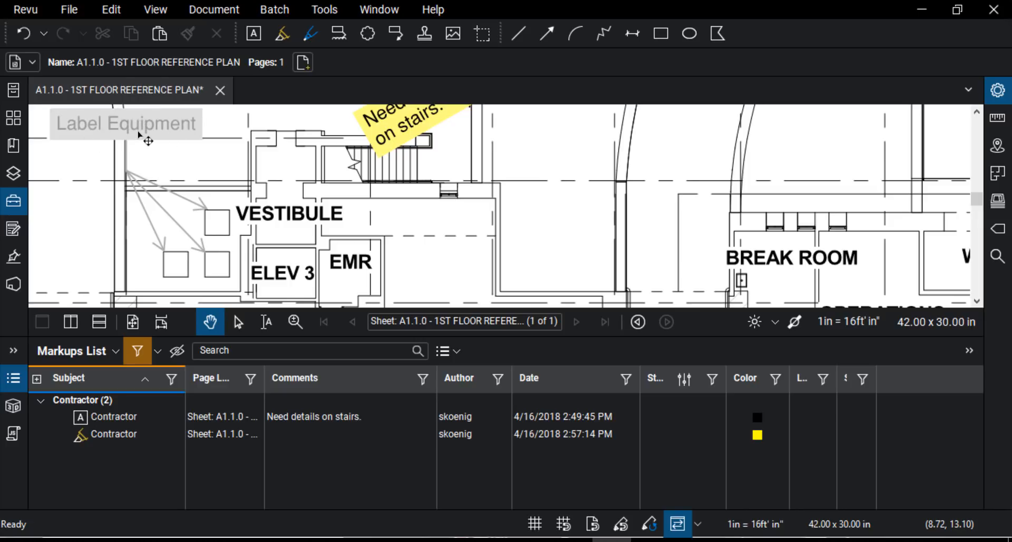
pyautogui.click(138, 351)
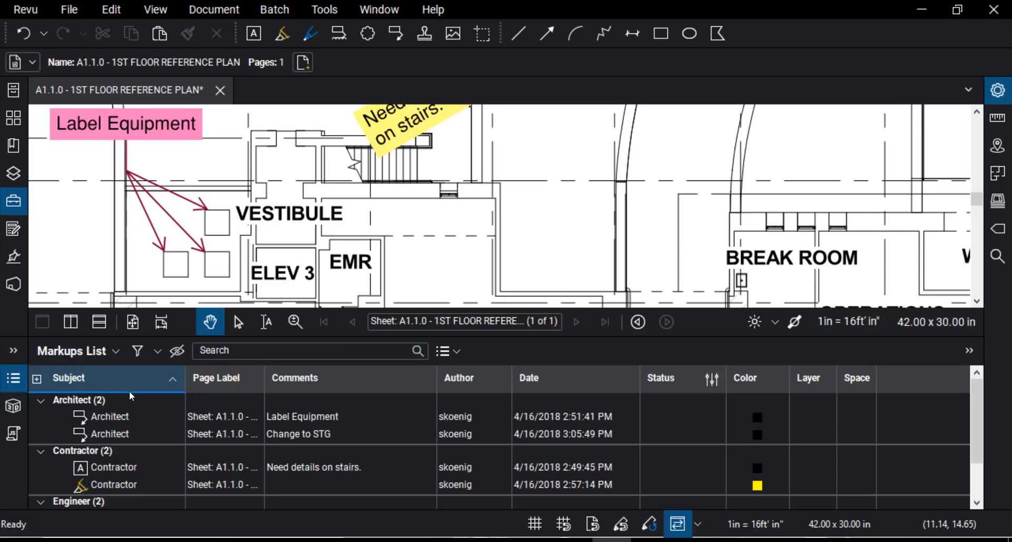
# Hide the Color column in the Markups List.
pyautogui.click(114, 351)
pyautogui.moveTo(103, 373)
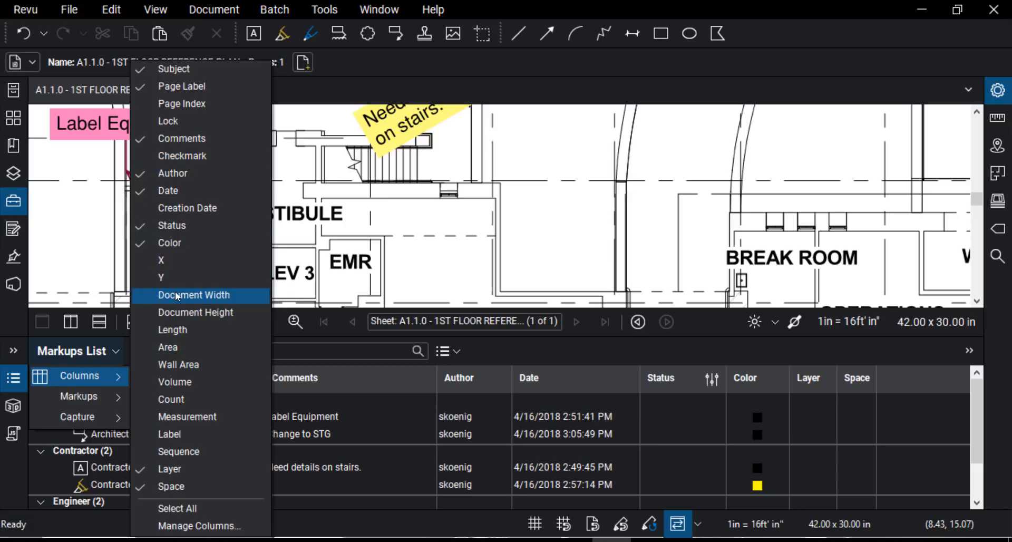
pyautogui.click(190, 251)
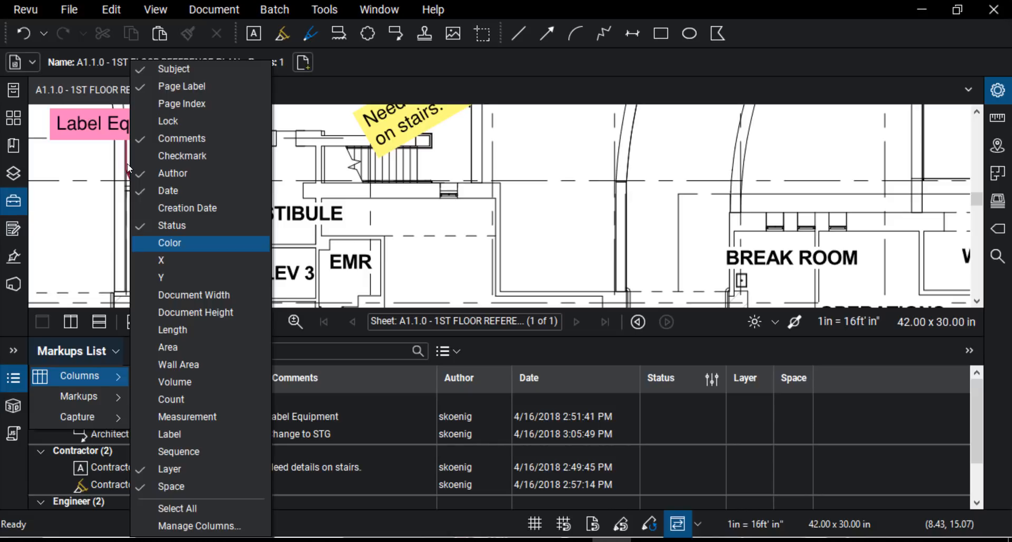
# View the custom column and column template options in Manage Columns and close the dialog without applying changes.
pyautogui.click(194, 525)
pyautogui.click(448, 136)
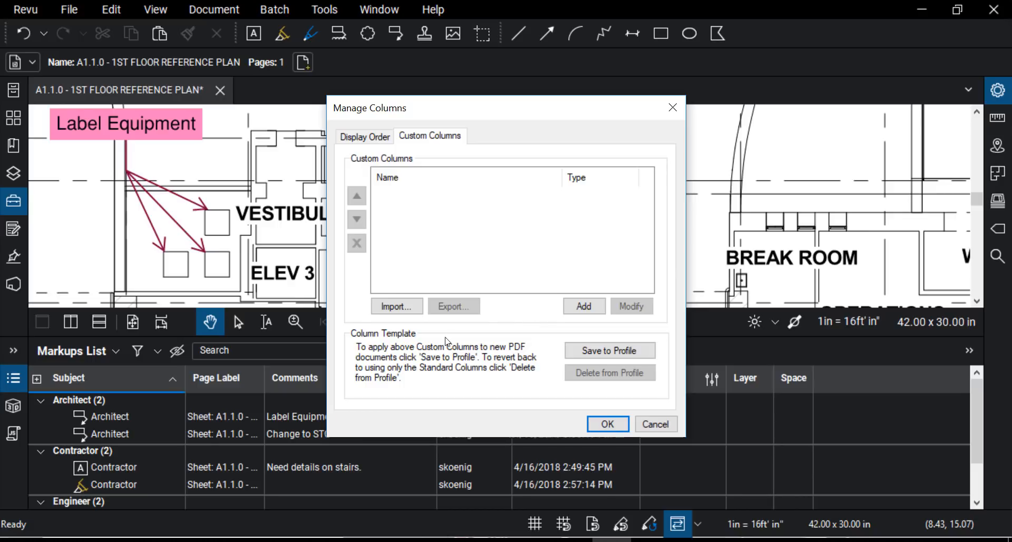
pyautogui.click(514, 363)
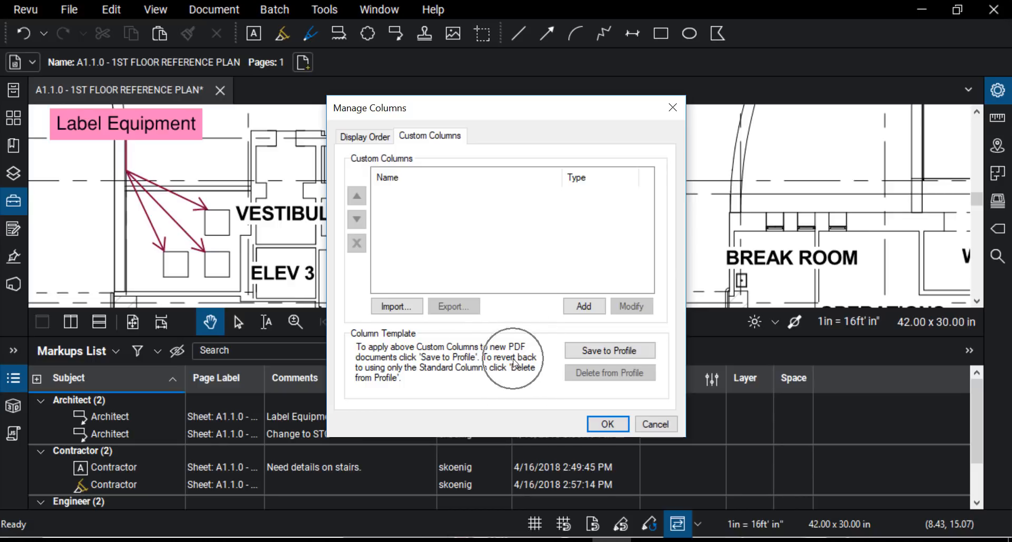
pyautogui.click(608, 352)
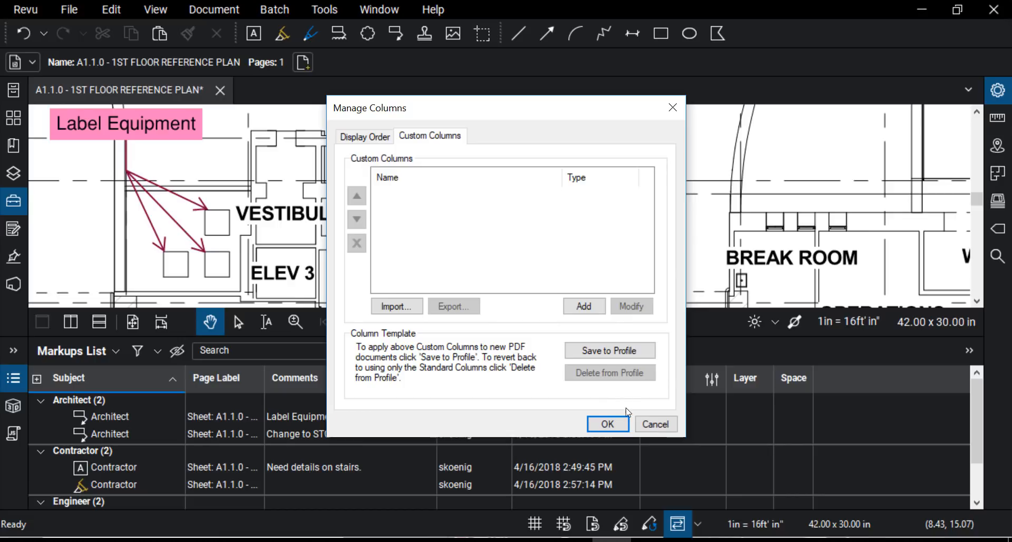
pyautogui.click(659, 424)
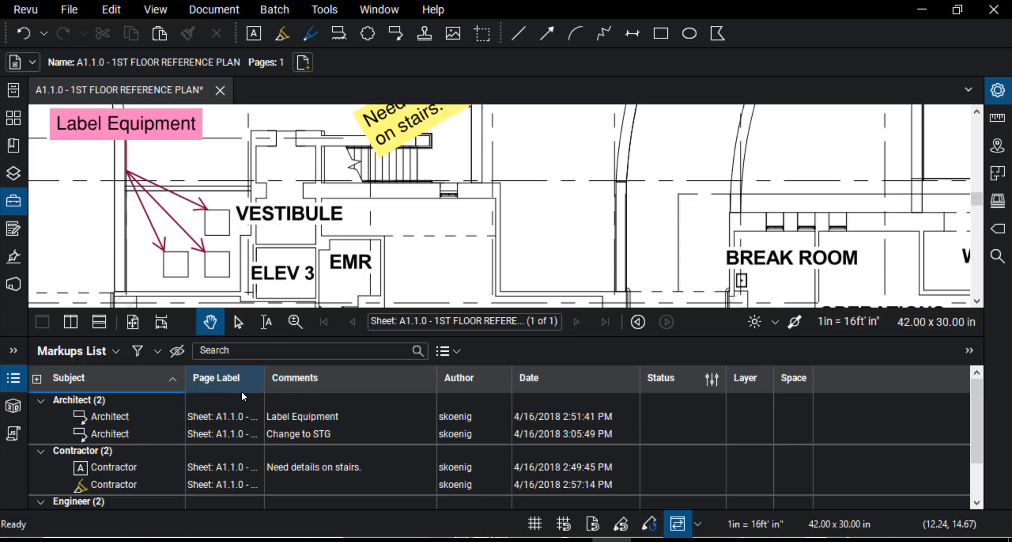
# Open A1.1.1 - 1ST FLOOR PLAN SOUTH.pdf from the pinned Monthly Webinar Series files.
pyautogui.click(13, 91)
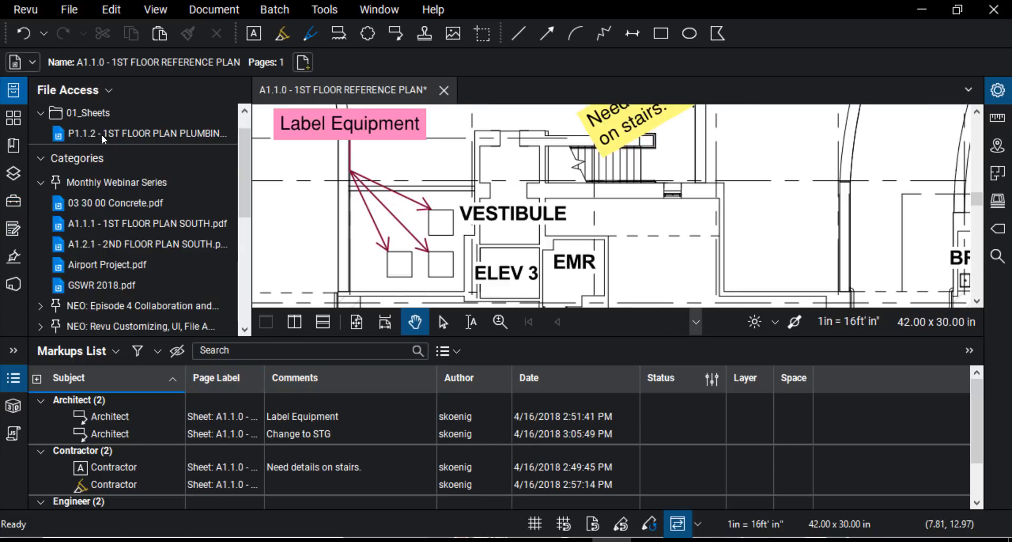
pyautogui.doubleClick(137, 224)
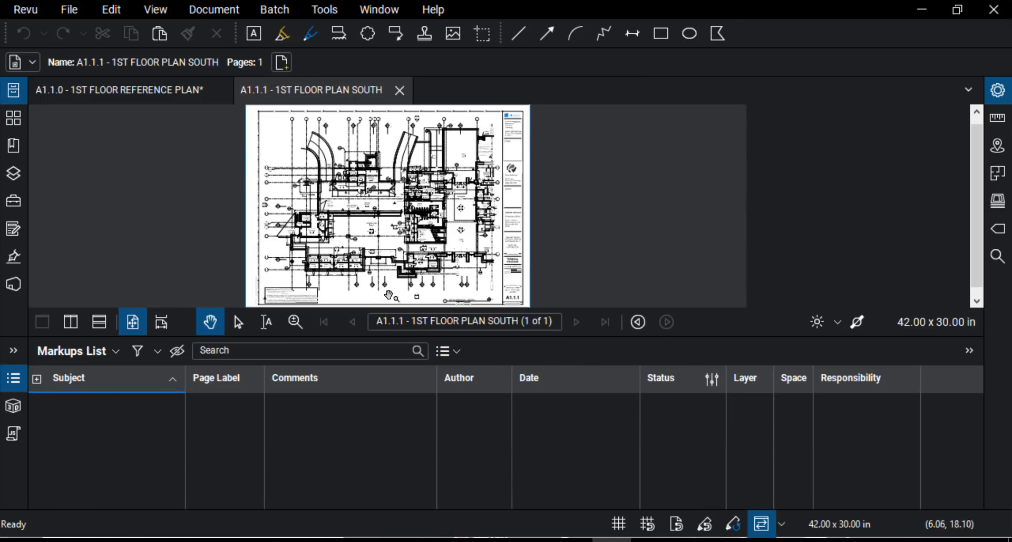
pyautogui.click(347, 446)
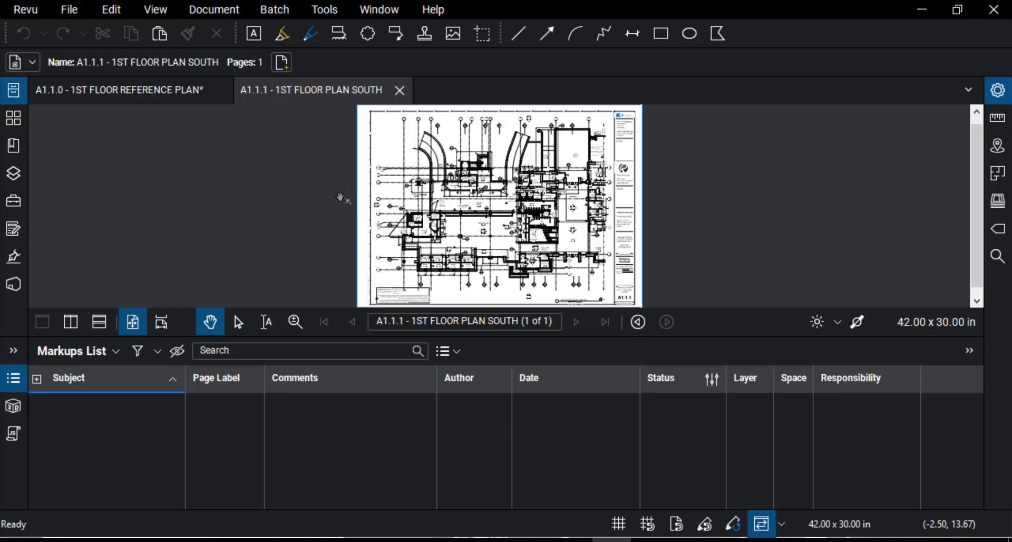
# Import the markups from all three A1.1.1 - 1ST FLOOR PLAN - SOUTH PDFs in the Import Comments folder into the open plan.
pyautogui.click(103, 351)
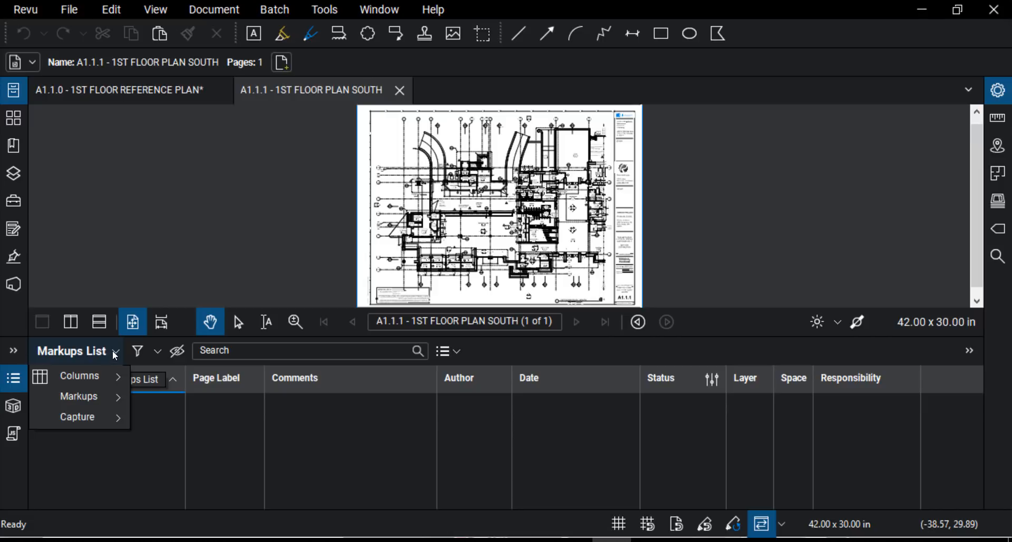
pyautogui.click(113, 400)
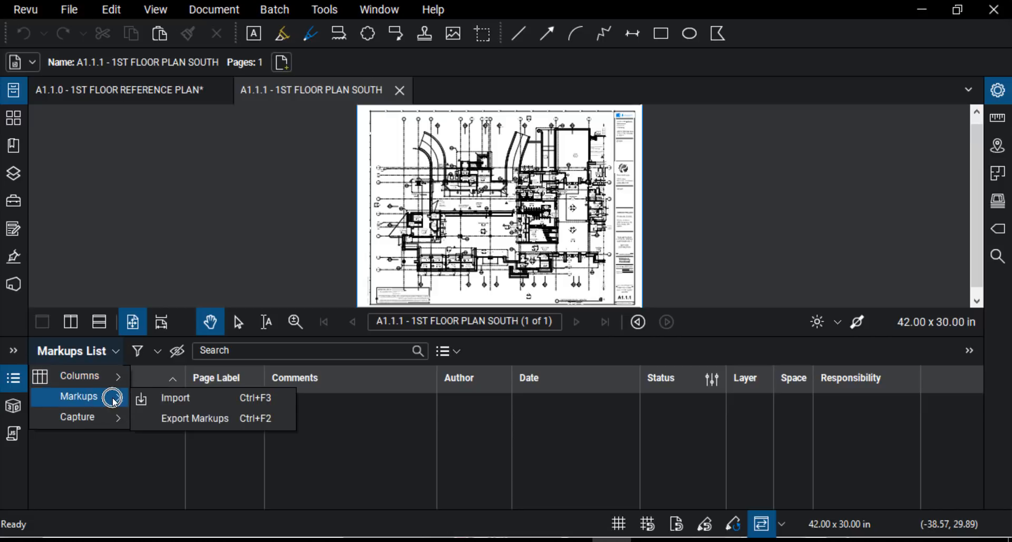
pyautogui.click(200, 398)
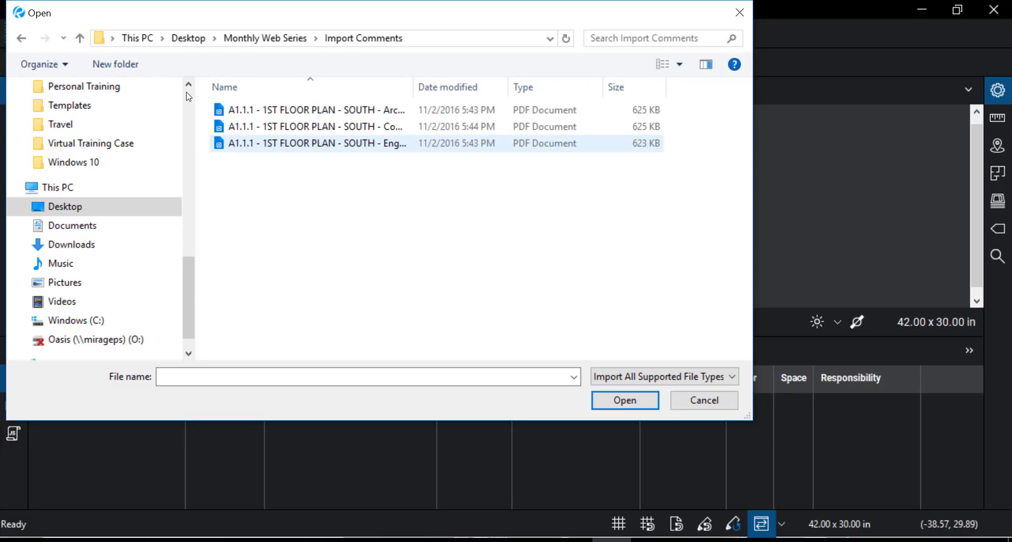
pyautogui.click(296, 110)
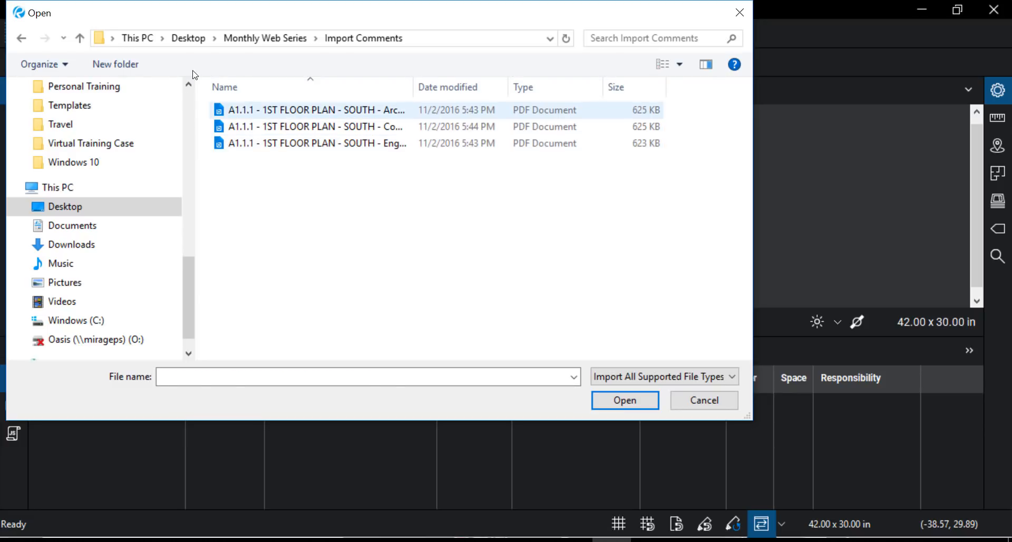
pyautogui.keyDown('shift'); pyautogui.click(299, 143); pyautogui.keyUp('shift')
pyautogui.click(620, 401)
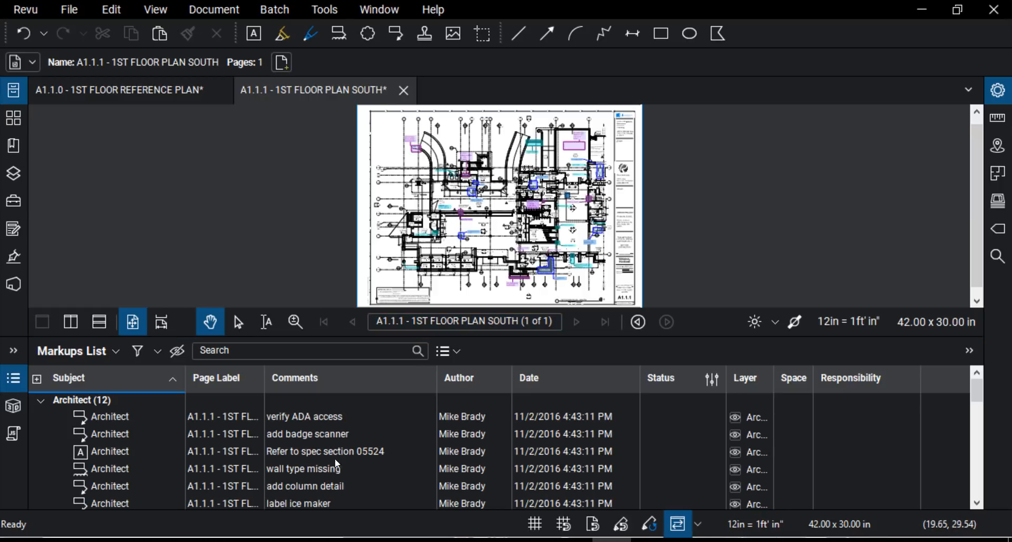
# Review the imported markups in the Markups List, collapse the list, and examine the markups across the south floor plan.
pyautogui.scroll(-10, 160, 456)
pyautogui.scroll(10, 160, 457)
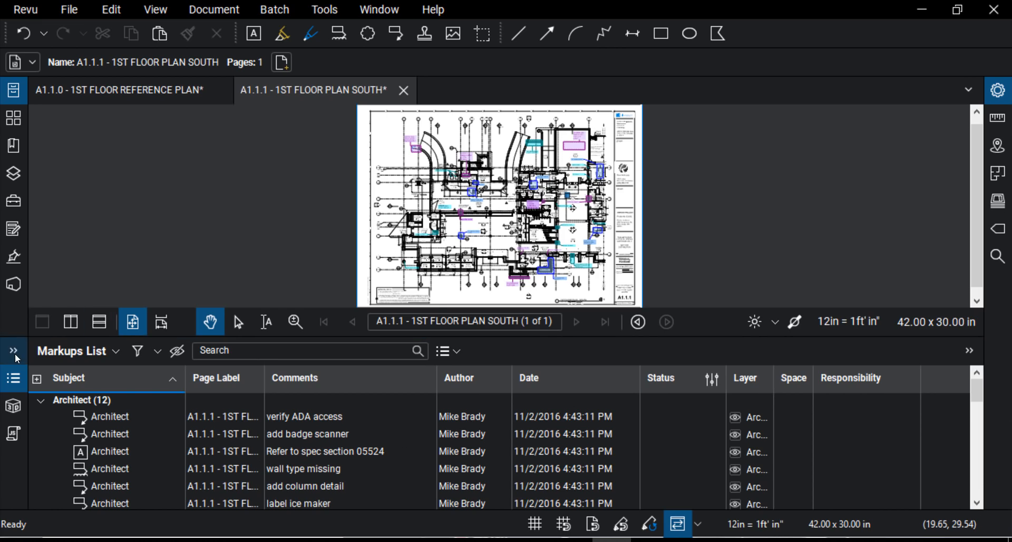
pyautogui.click(13, 378)
pyautogui.scroll(5, 613, 202)
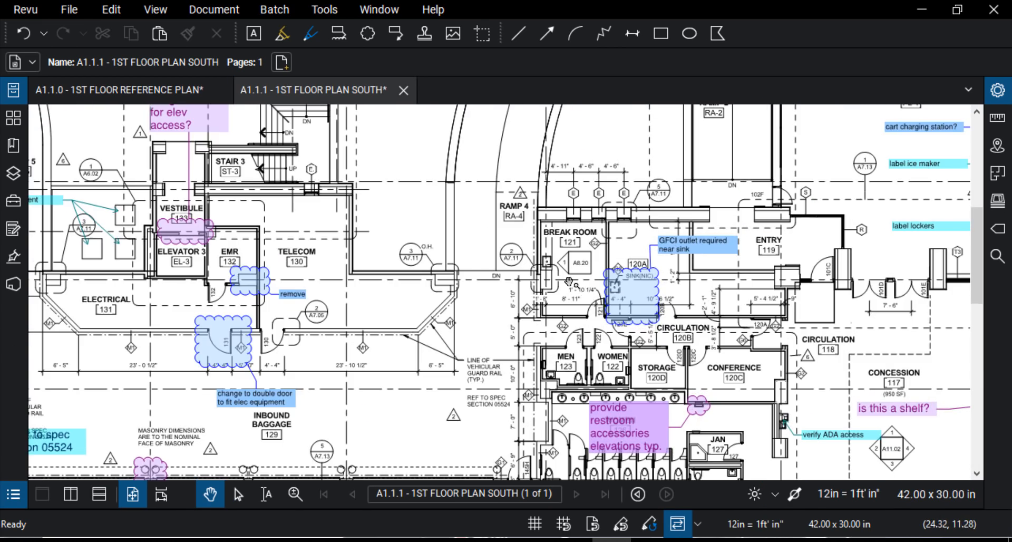
pyautogui.moveTo(509, 289); pyautogui.dragTo(469, 183)
pyautogui.moveTo(708, 329); pyautogui.dragTo(575, 291)
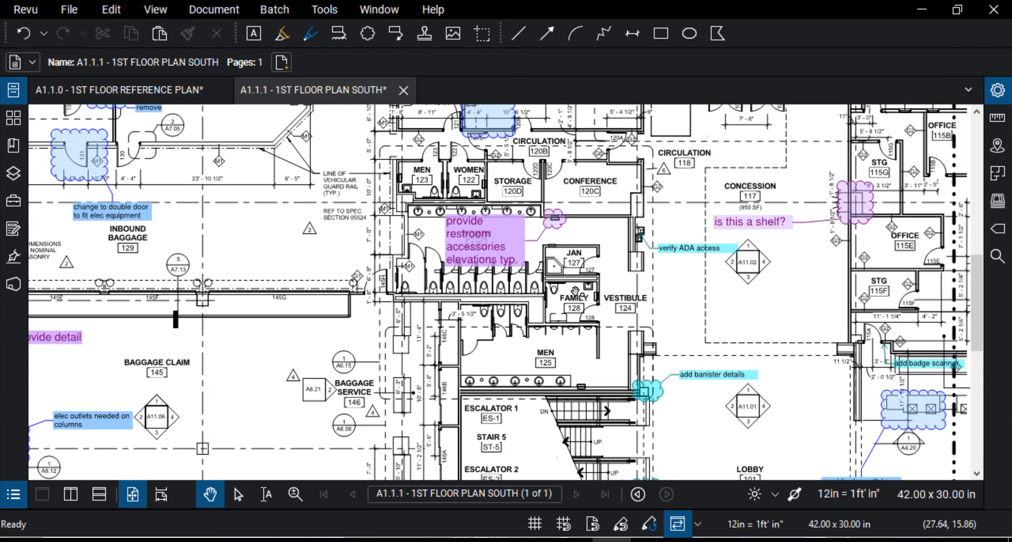
pyautogui.moveTo(442, 364); pyautogui.dragTo(448, 288)
pyautogui.moveTo(245, 203); pyautogui.dragTo(476, 206)
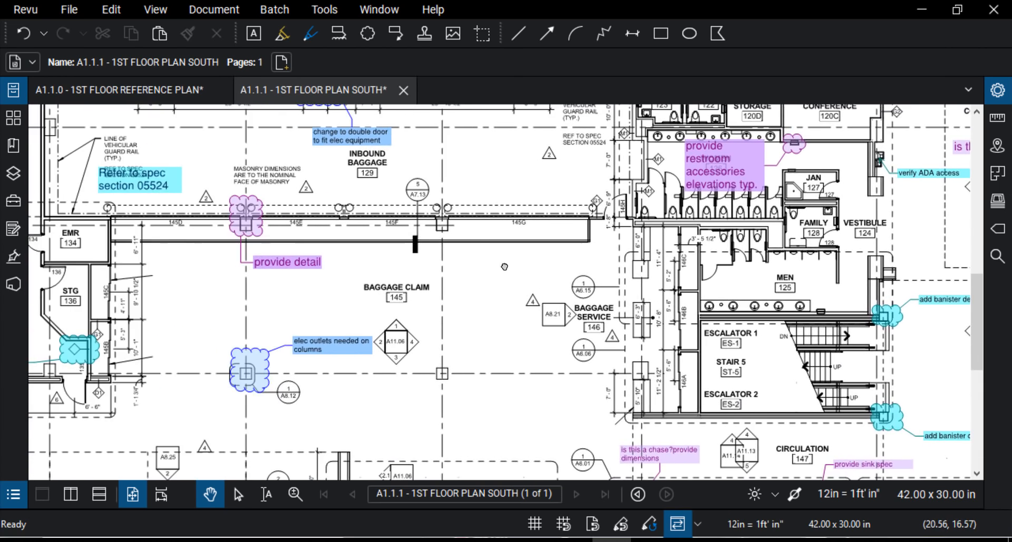
pyautogui.moveTo(530, 279); pyautogui.dragTo(617, 382)
# Return to the A1.1.0 - 1ST FLOOR REFERENCE PLAN document and show the Markups List again.
pyautogui.click(106, 88)
pyautogui.scroll(-2, 583, 232)
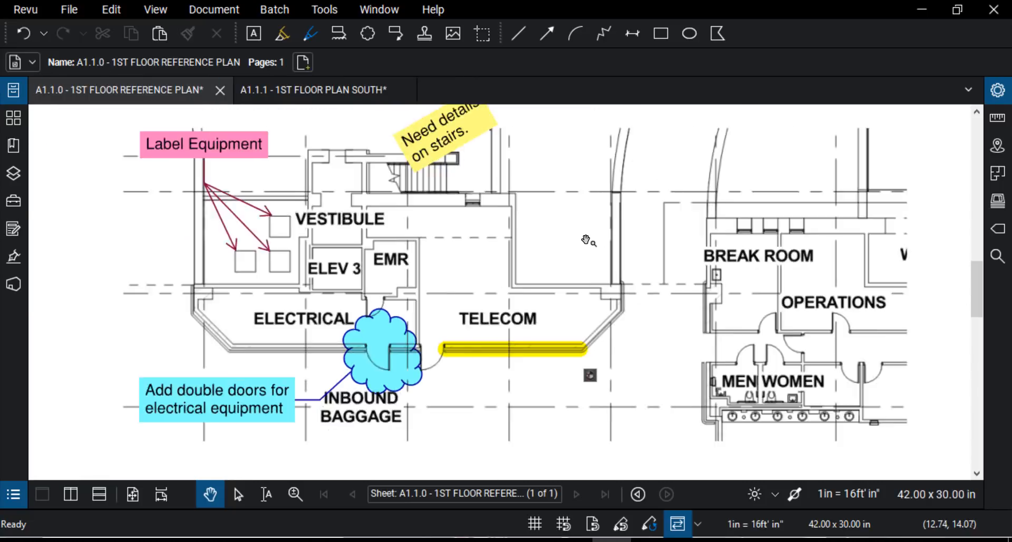
pyautogui.moveTo(576, 218); pyautogui.dragTo(581, 225)
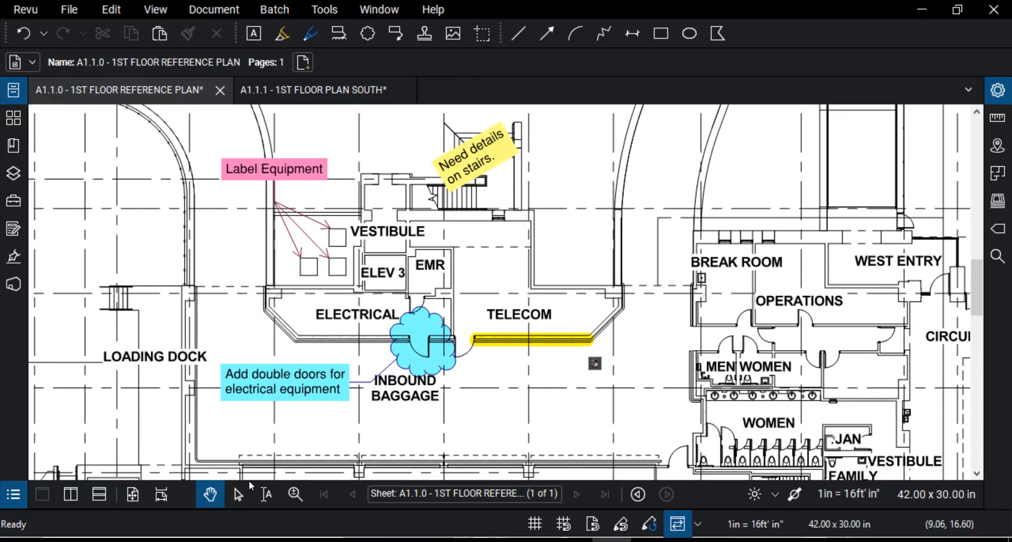
pyautogui.click(13, 494)
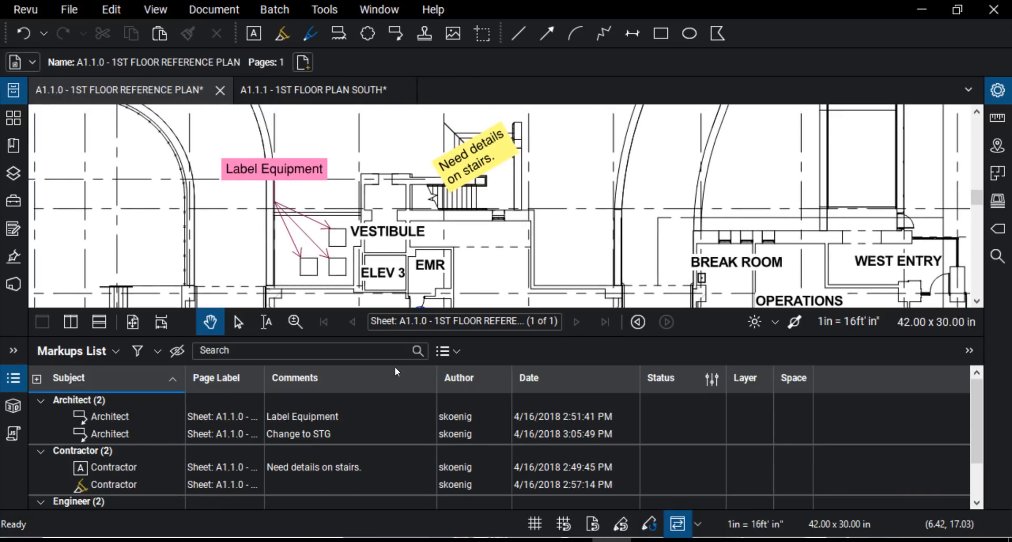
# Start a PDF summary of the markups and review its column, filter and sort, and output settings.
pyautogui.click(448, 351)
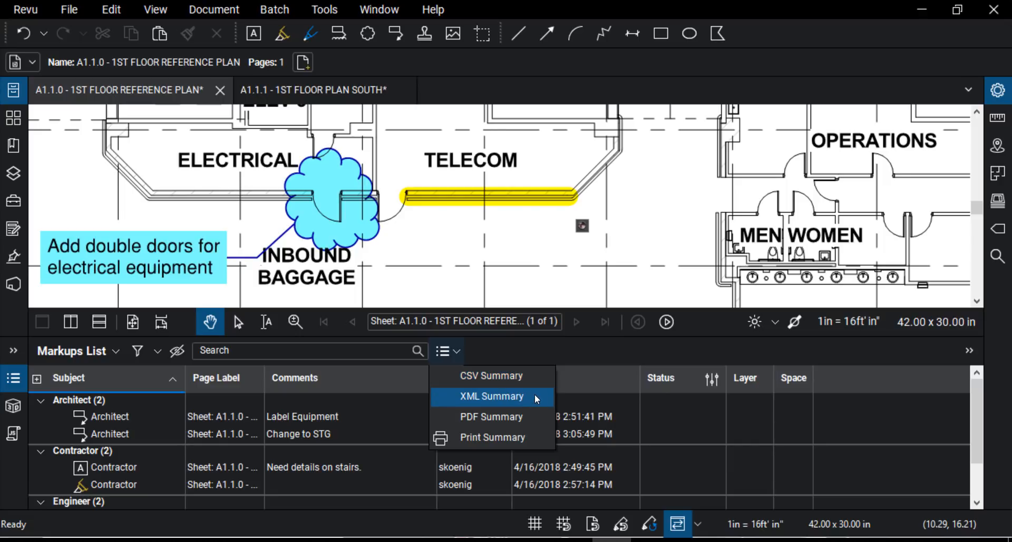
pyautogui.click(507, 414)
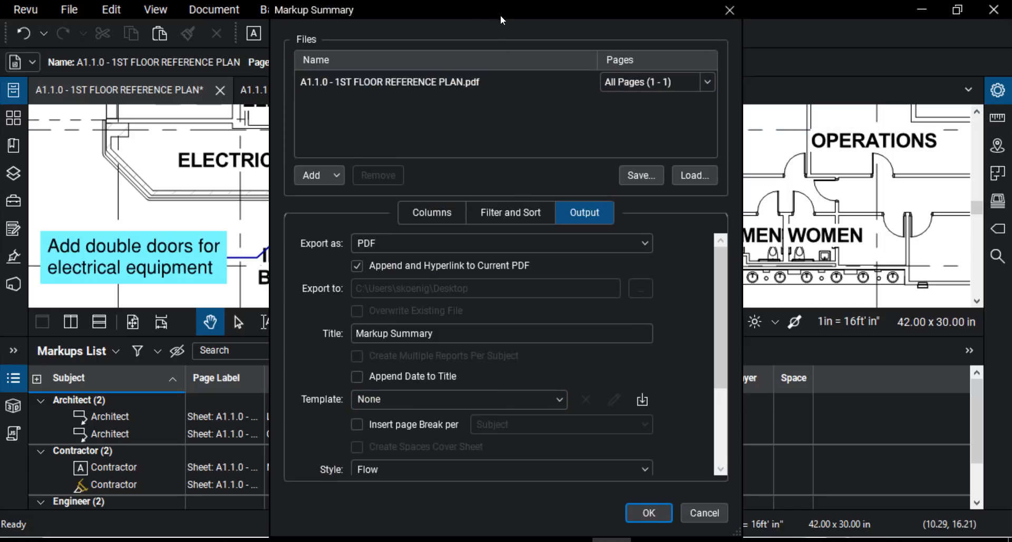
pyautogui.click(435, 214)
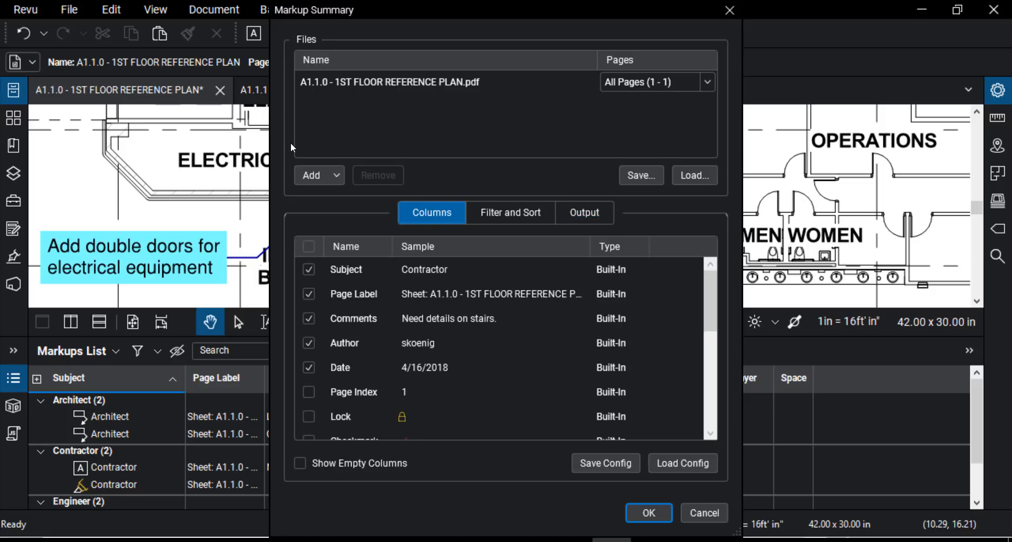
pyautogui.scroll(-8, 333, 369)
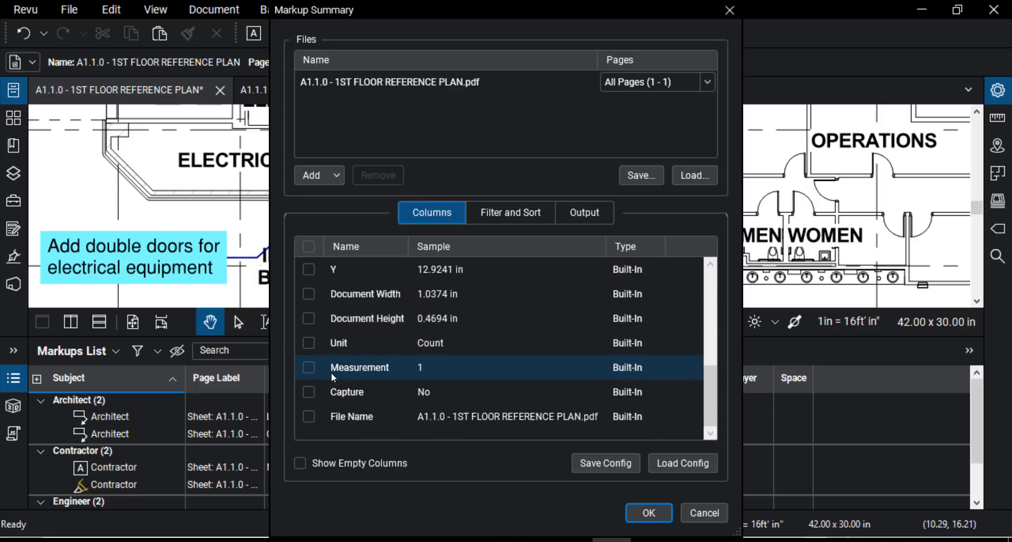
pyautogui.scroll(8, 331, 374)
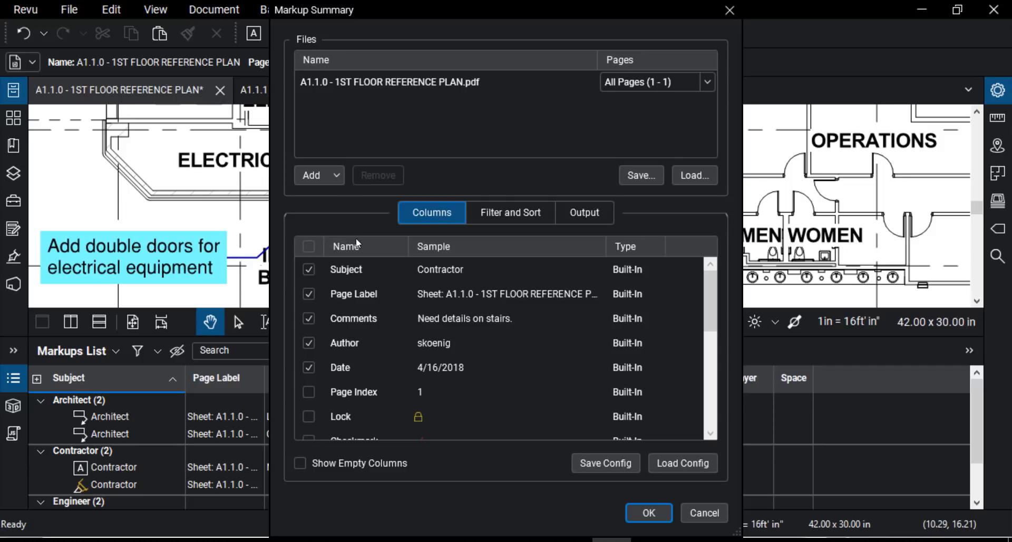
pyautogui.click(509, 213)
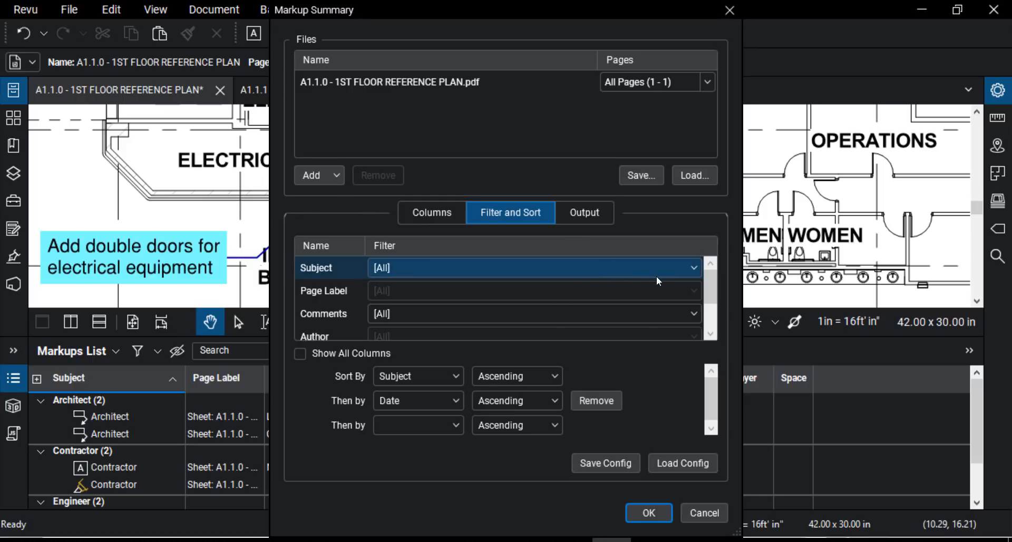
pyautogui.click(583, 211)
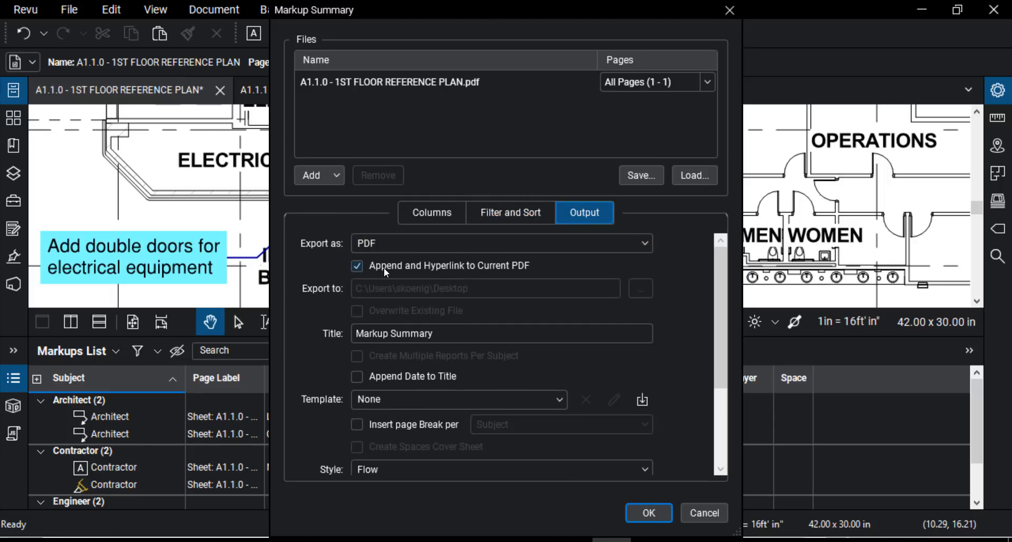
pyautogui.press('ctrl')
pyautogui.press('ctrl')
pyautogui.press('ctrl')
pyautogui.press('ctrl')
pyautogui.scroll(-3, 422, 337)
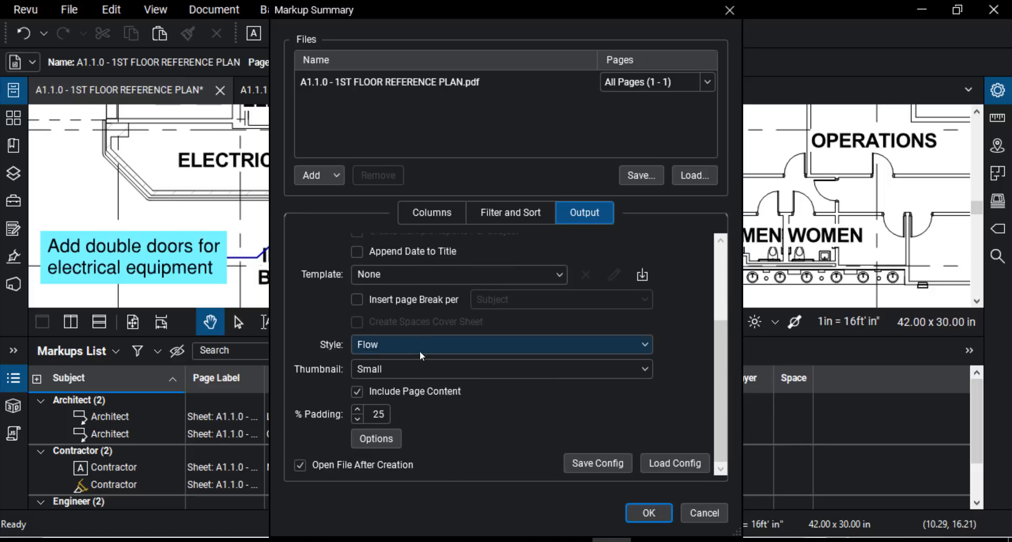
pyautogui.press('ctrl')
# Include the capture media addendum with media attached as linked files, and generate the summary appended to the current PDF.
pyautogui.click(373, 439)
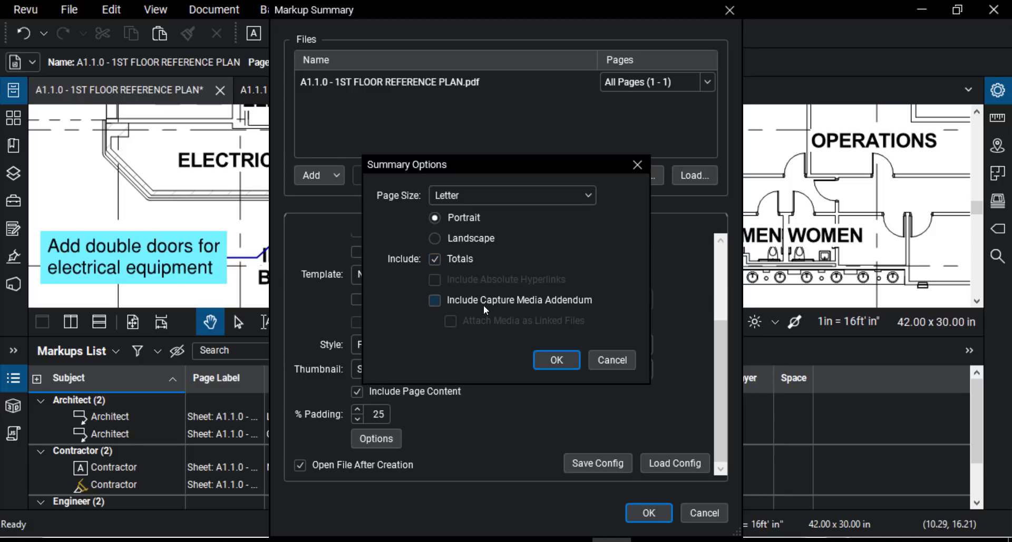
pyautogui.press('ctrl')
pyautogui.click(460, 297)
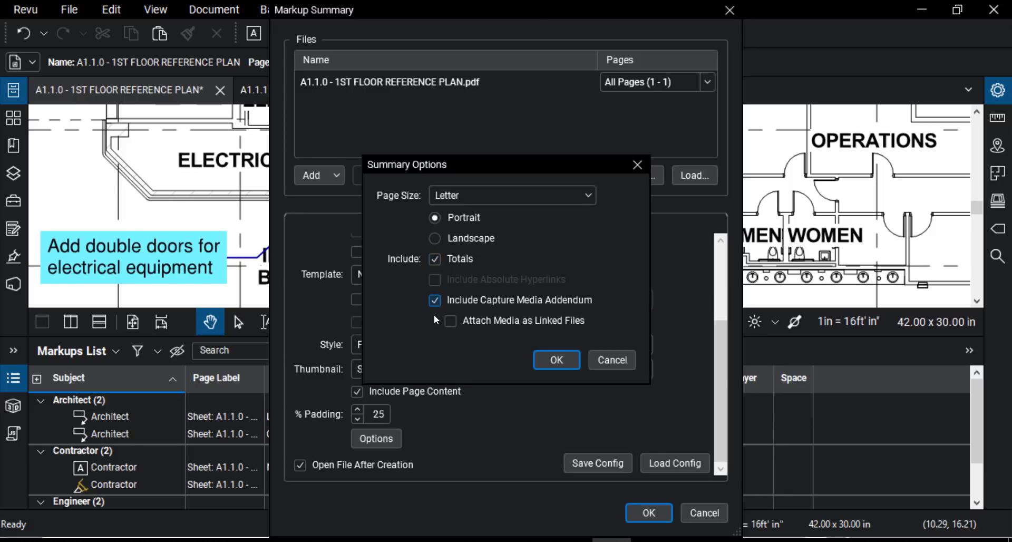
pyautogui.click(486, 321)
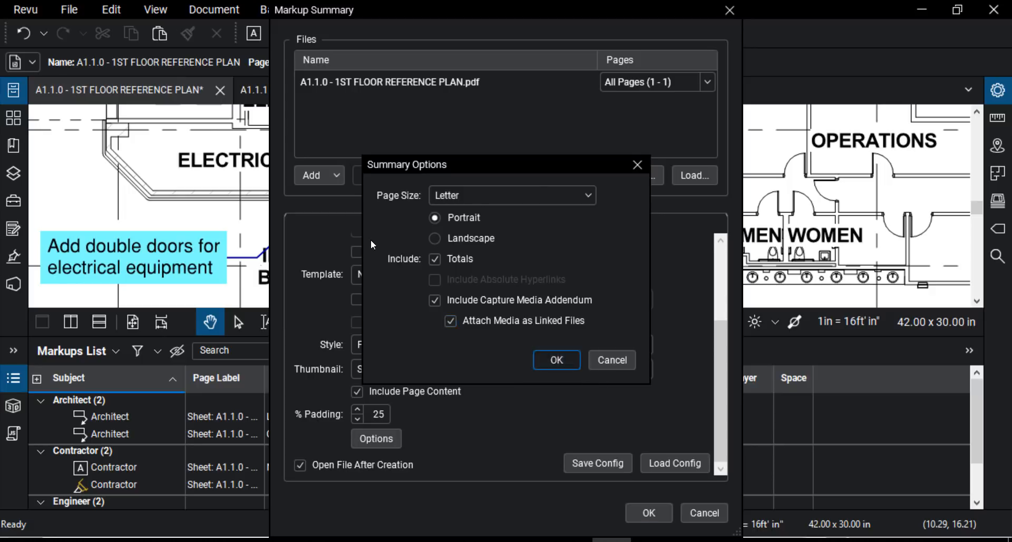
pyautogui.click(558, 361)
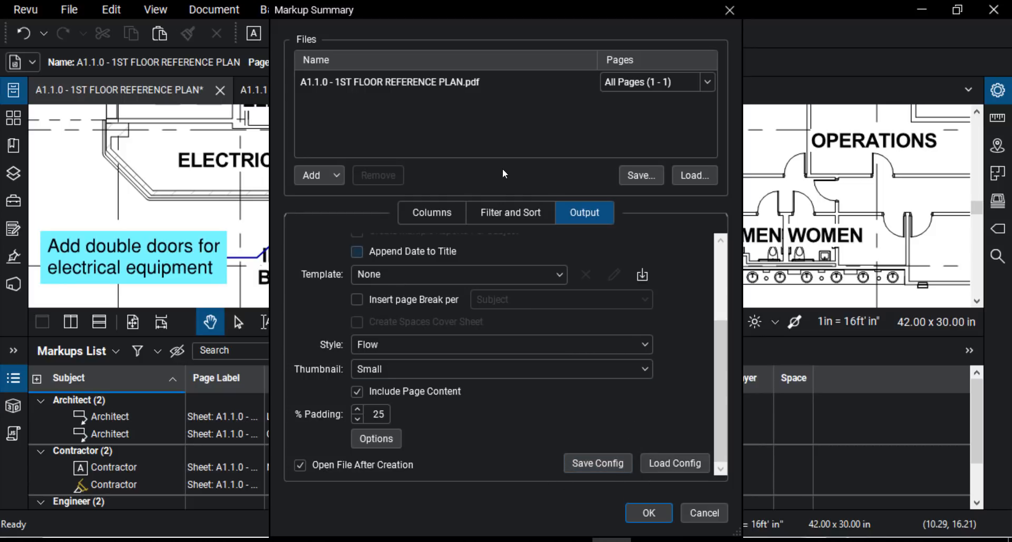
pyautogui.click(683, 462)
pyautogui.click(660, 514)
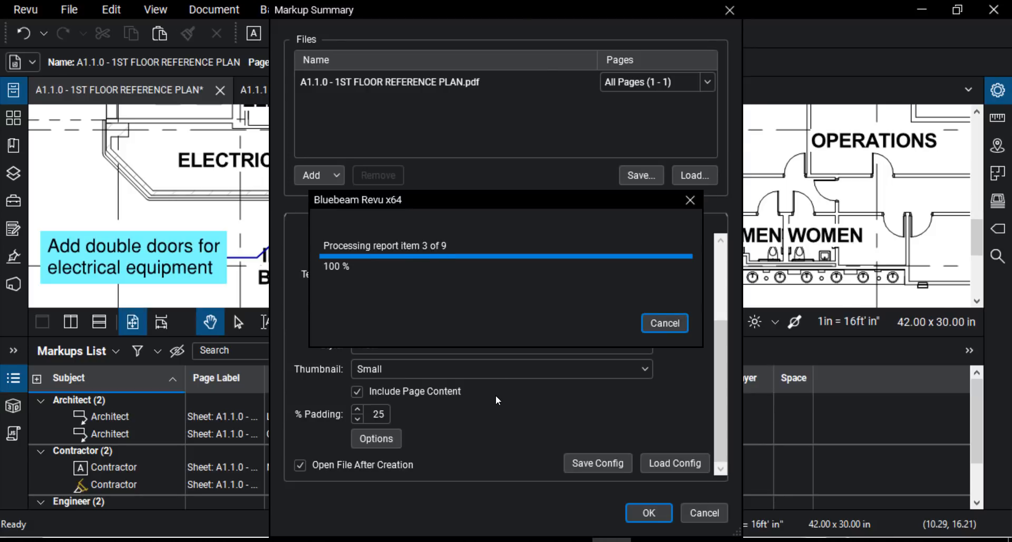
# Read through the appended Markup Summary page and follow the TELECOM highlight's thumbnail link to the plan.
pyautogui.scroll(5, 496, 153)
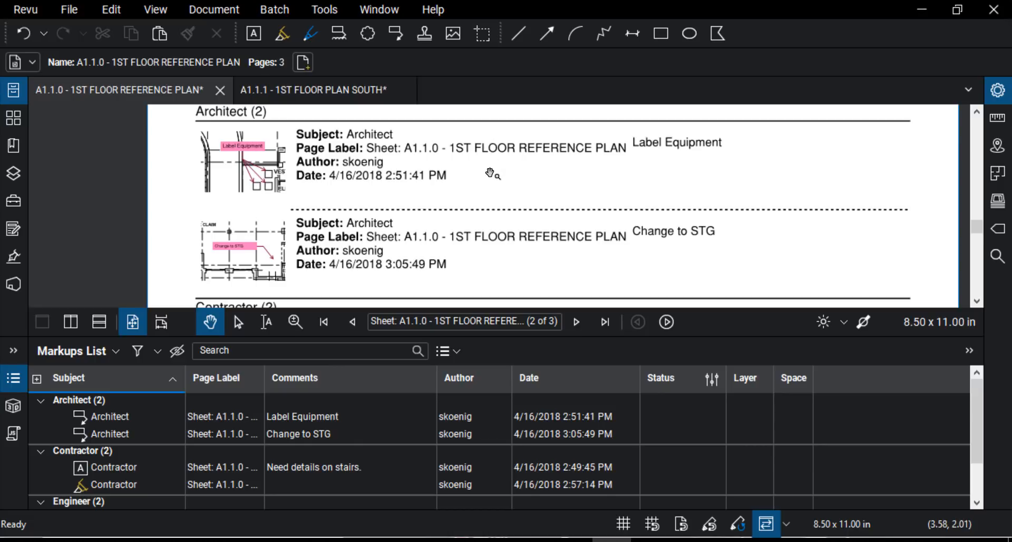
pyautogui.scroll(2, 492, 174)
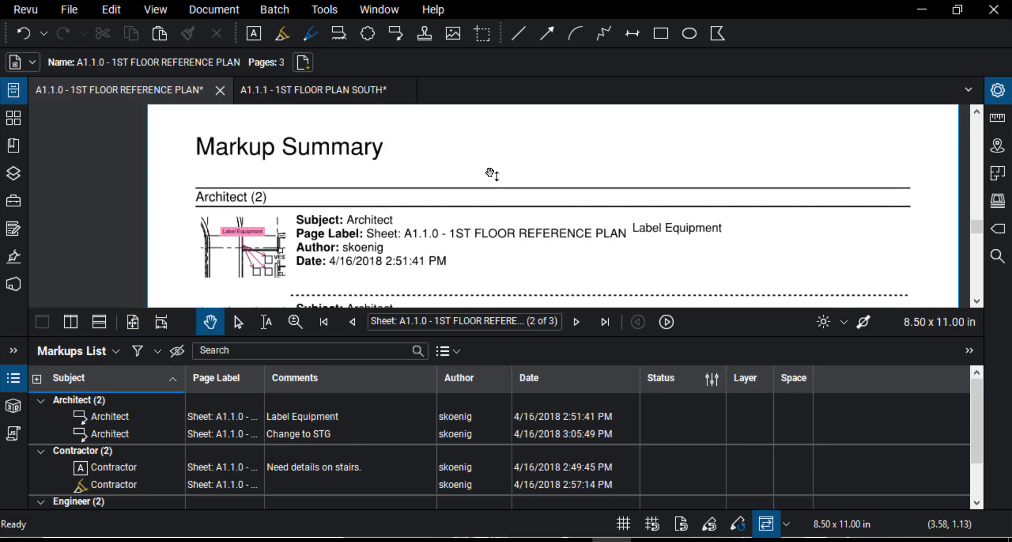
pyautogui.scroll(-3, 490, 174)
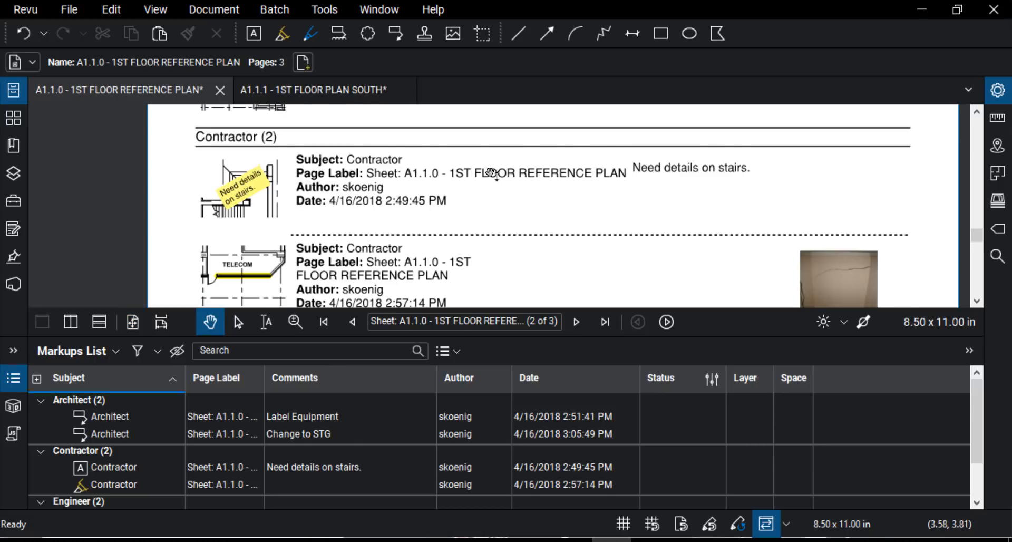
pyautogui.scroll(-1, 491, 174)
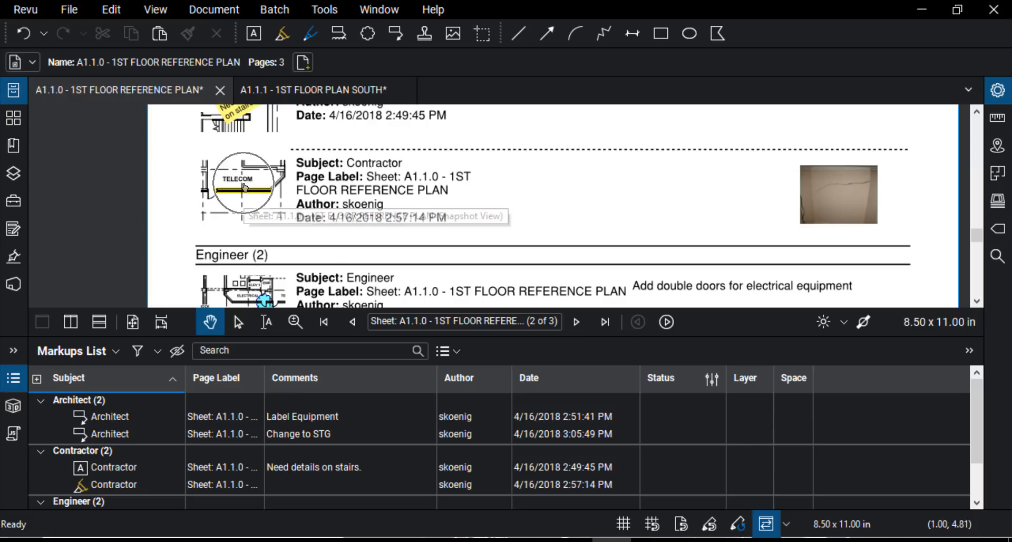
pyautogui.press('ctrl')
pyautogui.press('ctrl')
pyautogui.press('ctrl')
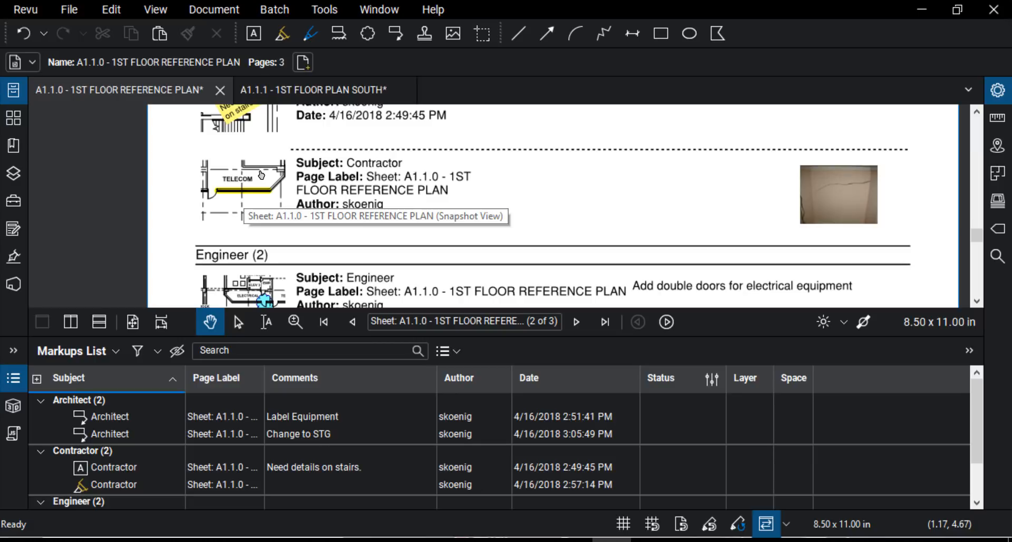
pyautogui.click(261, 175)
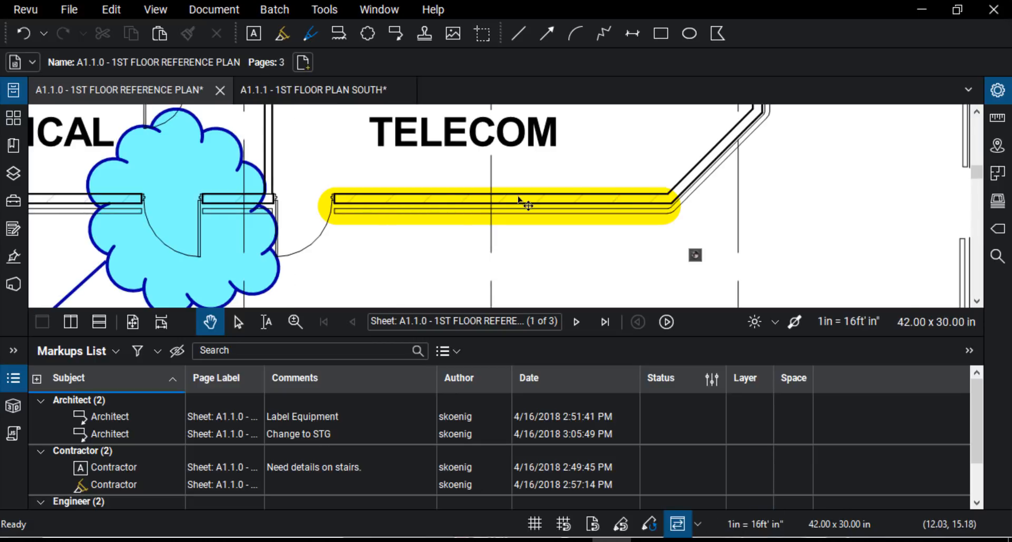
# Go back to the Markup Summary page and follow the wall crack photo's link in the Contractor group.
pyautogui.scroll(-3, 519, 199)
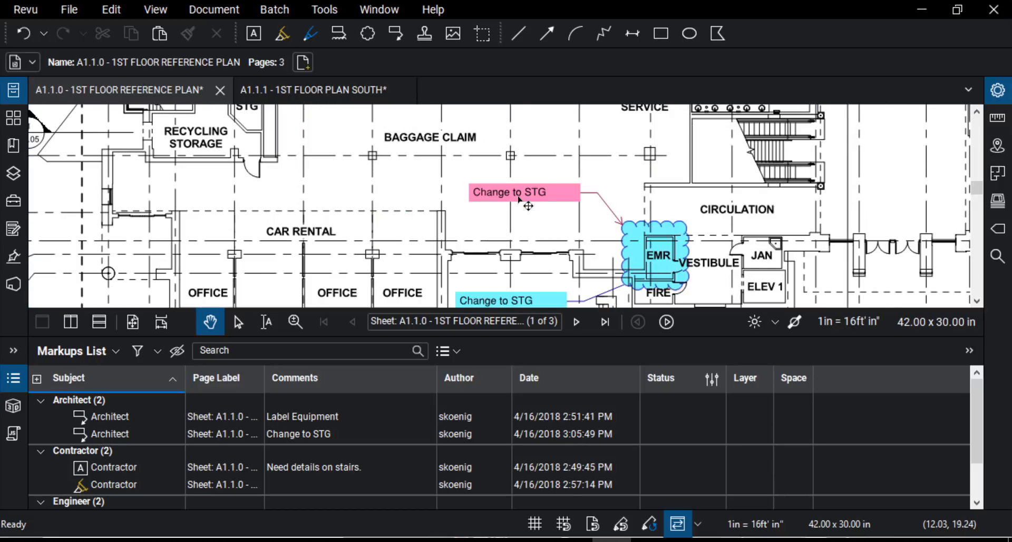
pyautogui.scroll(-5, 519, 200)
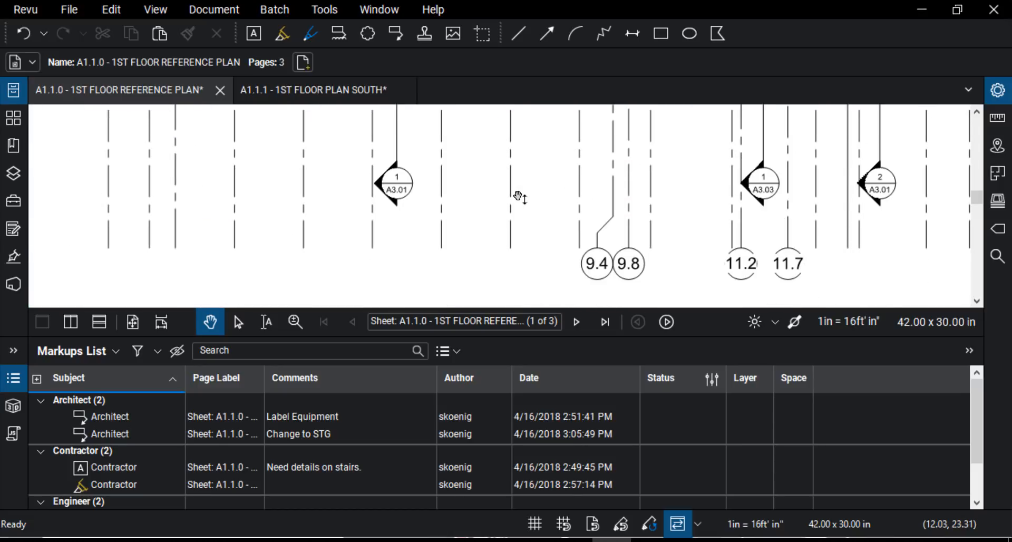
pyautogui.scroll(-5, 520, 198)
pyautogui.scroll(-3, 519, 198)
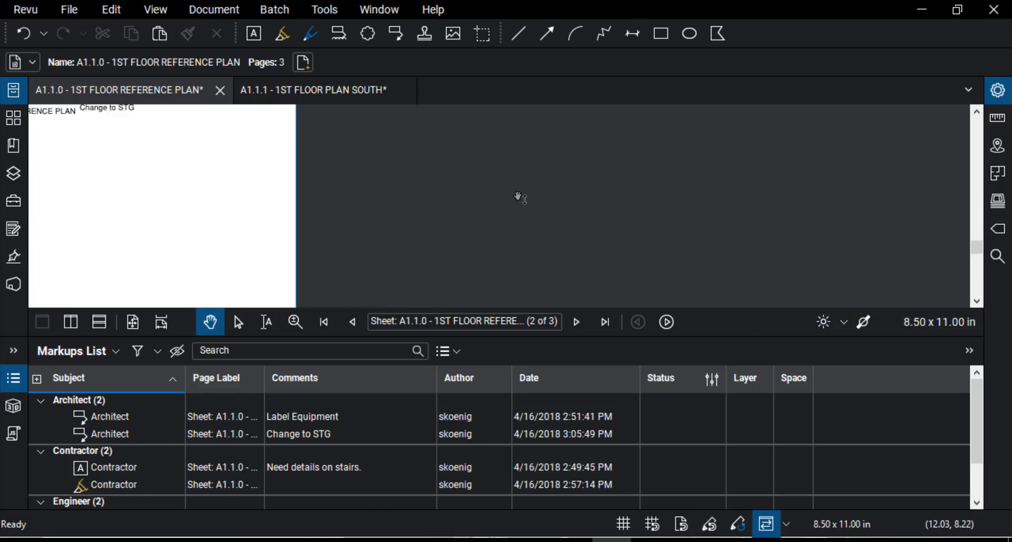
pyautogui.scroll(2, 520, 198)
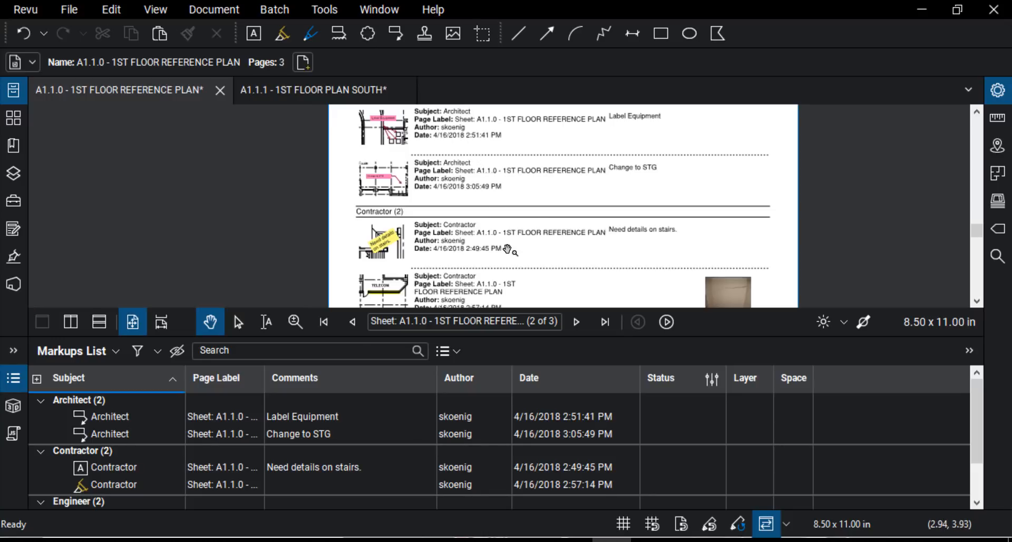
pyautogui.scroll(3, 535, 219)
pyautogui.scroll(1, 536, 219)
pyautogui.scroll(-1, 548, 211)
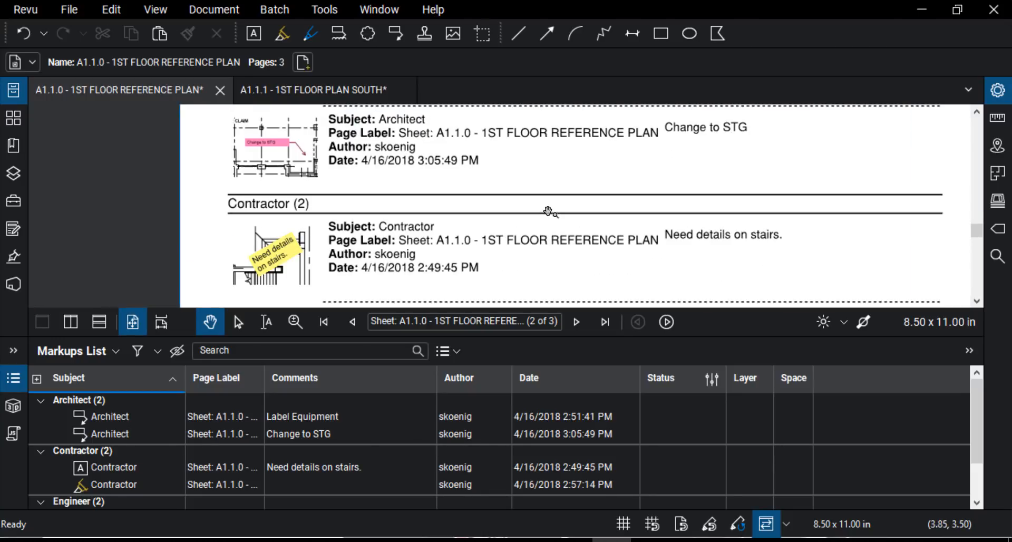
pyautogui.scroll(-4, 550, 212)
pyautogui.scroll(2, 550, 211)
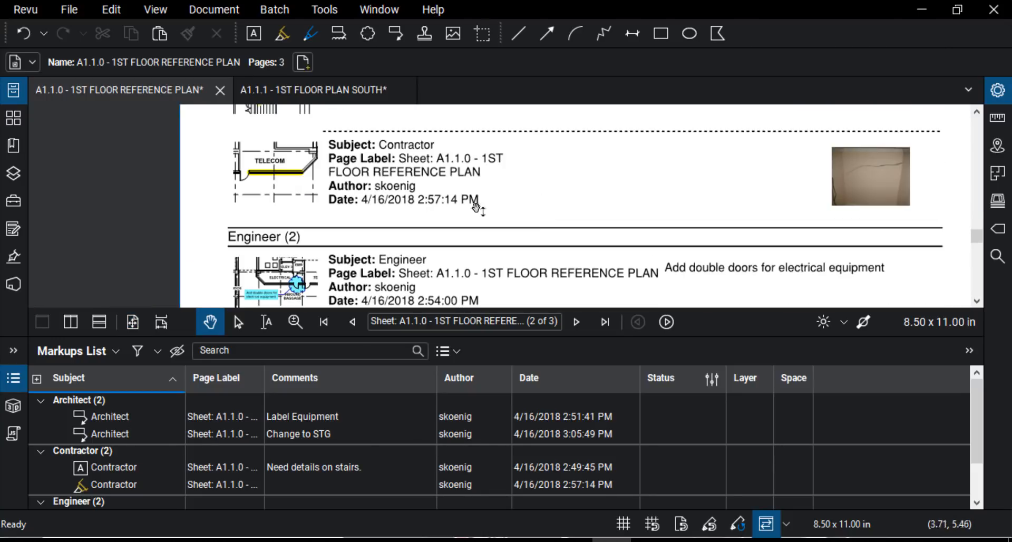
pyautogui.click(884, 175)
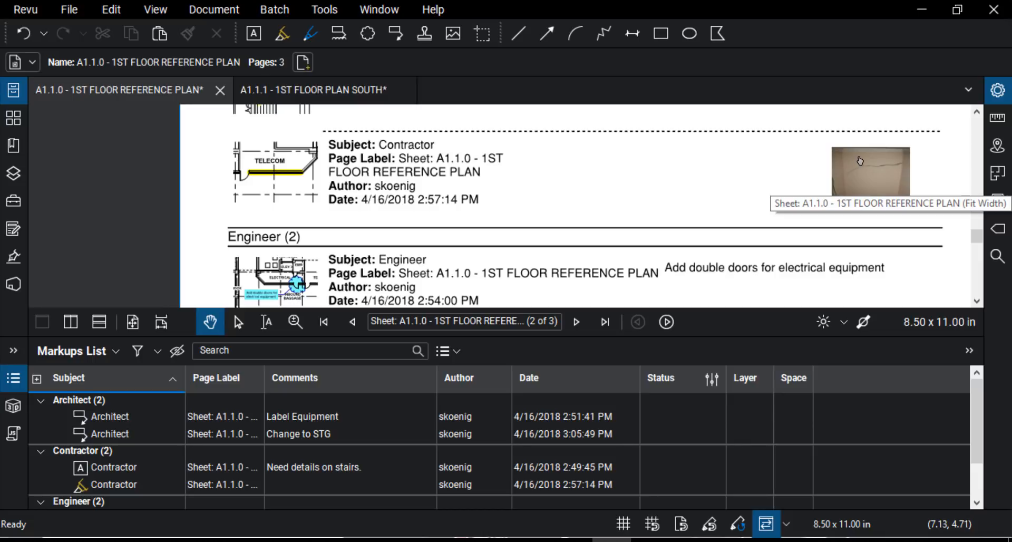
pyautogui.click(860, 161)
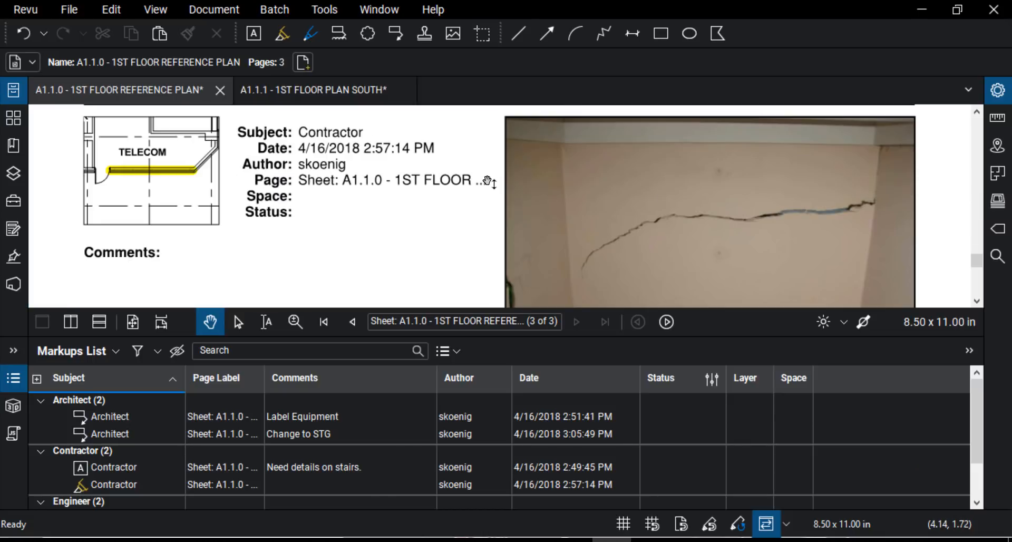
# Examine the markup details and wall crack media on the Capture Media Summary page.
pyautogui.scroll(2, 488, 187)
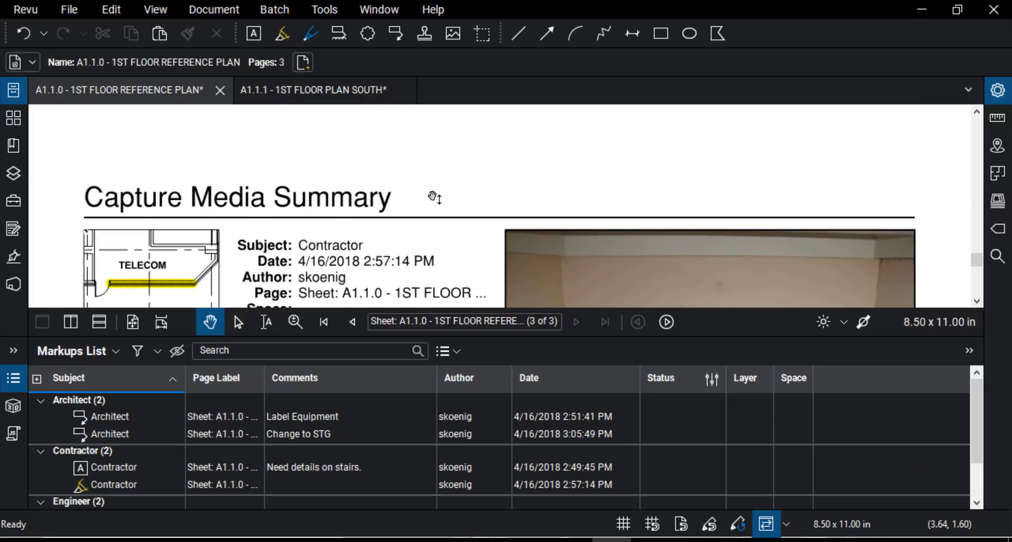
pyautogui.scroll(-2, 434, 197)
pyautogui.scroll(-4, 434, 197)
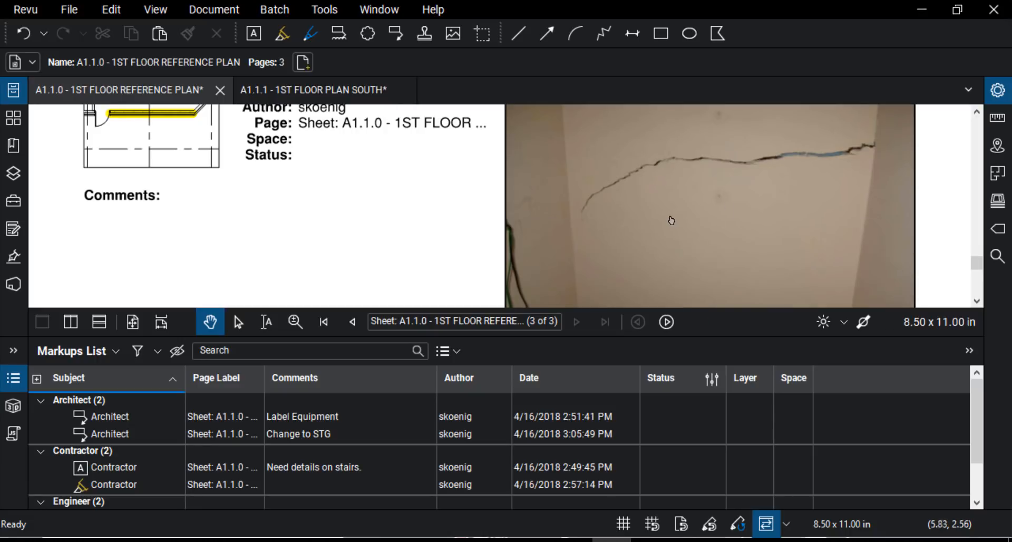
pyautogui.scroll(-5, 669, 217)
pyautogui.scroll(-3, 667, 217)
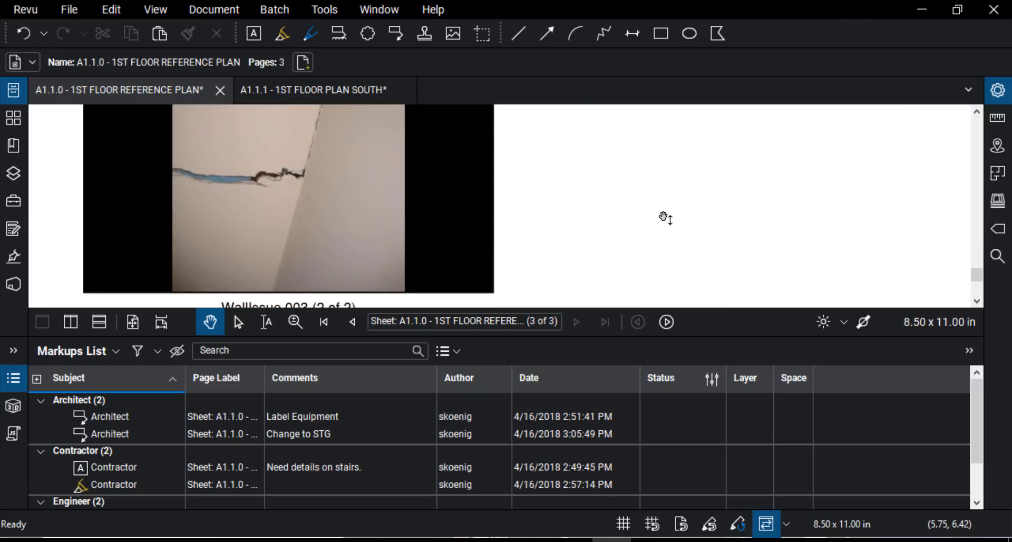
pyautogui.scroll(1, 660, 212)
pyautogui.scroll(5, 661, 212)
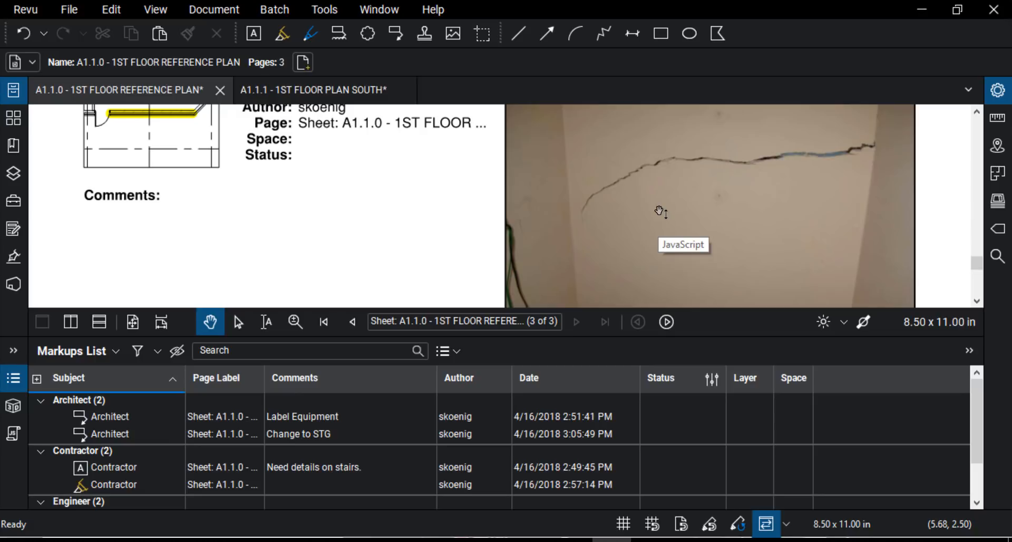
pyautogui.scroll(2, 661, 212)
pyautogui.scroll(-1, 661, 212)
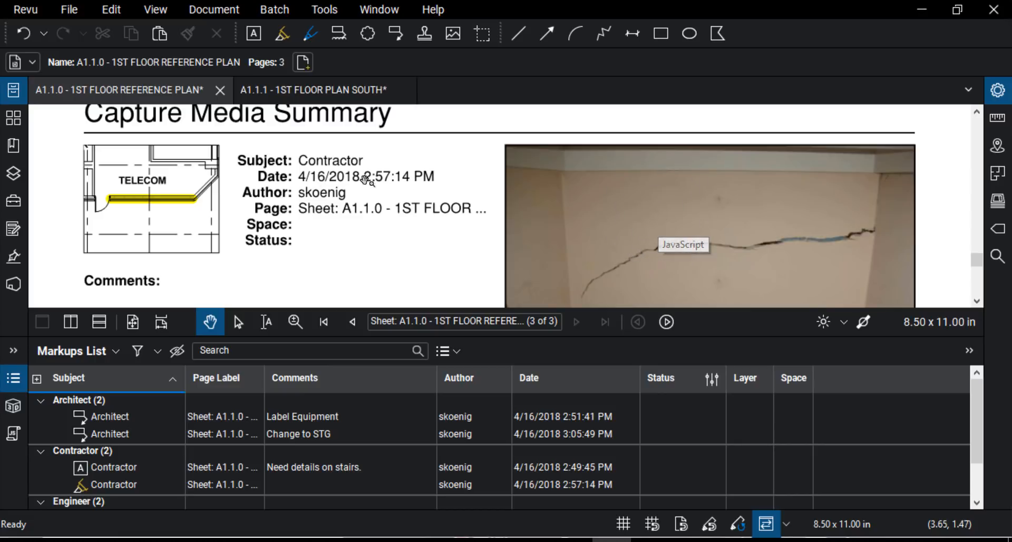
# Return to the Markup Summary page and jump to the TELECOM wall highlight on the plan through its thumbnail.
pyautogui.press('ctrl')
pyautogui.scroll(3, 162, 181)
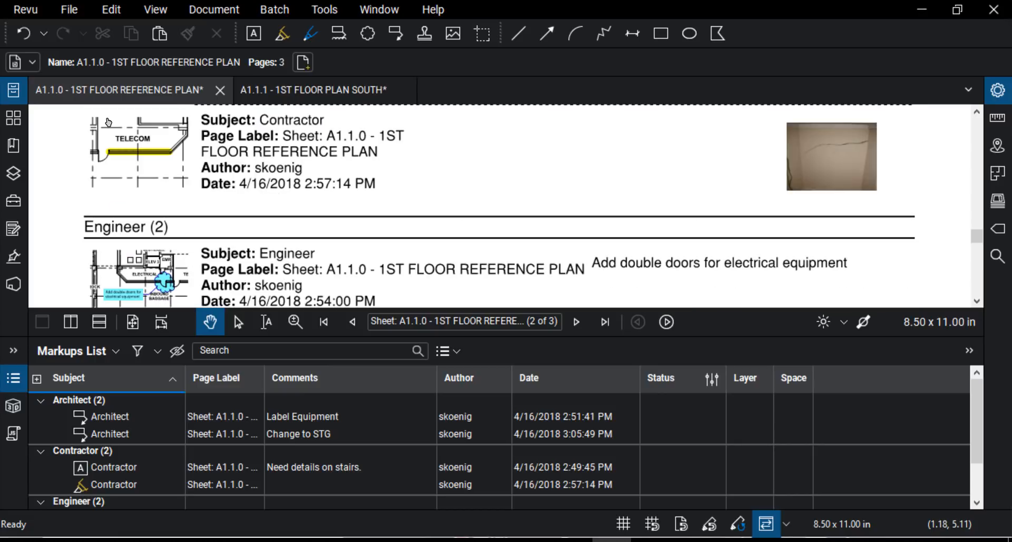
pyautogui.scroll(2, 500, 156)
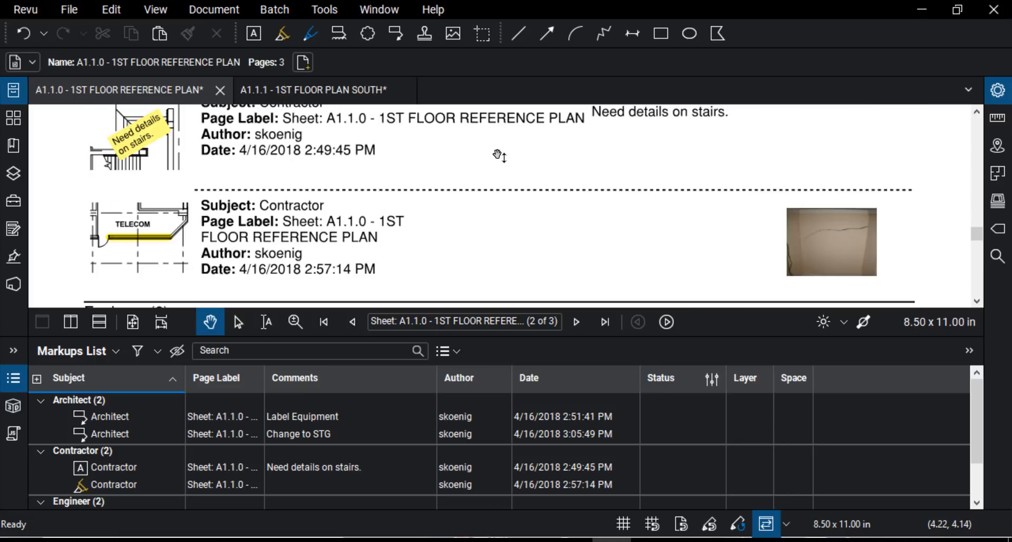
pyautogui.click(158, 228)
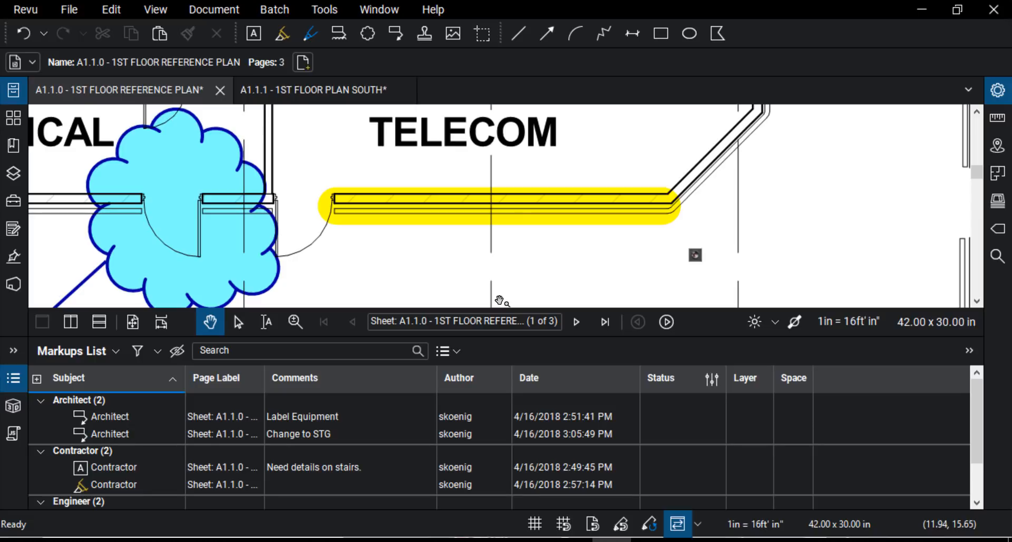
# Hide the Markups List and close the A1.1.1 floor plan south and A1.1.0 floor reference plan documents.
pyautogui.doubleClick(503, 337)
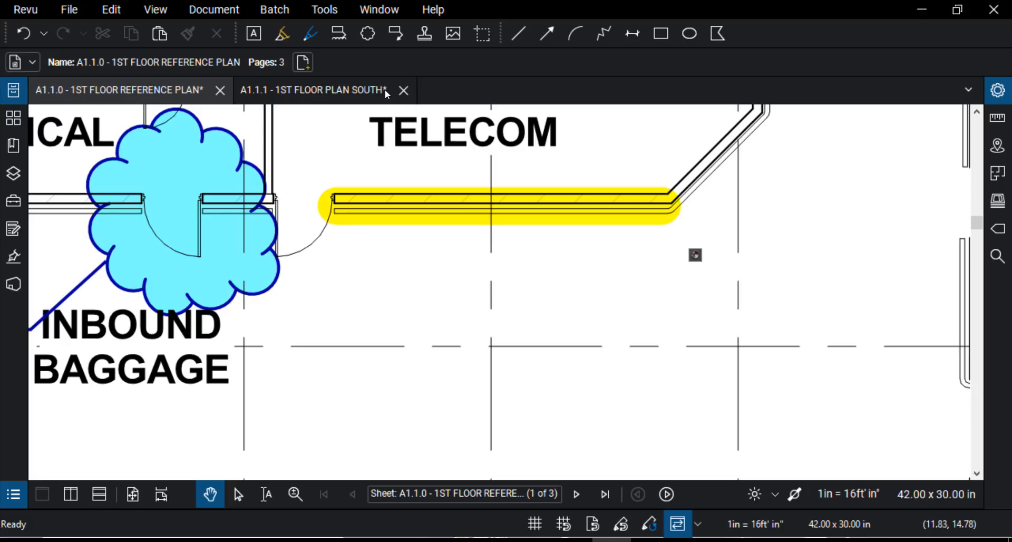
pyautogui.click(403, 90)
pyautogui.click(601, 350)
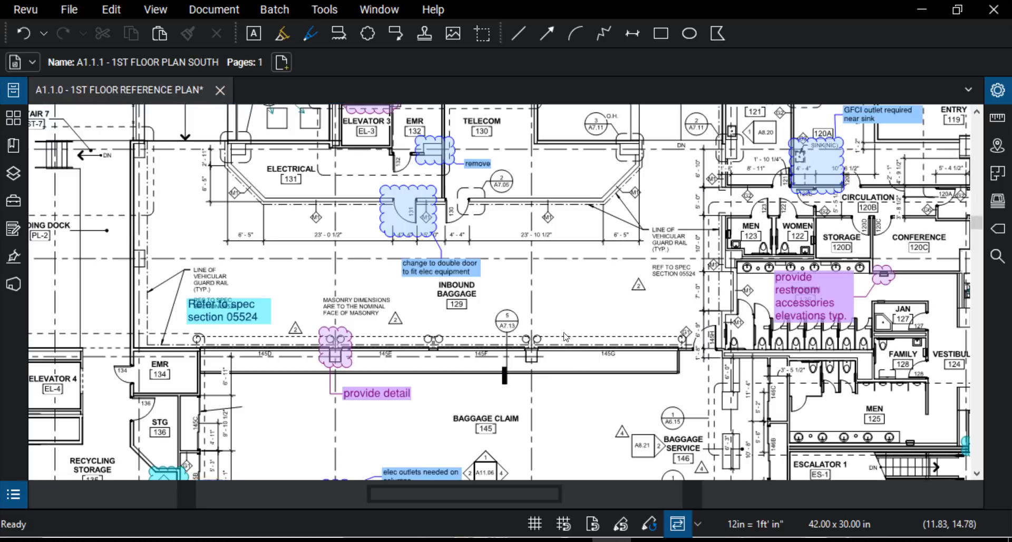
pyautogui.click(220, 90)
pyautogui.click(602, 351)
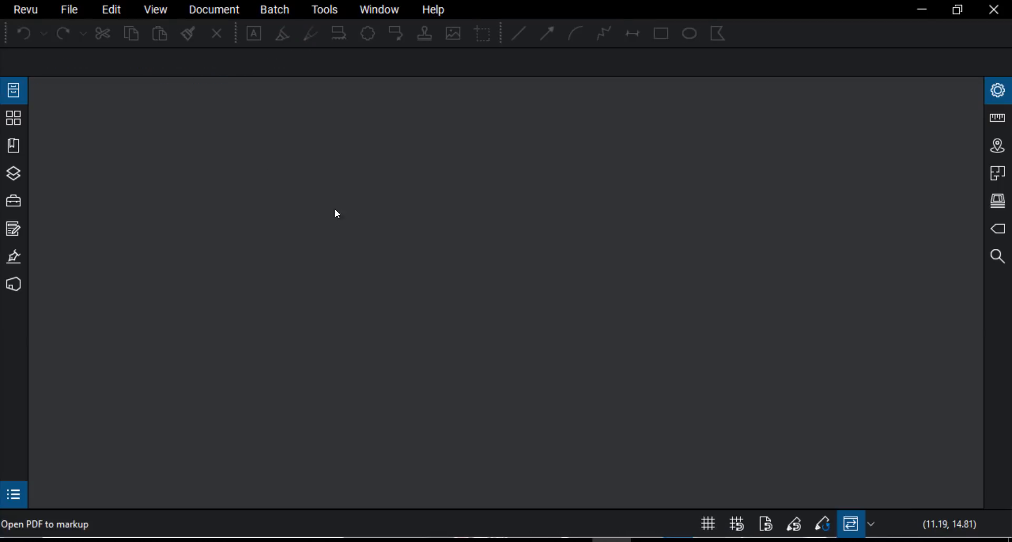
# Open Airport Project.pdf from the Monthly Webinar Series category and collapse the file list.
pyautogui.click(13, 91)
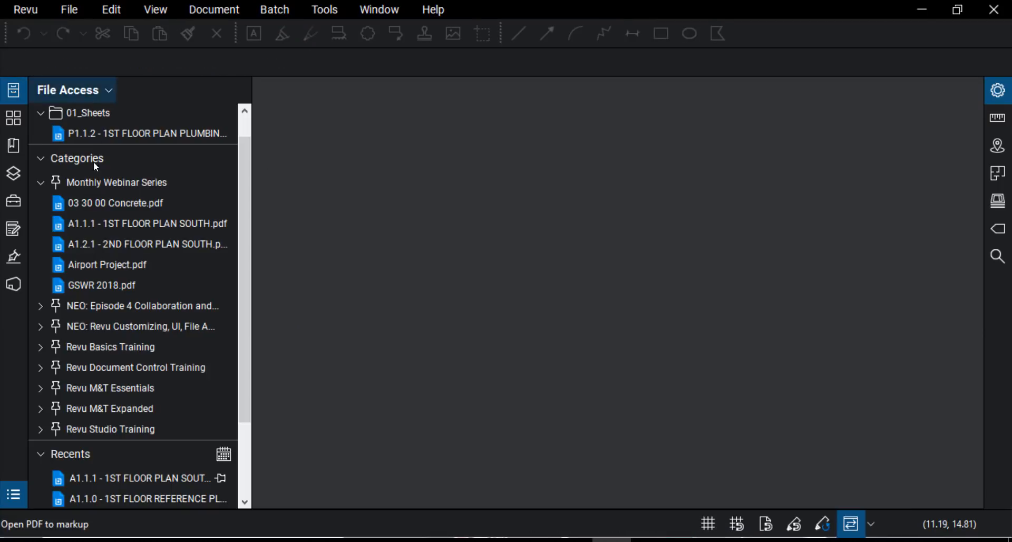
pyautogui.click(124, 263)
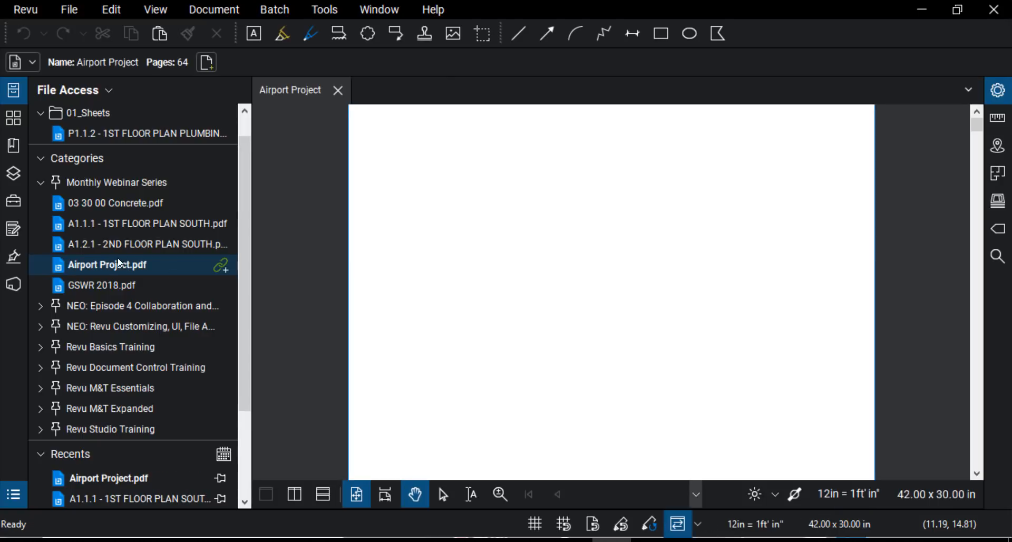
pyautogui.doubleClick(252, 271)
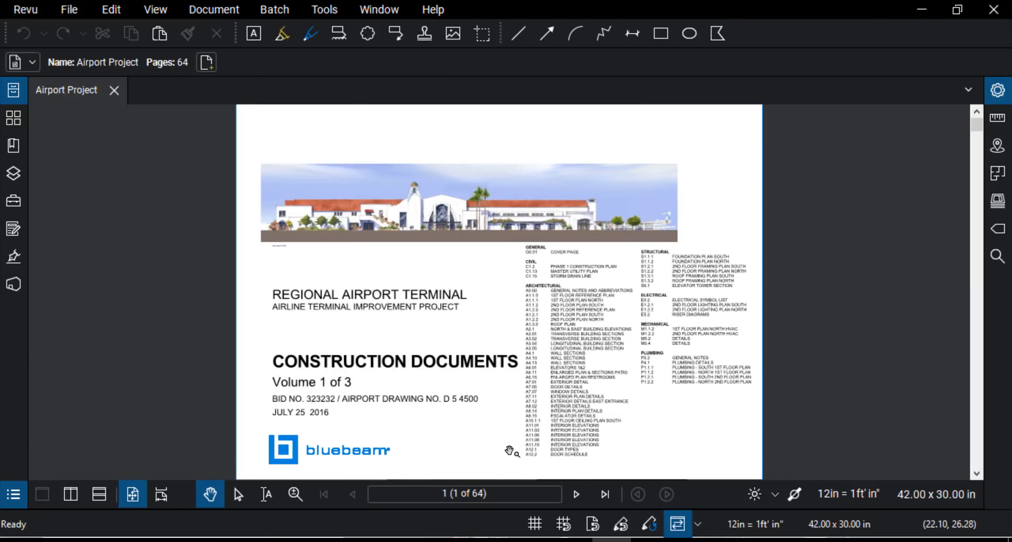
# Show the page thumbnails of the Airport Project and narrow them to a single column.
pyautogui.click(493, 494)
pyautogui.click(15, 119)
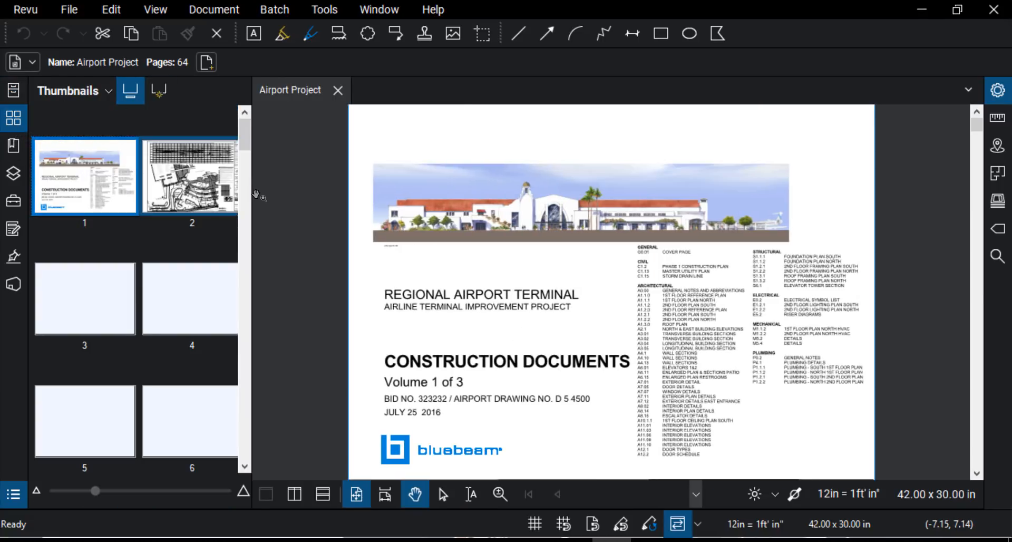
pyautogui.moveTo(254, 194); pyautogui.dragTo(210, 192)
pyautogui.click(103, 215)
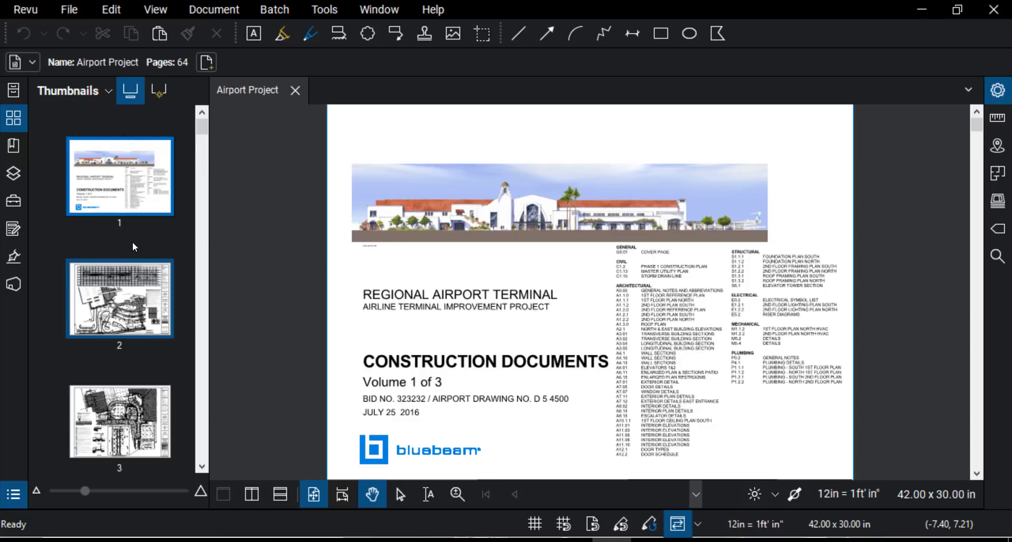
# Look through the page thumbnails to examine the existing page labels, ending back at the cover page.
pyautogui.scroll(-5, 132, 242)
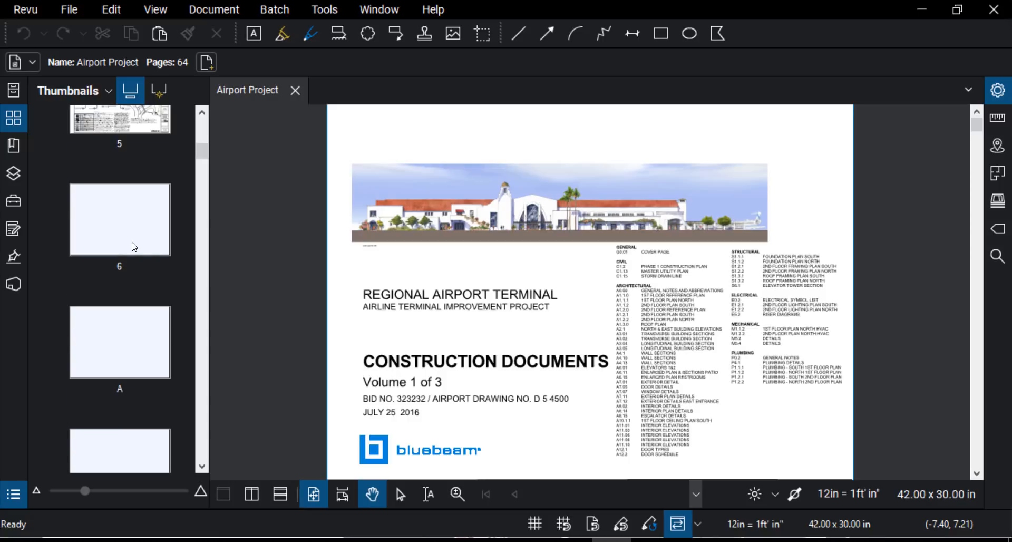
pyautogui.scroll(-3, 134, 247)
pyautogui.scroll(-7, 132, 246)
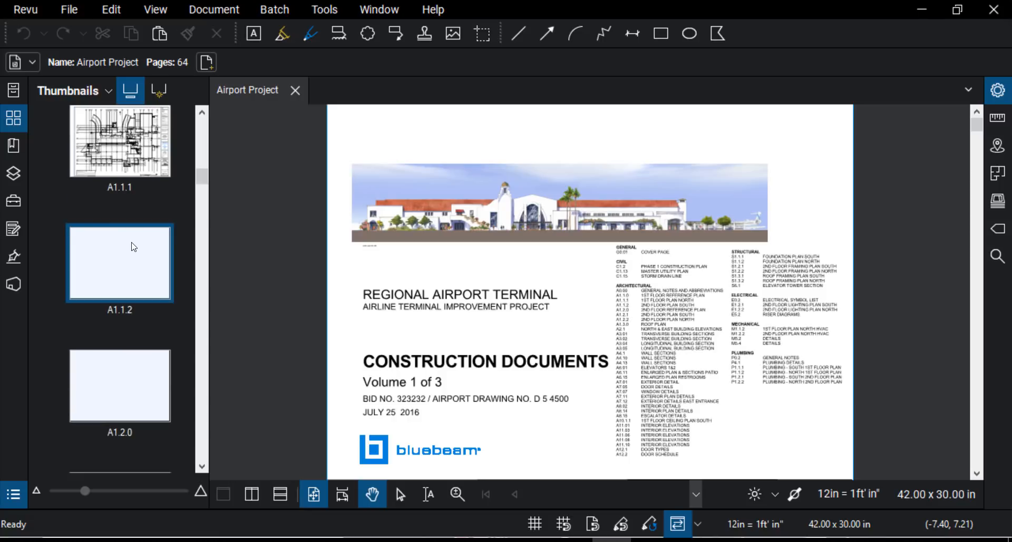
pyautogui.scroll(-5, 132, 246)
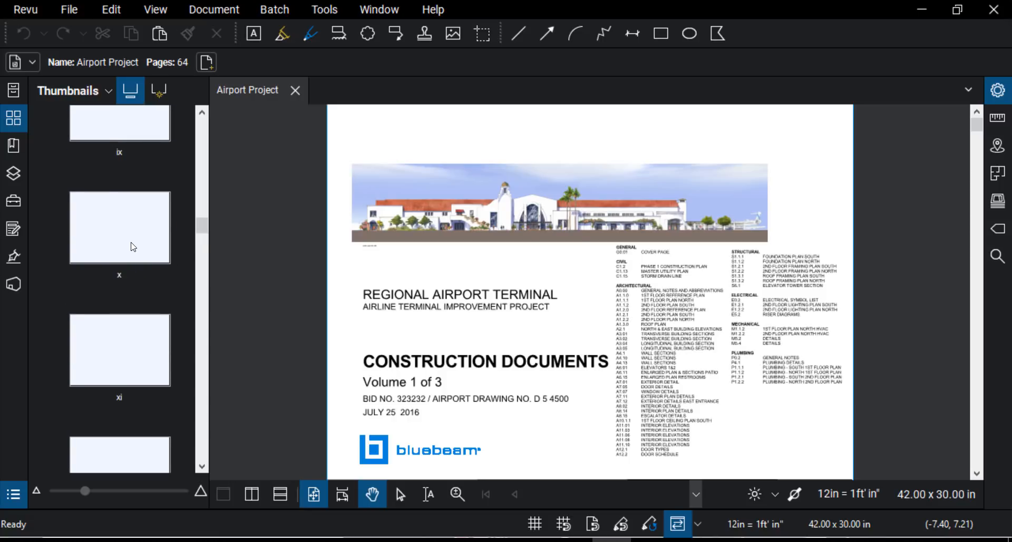
pyautogui.scroll(2, 132, 246)
pyautogui.scroll(15, 132, 246)
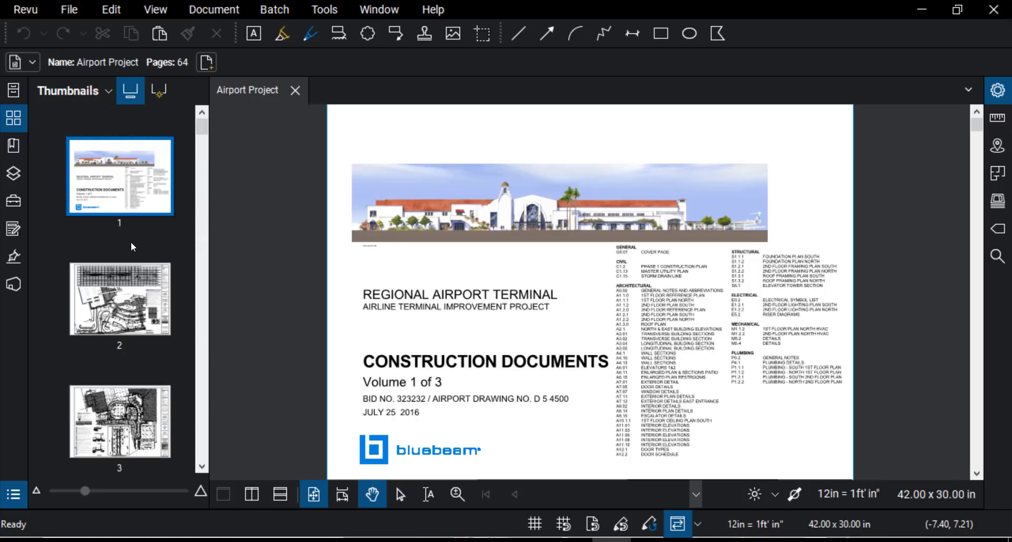
pyautogui.click(112, 168)
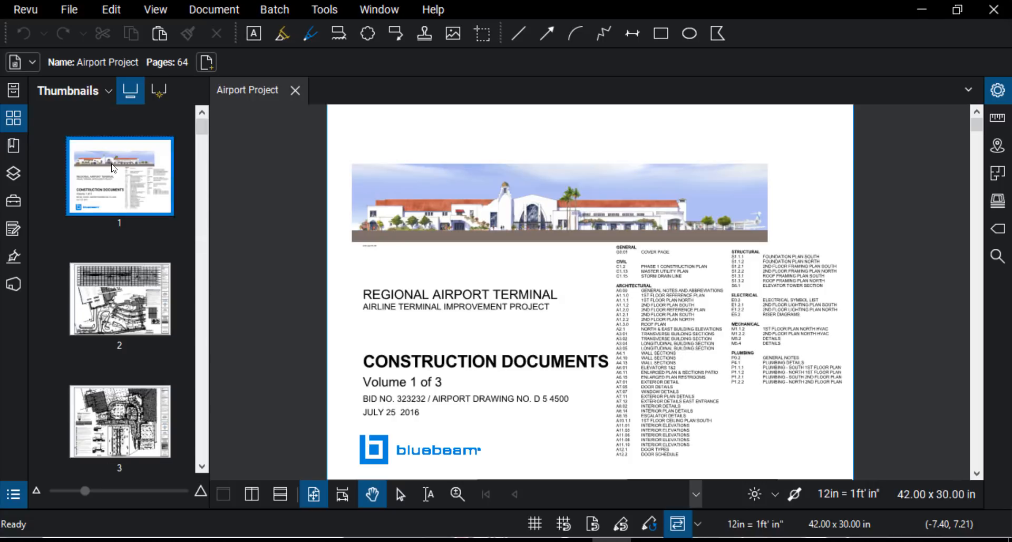
pyautogui.click(110, 92)
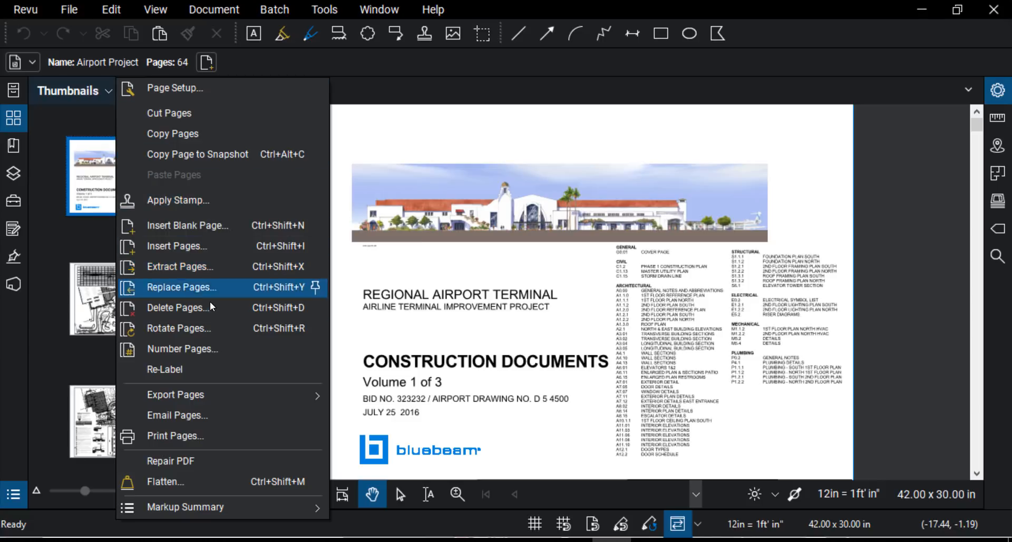
pyautogui.click(62, 84)
pyautogui.click(132, 264)
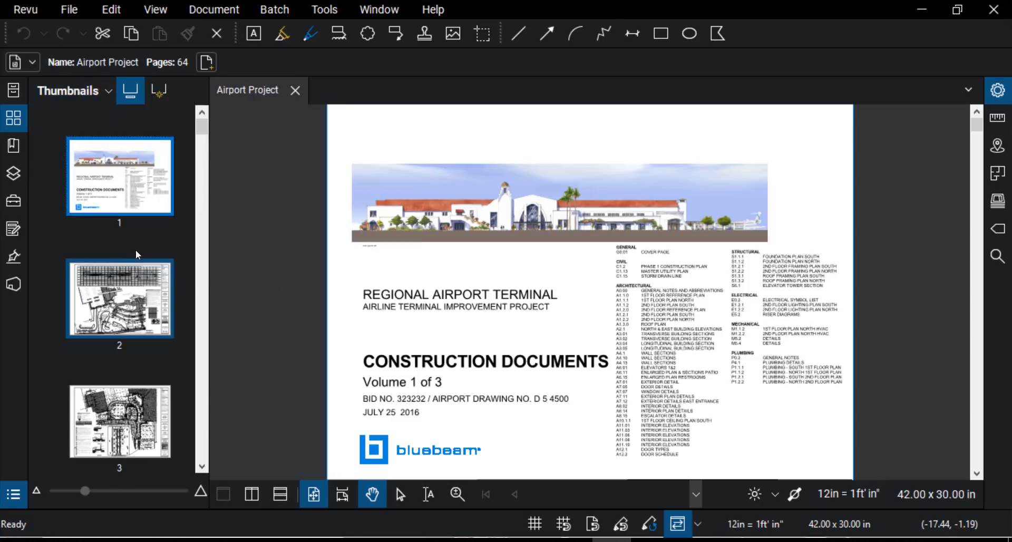
pyautogui.rightClick(136, 259)
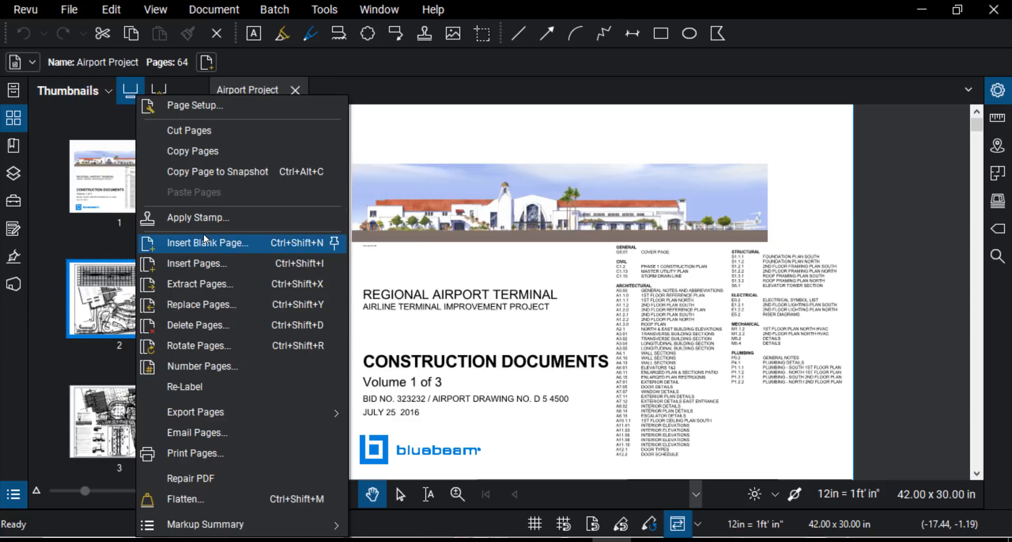
pyautogui.click(94, 82)
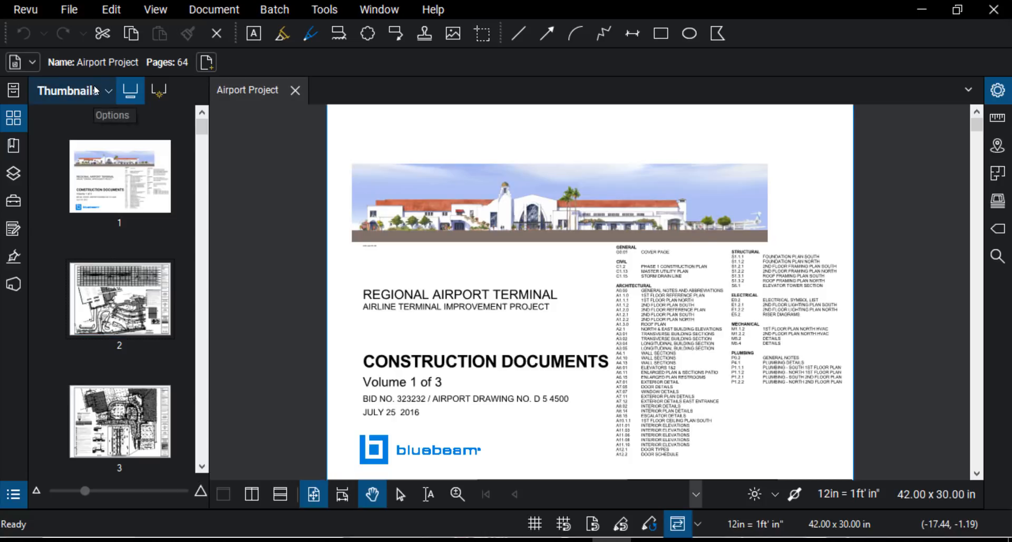
pyautogui.press('ctrl')
pyautogui.press('ctrl')
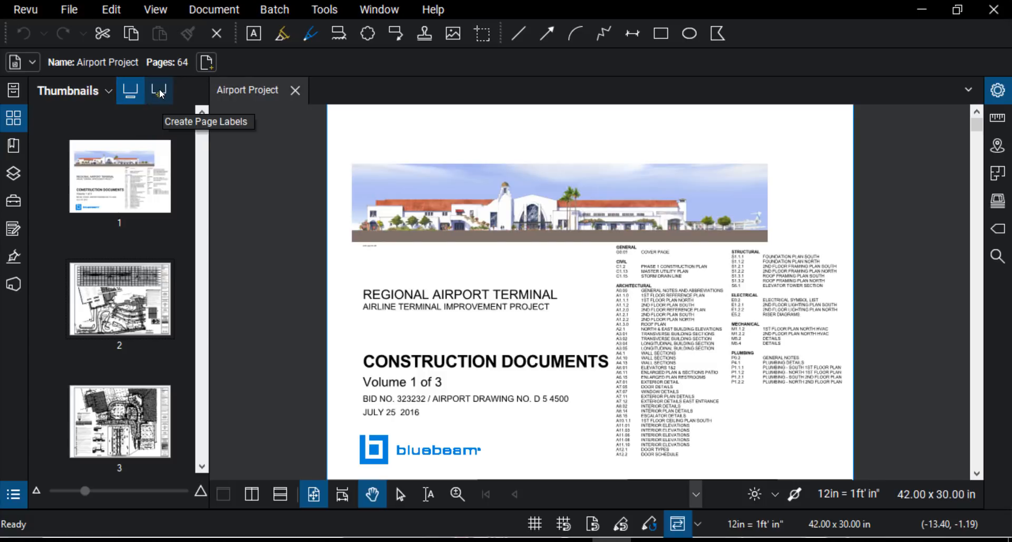
pyautogui.press('ctrl')
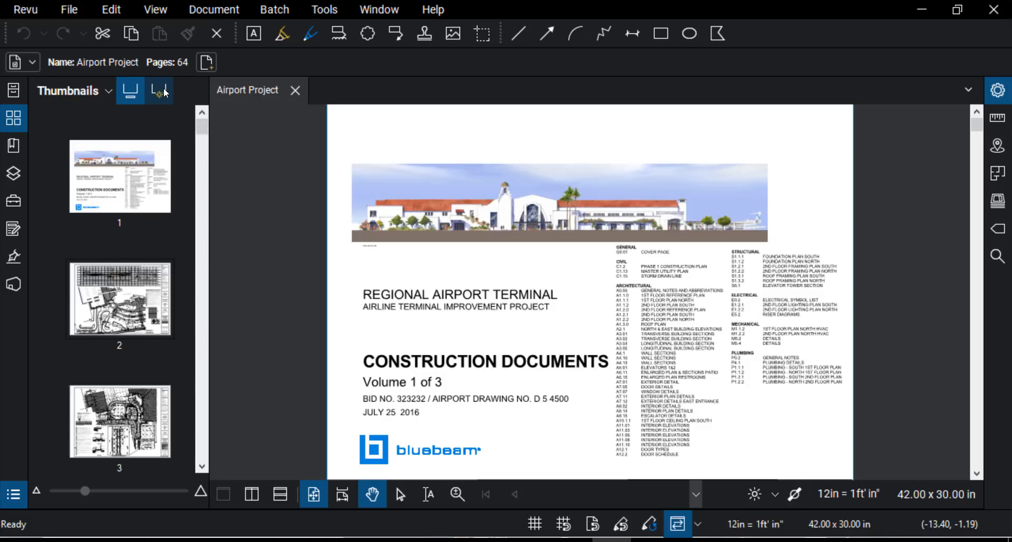
pyautogui.press('ctrl')
pyautogui.press('ctrl')
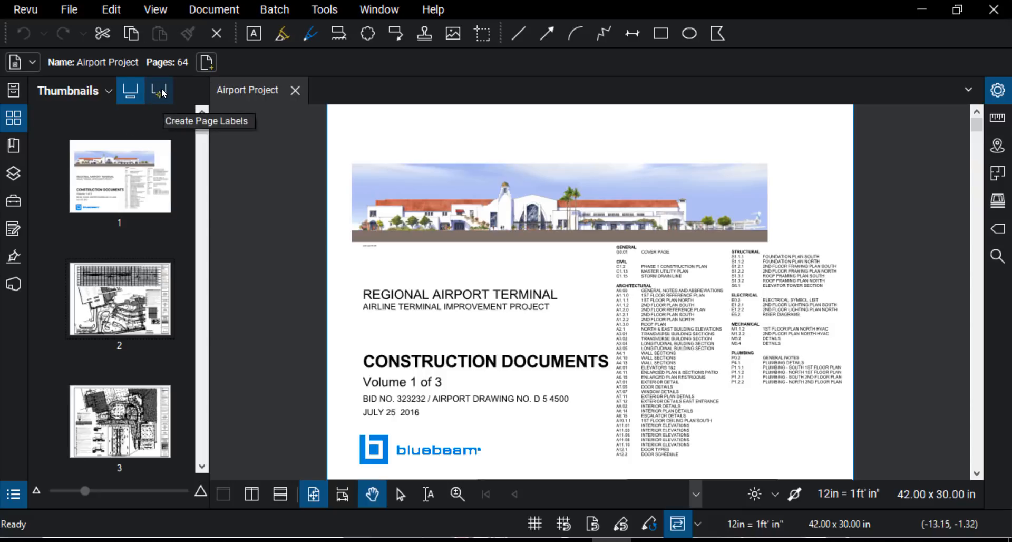
pyautogui.press('ctrl')
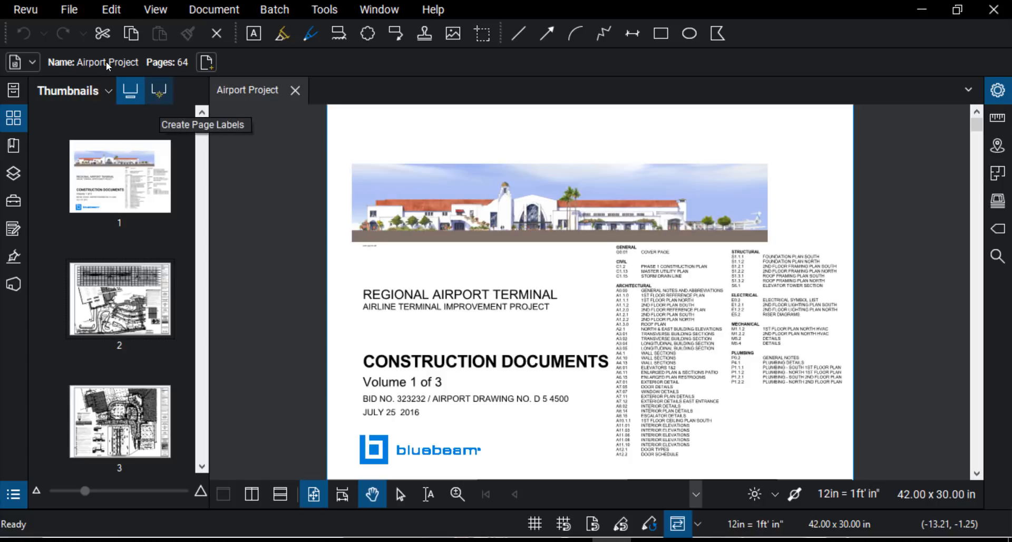
# Start creating page labels from a page region instead of bookmarks and begin selecting the region.
pyautogui.click(157, 97)
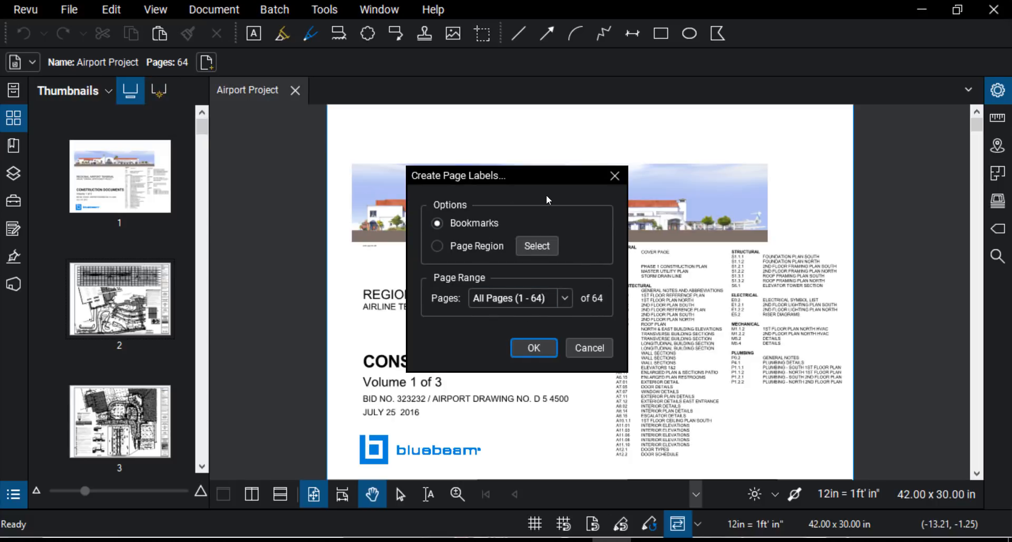
pyautogui.press('ctrl')
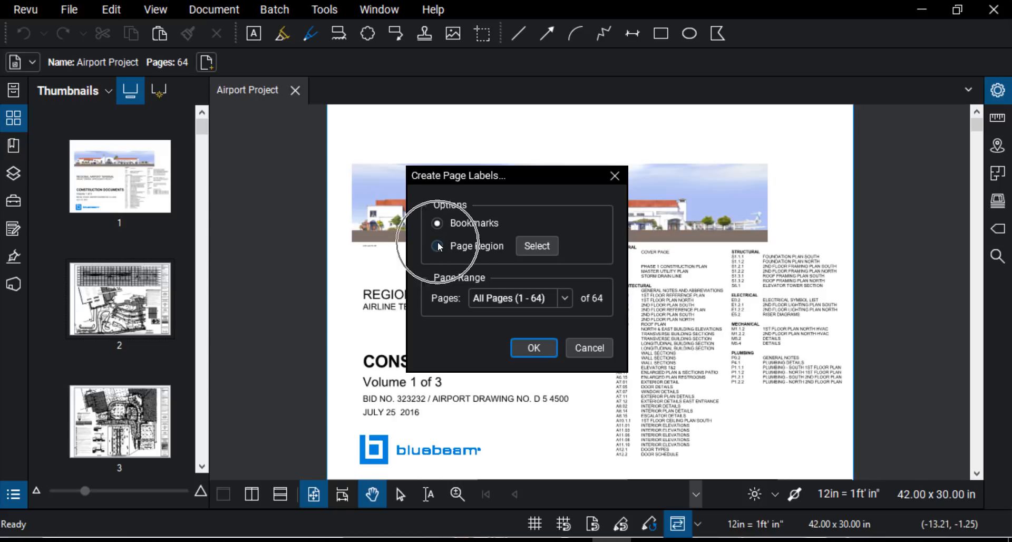
pyautogui.click(438, 246)
pyautogui.click(537, 246)
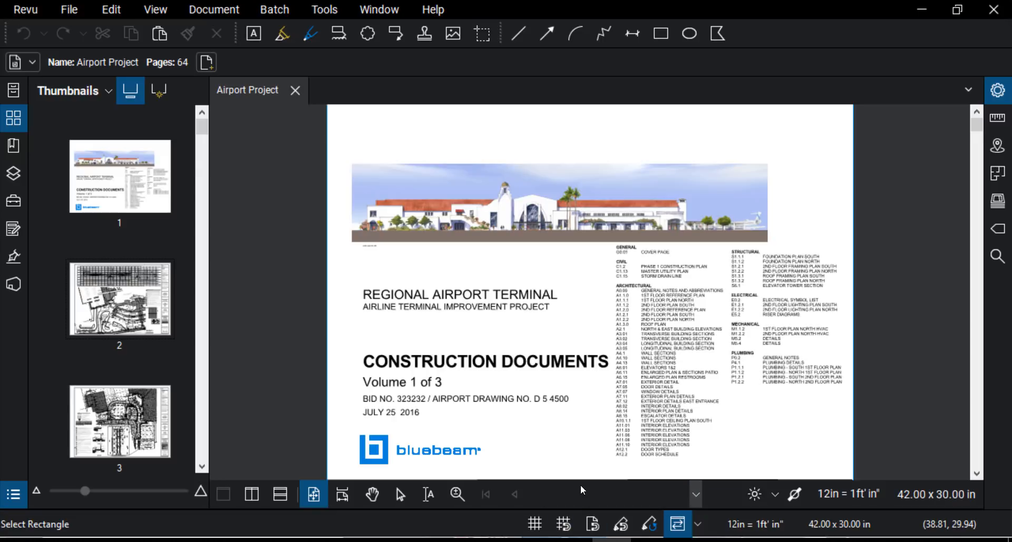
# On page 2, select the region around the sheet number C1.15 in the title block and accept it as the label source.
pyautogui.click(696, 495)
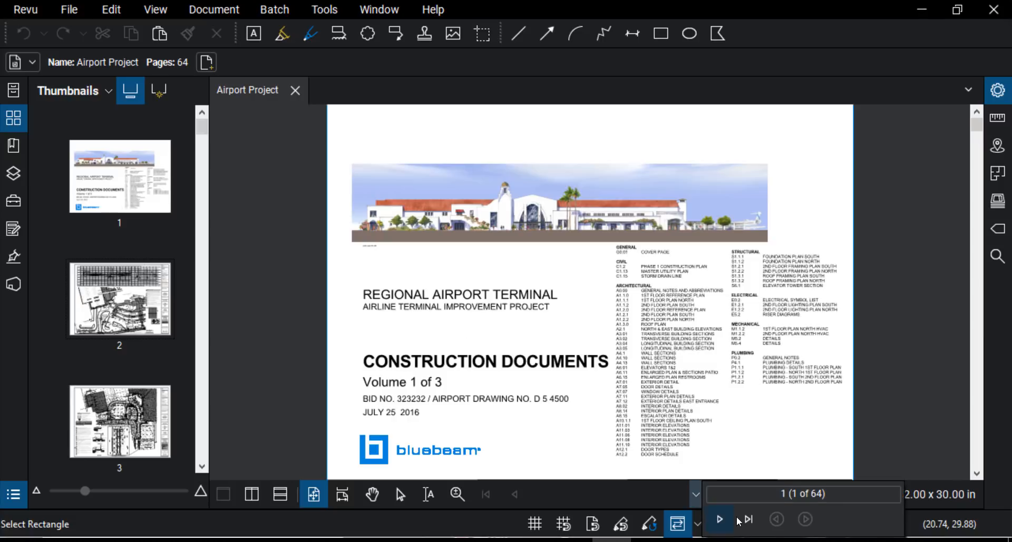
pyautogui.click(720, 519)
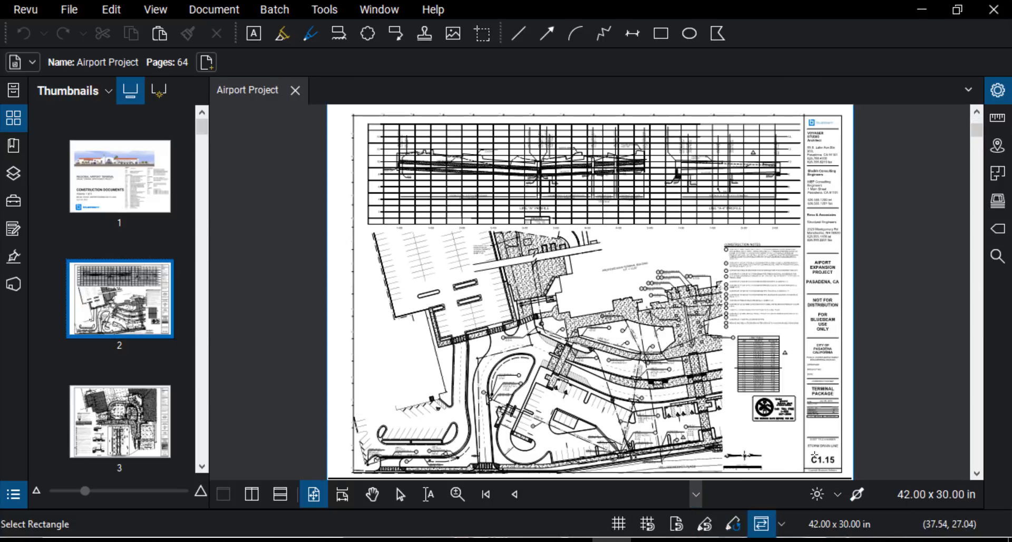
pyautogui.scroll(8, 845, 471)
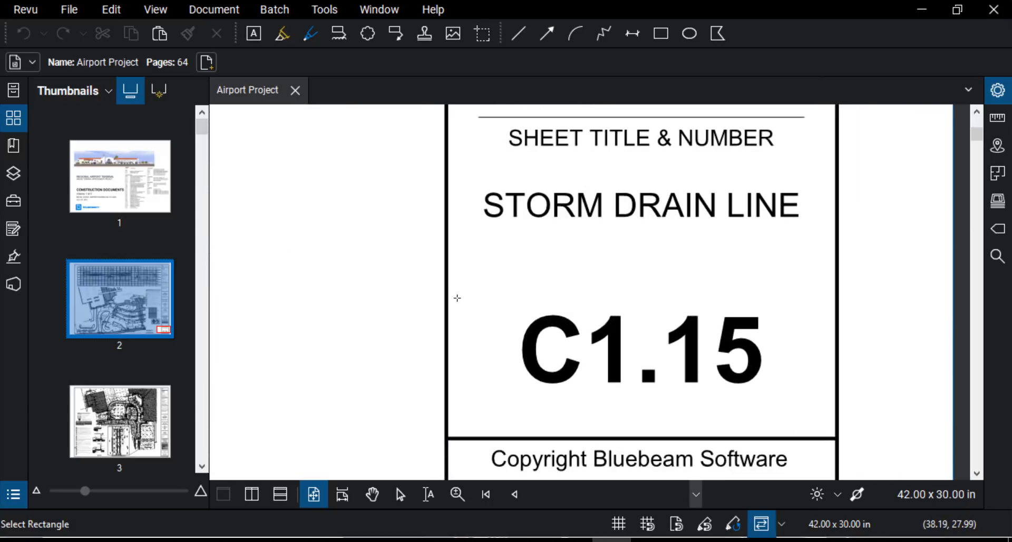
pyautogui.moveTo(453, 295); pyautogui.dragTo(831, 413)
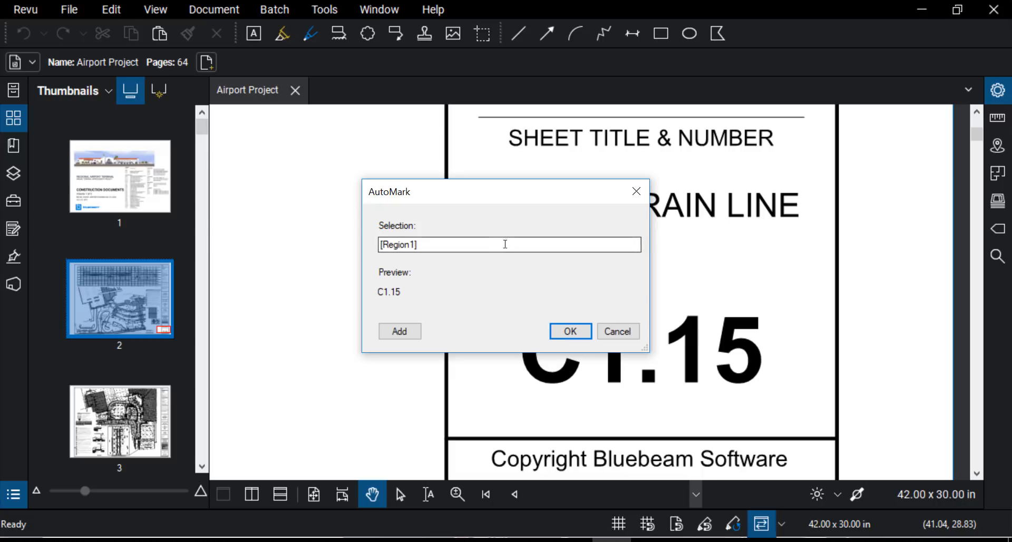
pyautogui.click(569, 325)
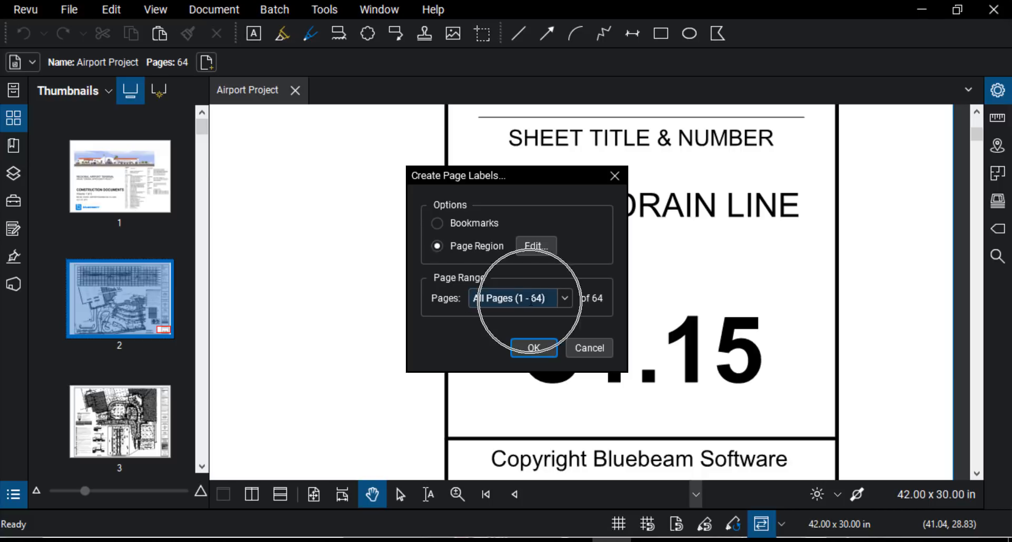
# Keep the page range at All Pages (1 - 64) and create the page labels.
pyautogui.click(565, 299)
pyautogui.click(376, 201)
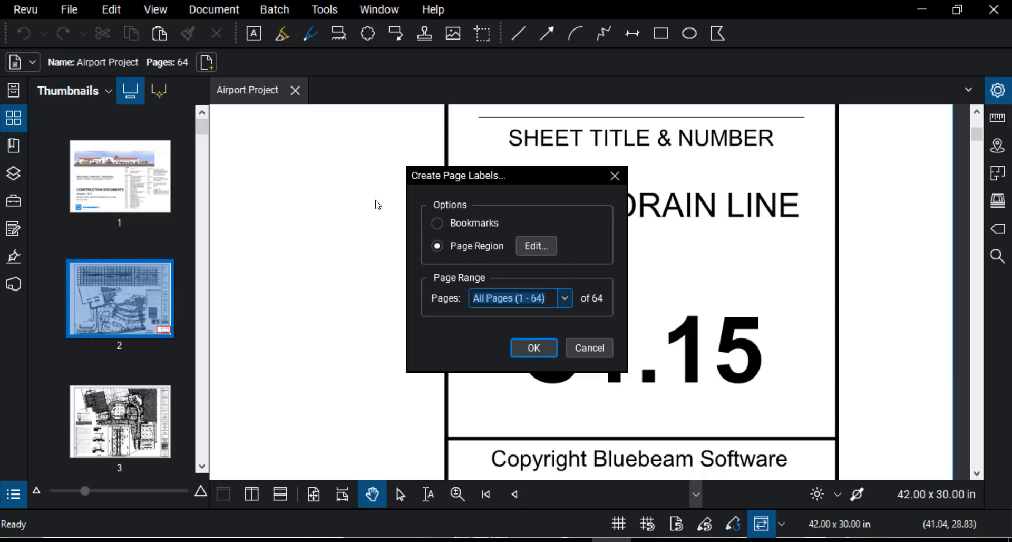
pyautogui.click(564, 300)
pyautogui.click(377, 201)
pyautogui.click(534, 347)
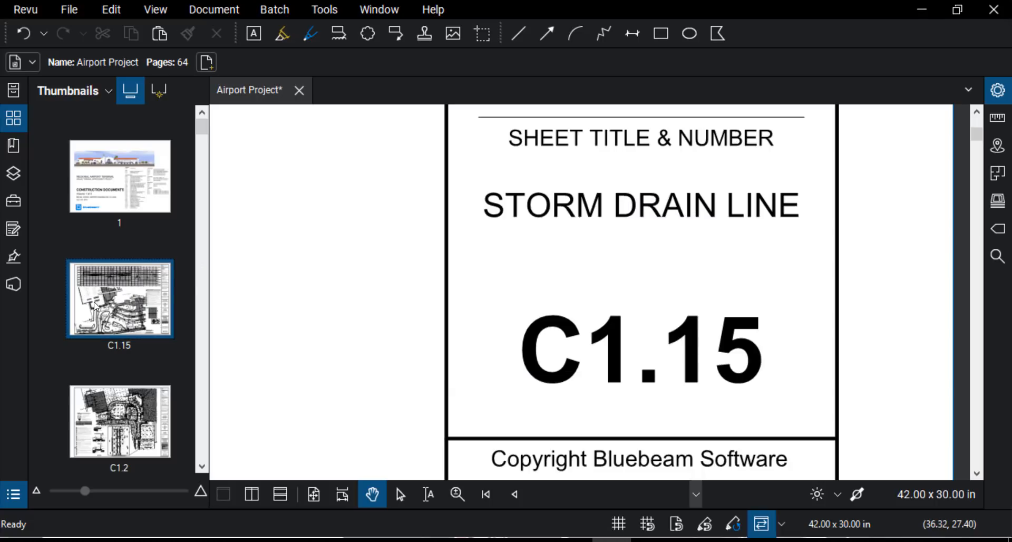
# Check the new page labels on the thumbnails, then return to the cover page and fit it to the view.
pyautogui.scroll(-3, 113, 311)
pyautogui.scroll(-15, 113, 313)
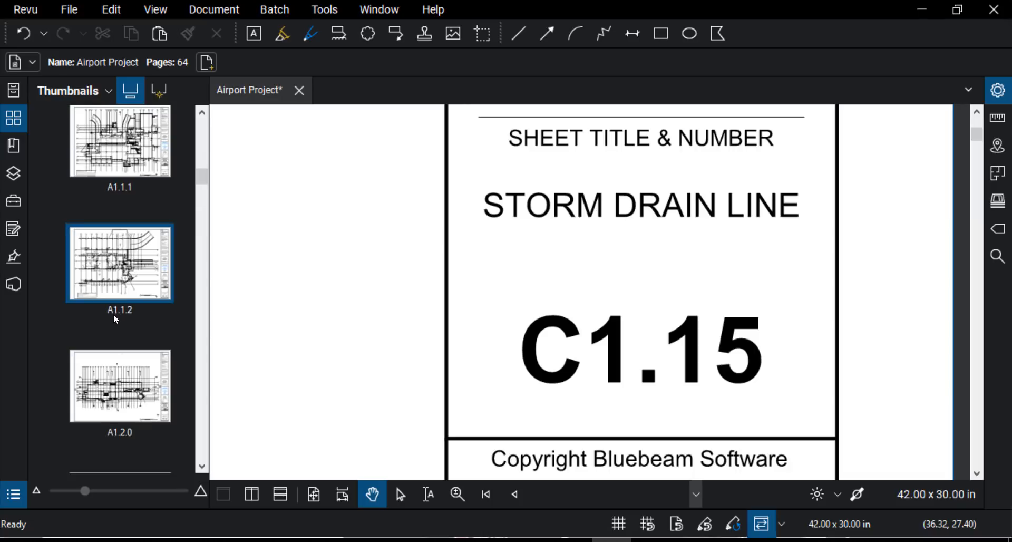
pyautogui.click(113, 314)
pyautogui.scroll(20, 118, 312)
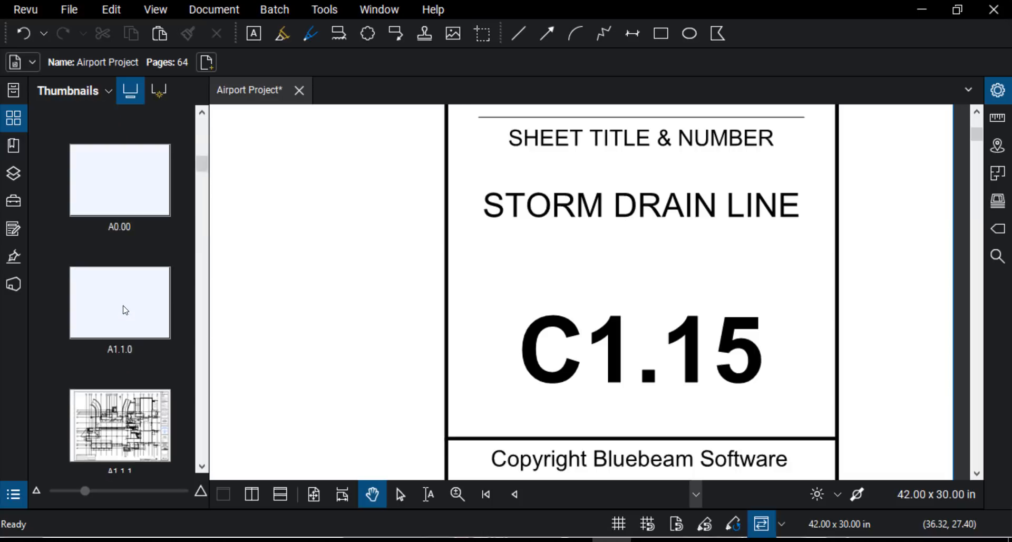
pyautogui.click(129, 174)
pyautogui.press('ctrl')
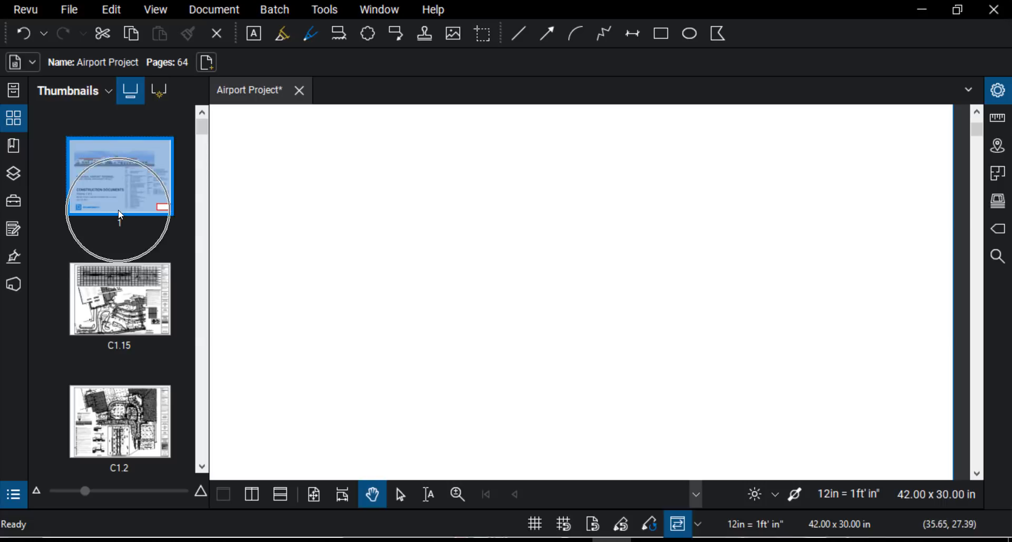
pyautogui.hotkey('ctrl', '0')
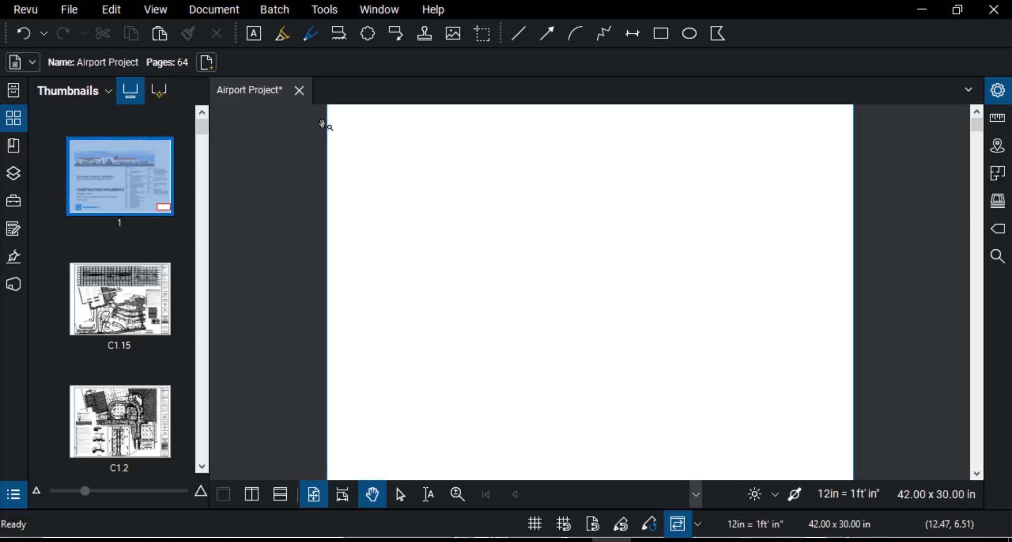
# Rename the first page's label as Cover Sheet.
pyautogui.press('ctrl')
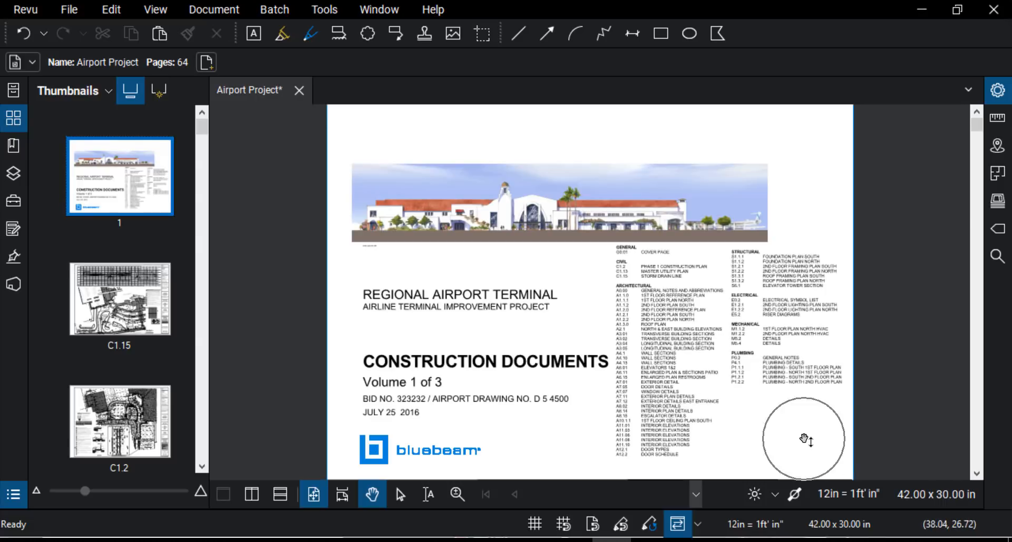
pyautogui.click(120, 221)
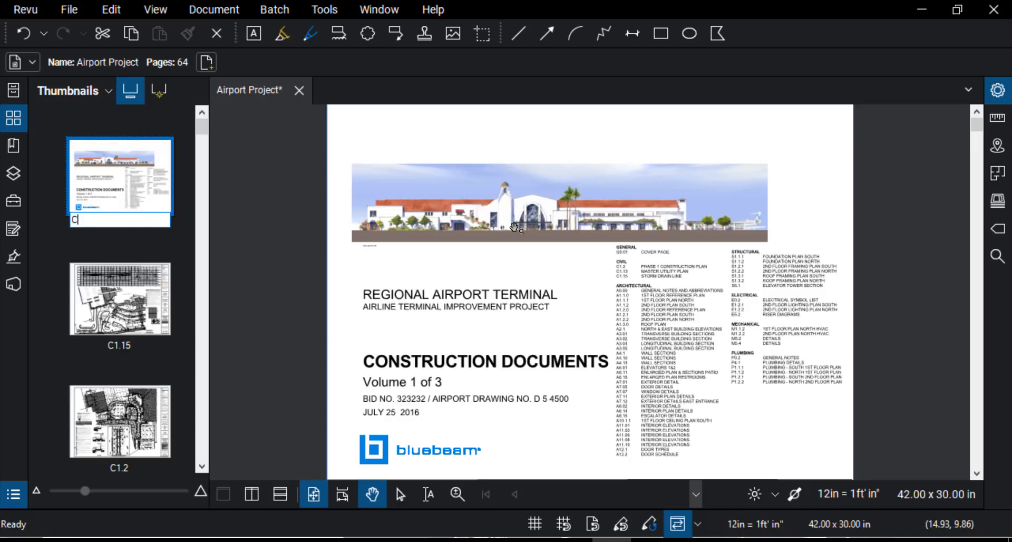
pyautogui.write('Cover Sheet')
pyautogui.press('Return')
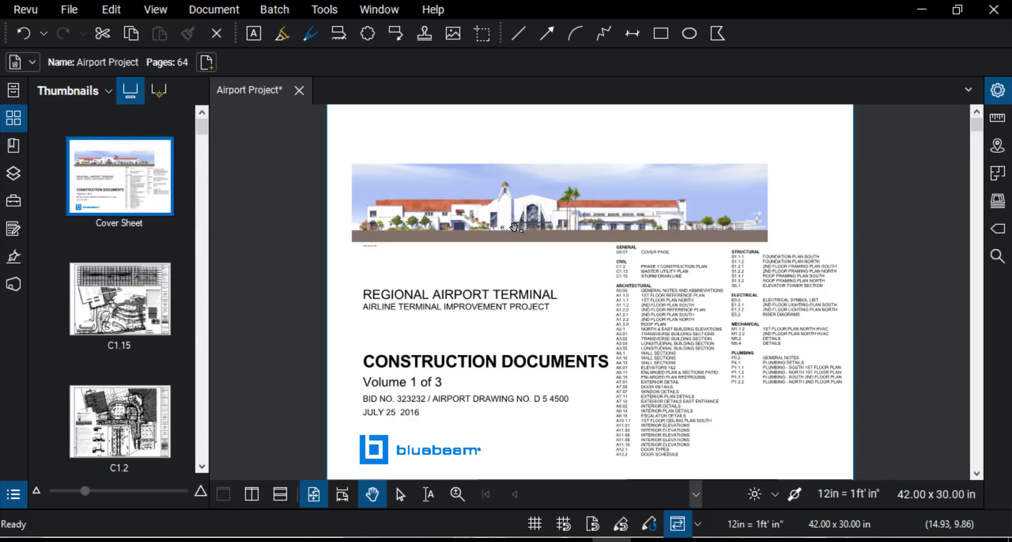
pyautogui.click(132, 229)
# Start a new Batch Link job, add the open Airport Project file and continue to the search-term setup.
pyautogui.click(277, 10)
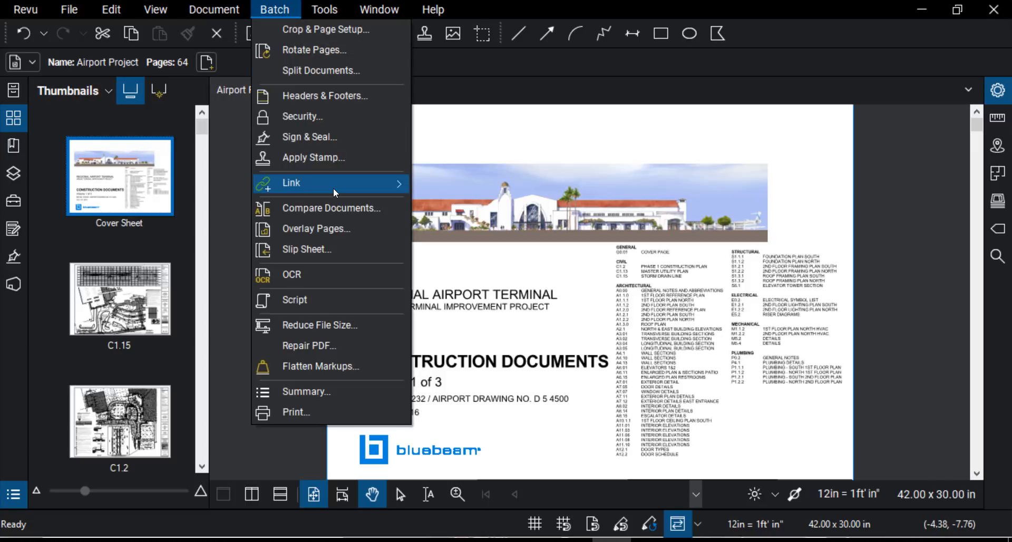
pyautogui.moveTo(331, 182)
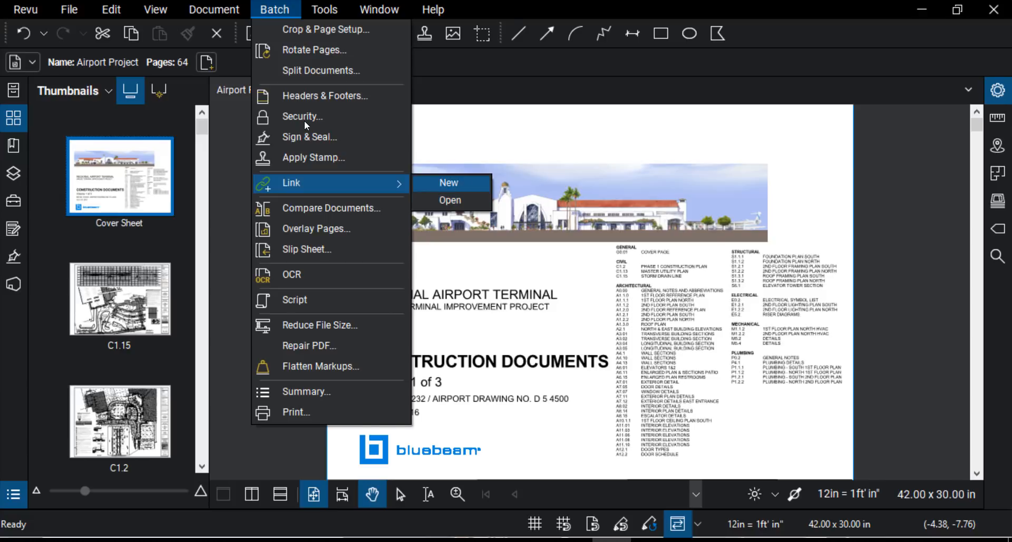
pyautogui.click(449, 183)
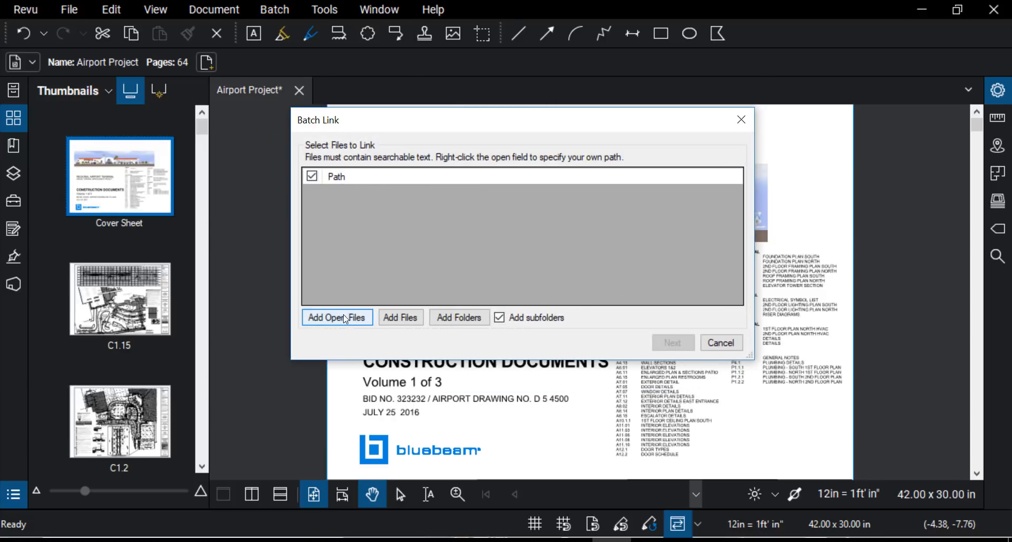
pyautogui.click(345, 319)
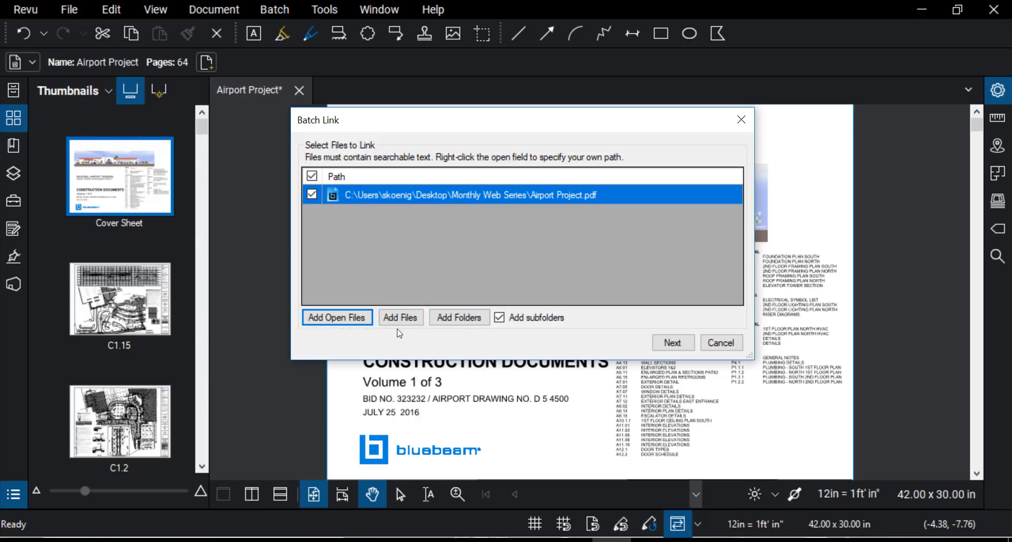
pyautogui.click(672, 344)
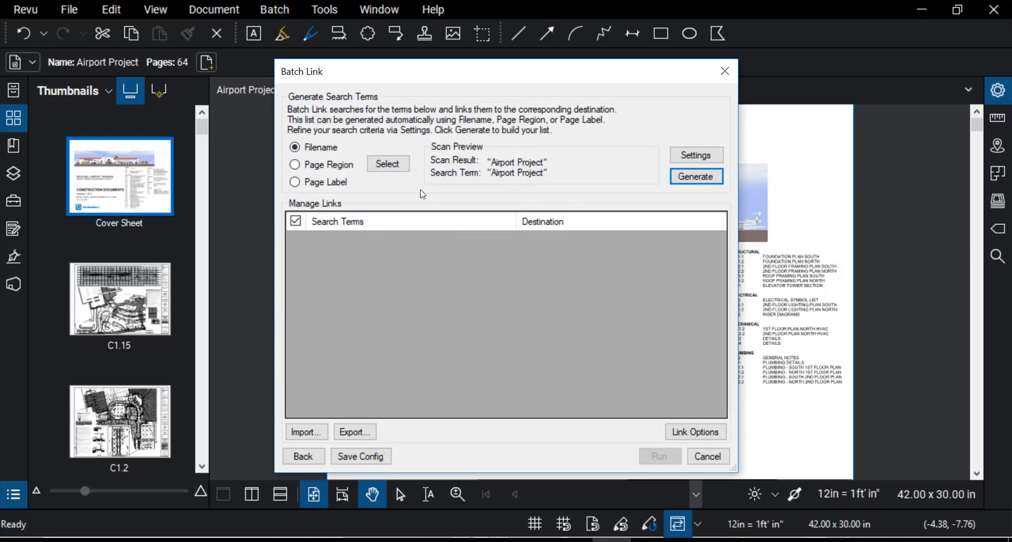
# Use Page Region as the search-term source, selecting the area around sheet number C1.15 in page 2's title block, and accept it.
pyautogui.click(295, 167)
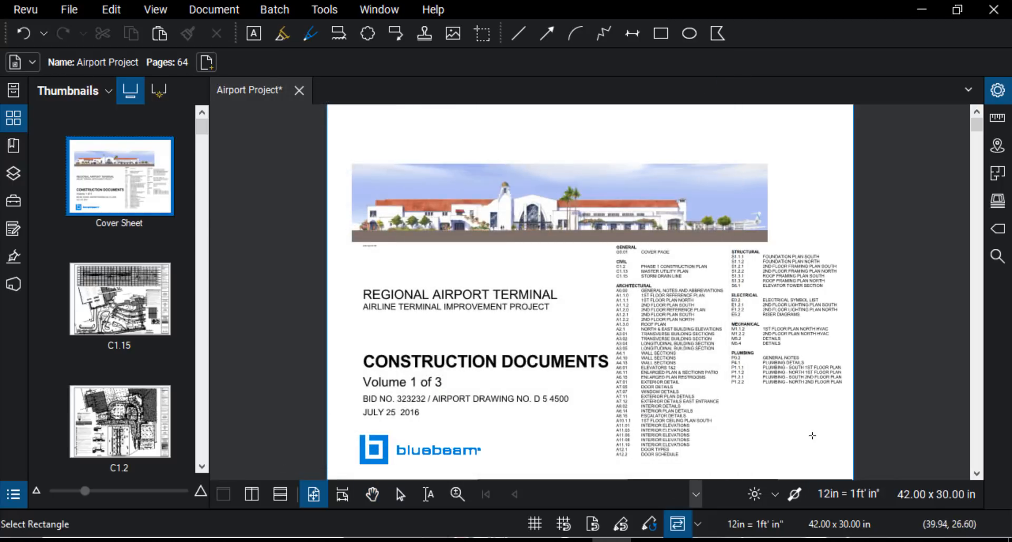
pyautogui.click(696, 493)
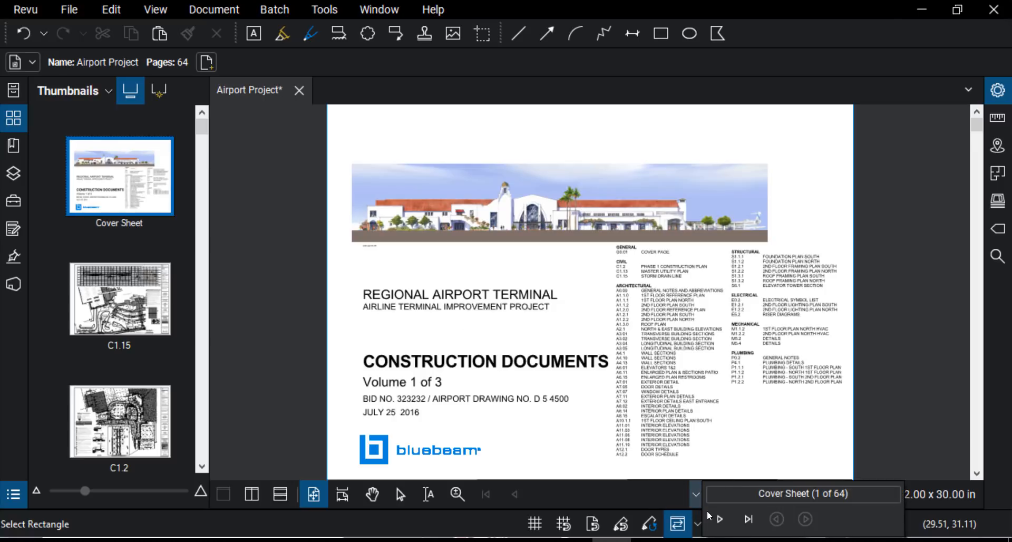
pyautogui.click(729, 522)
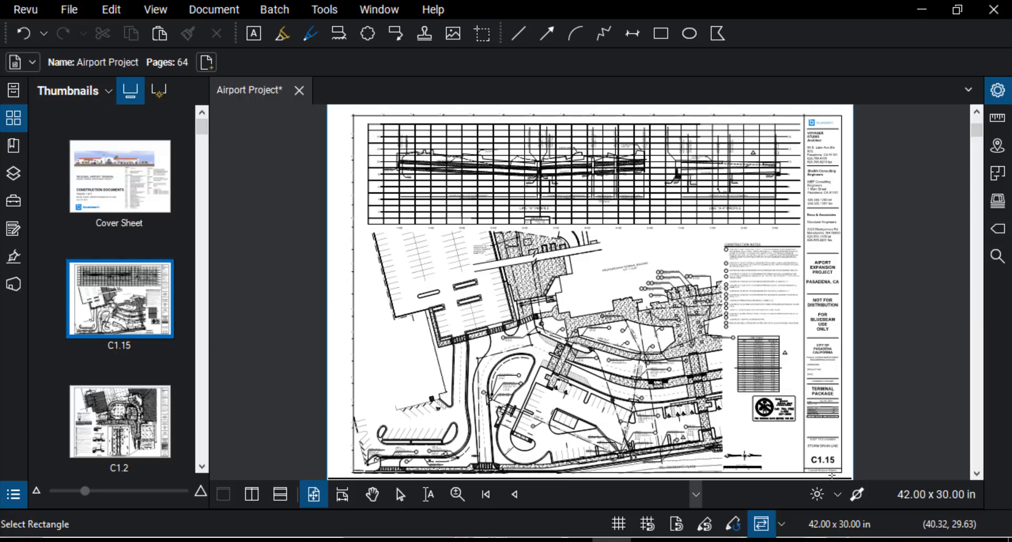
pyautogui.scroll(3, 835, 472)
pyautogui.scroll(2, 835, 472)
pyautogui.scroll(2, 669, 380)
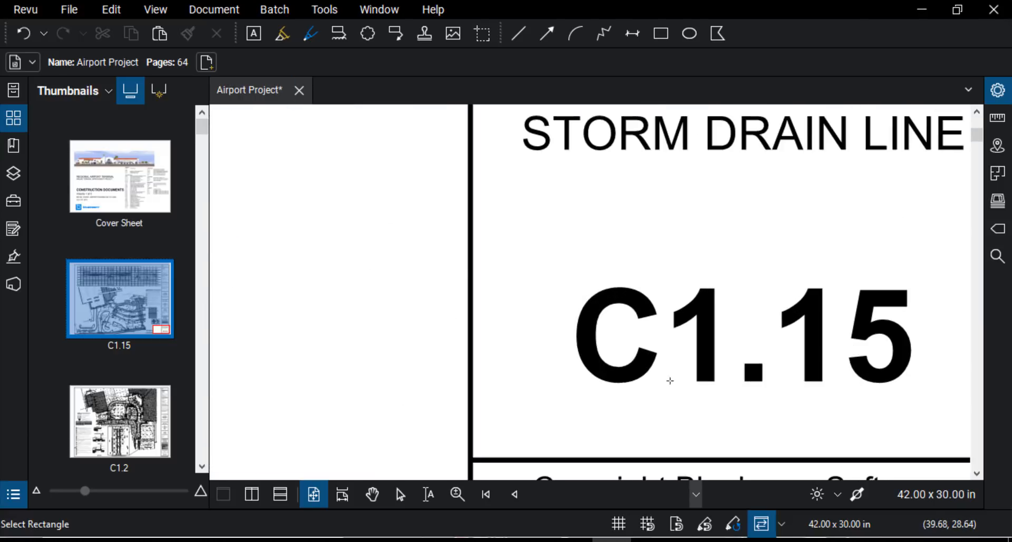
pyautogui.moveTo(483, 280); pyautogui.dragTo(794, 405)
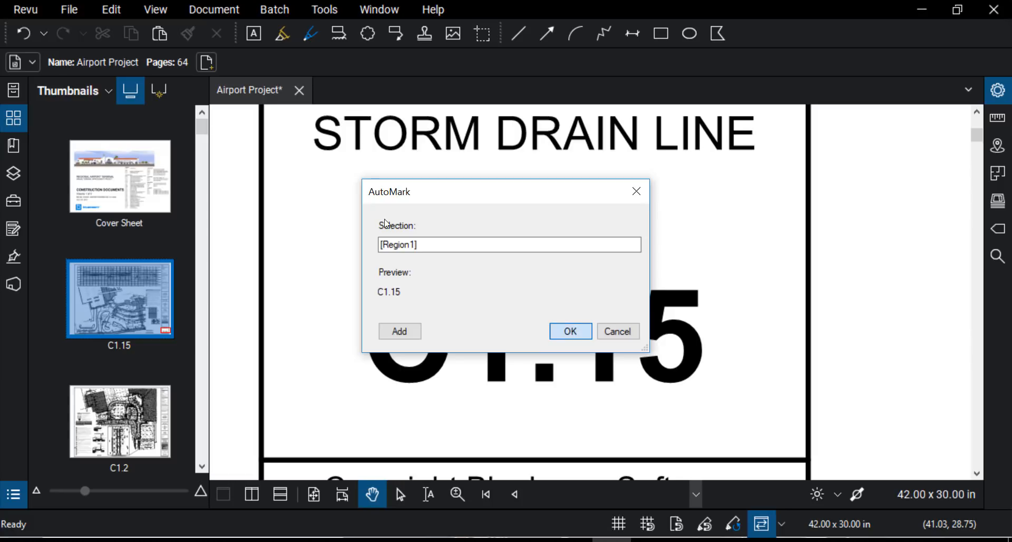
pyautogui.press('Return')
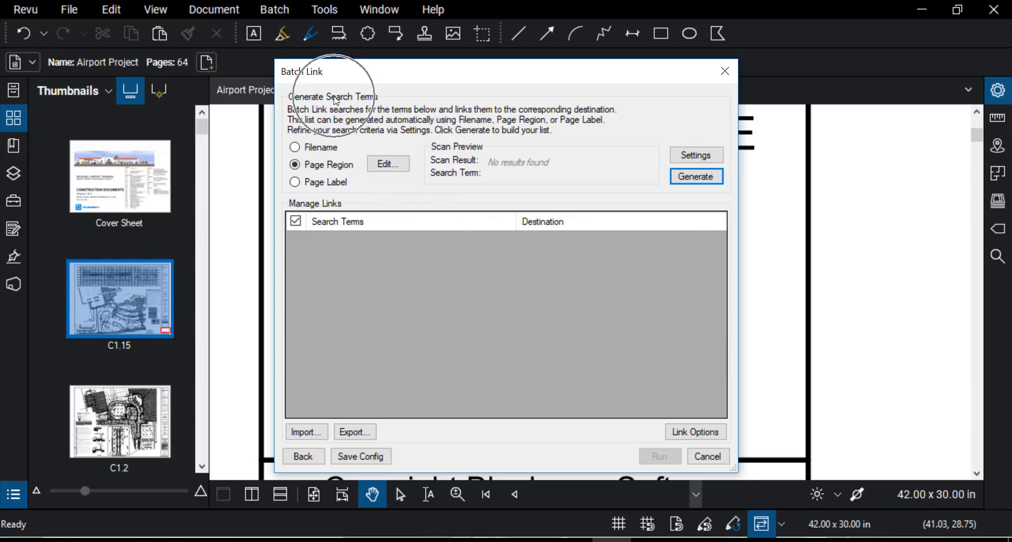
# Set the link options to include appearance properties with a green color, Highlight style and Flatten Highlight.
pyautogui.click(695, 431)
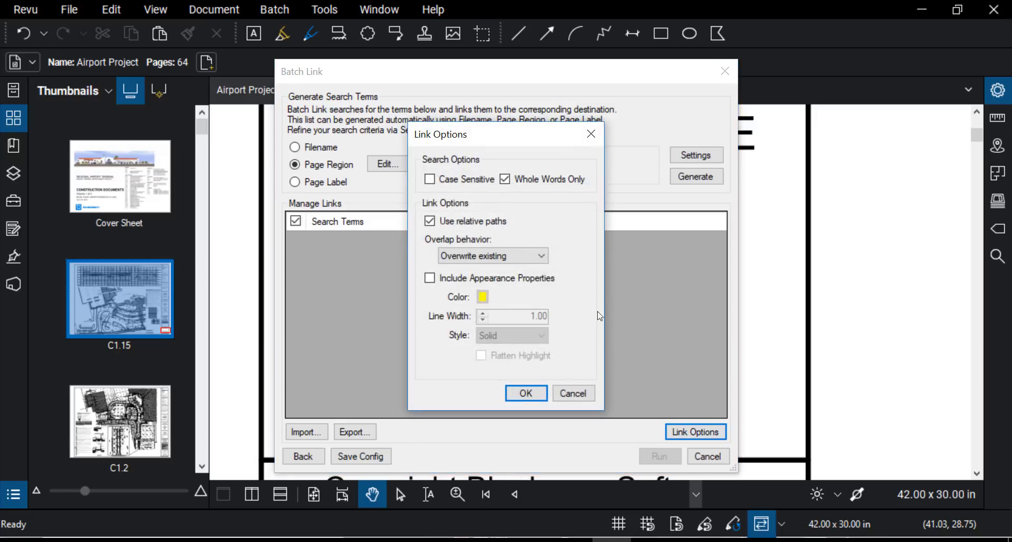
pyautogui.click(430, 278)
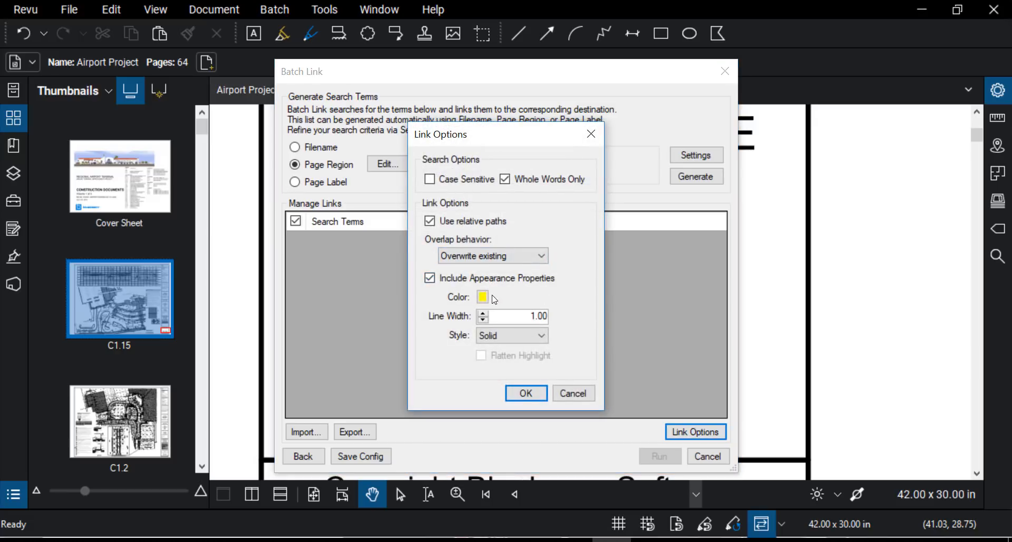
pyautogui.click(483, 297)
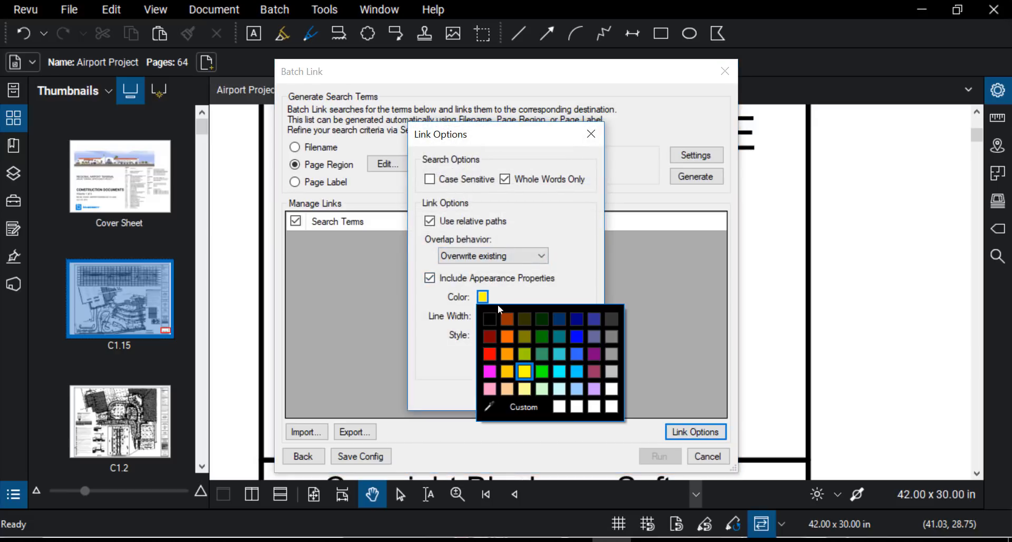
pyautogui.click(542, 372)
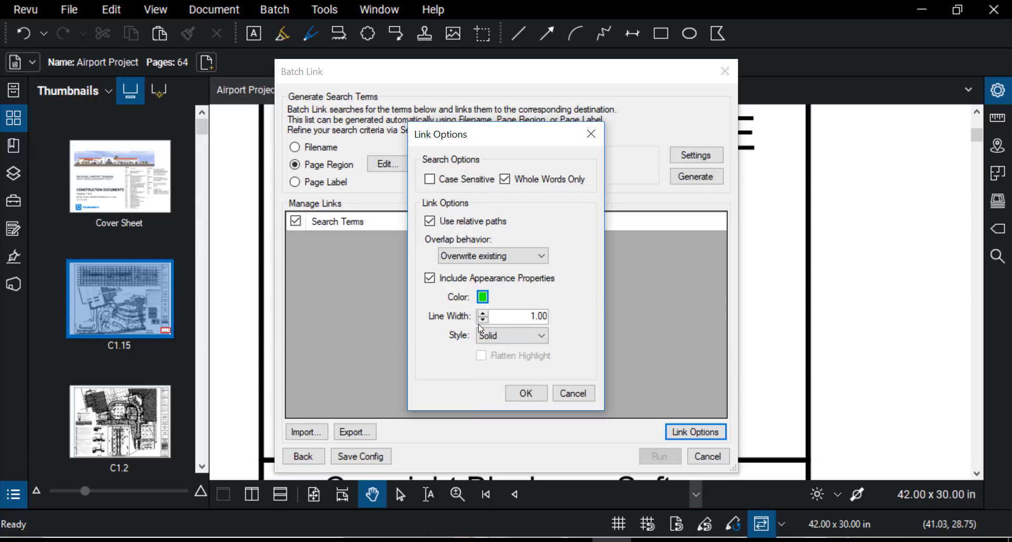
pyautogui.click(538, 335)
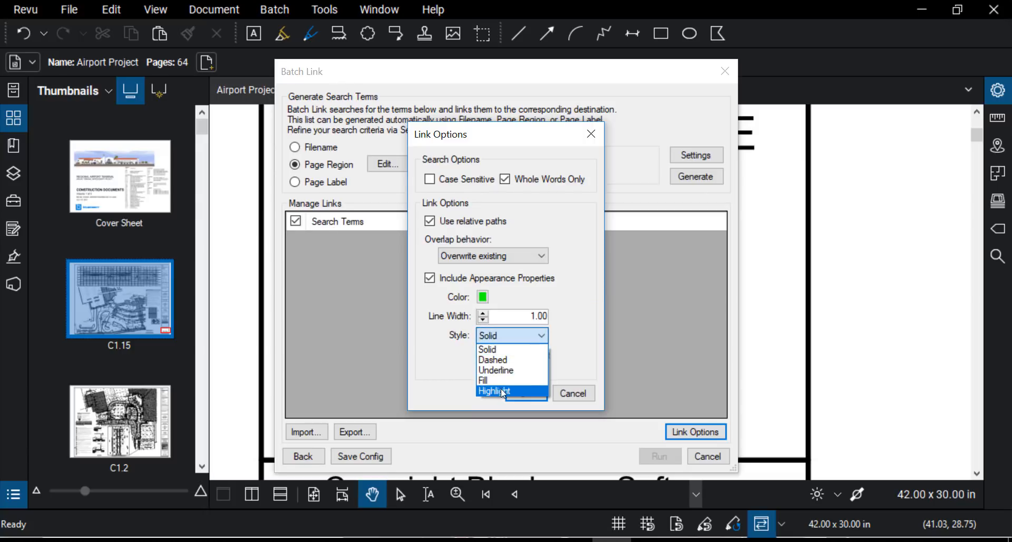
pyautogui.click(501, 390)
pyautogui.click(482, 356)
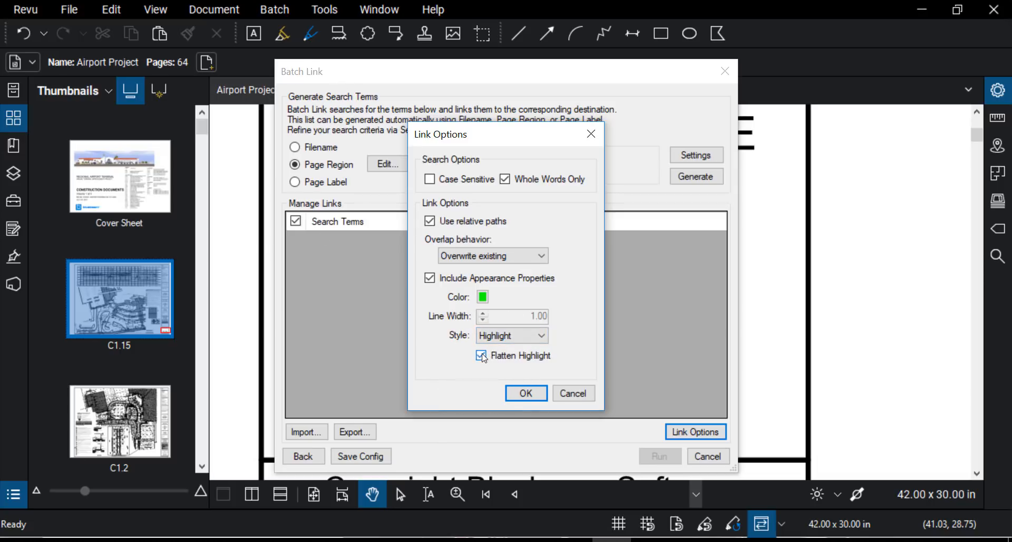
pyautogui.click(527, 393)
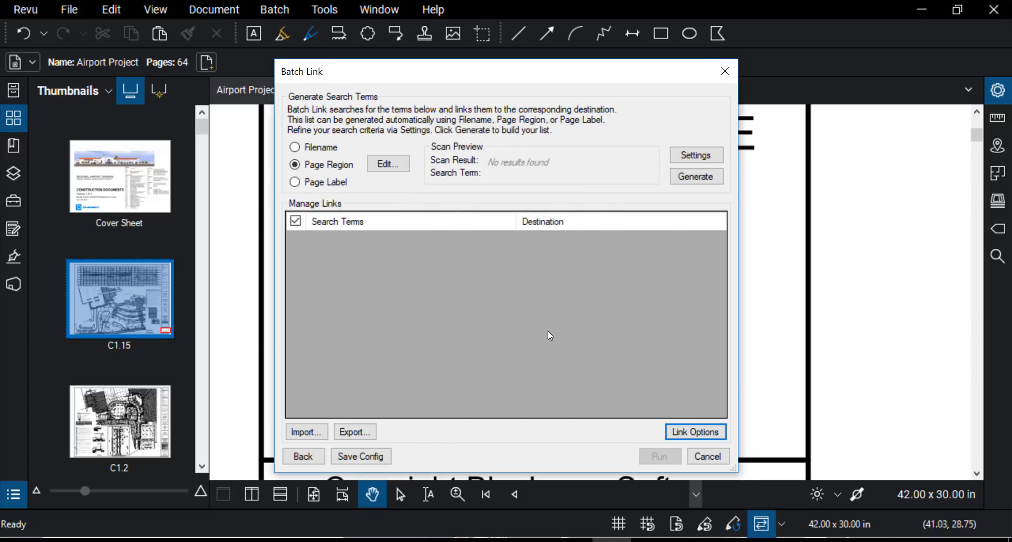
# Generate the search terms from the page region and review the listed links for errors.
pyautogui.click(697, 178)
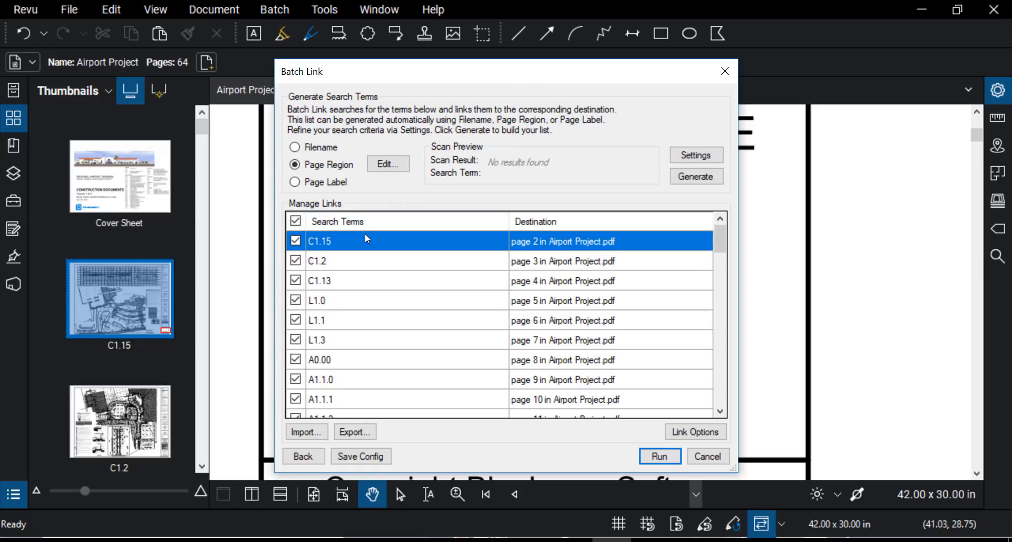
pyautogui.scroll(-4, 359, 254)
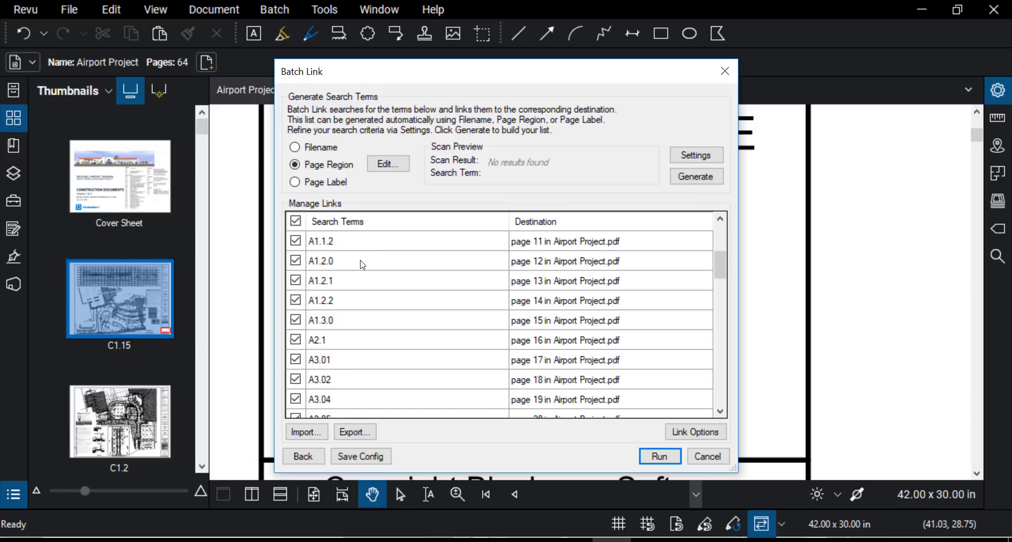
pyautogui.scroll(-4, 363, 254)
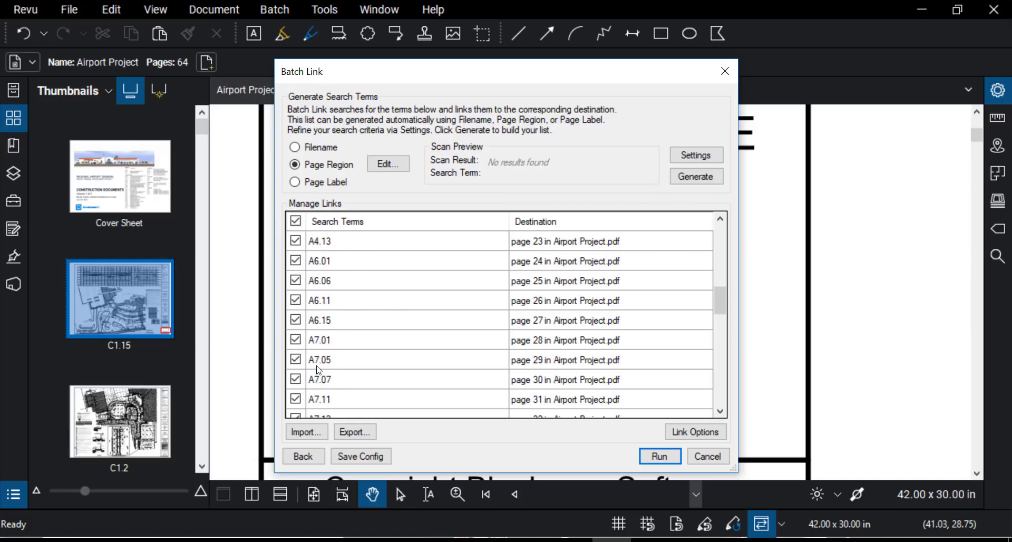
pyautogui.scroll(-2, 317, 312)
pyautogui.scroll(-3, 321, 311)
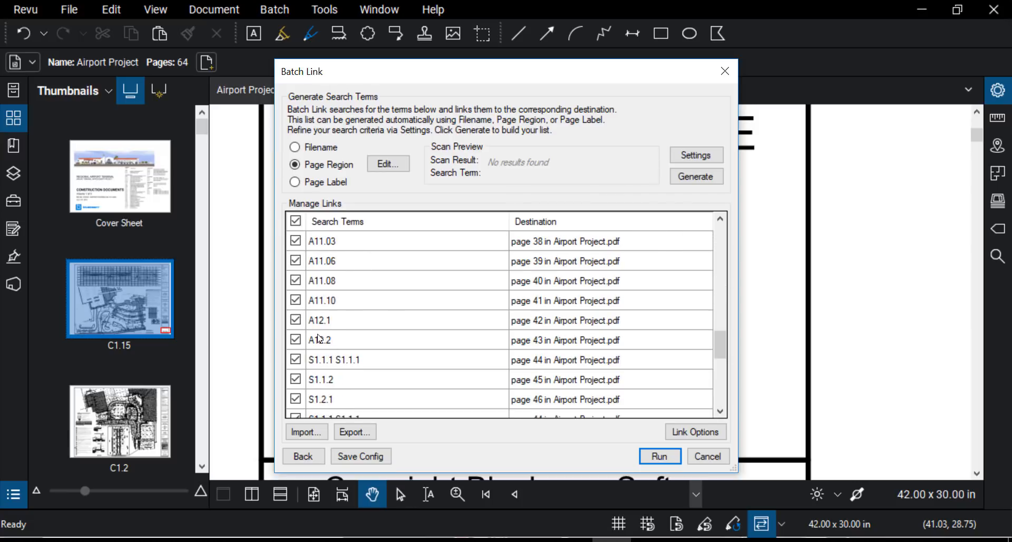
# Edit the search term for page 44 to remove the repeated S1.1.1.
pyautogui.click(328, 303)
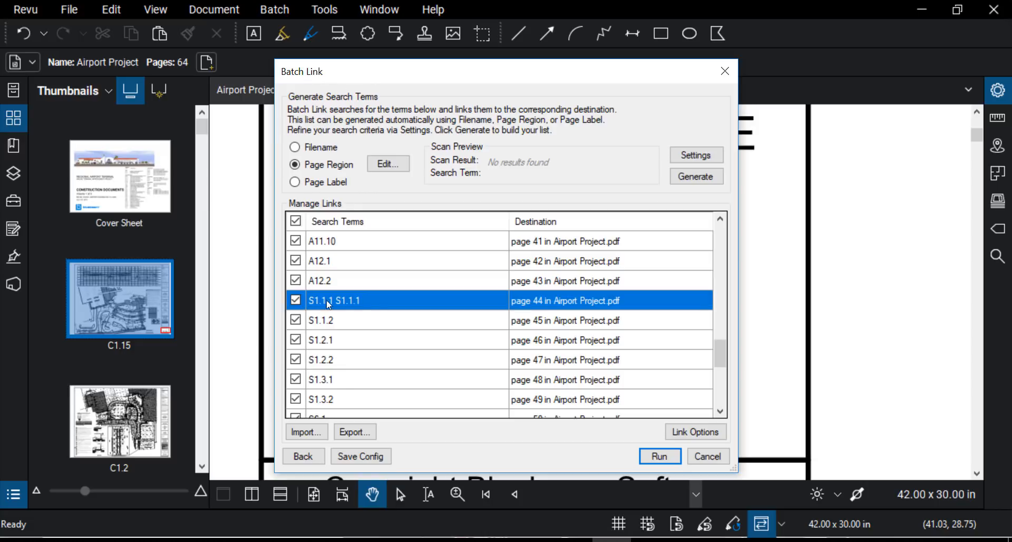
pyautogui.click(362, 301)
pyautogui.click(366, 300)
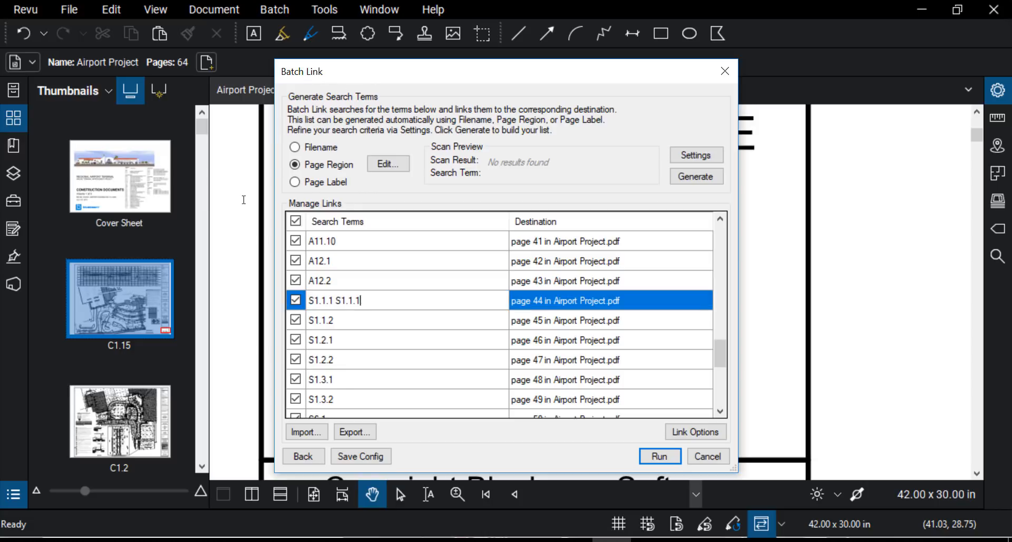
pyautogui.press('BackSpace')
pyautogui.press('BackSpace')
# Remove the duplicate E1.2.1 search term for page 53 and check the rest of the link list.
pyautogui.scroll(-2, 386, 294)
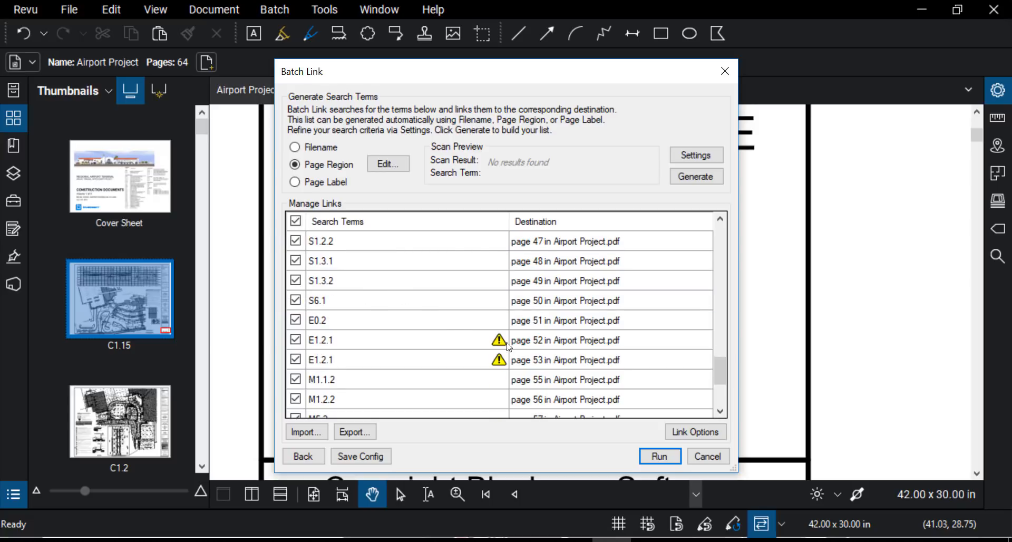
pyautogui.moveTo(504, 347)
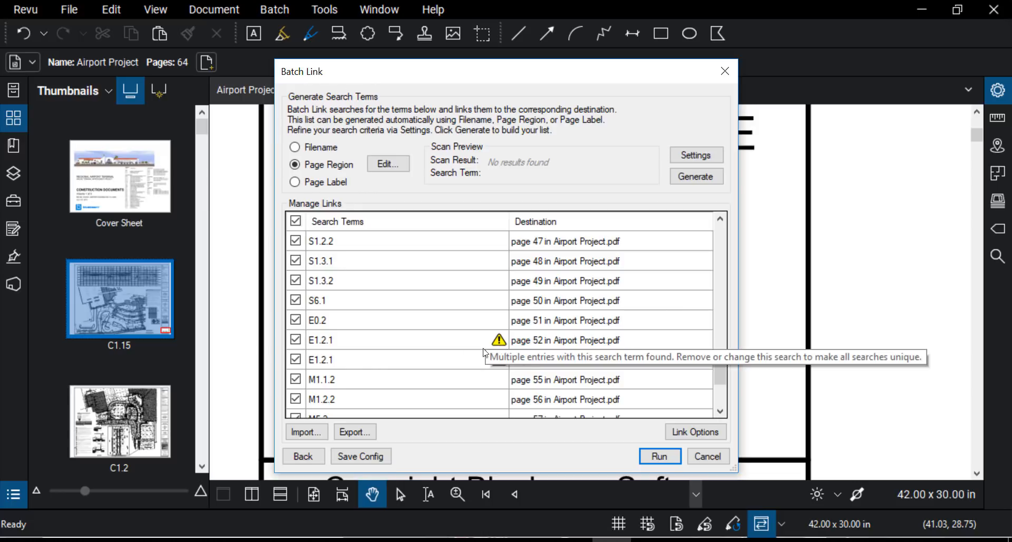
pyautogui.moveTo(340, 369)
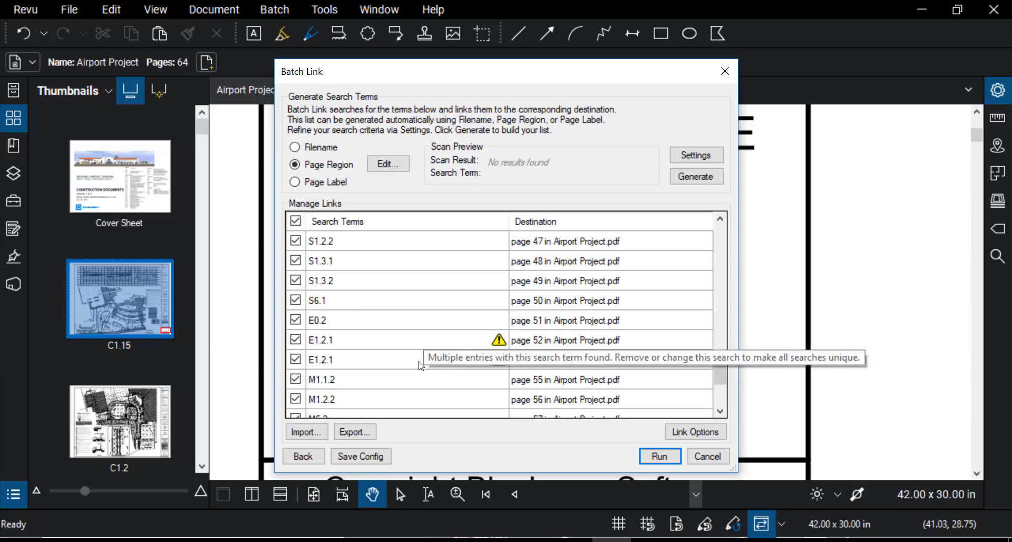
pyautogui.scroll(-1, 437, 330)
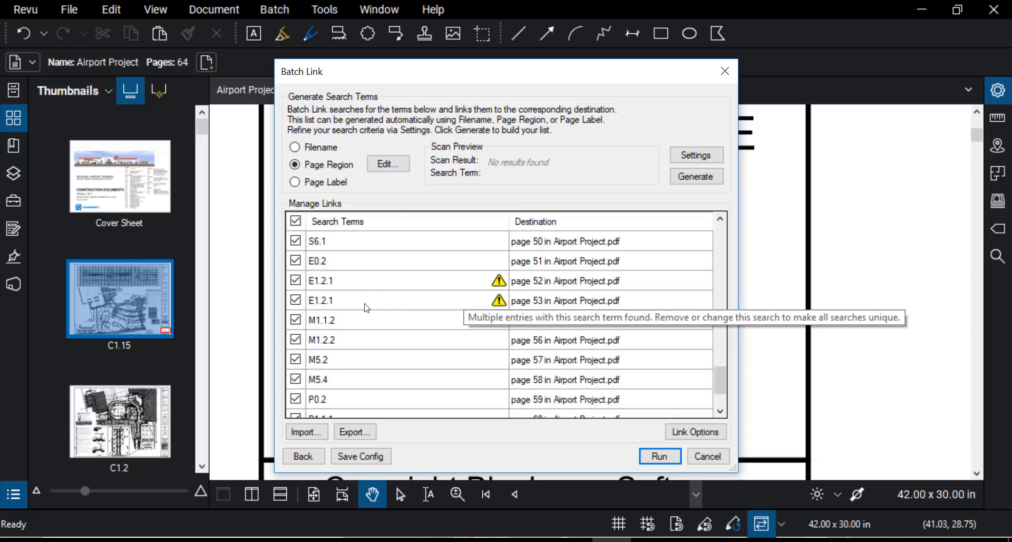
pyautogui.rightClick(449, 298)
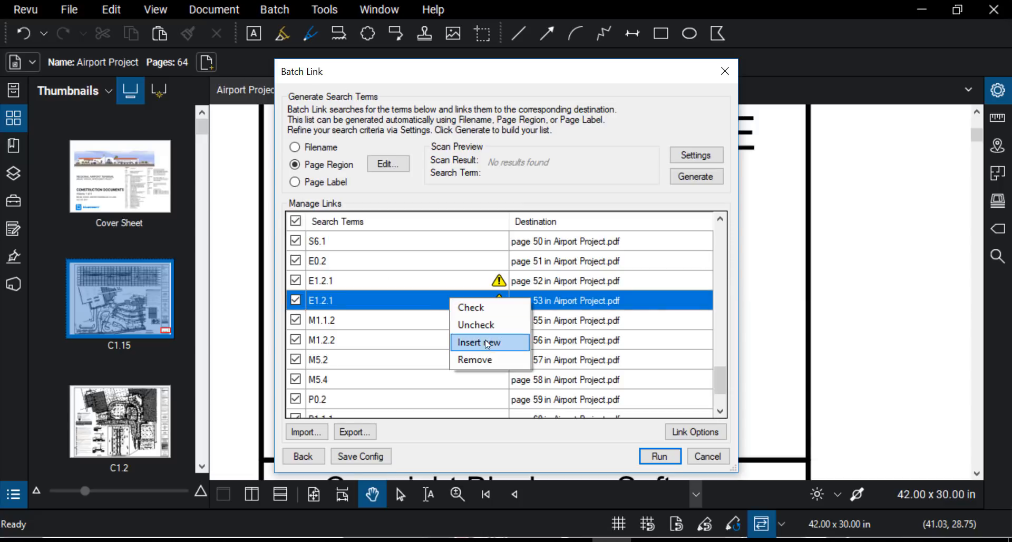
pyautogui.click(487, 361)
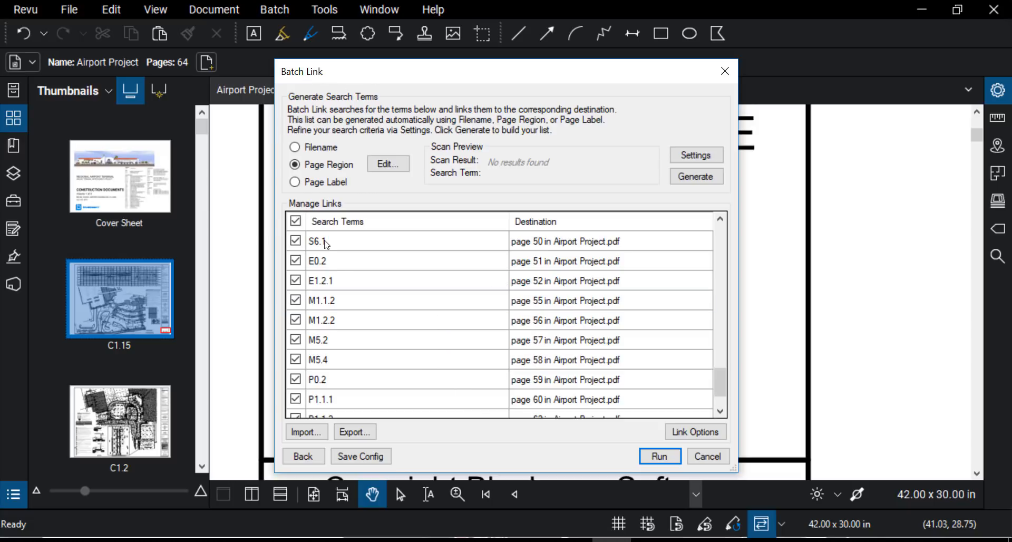
pyautogui.scroll(-1, 372, 301)
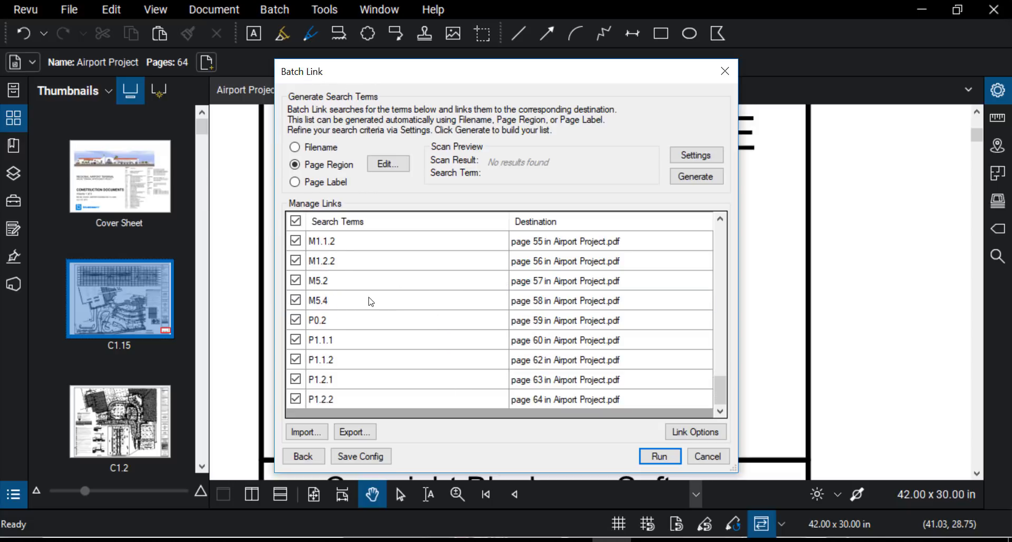
pyautogui.scroll(18, 369, 308)
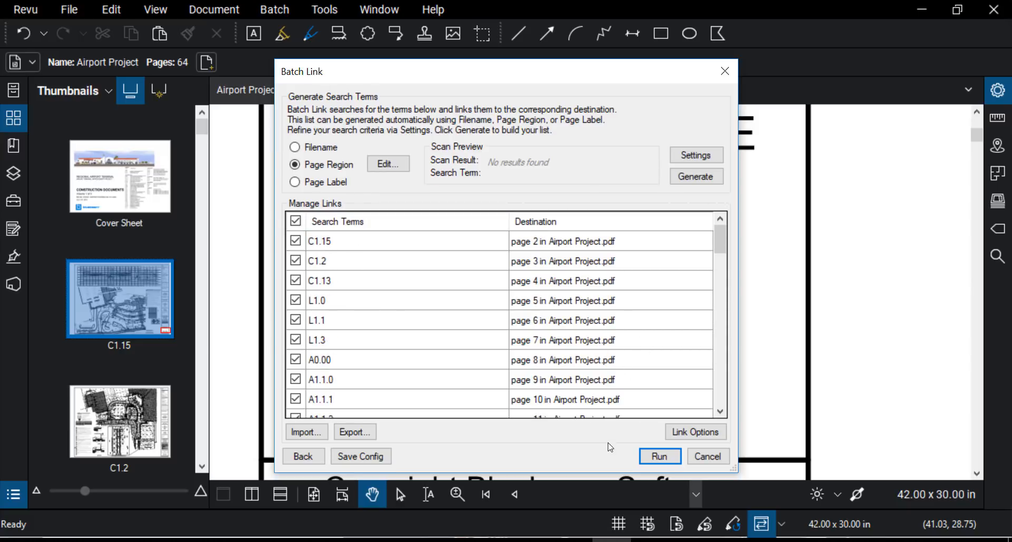
# Run the batch link on the Airport Project set, finish the summary, and inspect the highlighted sheet index on the cover sheet.
pyautogui.click(660, 456)
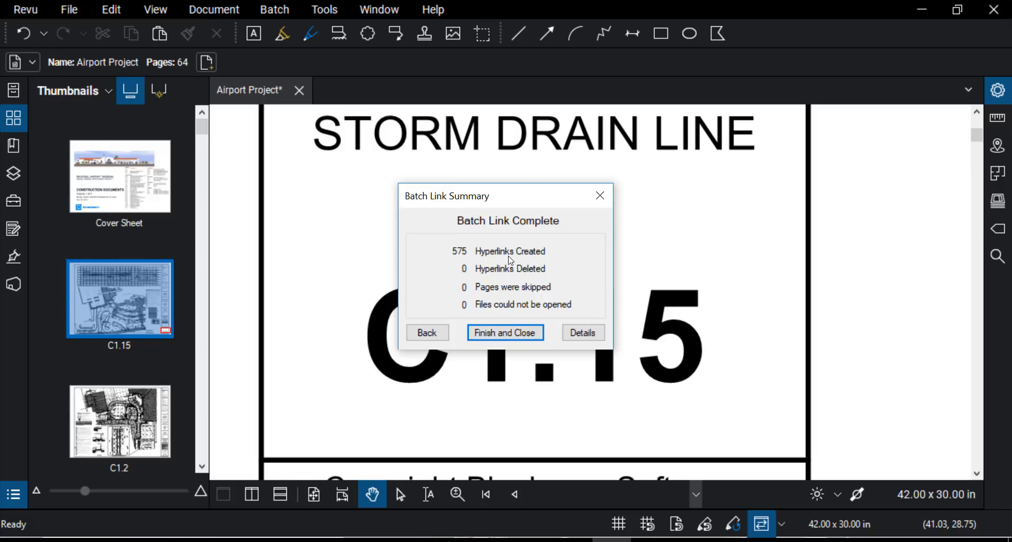
pyautogui.click(510, 334)
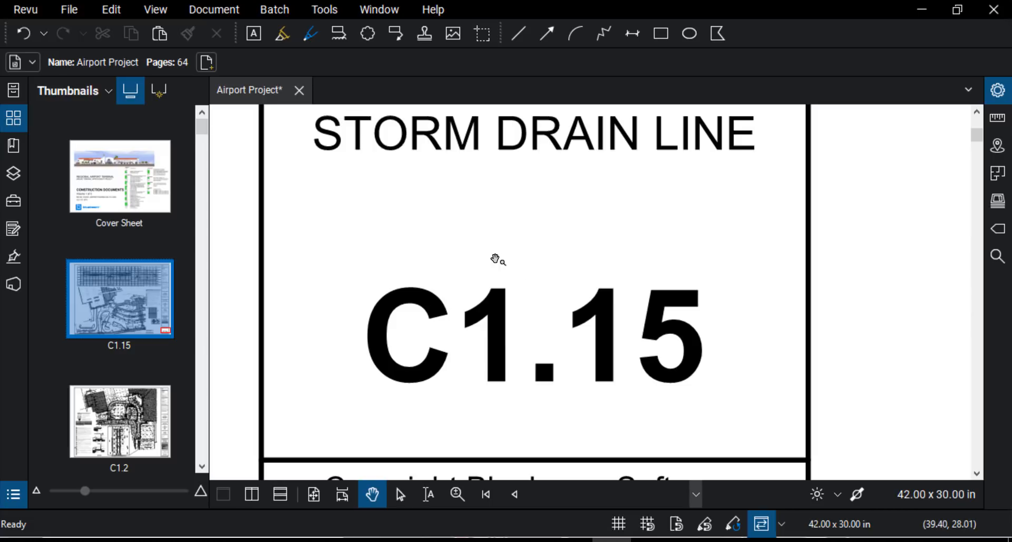
pyautogui.click(120, 176)
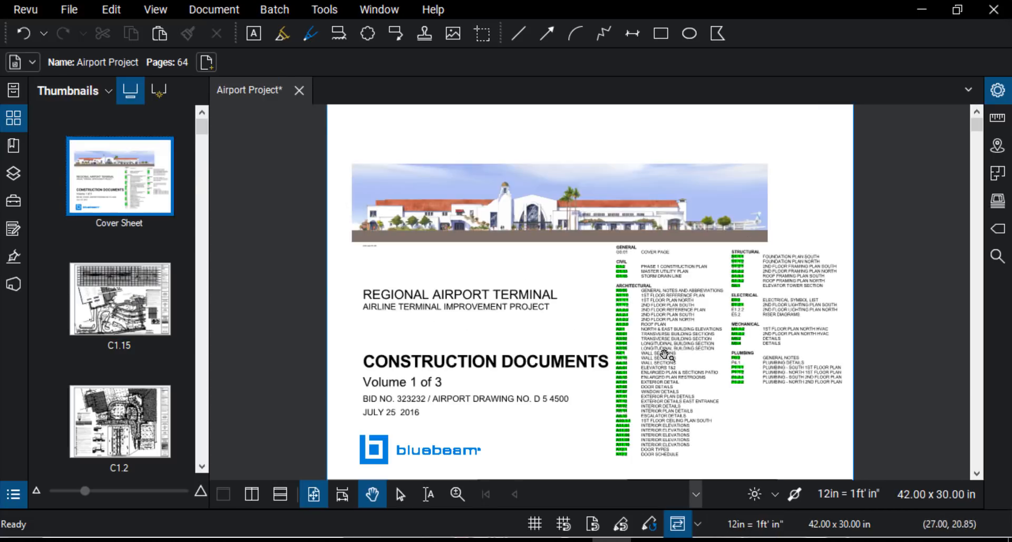
pyautogui.scroll(5, 664, 342)
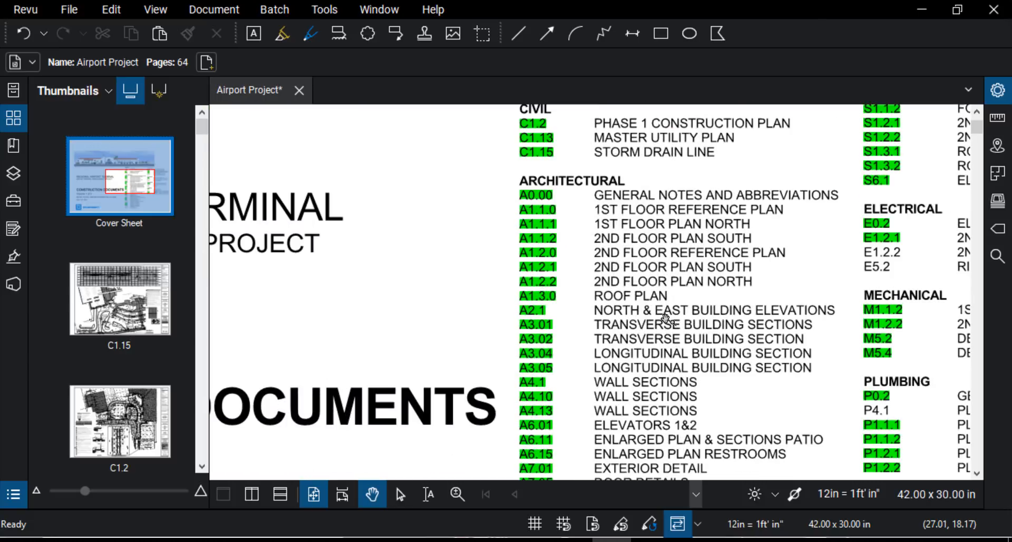
# Follow the sheet links from the index to A1.1.0, on to A1.1.1, and through the detail 3 callout to A7.11.
pyautogui.click(541, 211)
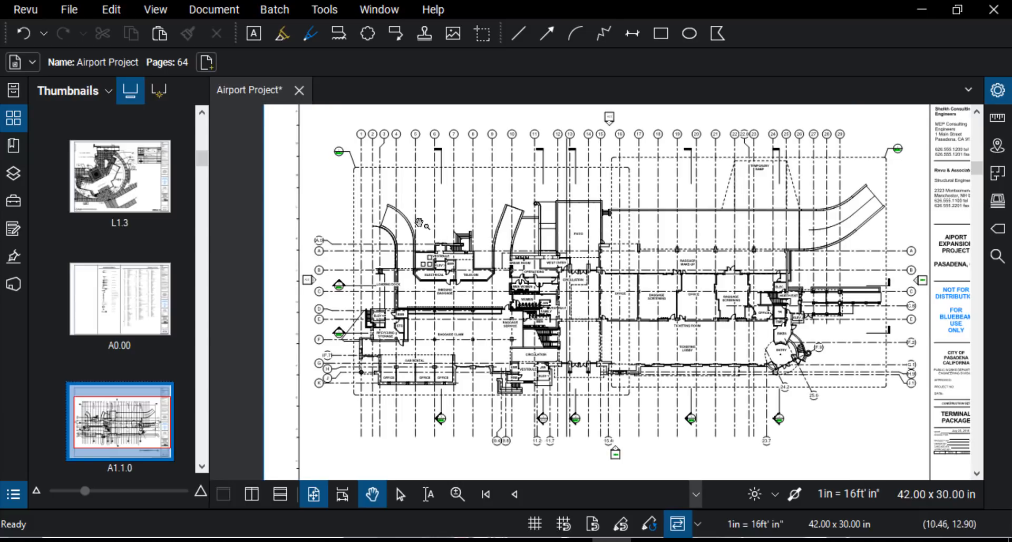
pyautogui.scroll(4, 343, 150)
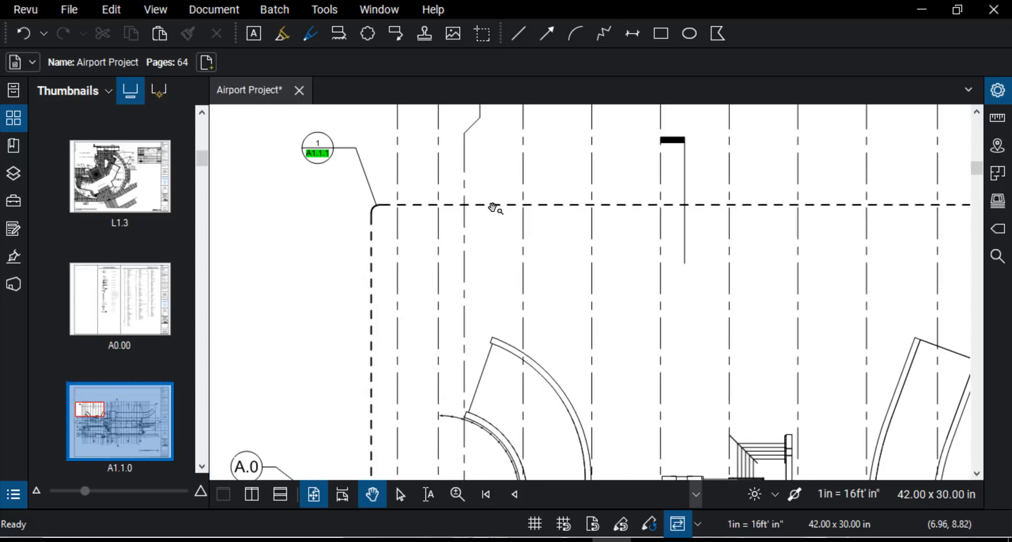
pyautogui.click(317, 153)
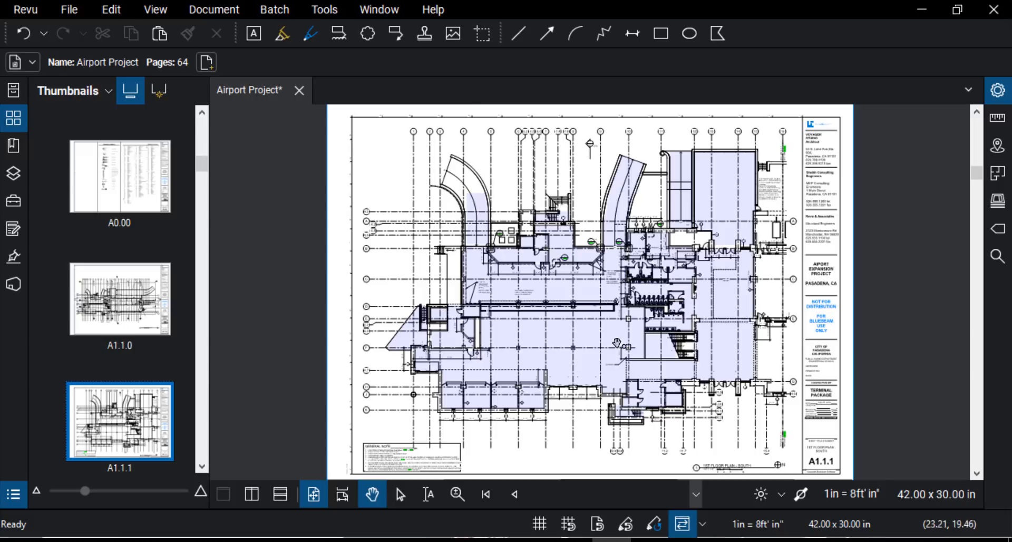
pyautogui.scroll(5, 605, 230)
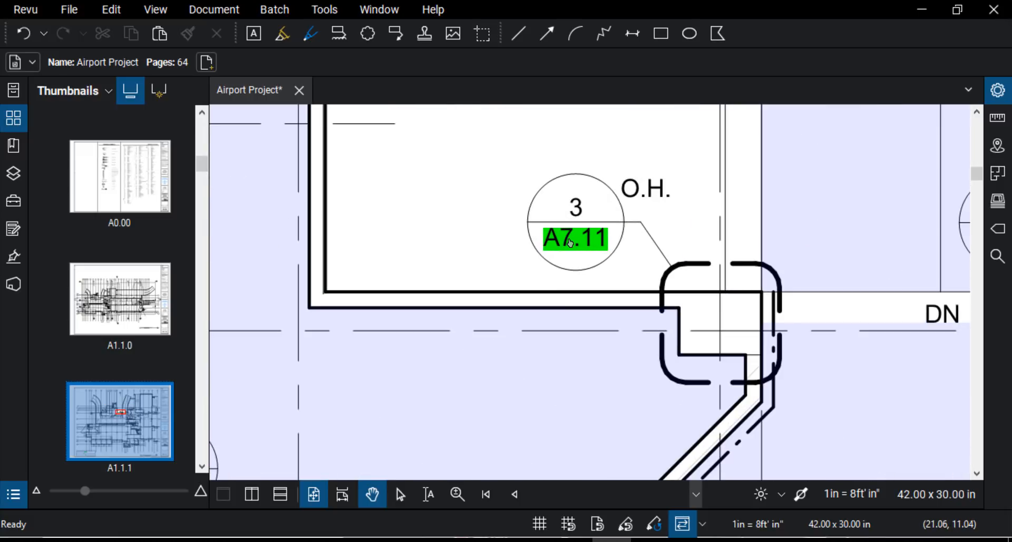
pyautogui.click(583, 248)
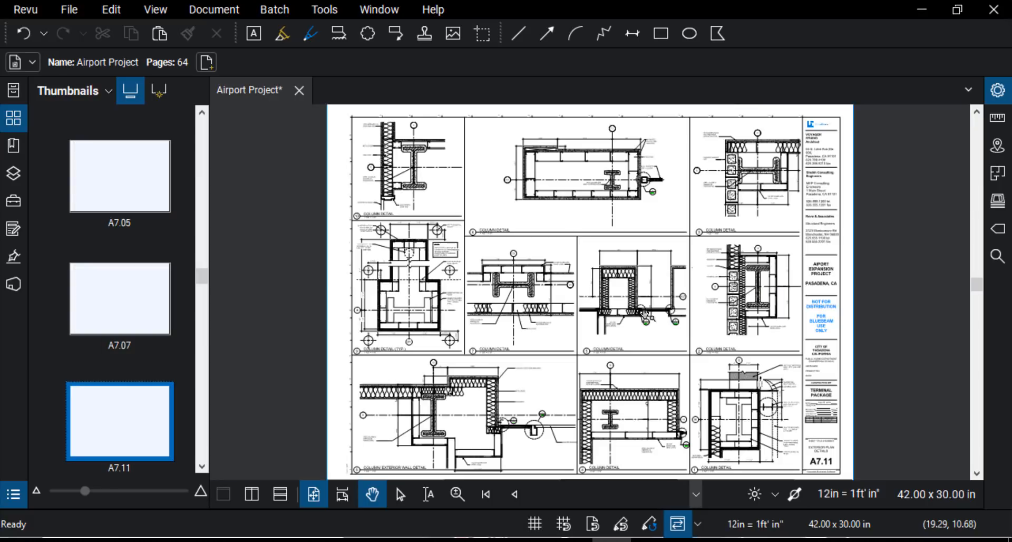
pyautogui.scroll(4, 821, 465)
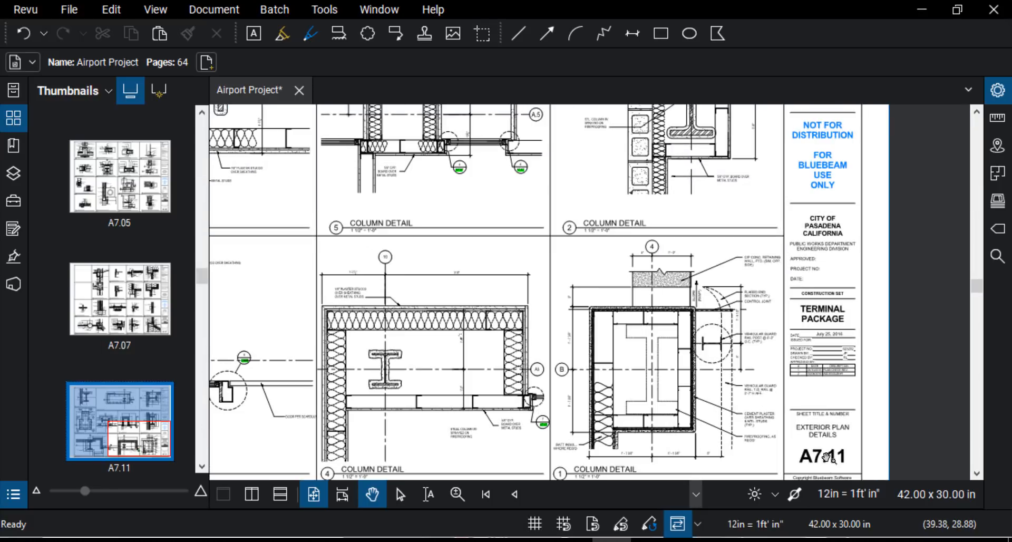
pyautogui.scroll(1, 518, 238)
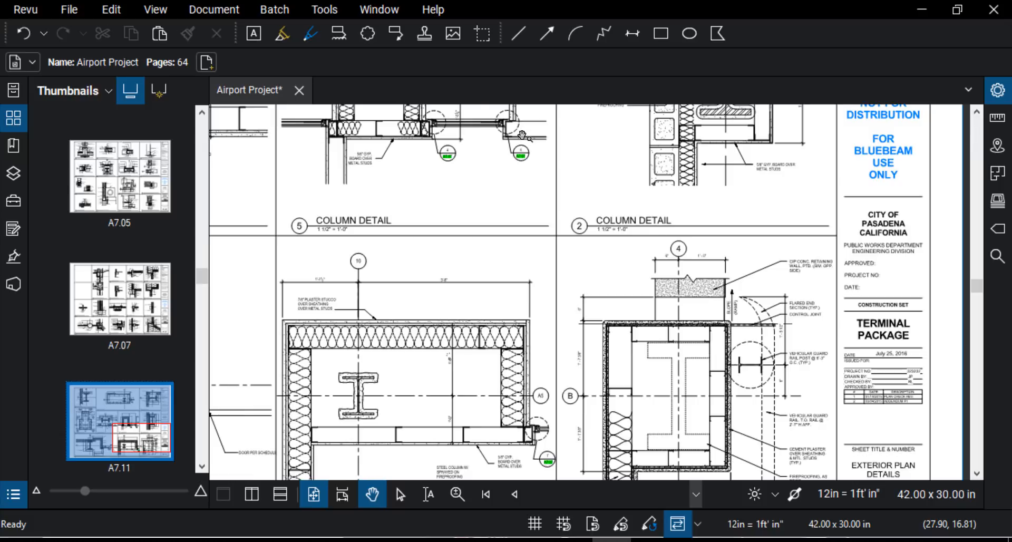
# Follow the detail 4 callout on A7.11 to sheet A7.07, check its sheet number, and return to the full cover sheet.
pyautogui.scroll(7, 522, 158)
pyautogui.click(508, 195)
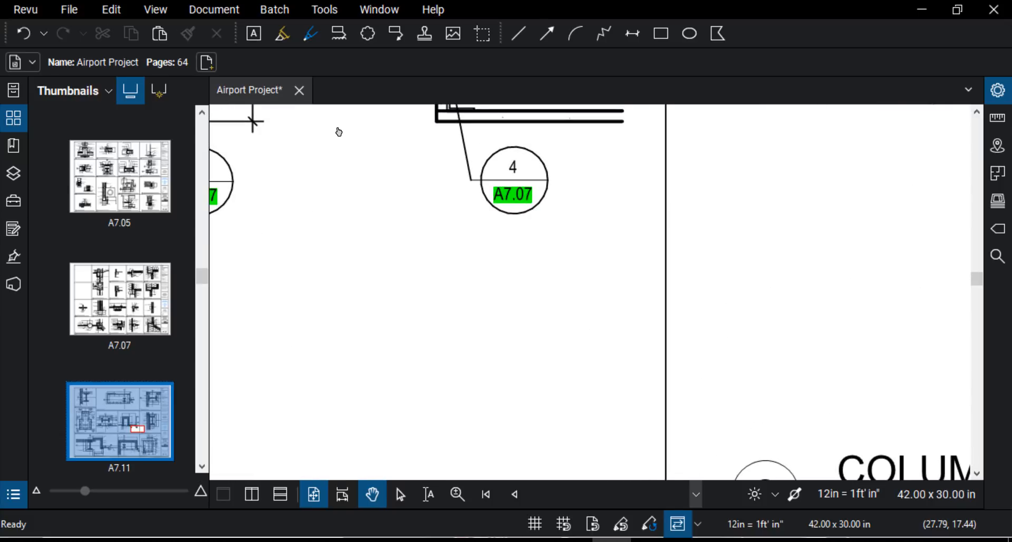
pyautogui.scroll(3, 832, 463)
pyautogui.scroll(2, 832, 463)
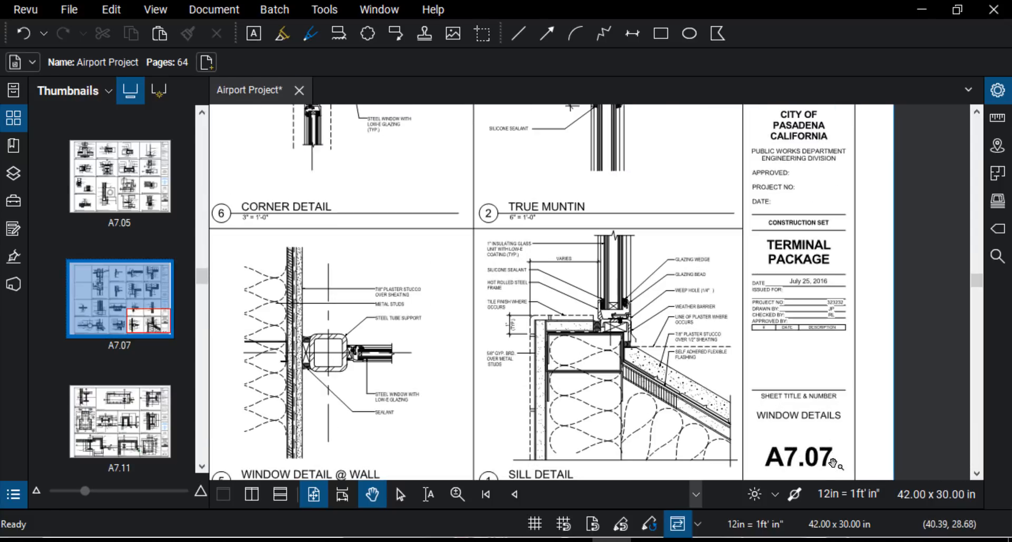
pyautogui.scroll(-6, 509, 278)
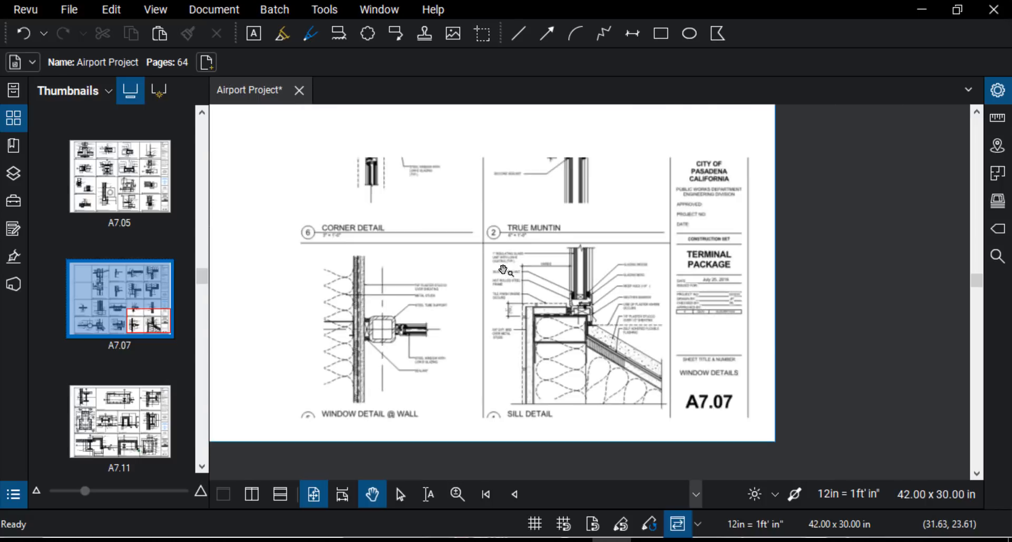
pyautogui.moveTo(290, 137); pyautogui.dragTo(361, 224)
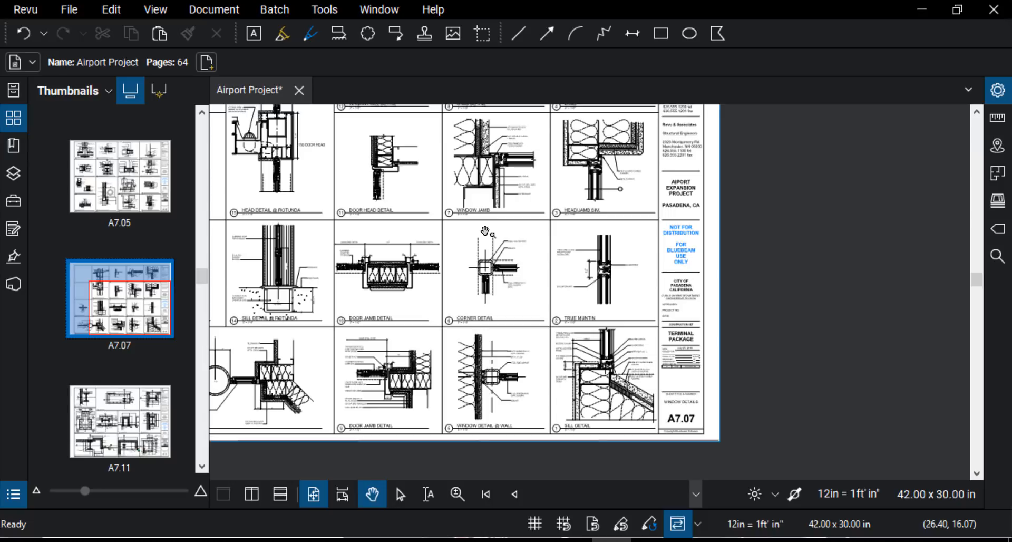
pyautogui.press('Home')
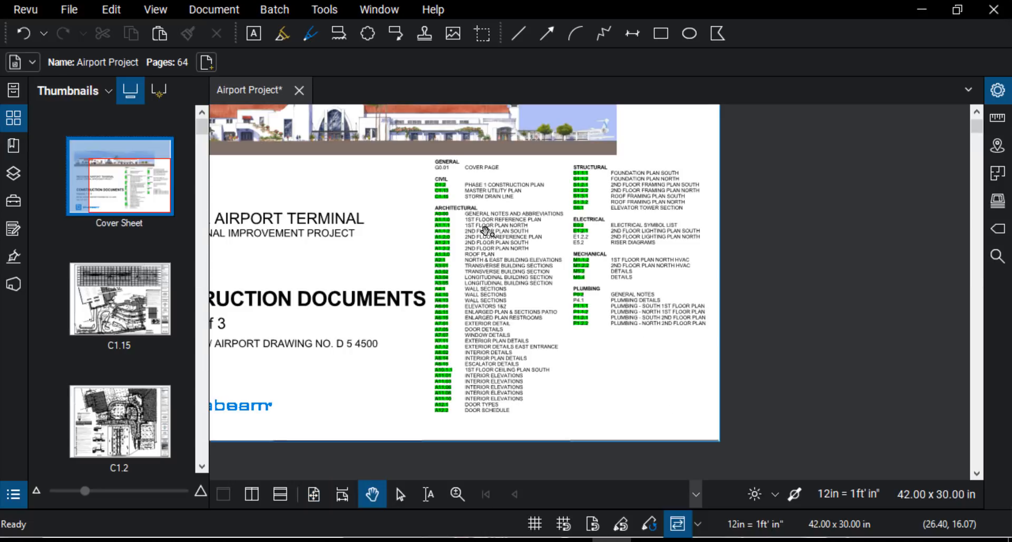
pyautogui.hotkey('ctrl', '0')
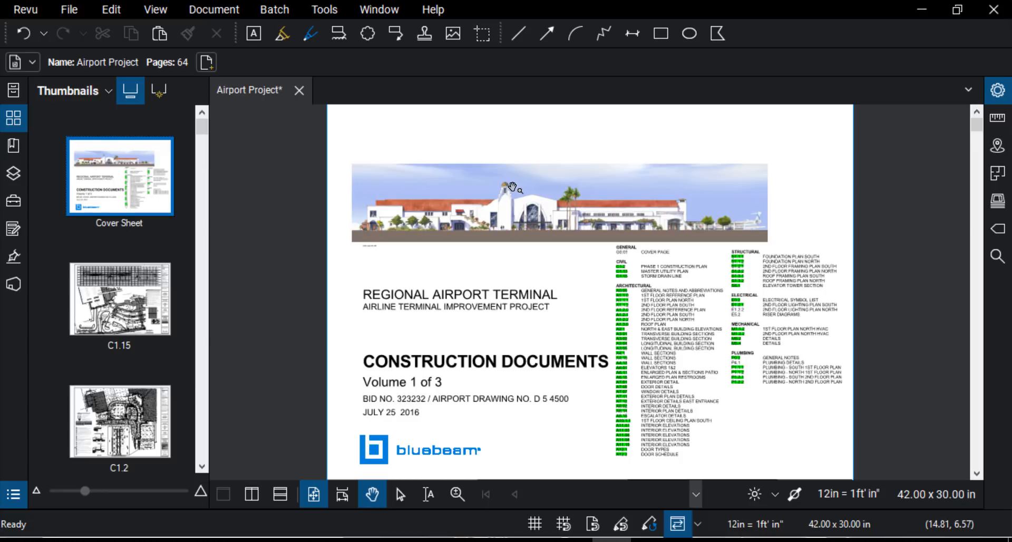
# Extract all 64 pages as separate files named by page label into the Extract Pages folder.
pyautogui.click(107, 92)
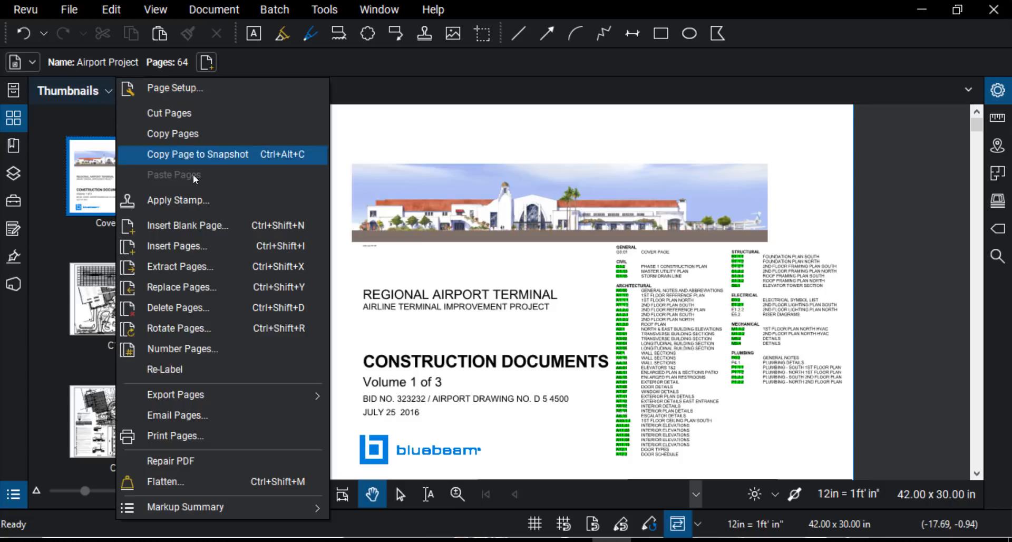
pyautogui.click(203, 269)
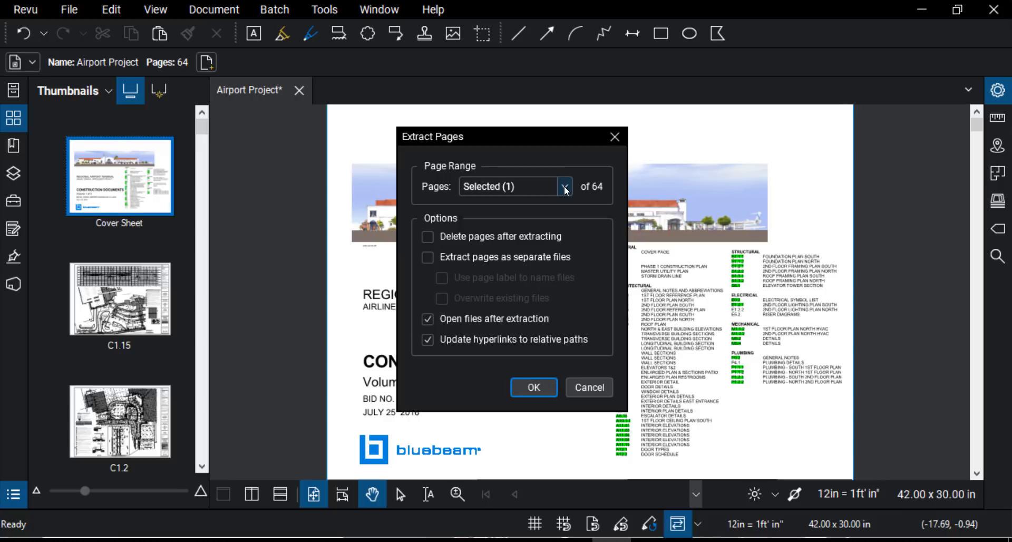
pyautogui.click(524, 191)
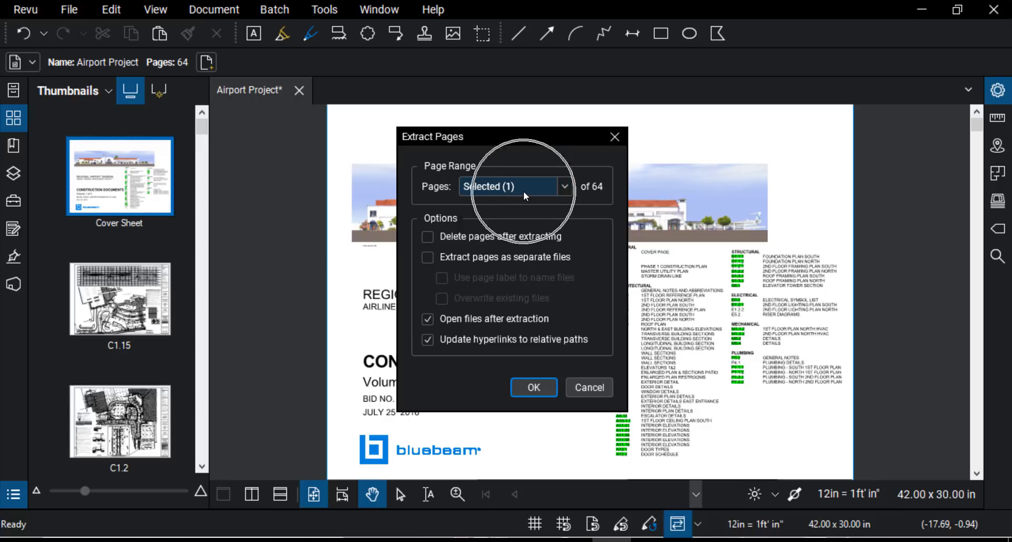
pyautogui.click(565, 186)
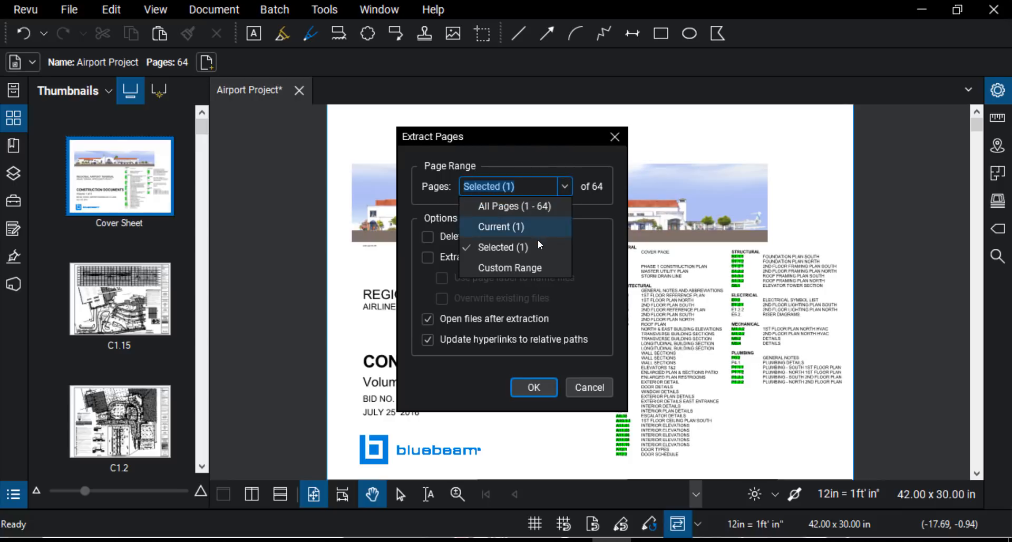
pyautogui.click(517, 207)
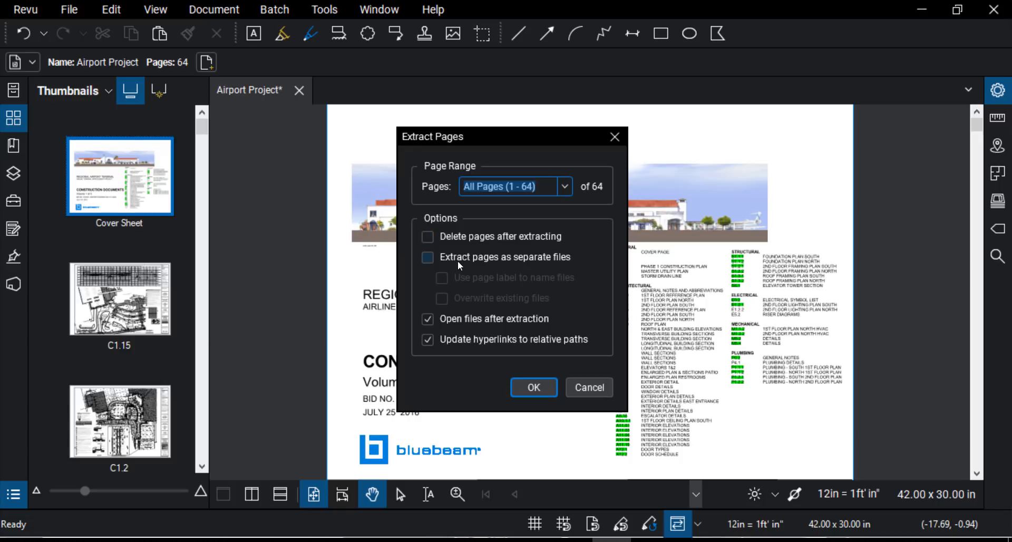
pyautogui.click(428, 258)
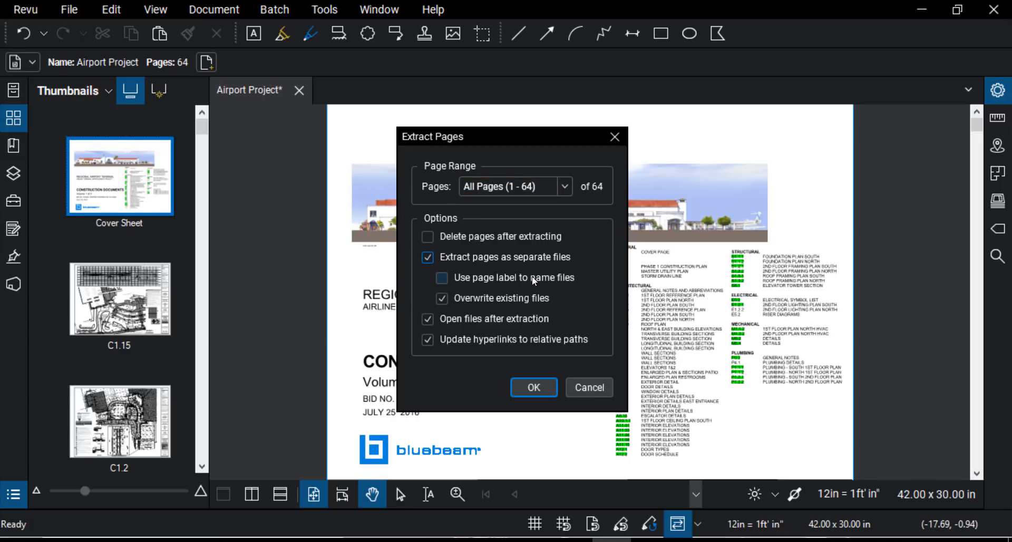
pyautogui.click(441, 278)
pyautogui.click(542, 396)
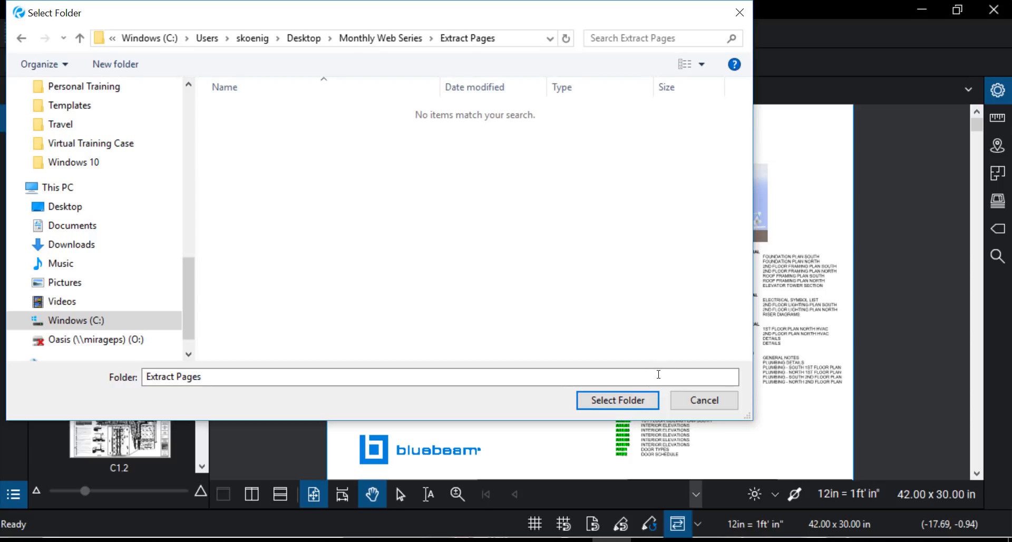
pyautogui.press('Return')
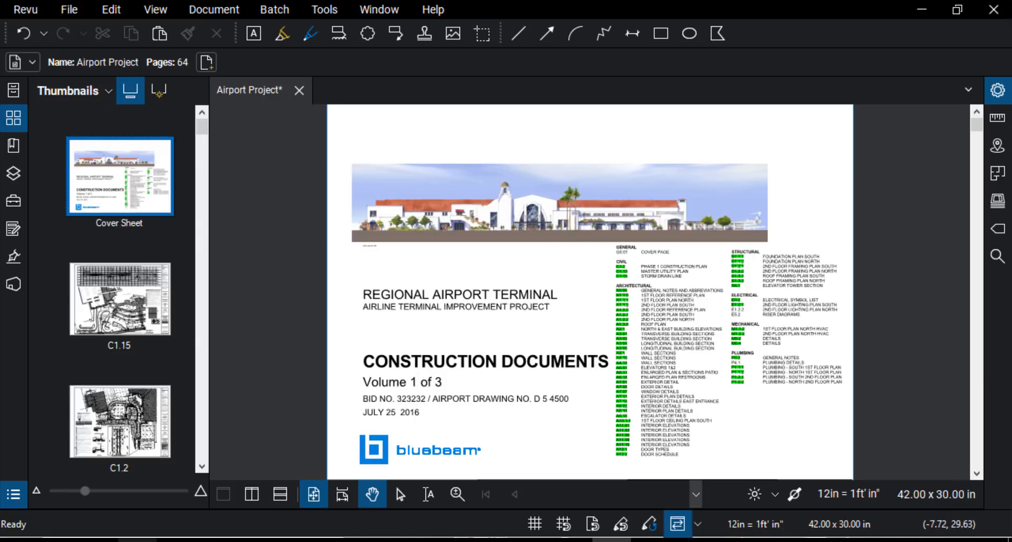
# Switch to File Explorer, review the extracted sheet files in the Extract Pages folder, return to Monthly Web Series and minimize the window.
pyautogui.click(138, 541)
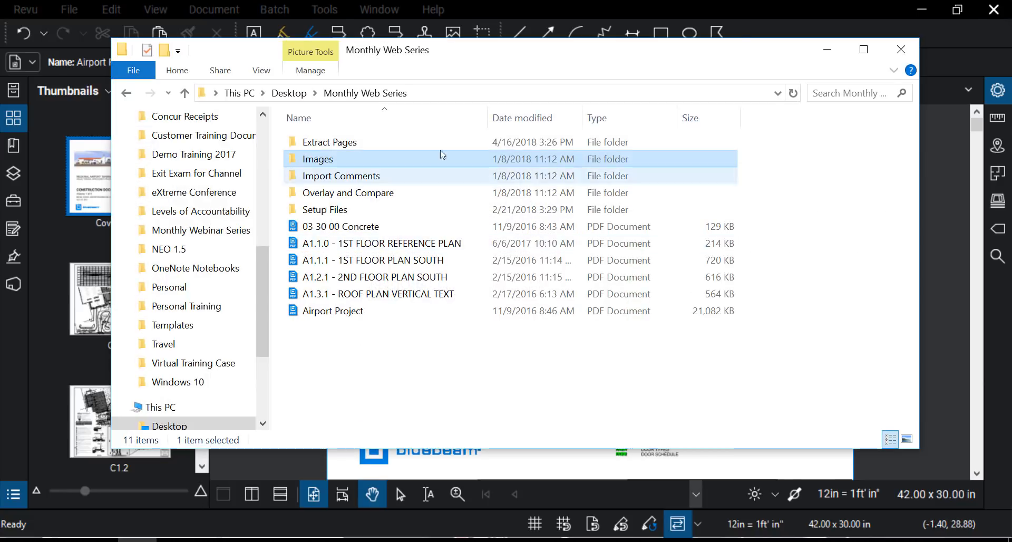
pyautogui.doubleClick(344, 143)
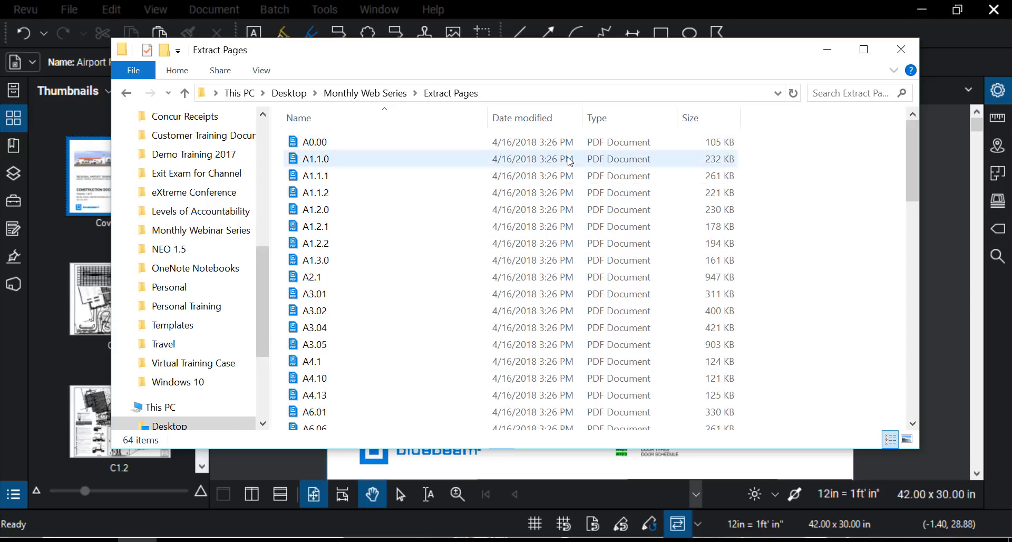
pyautogui.scroll(-7, 409, 288)
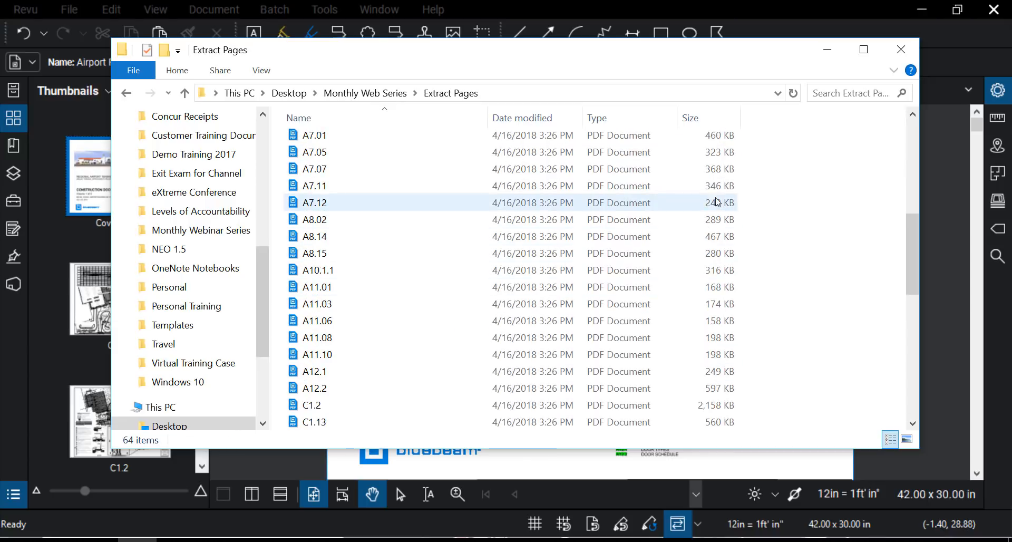
pyautogui.scroll(-4, 714, 211)
pyautogui.scroll(6, 717, 235)
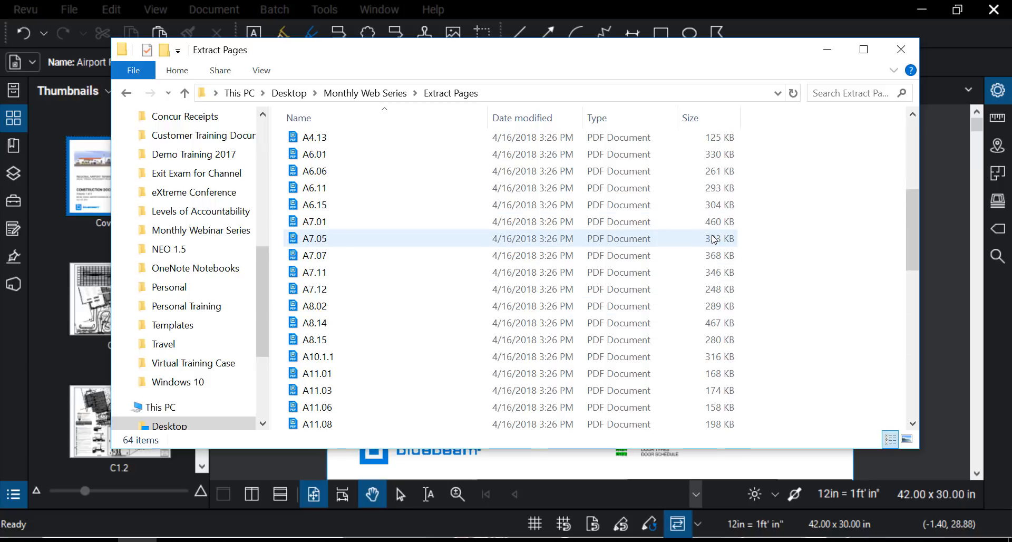
pyautogui.scroll(4, 720, 197)
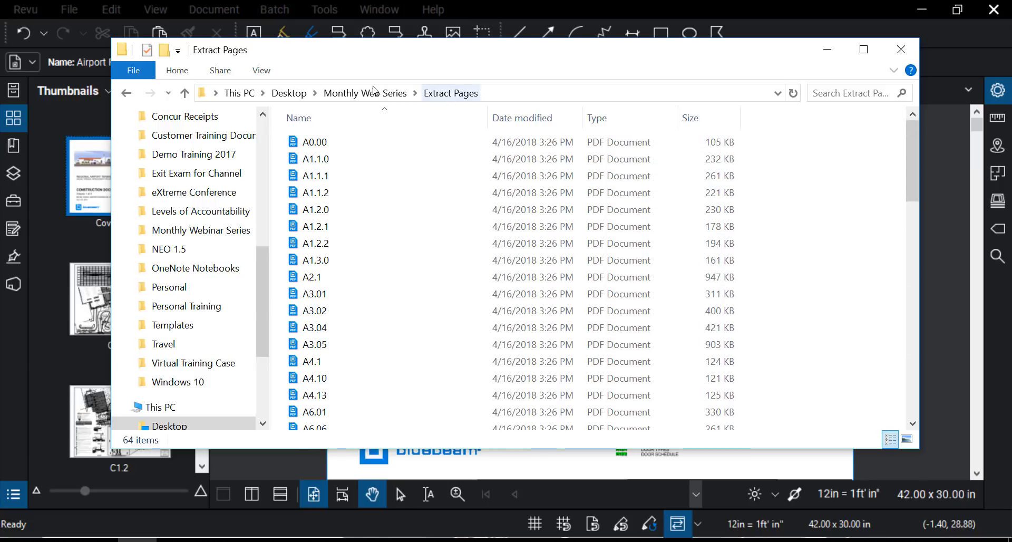
pyautogui.click(357, 94)
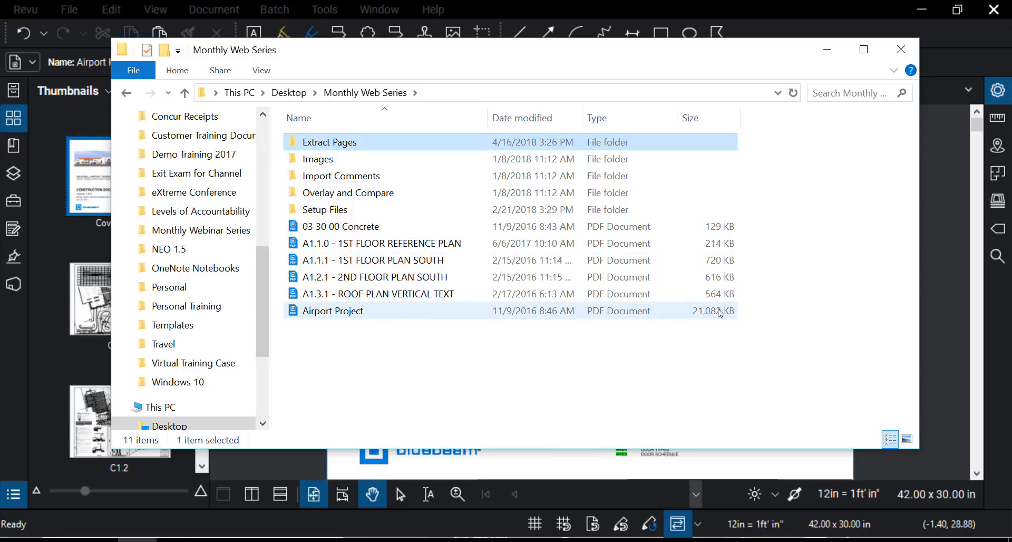
pyautogui.click(827, 56)
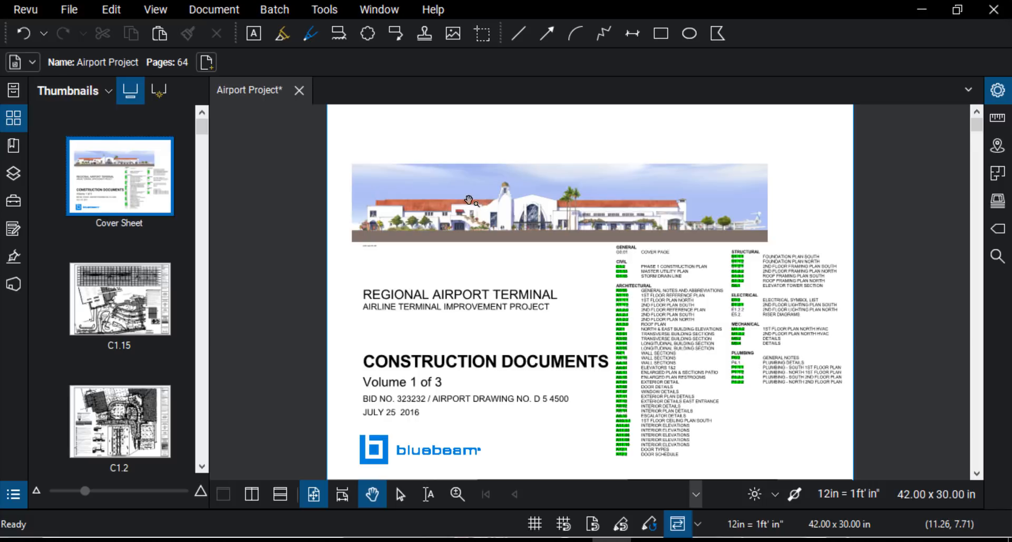
# Hide the page thumbnails and close the Airport Project file without saving its changes.
pyautogui.click(13, 118)
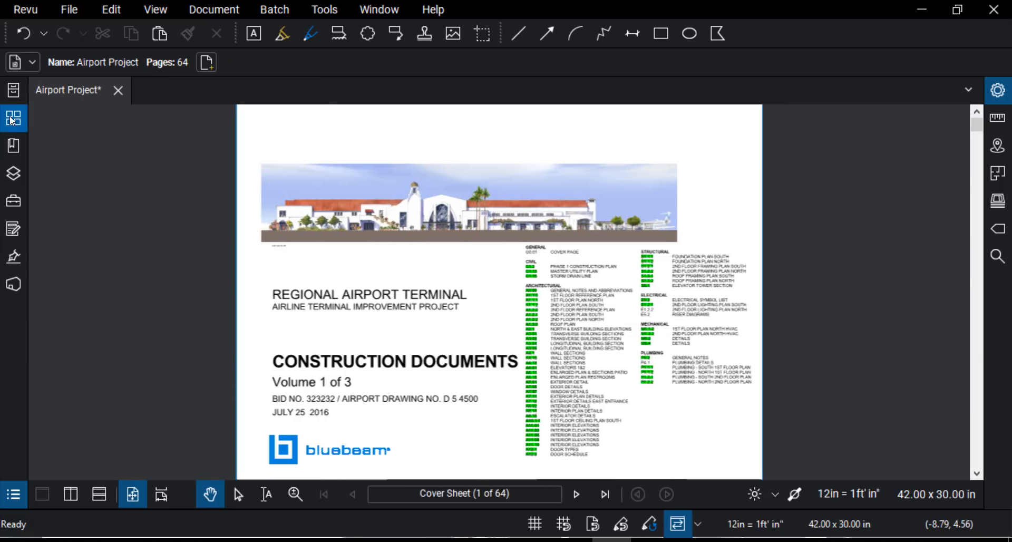
pyautogui.click(117, 90)
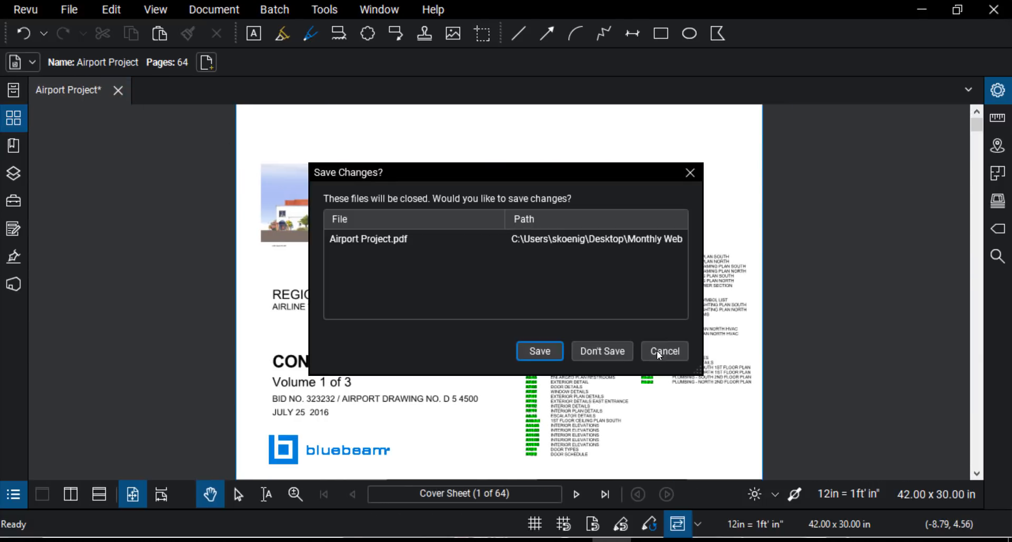
pyautogui.click(601, 351)
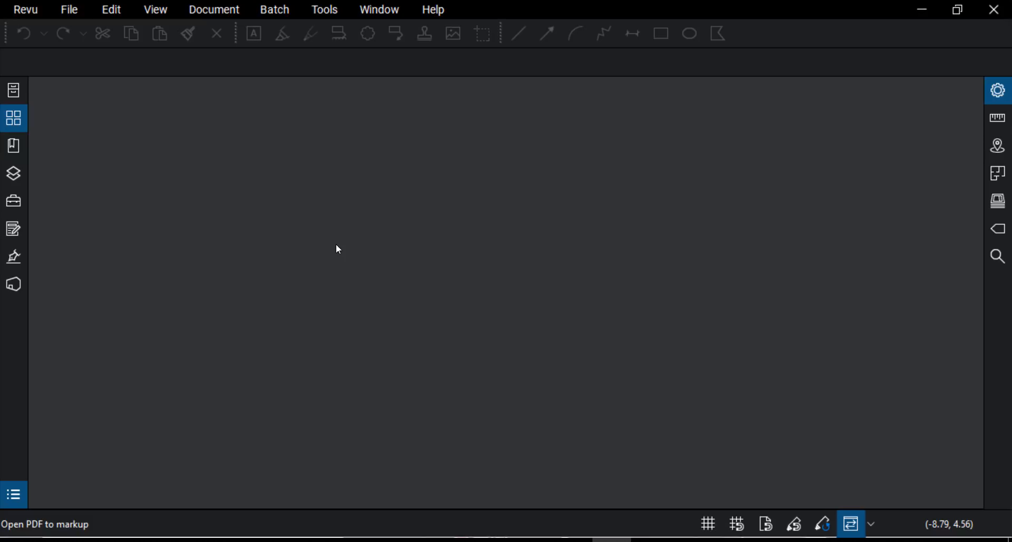
# Connect to Bluebeam Studio, open the Airport Project, and show the subfolders of its !Airport Project folder.
pyautogui.click(13, 286)
pyautogui.click(14, 287)
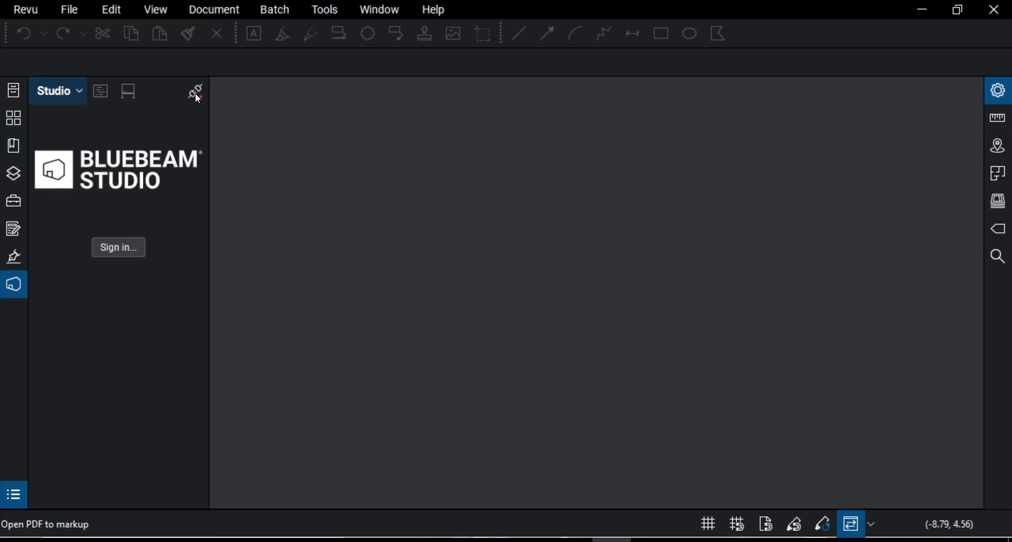
pyautogui.click(195, 95)
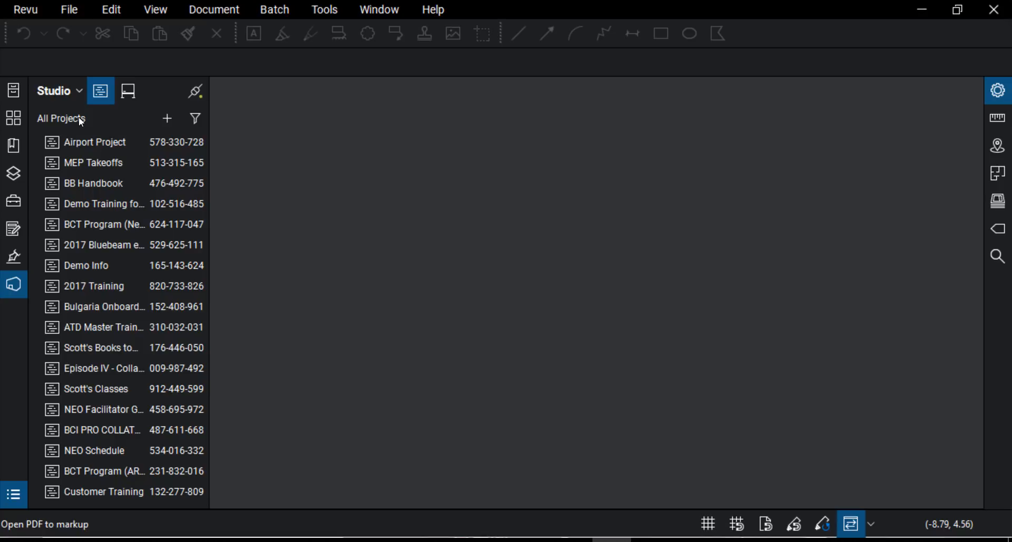
pyautogui.doubleClick(94, 138)
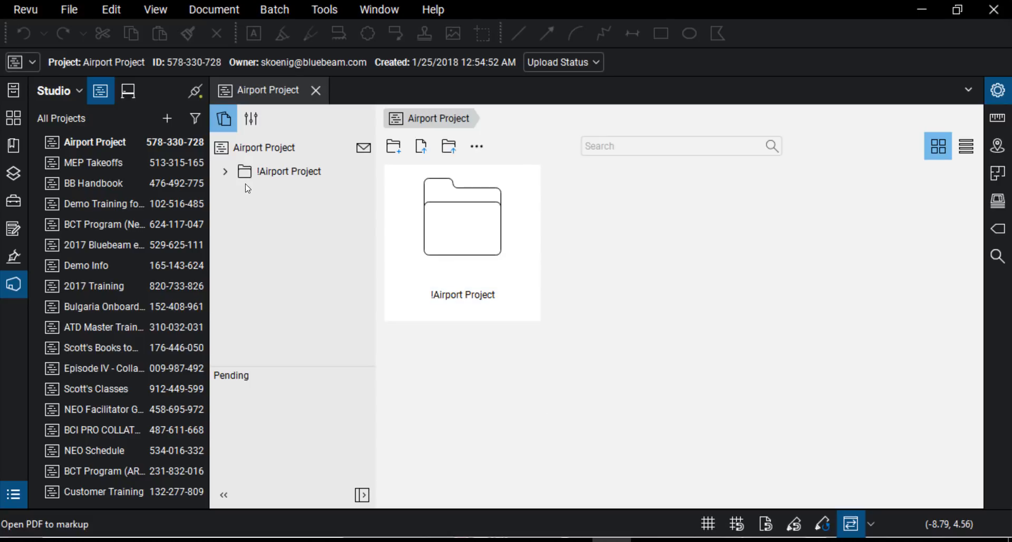
pyautogui.click(225, 172)
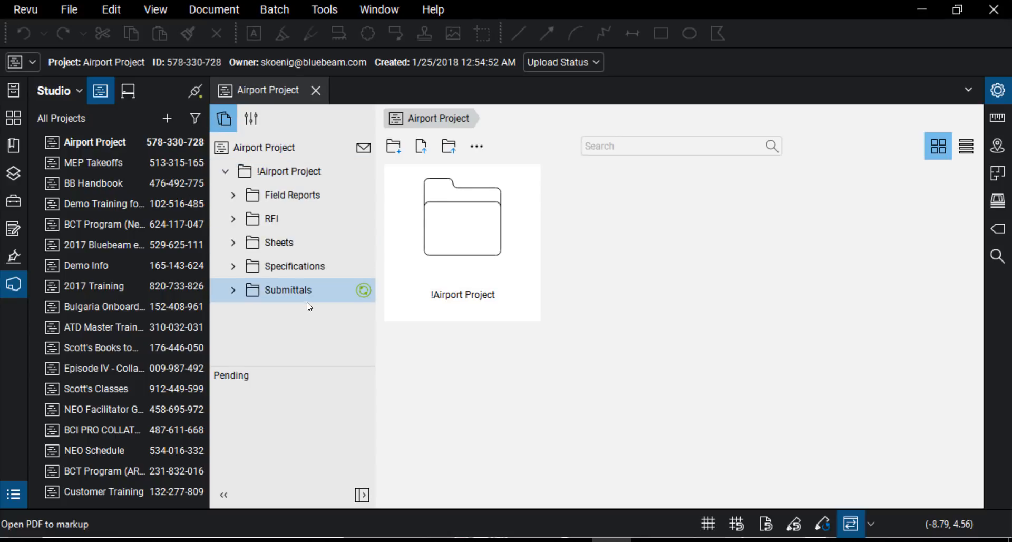
pyautogui.click(287, 173)
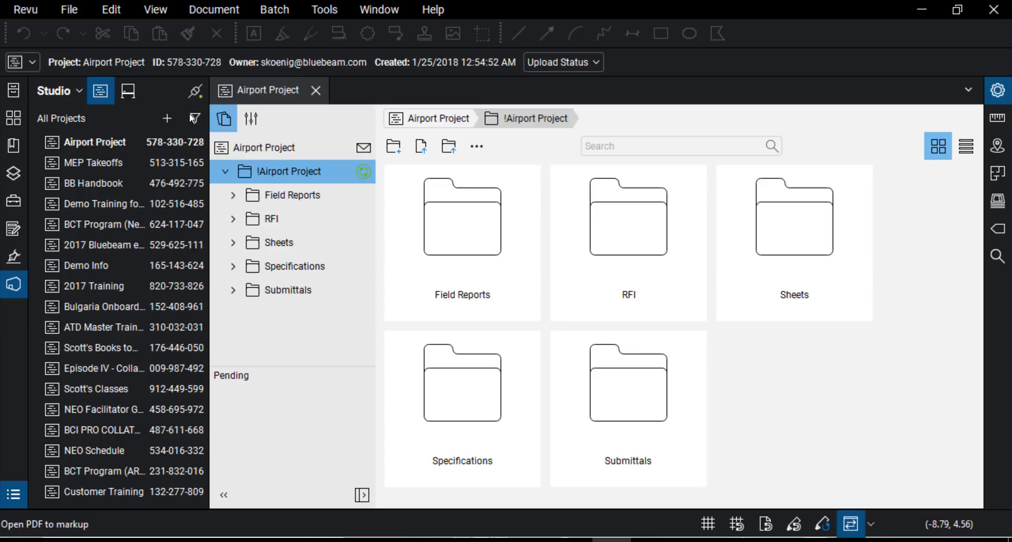
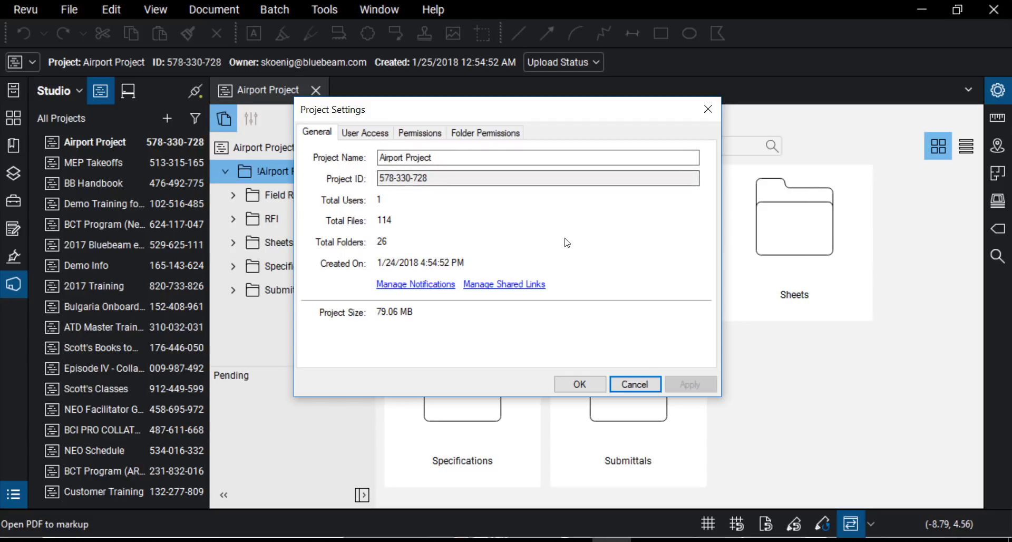
# Review the Airport Project's general settings, its user access list, and the permissions applied to the Attendees group.
pyautogui.click(416, 283)
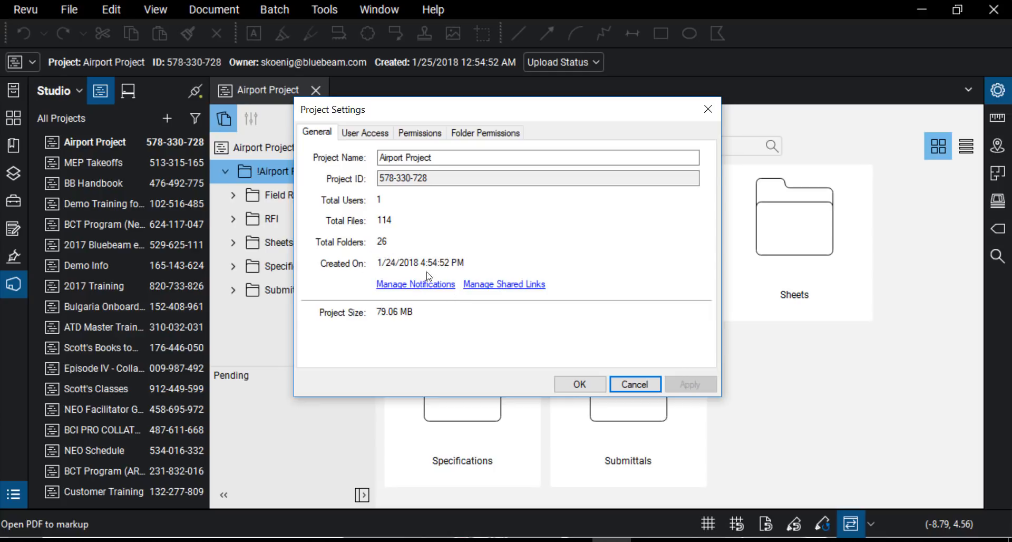
pyautogui.click(423, 288)
pyautogui.click(357, 132)
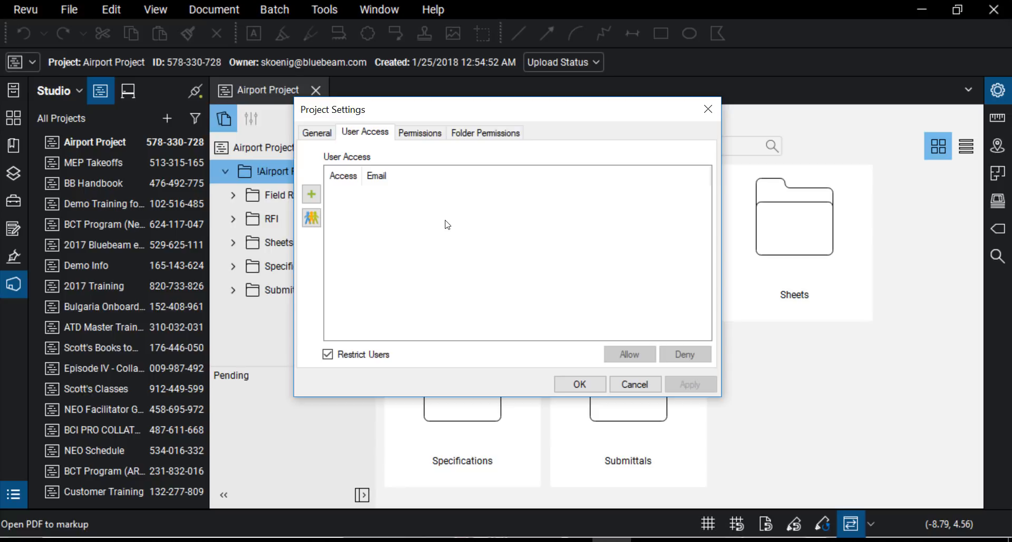
pyautogui.click(424, 133)
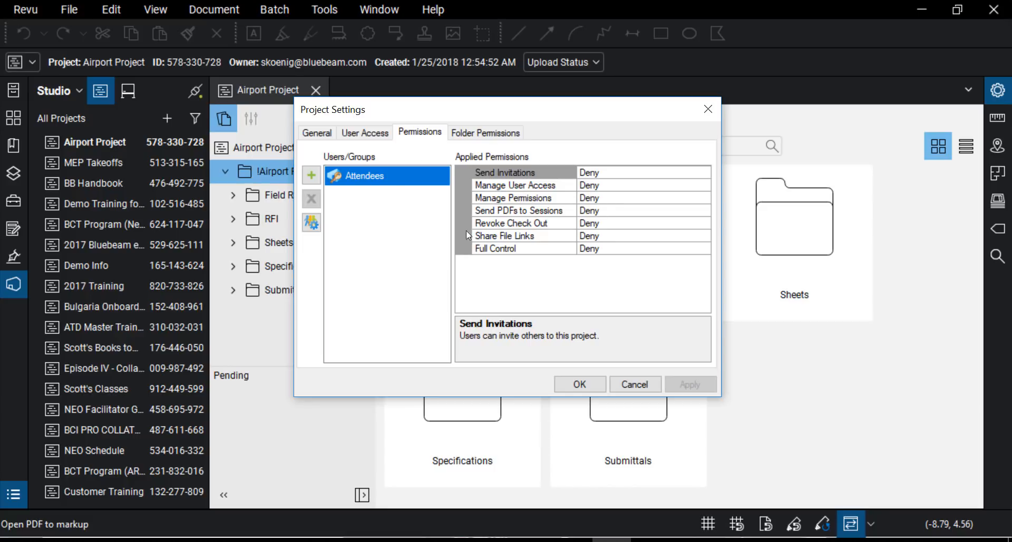
pyautogui.click(369, 175)
# Examine the Attendees group's folder permissions and the access levels available for the RFI folder, and close the project settings without changes.
pyautogui.click(488, 134)
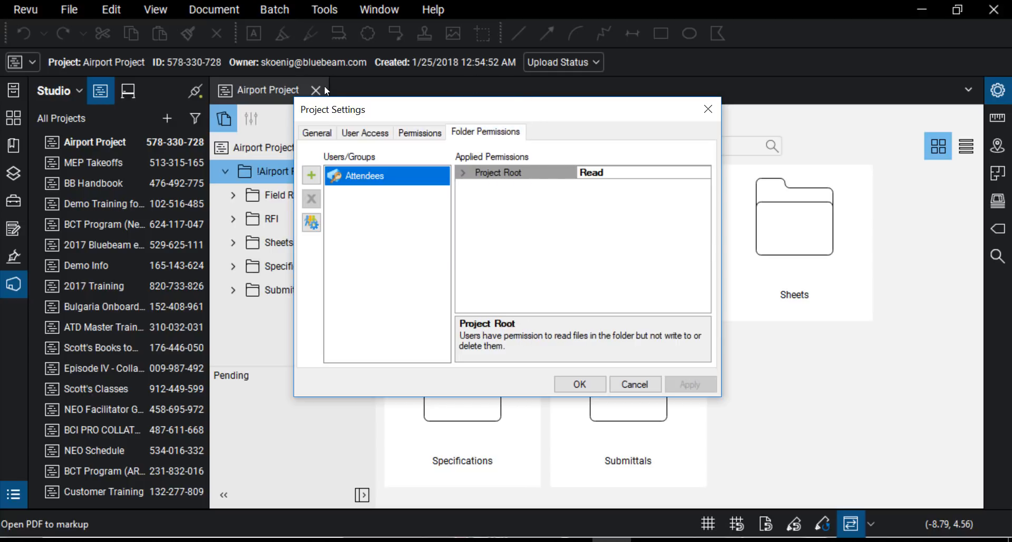
pyautogui.click(463, 173)
pyautogui.click(478, 186)
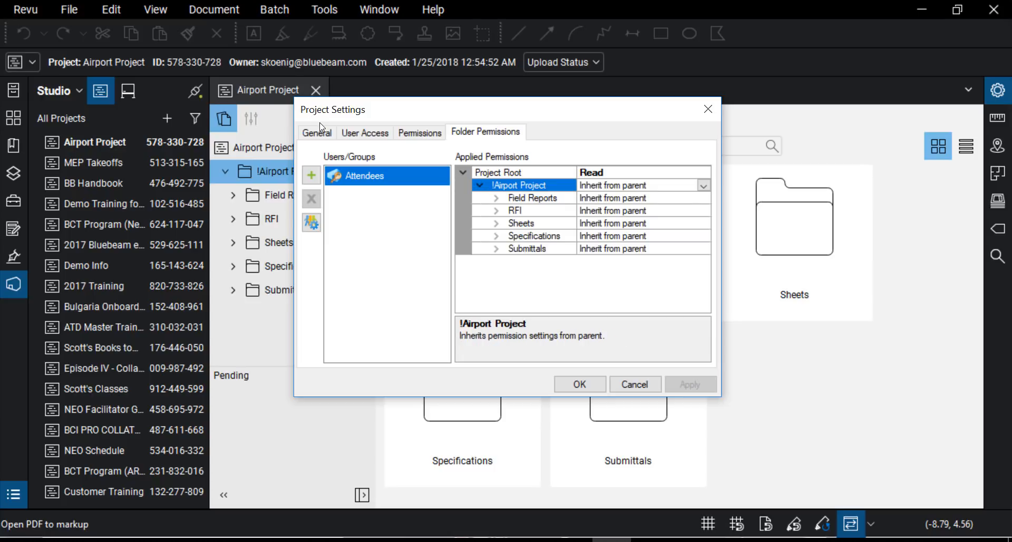
pyautogui.click(497, 211)
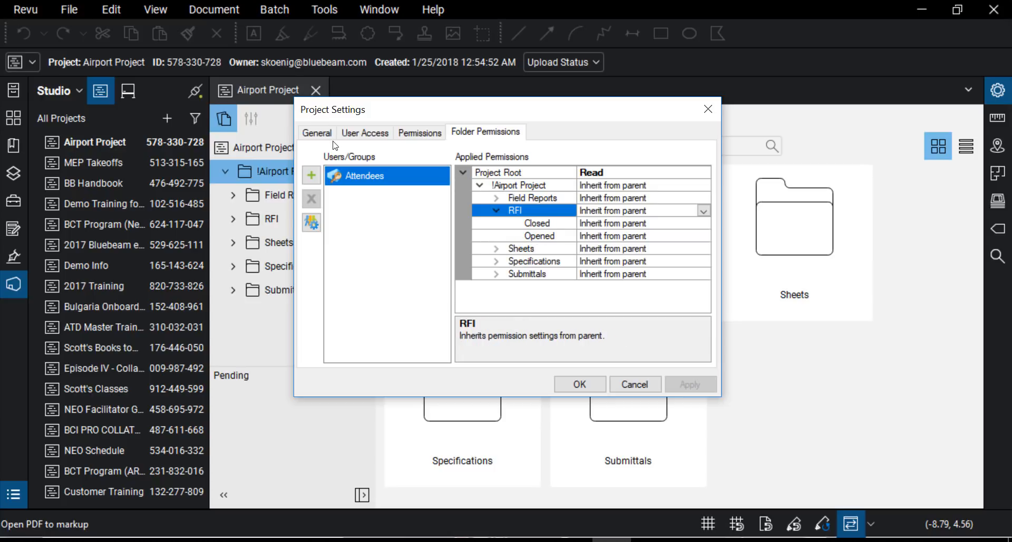
pyautogui.click(496, 211)
pyautogui.click(704, 210)
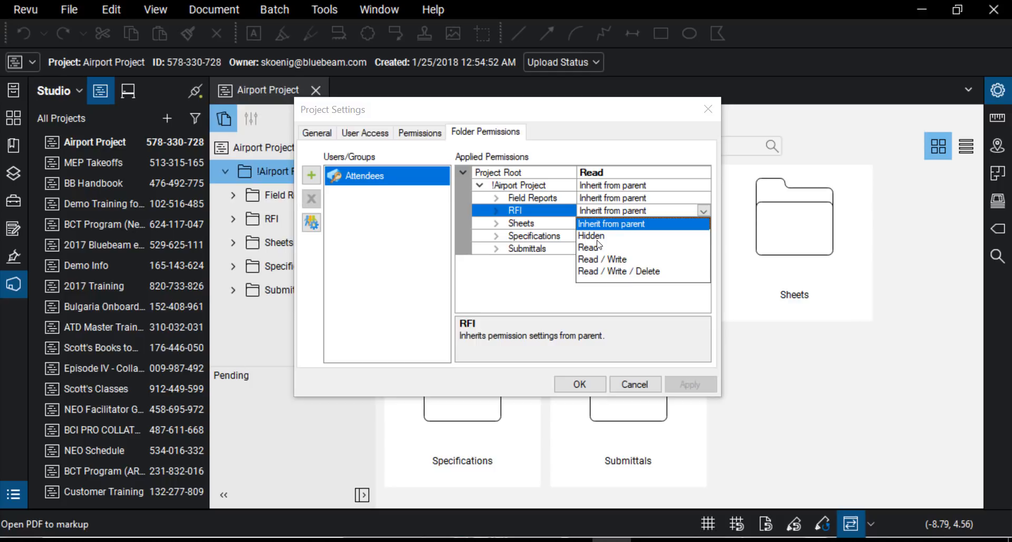
pyautogui.click(528, 288)
pyautogui.click(635, 384)
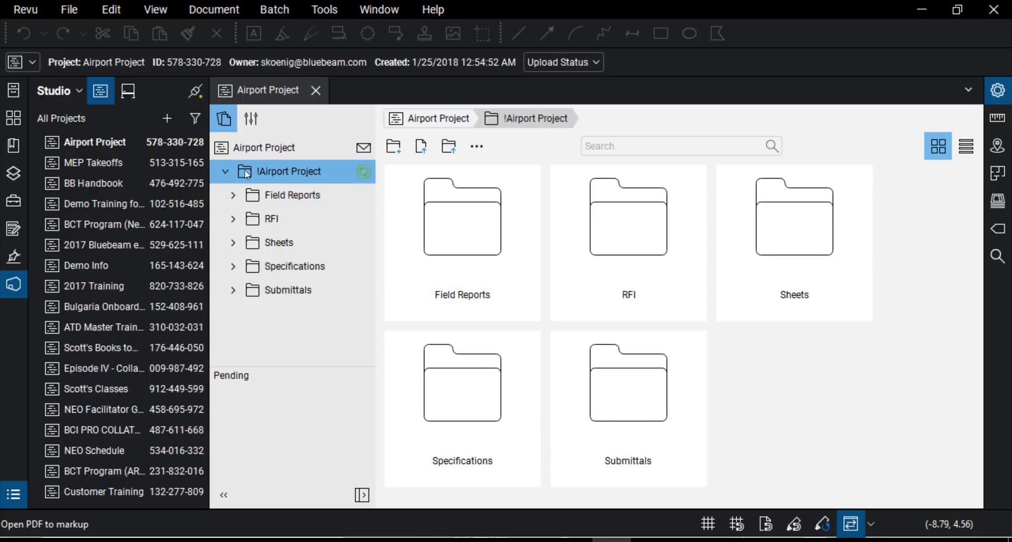
# Expand the Sheets folder and browse the PDF sheets in its Architectural subfolder.
pyautogui.click(233, 242)
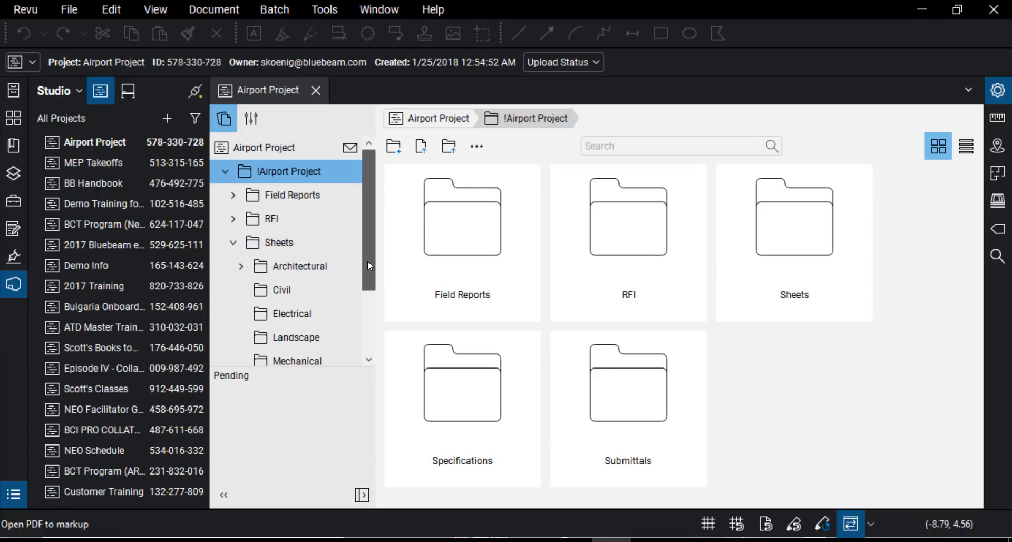
pyautogui.moveTo(368, 261); pyautogui.dragTo(368, 312)
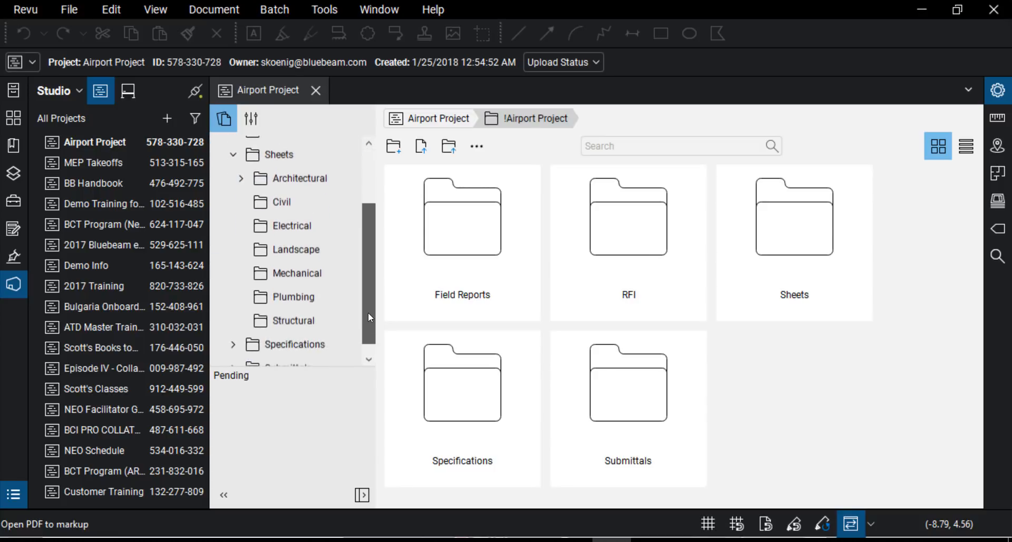
pyautogui.click(242, 180)
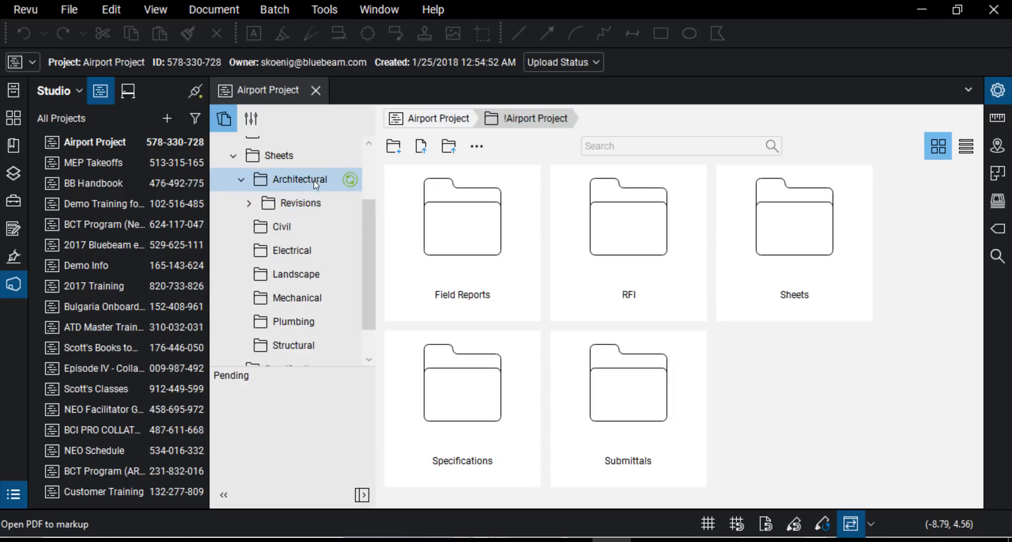
pyautogui.click(298, 179)
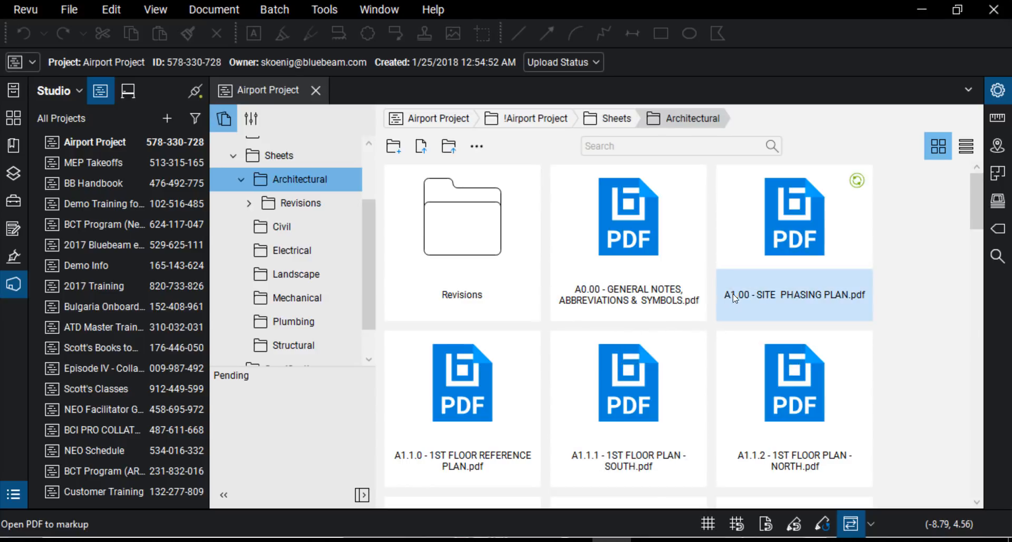
pyautogui.scroll(-3, 725, 287)
pyautogui.scroll(3, 727, 274)
pyautogui.moveTo(369, 238); pyautogui.dragTo(370, 267)
# Review the PDF files in the Specifications folder and the documents in its Word subfolder.
pyautogui.click(285, 331)
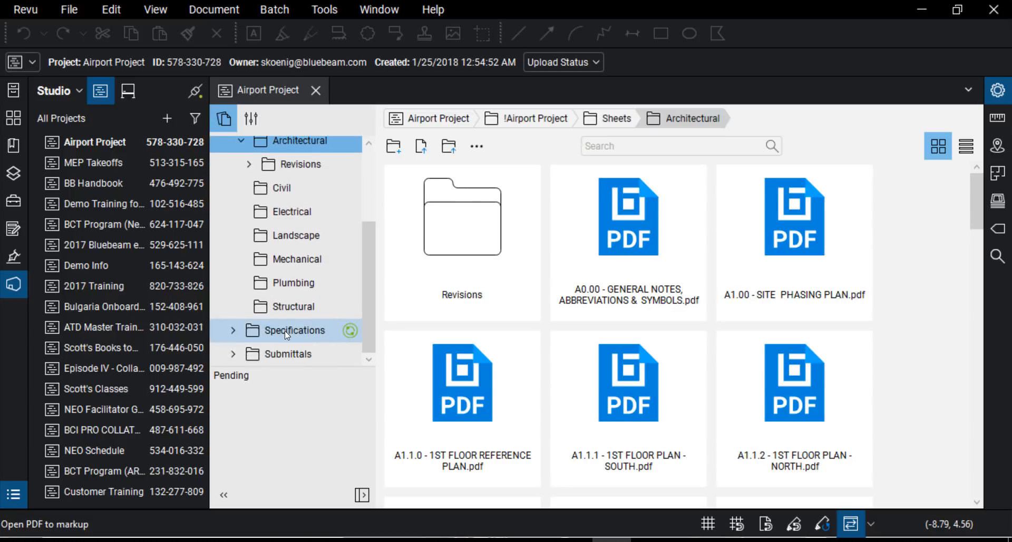
pyautogui.click(285, 331)
pyautogui.click(233, 330)
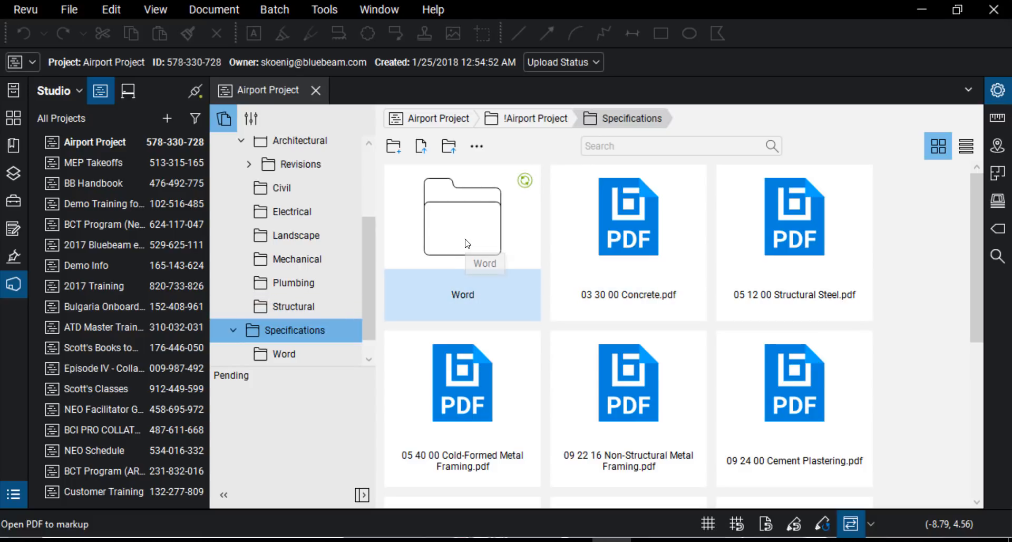
pyautogui.click(283, 354)
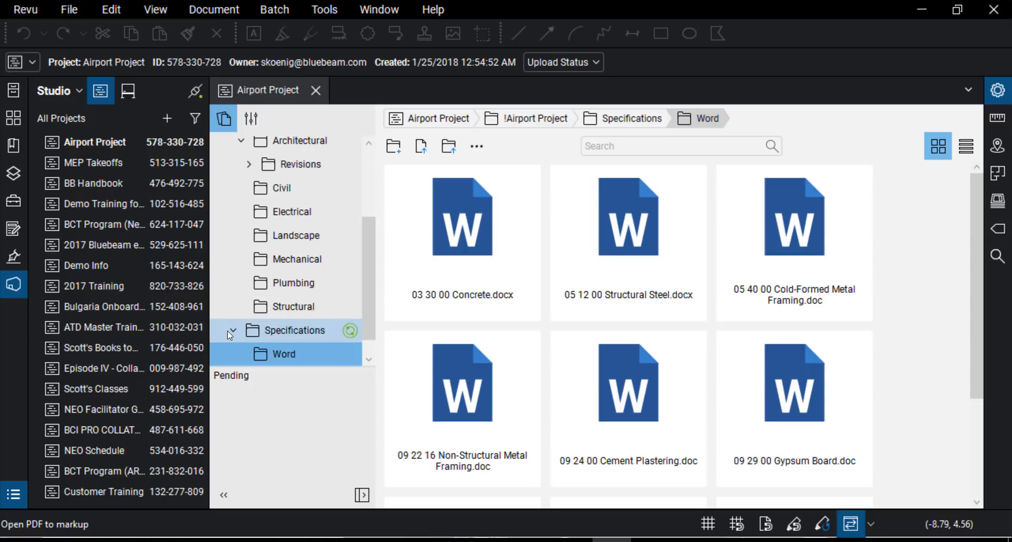
# Open A1.1.2 - 1ST FLOOR PLAN - NORTH.pdf from the Architectural folder, enlarge its view beside the project files, and hide the Studio project list.
pyautogui.click(299, 142)
pyautogui.scroll(-1, 777, 272)
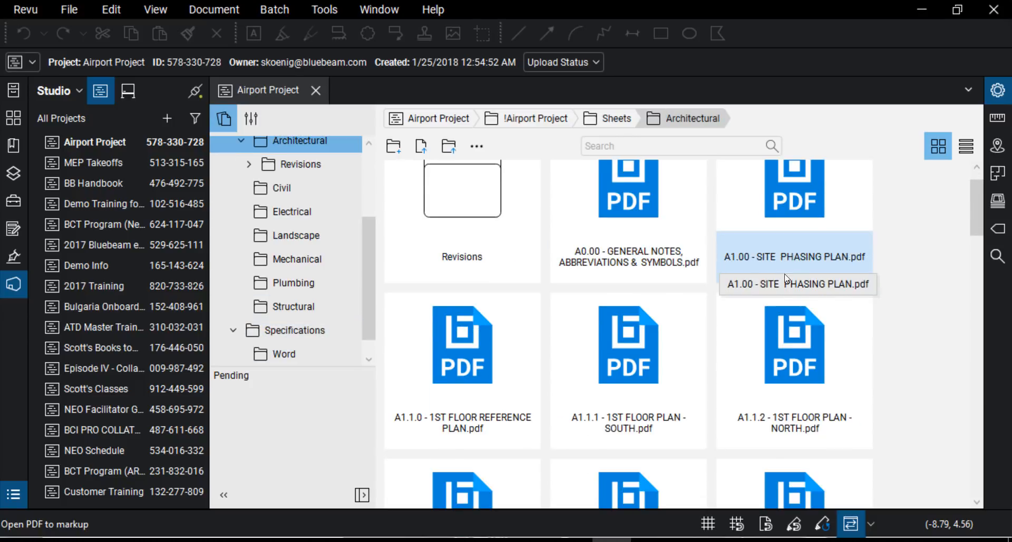
pyautogui.scroll(-2, 891, 294)
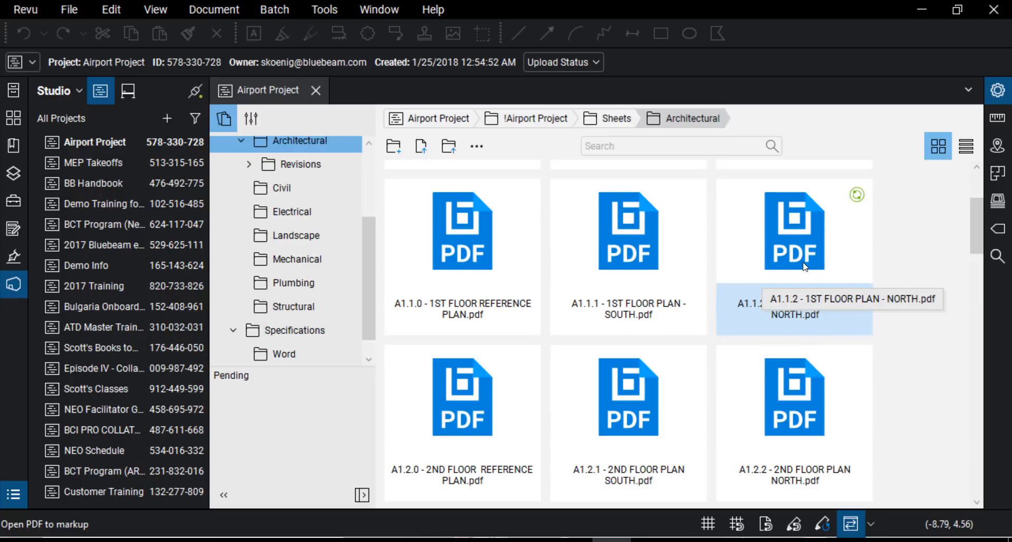
pyautogui.click(805, 275)
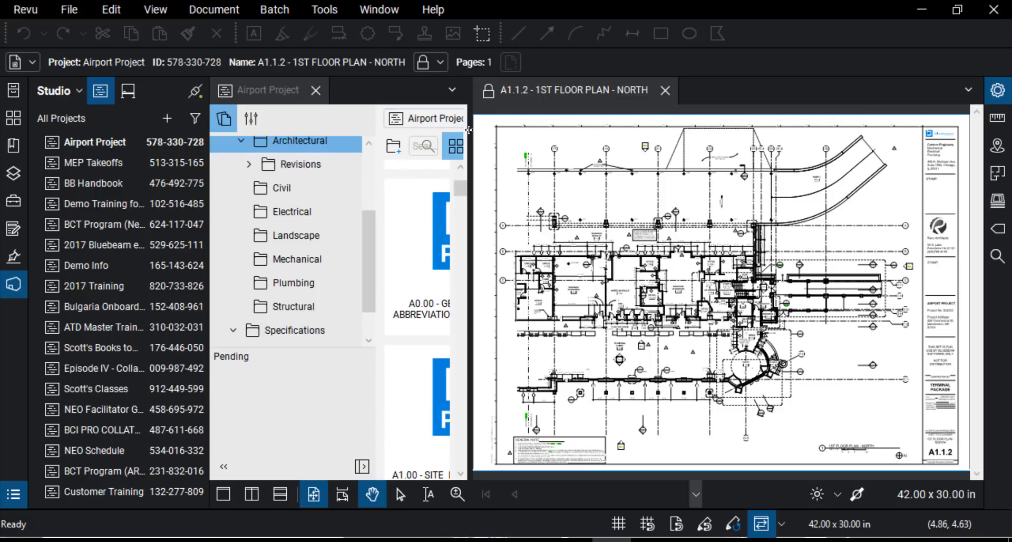
pyautogui.click(384, 141)
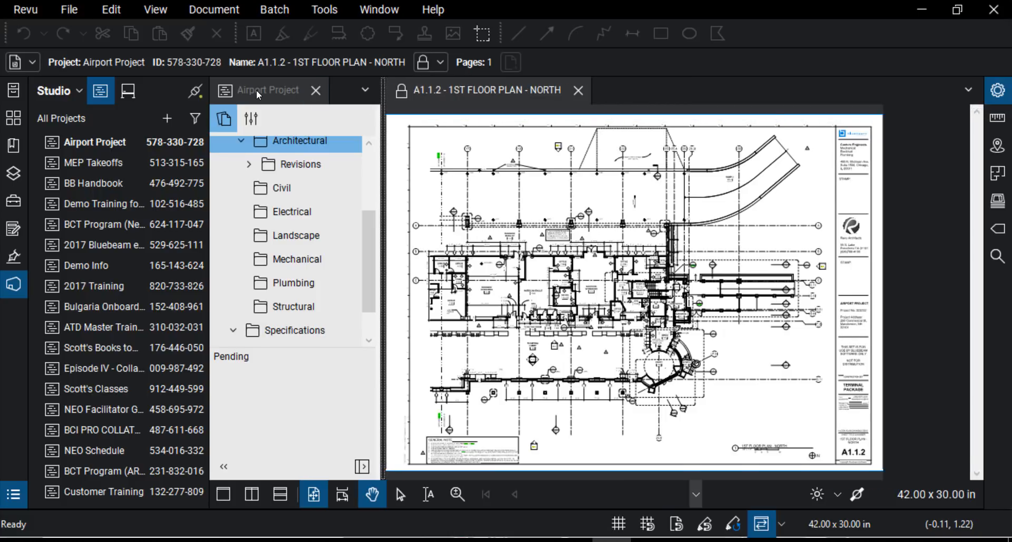
pyautogui.click(208, 147)
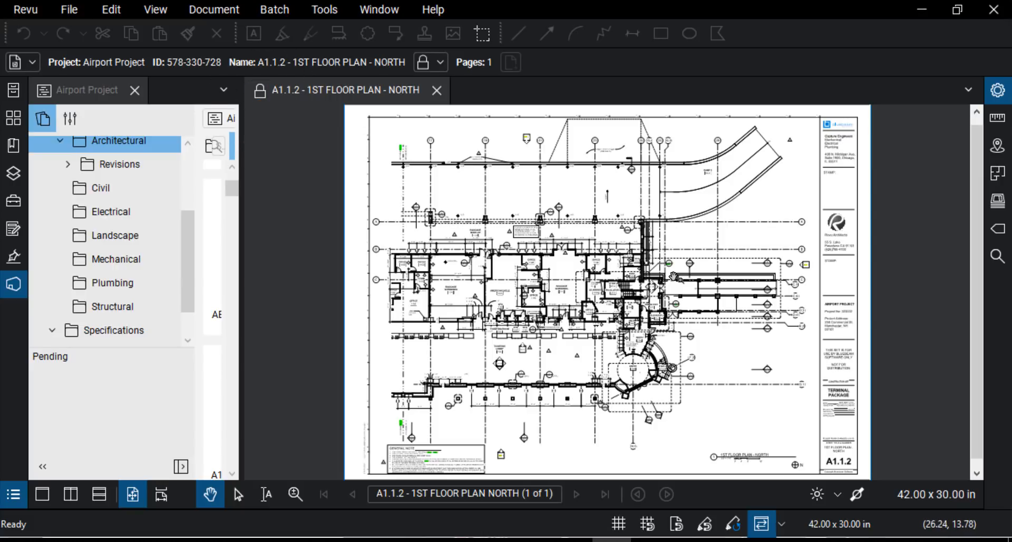
# Check out the A1.1.2 - 1ST FLOOR PLAN - NORTH sheet for editing.
pyautogui.scroll(3, 632, 283)
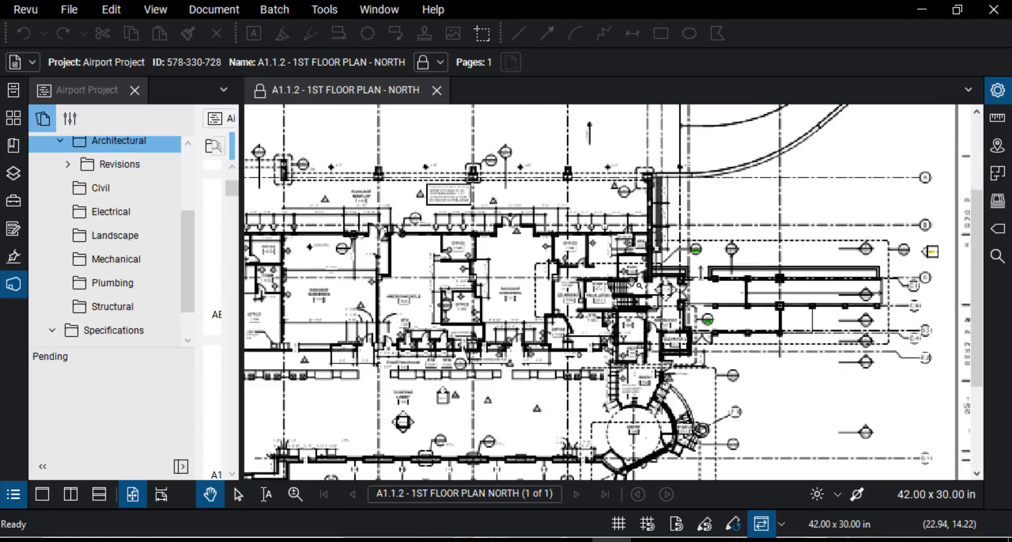
pyautogui.scroll(-2, 633, 283)
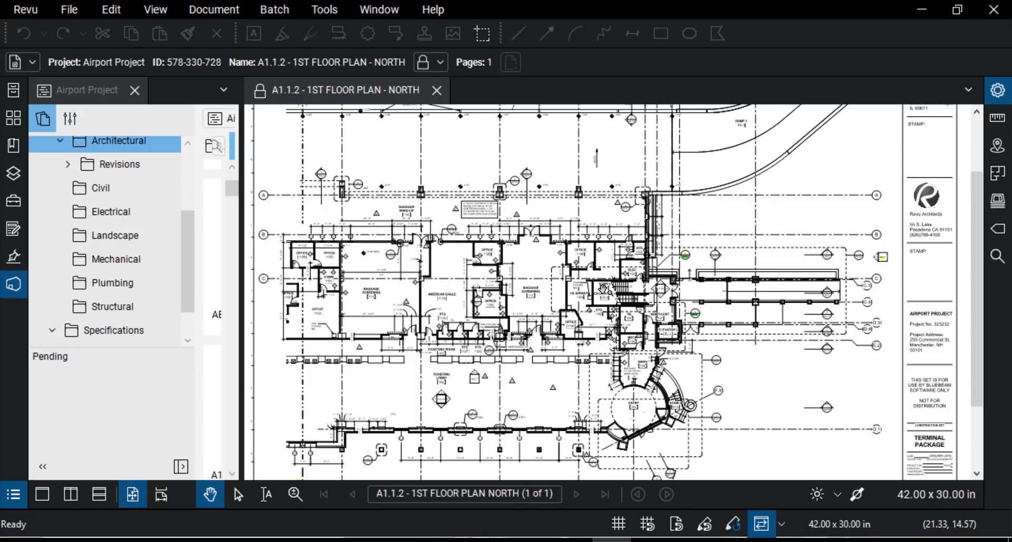
pyautogui.click(262, 97)
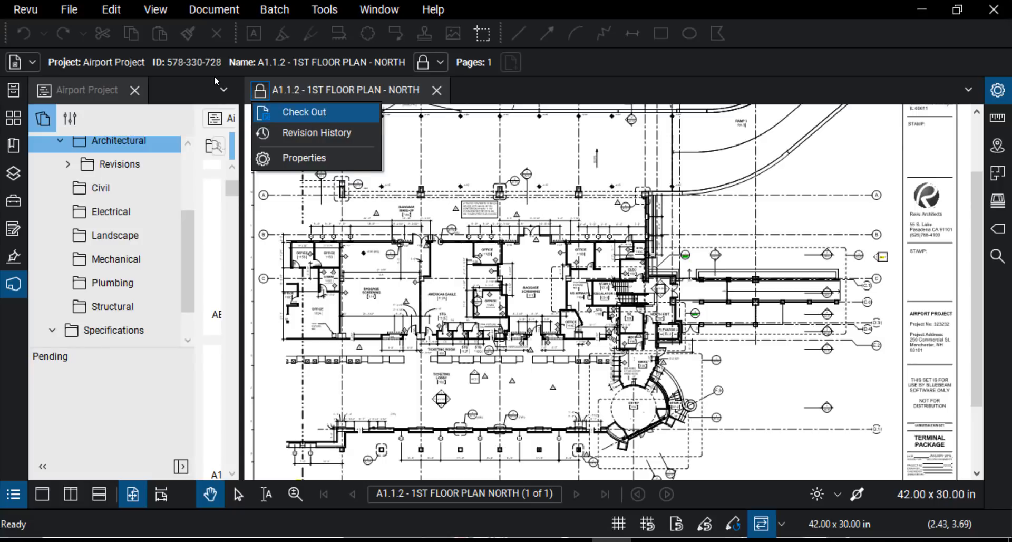
pyautogui.click(321, 114)
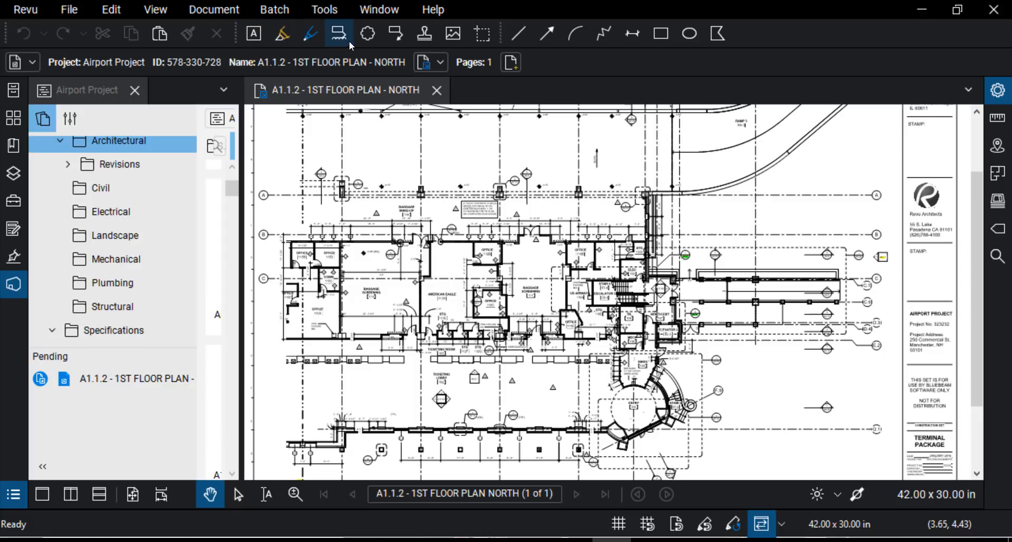
# Draw red cloud markups around Office 112C and Office 112B on the A1.1.2 floor plan.
pyautogui.click(367, 33)
pyautogui.scroll(1, 614, 291)
pyautogui.scroll(2, 609, 287)
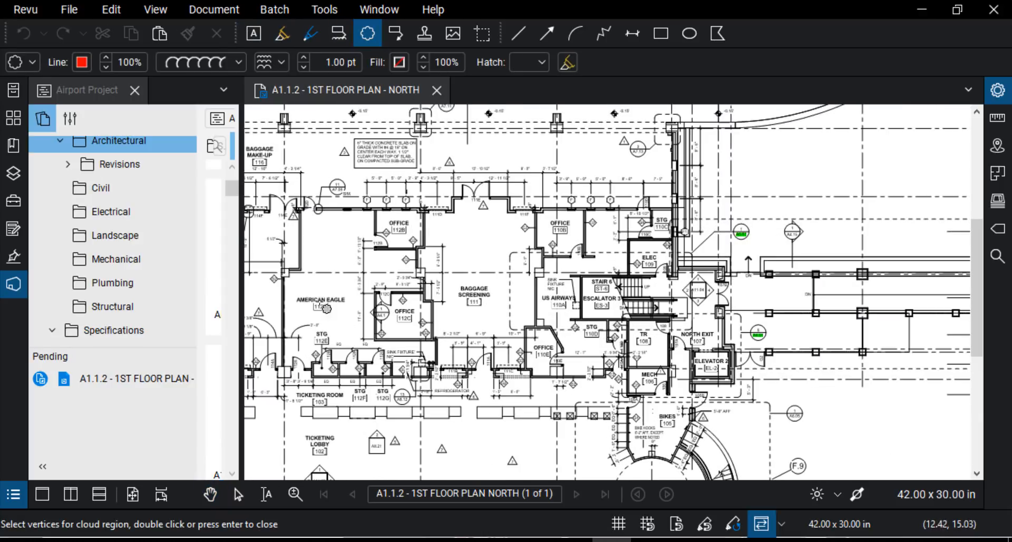
pyautogui.moveTo(356, 281); pyautogui.dragTo(451, 358)
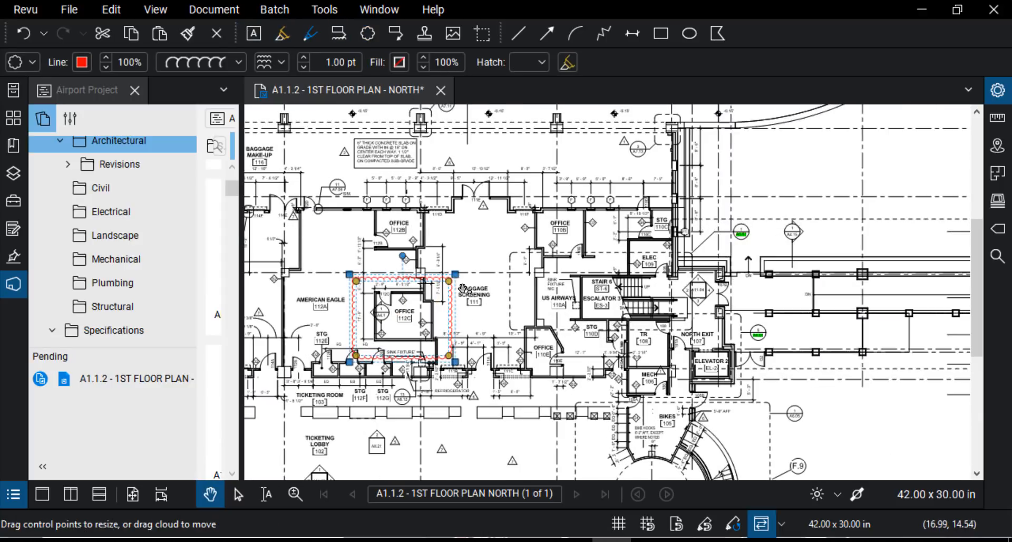
pyautogui.press('Escape')
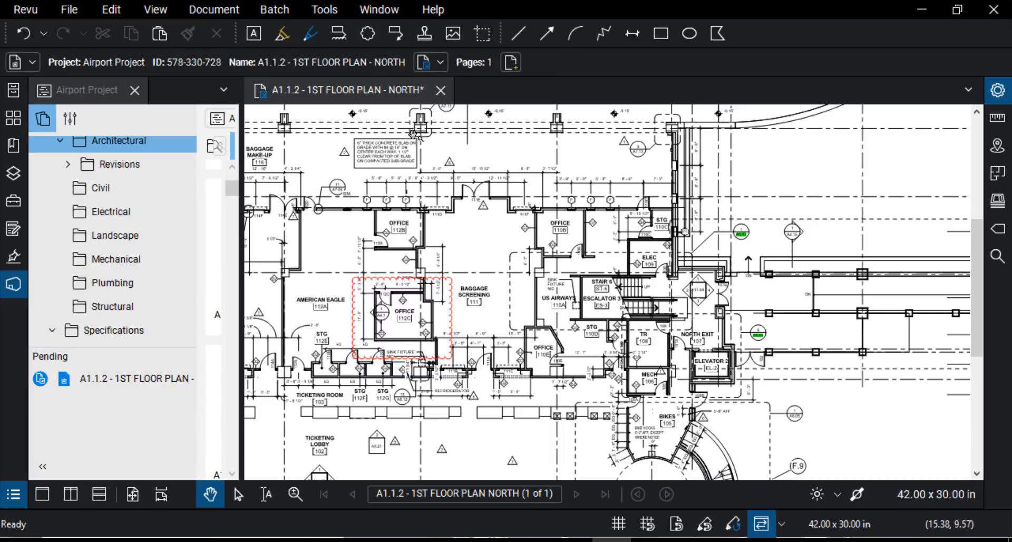
pyautogui.click(367, 33)
pyautogui.moveTo(363, 197); pyautogui.dragTo(436, 257)
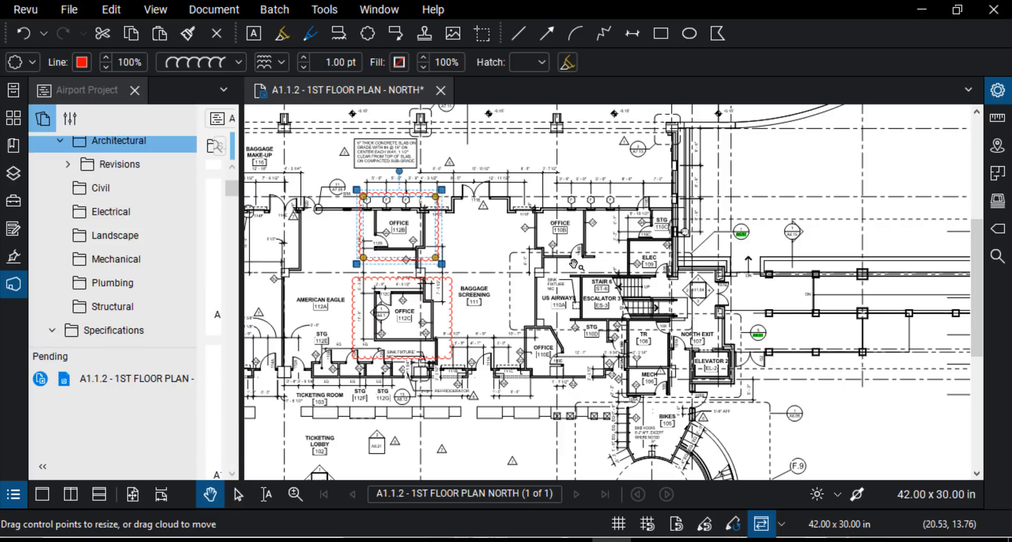
pyautogui.click(544, 251)
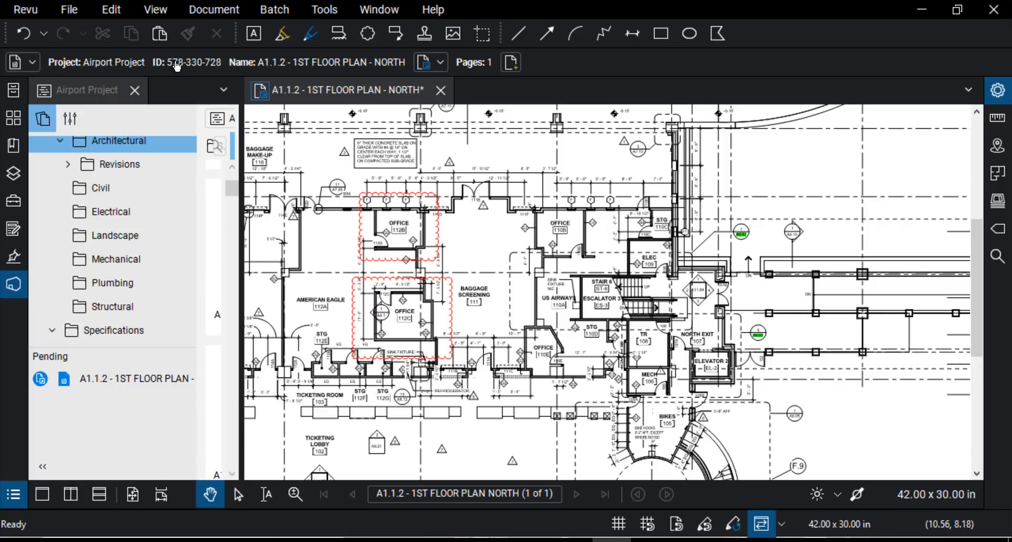
# Check in the A1.1.2 - 1ST FLOOR PLAN - NORTH sheet with the comment "Updated with some comments to review".
pyautogui.click(262, 92)
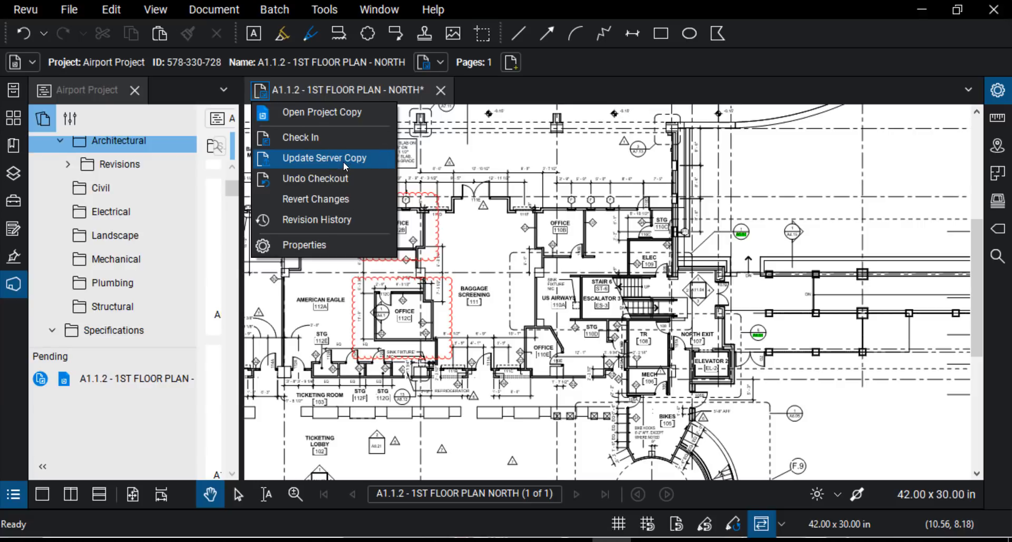
pyautogui.click(302, 138)
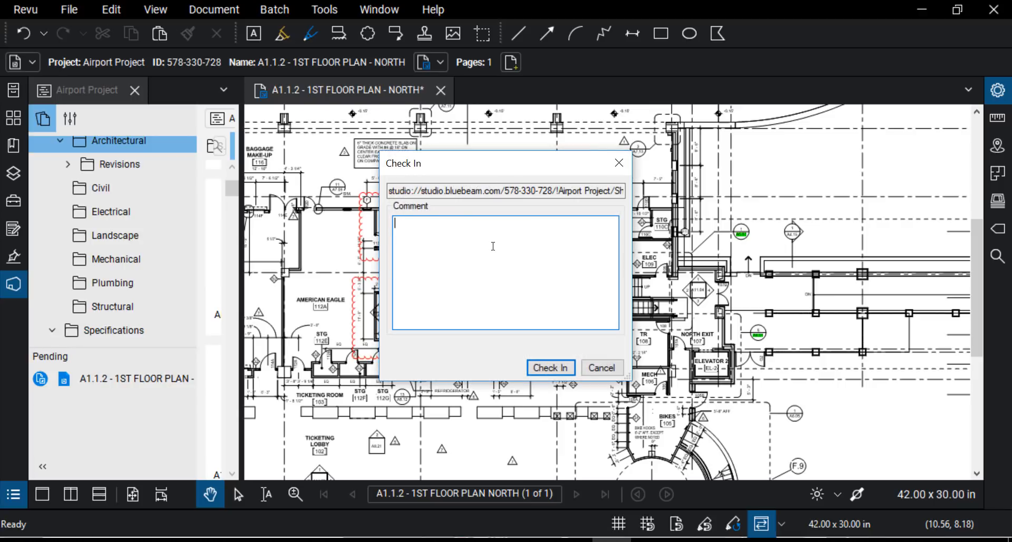
pyautogui.write('Updated with some com')
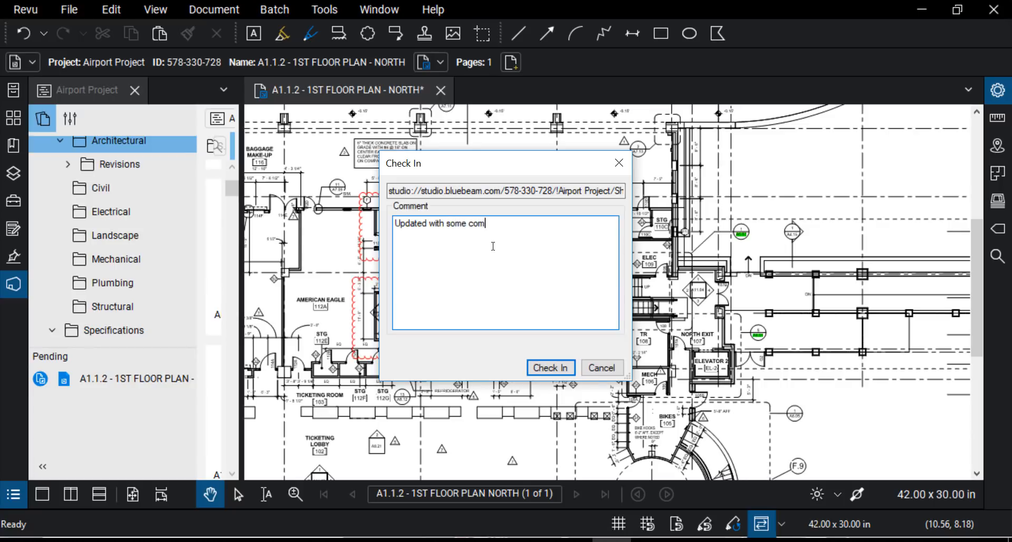
pyautogui.write('ments to review')
pyautogui.click(551, 367)
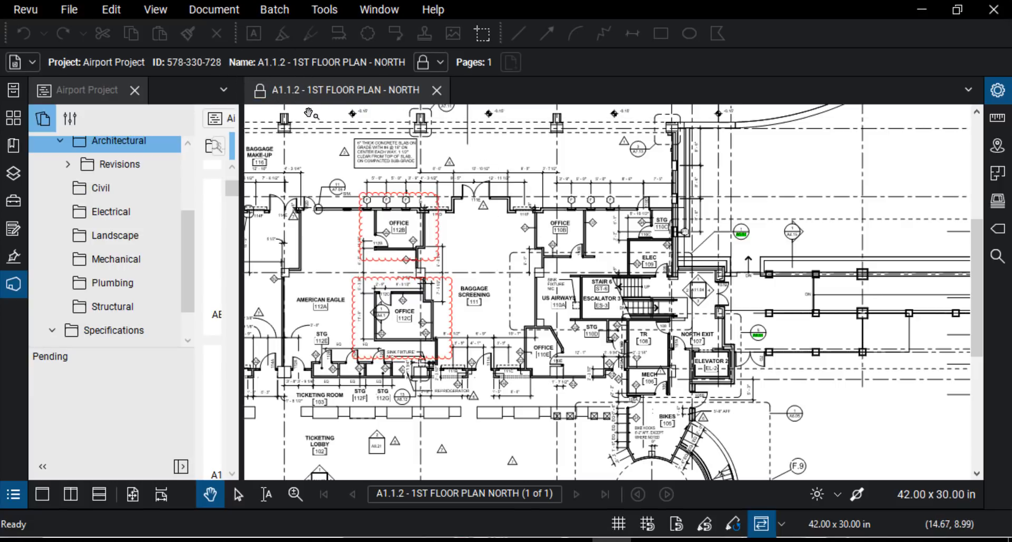
# Review the revision history of the A1.1.2 - 1ST FLOOR PLAN - NORTH sheet and close it.
pyautogui.click(260, 94)
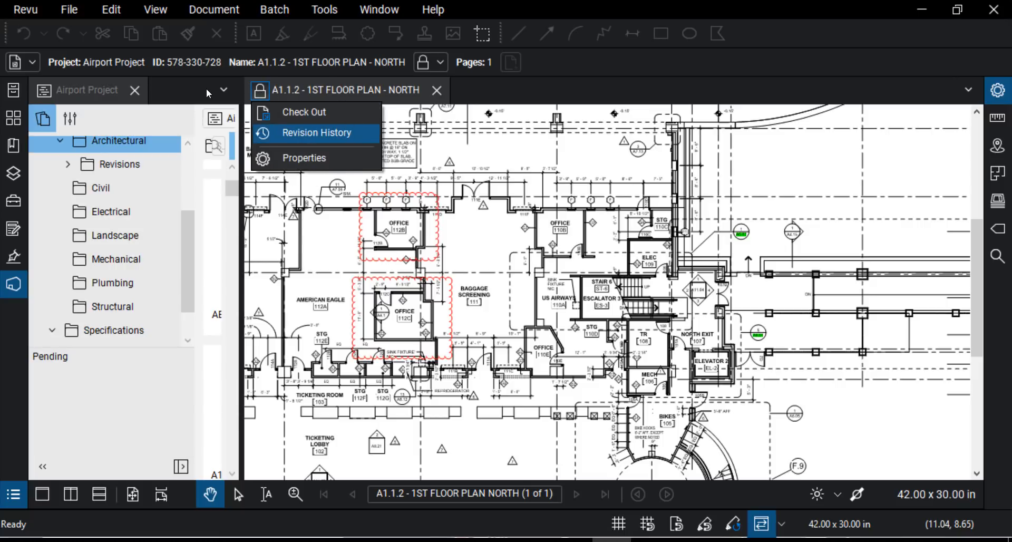
pyautogui.click(311, 135)
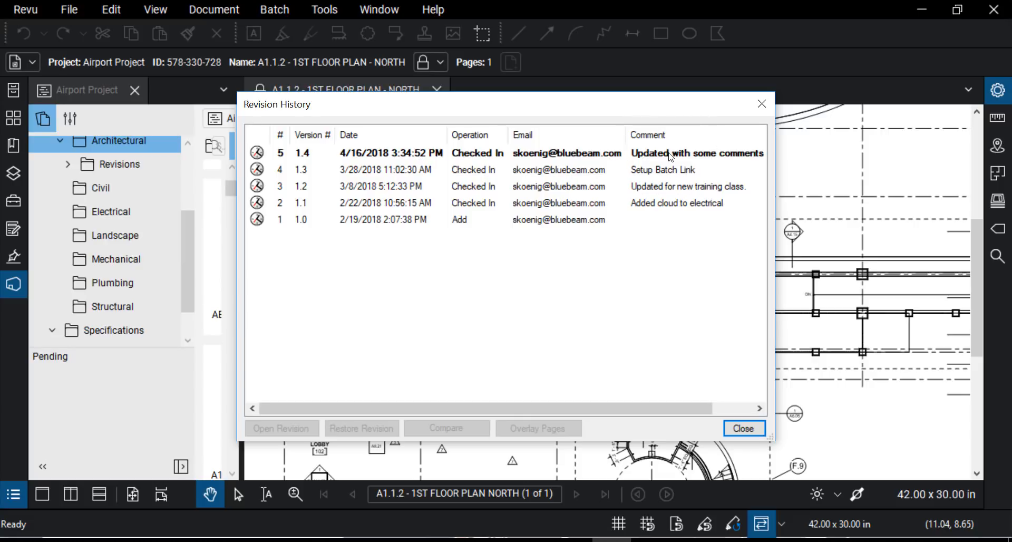
pyautogui.click(744, 428)
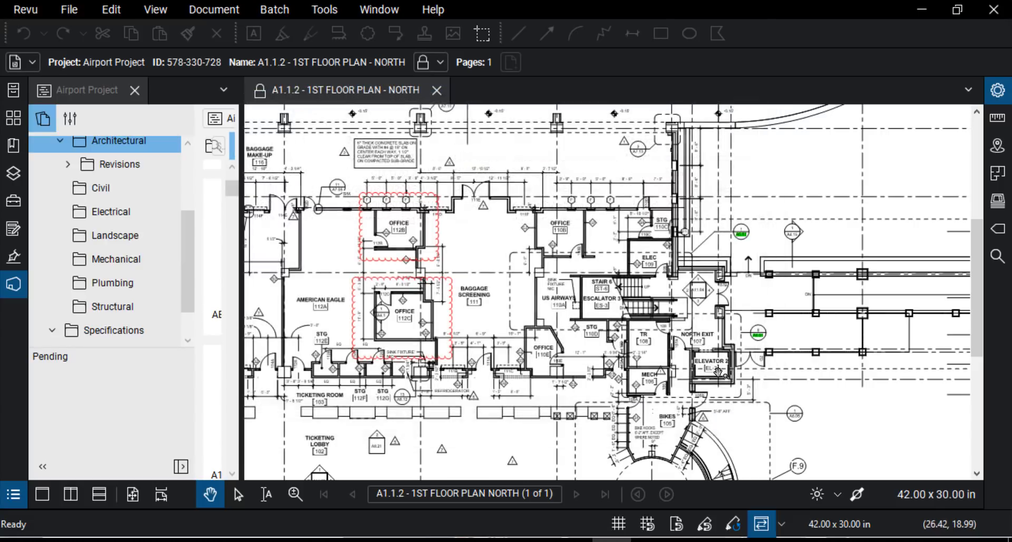
# Close the A1.1.2 floor plan, bring back the Studio project list, and close the Airport Project.
pyautogui.click(437, 89)
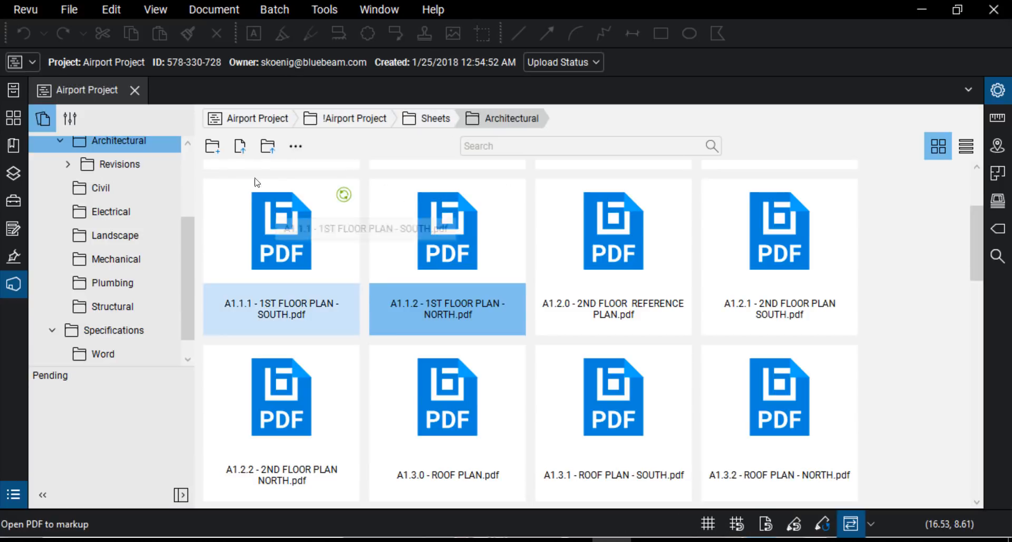
pyautogui.doubleClick(27, 178)
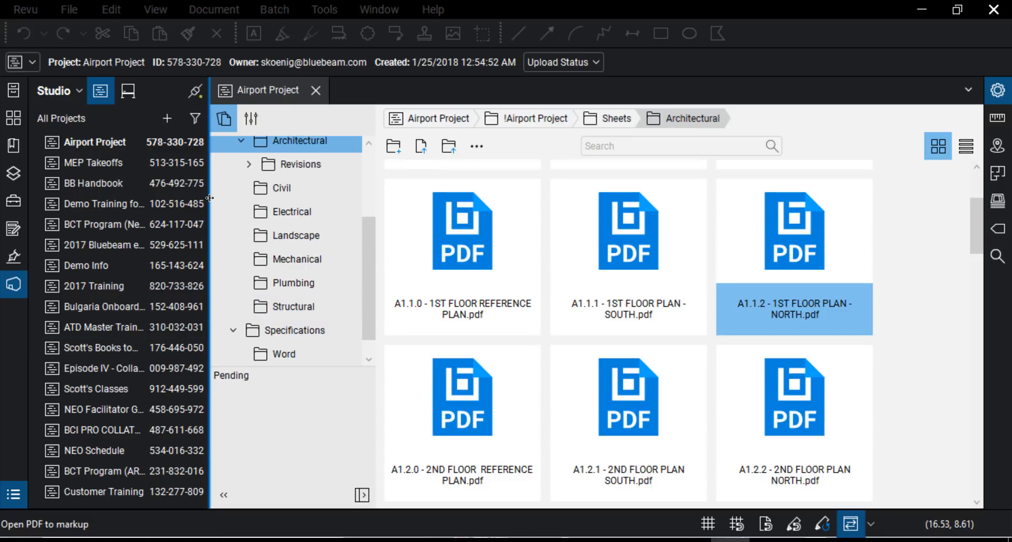
pyautogui.click(317, 92)
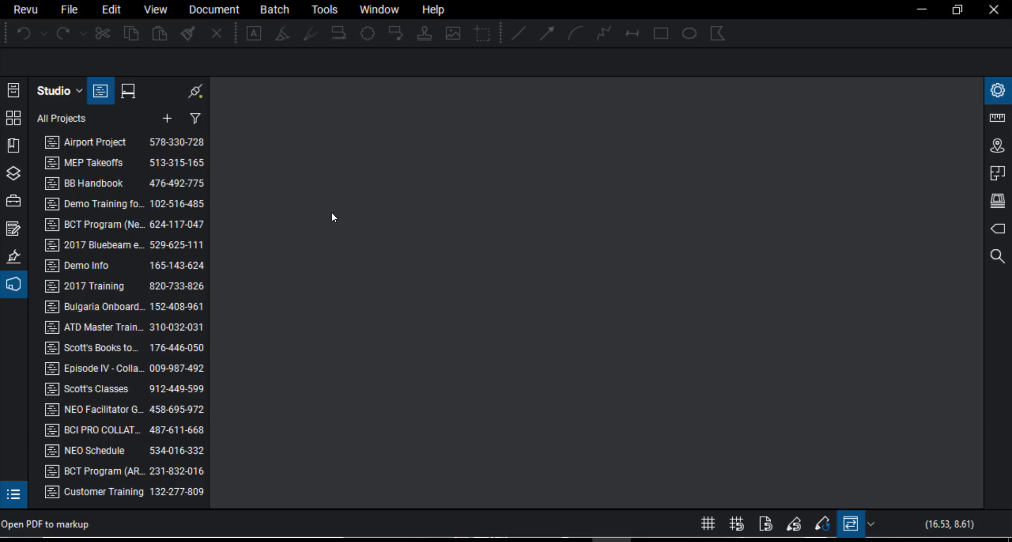
# Join the Getting Started with Revu session in Studio and widen its view to show the full document names.
pyautogui.click(131, 94)
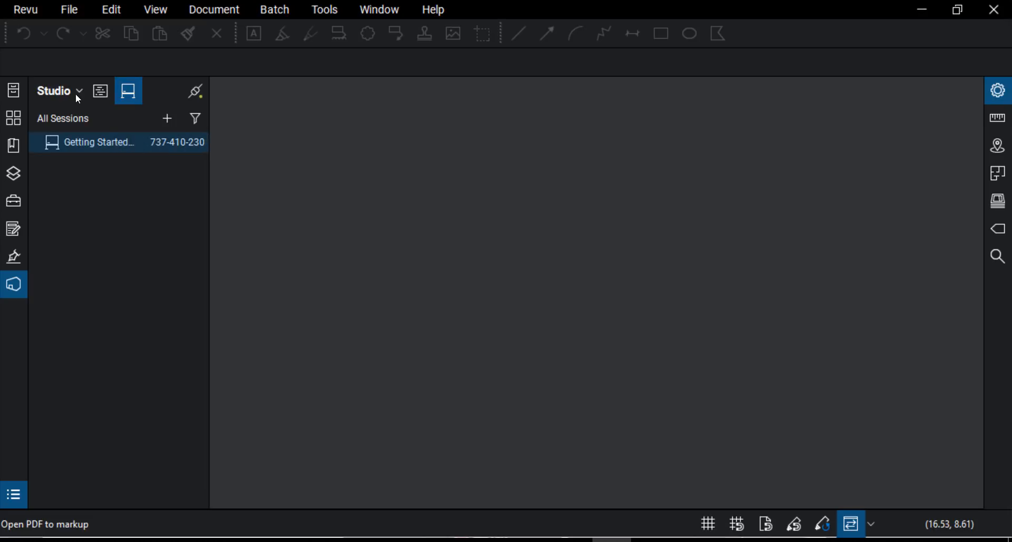
pyautogui.doubleClick(113, 140)
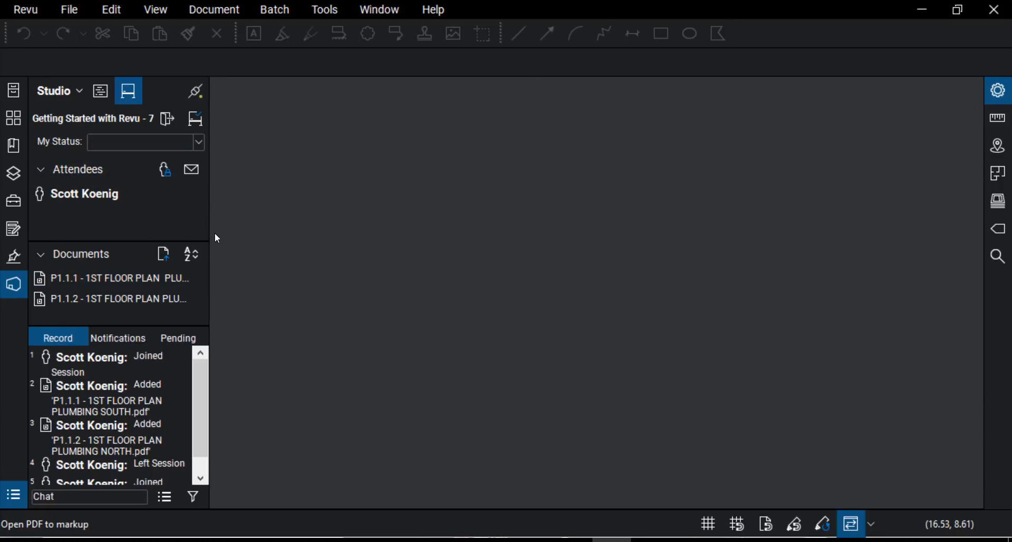
pyautogui.moveTo(232, 227); pyautogui.dragTo(240, 227)
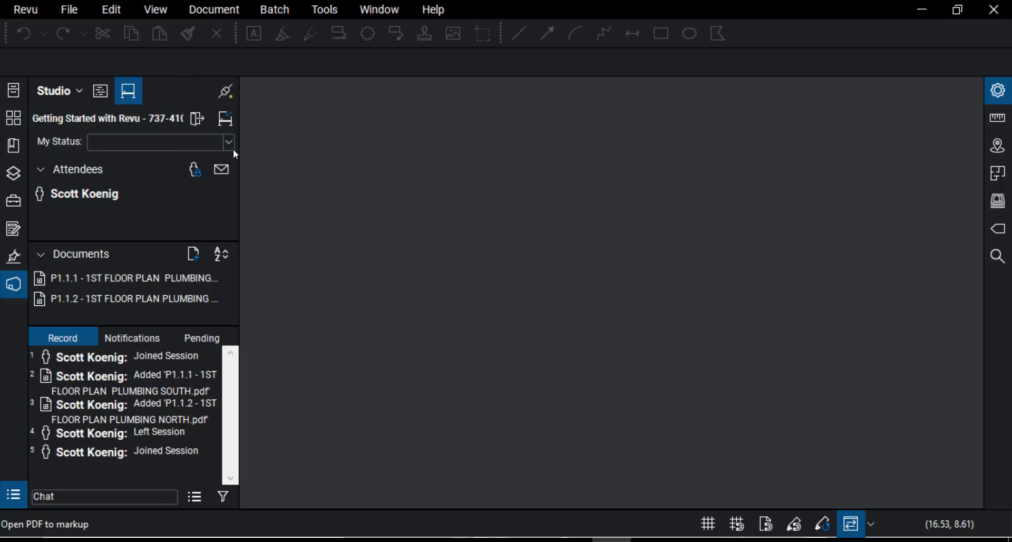
pyautogui.moveTo(241, 153); pyautogui.dragTo(294, 154)
# Examine the session's name and ID, the available status choices, the attendee list, and the attendee access and invitation options.
pyautogui.click(189, 121)
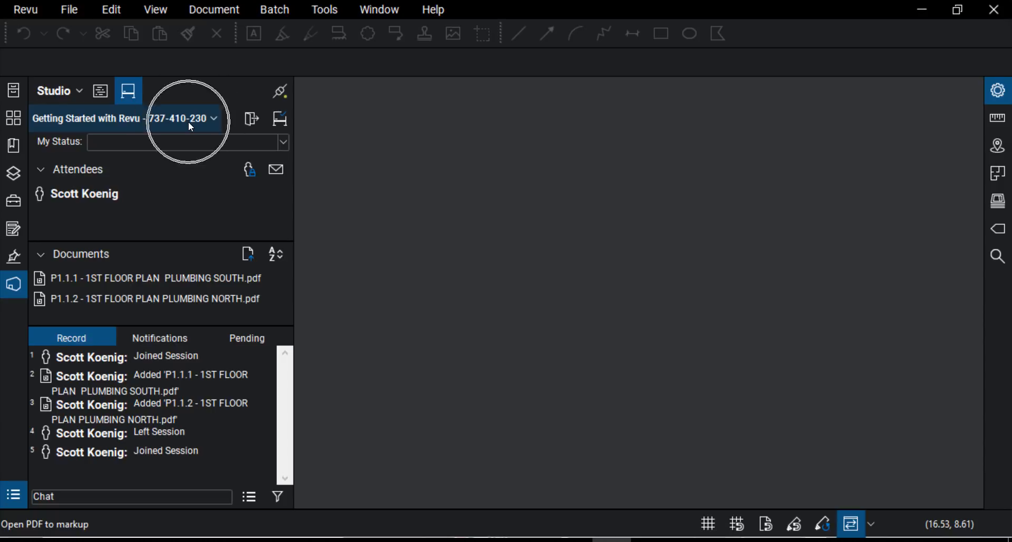
pyautogui.click(70, 144)
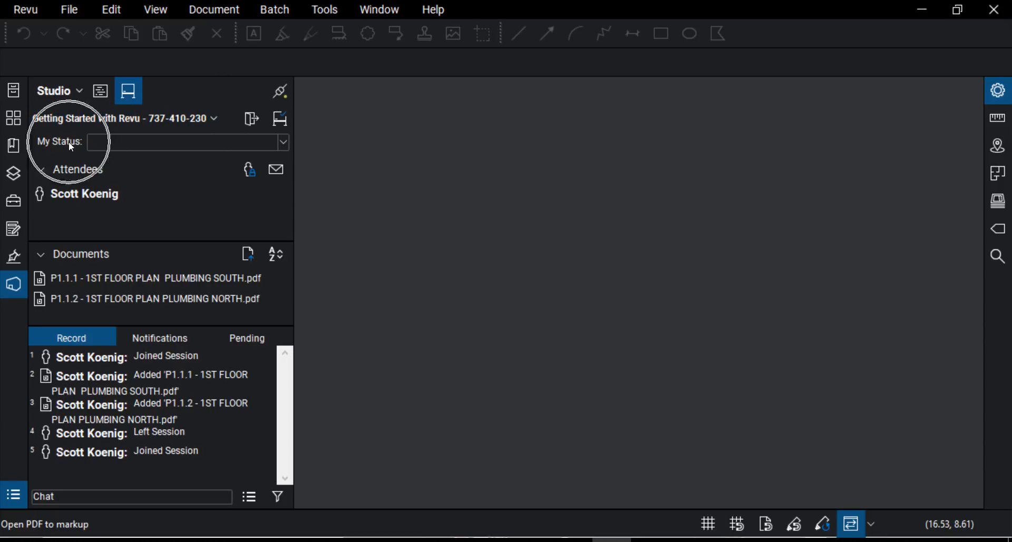
pyautogui.click(283, 143)
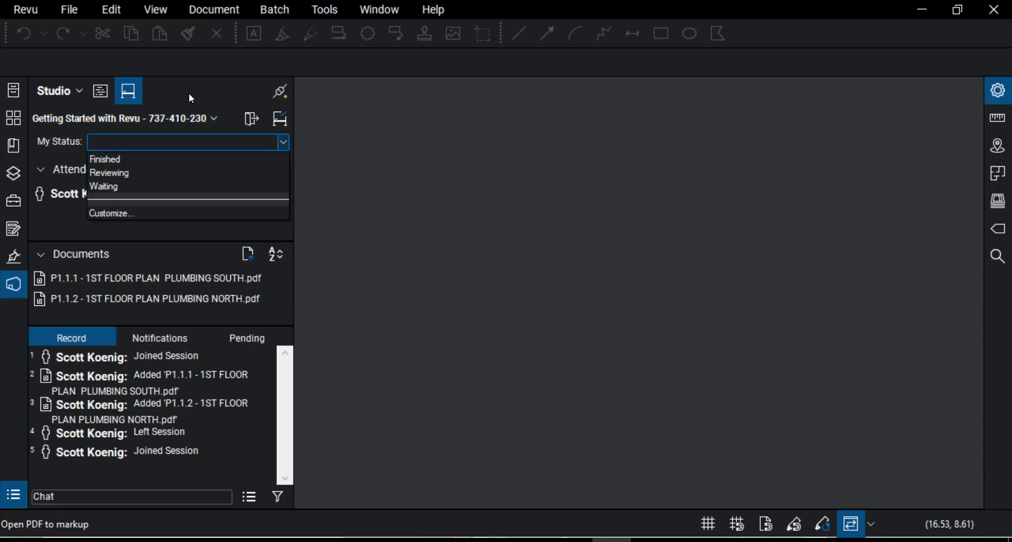
pyautogui.click(284, 142)
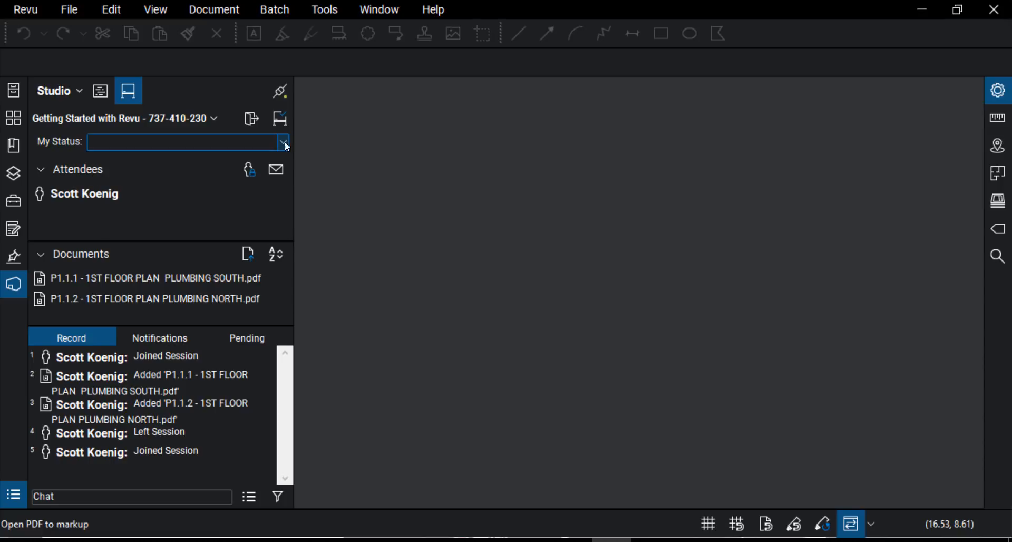
pyautogui.click(92, 195)
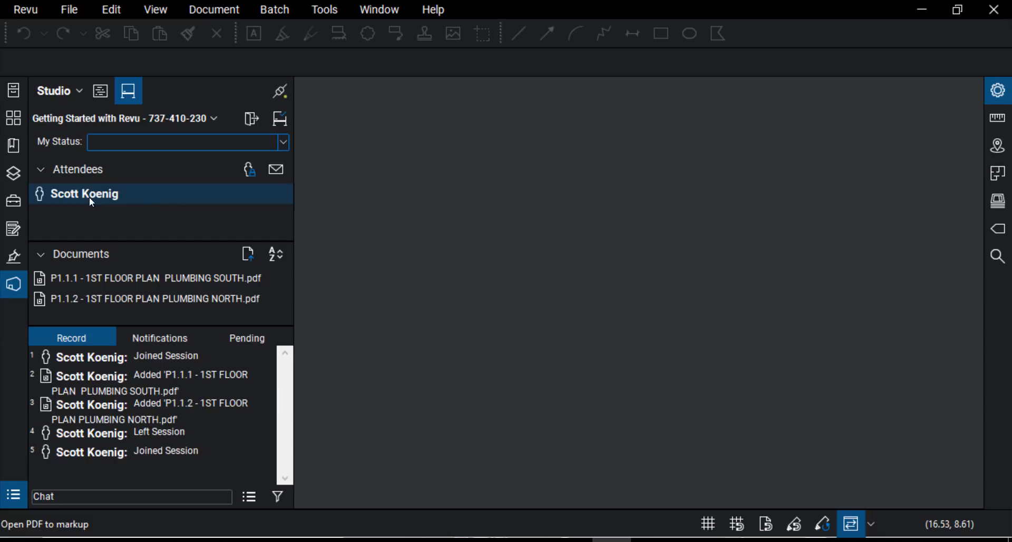
pyautogui.press('ctrl')
pyautogui.click(277, 194)
pyautogui.click(146, 200)
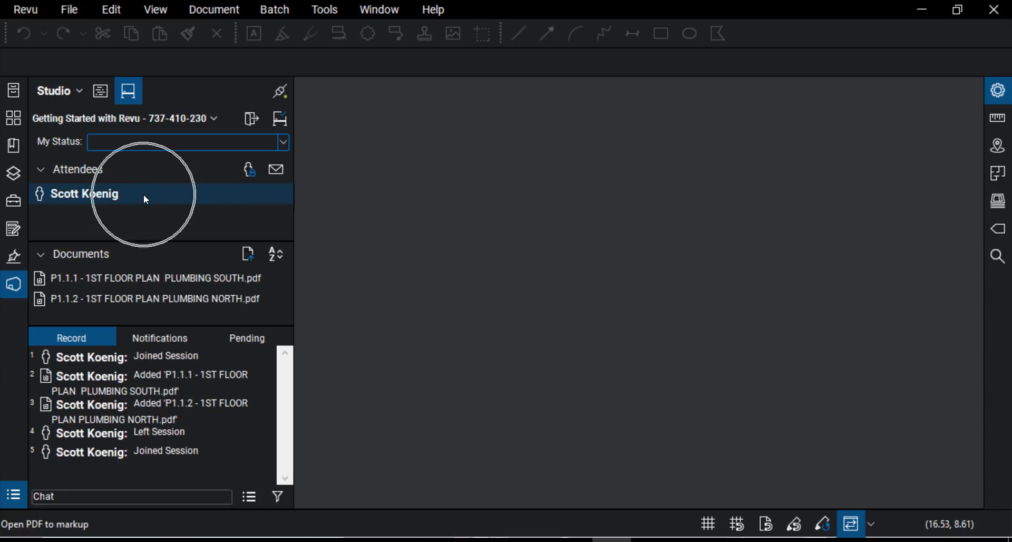
pyautogui.click(283, 200)
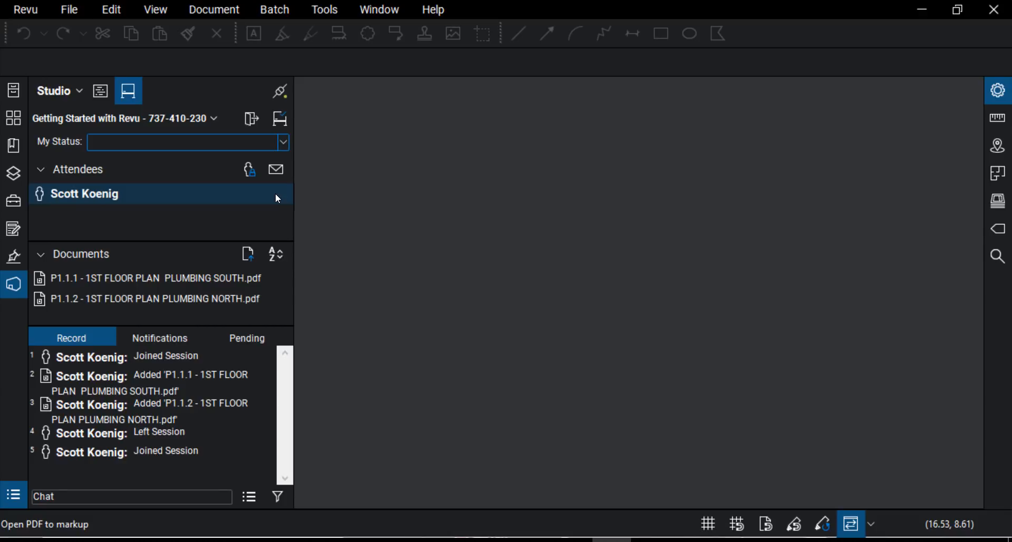
pyautogui.click(102, 169)
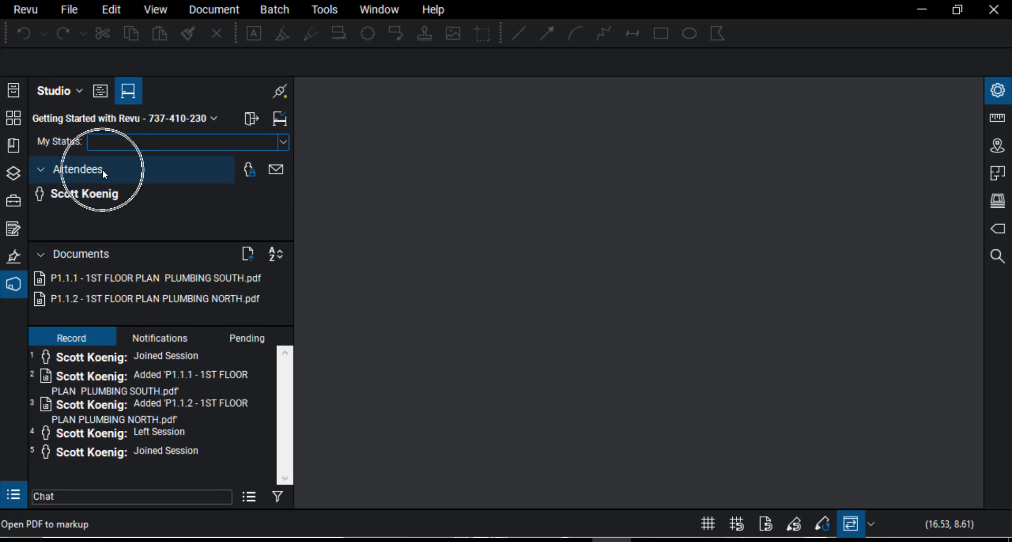
pyautogui.click(252, 175)
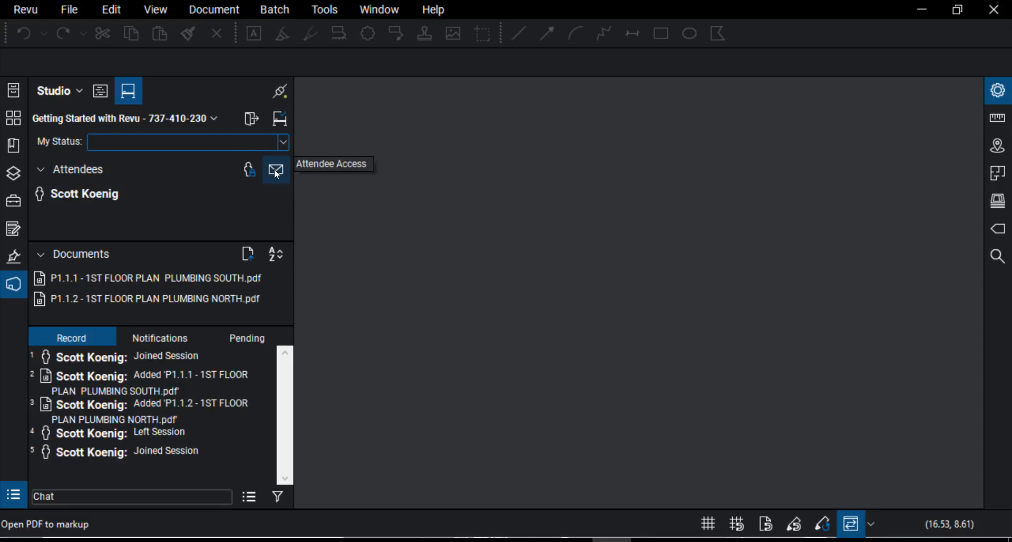
pyautogui.click(275, 173)
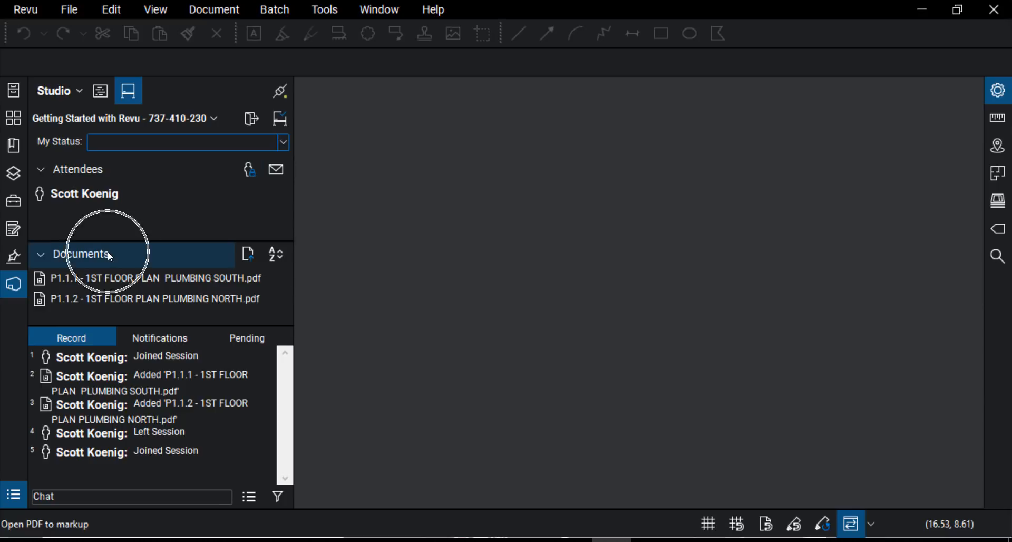
# Open P1.1.1 - 1ST FLOOR PLAN PLUMBING SOUTH.pdf from the session's documents.
pyautogui.doubleClick(122, 277)
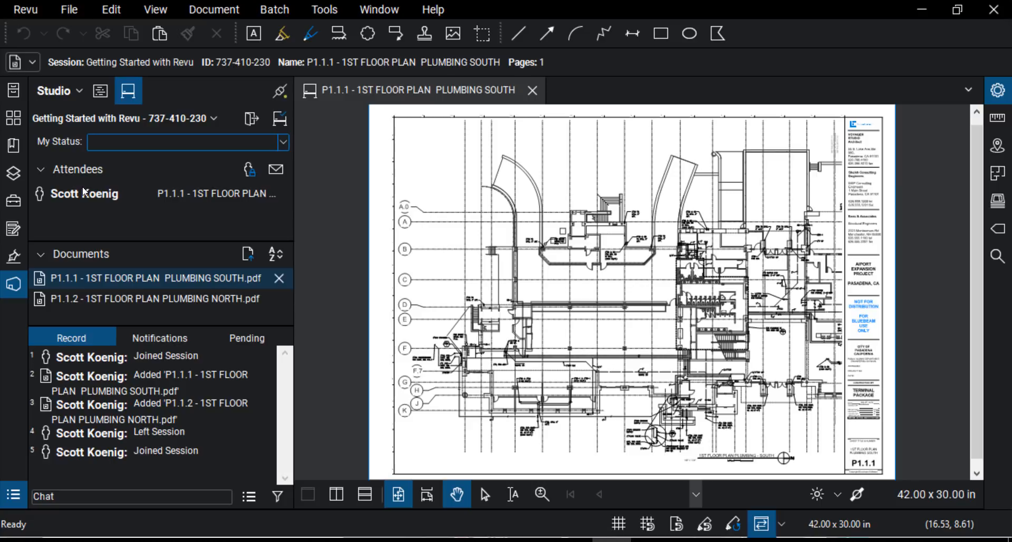
pyautogui.click(140, 299)
pyautogui.click(152, 285)
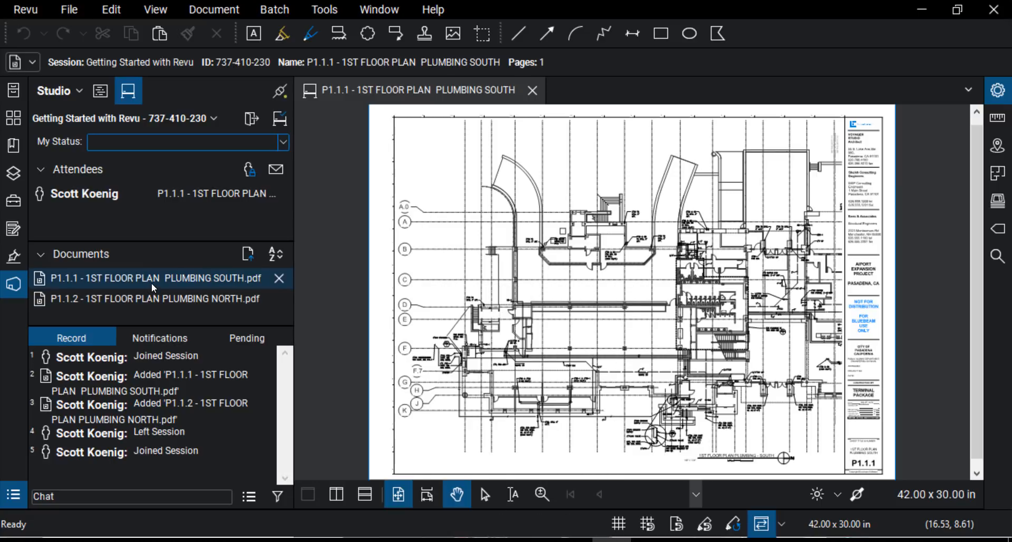
pyautogui.moveTo(151, 283); pyautogui.dragTo(737, 285)
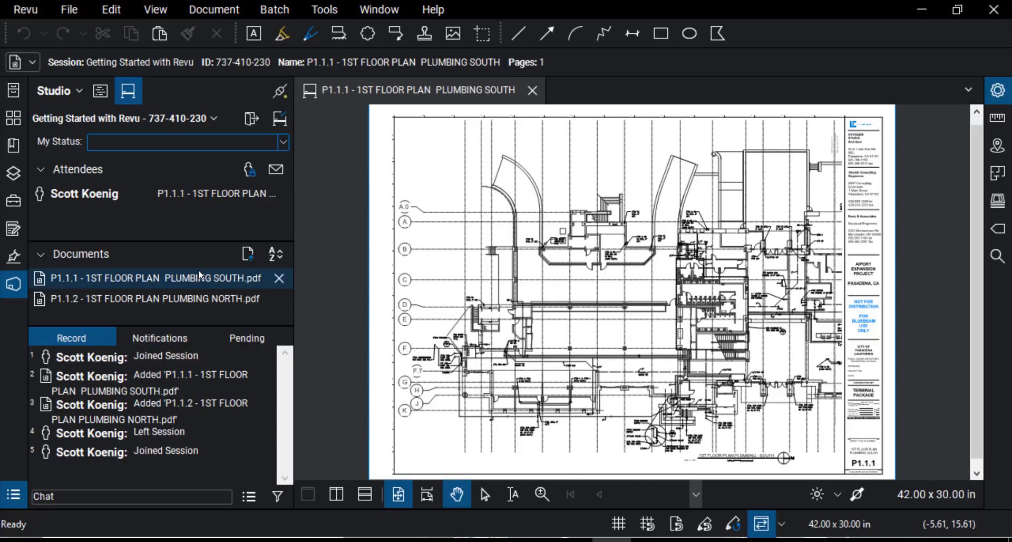
# Examine the session's options for adding and sorting documents and the activity entries in its record.
pyautogui.click(250, 256)
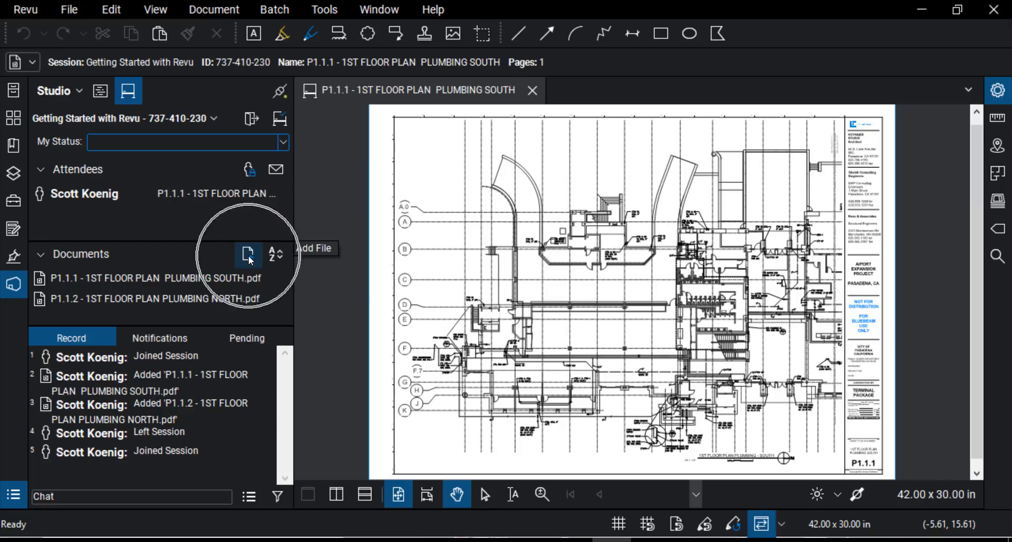
pyautogui.click(280, 258)
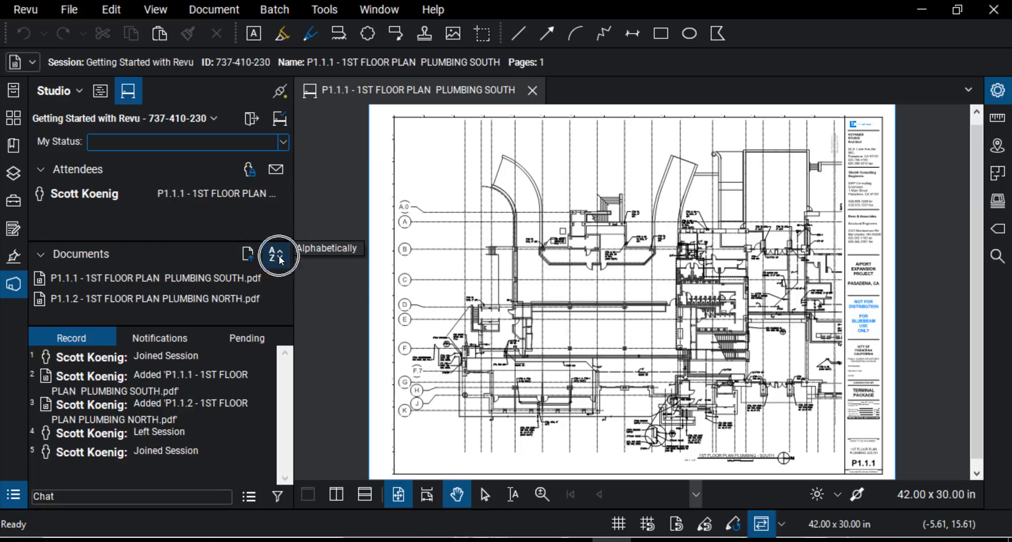
pyautogui.click(247, 259)
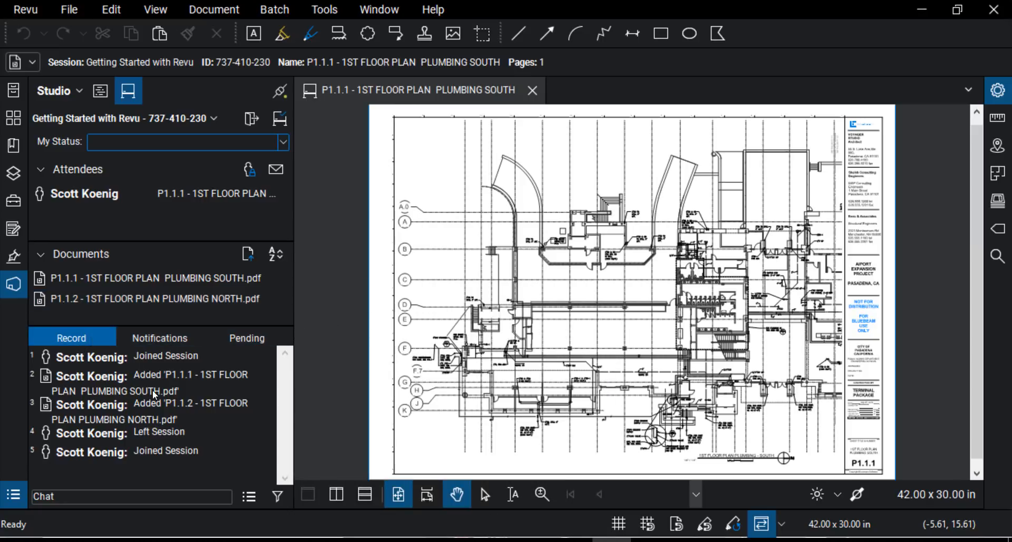
pyautogui.moveTo(173, 384)
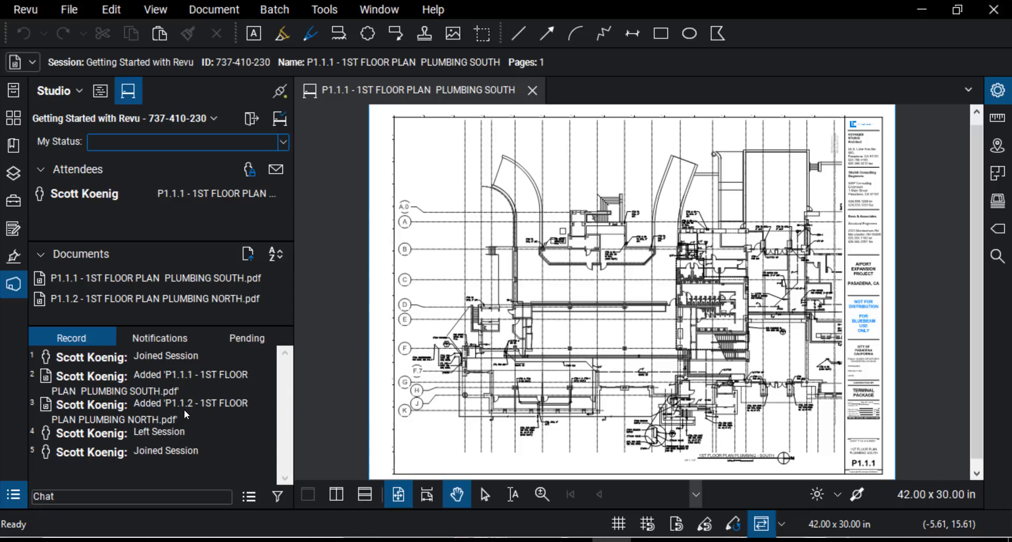
pyautogui.click(140, 467)
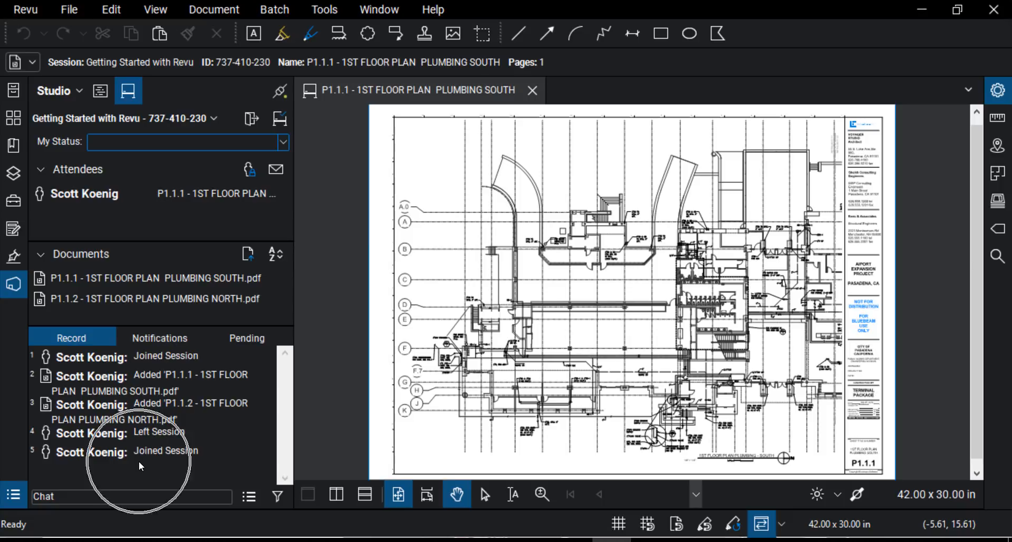
pyautogui.click(141, 466)
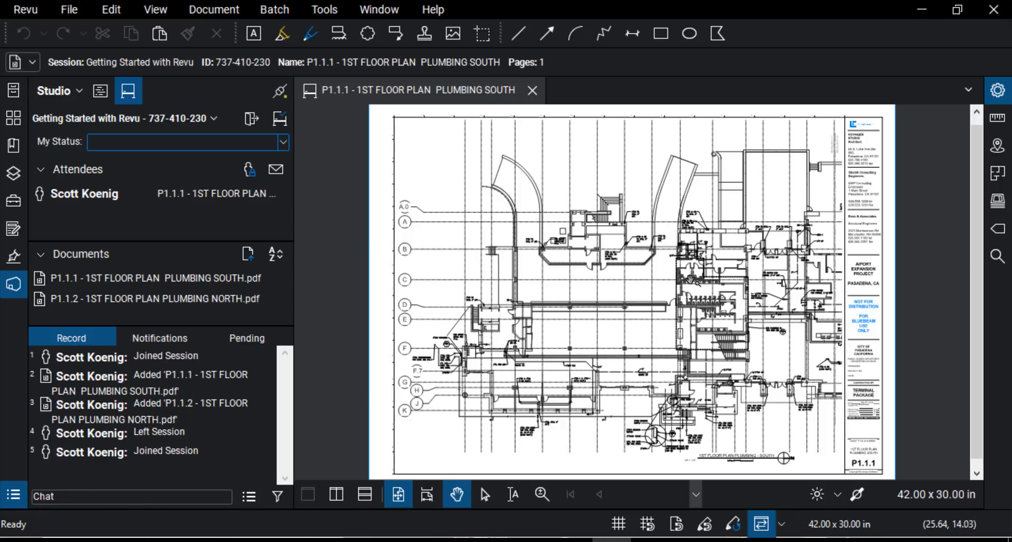
# Draw a red cloud markup around the stairs near the upper middle of the P1.1.1 plumbing plan.
pyautogui.click(367, 33)
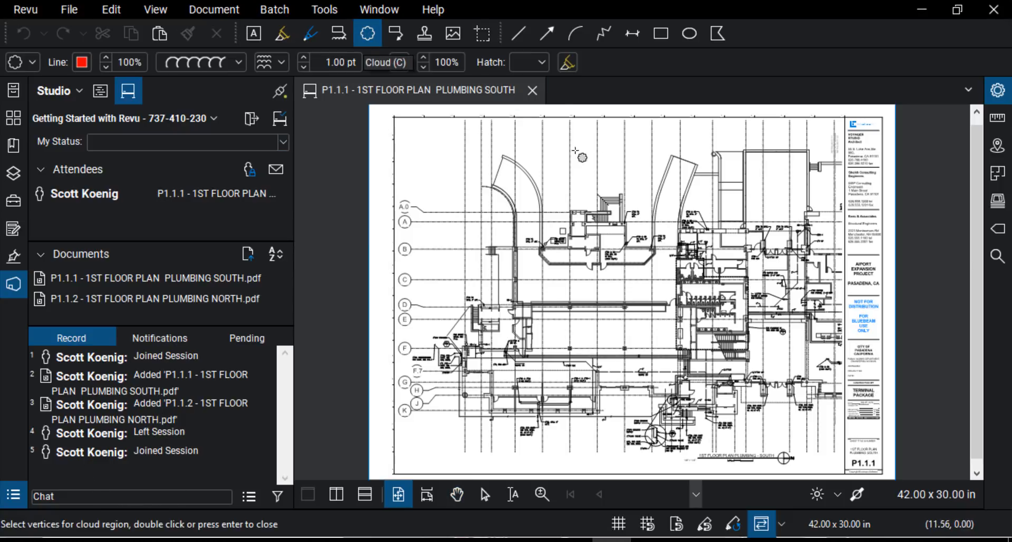
pyautogui.scroll(5, 589, 201)
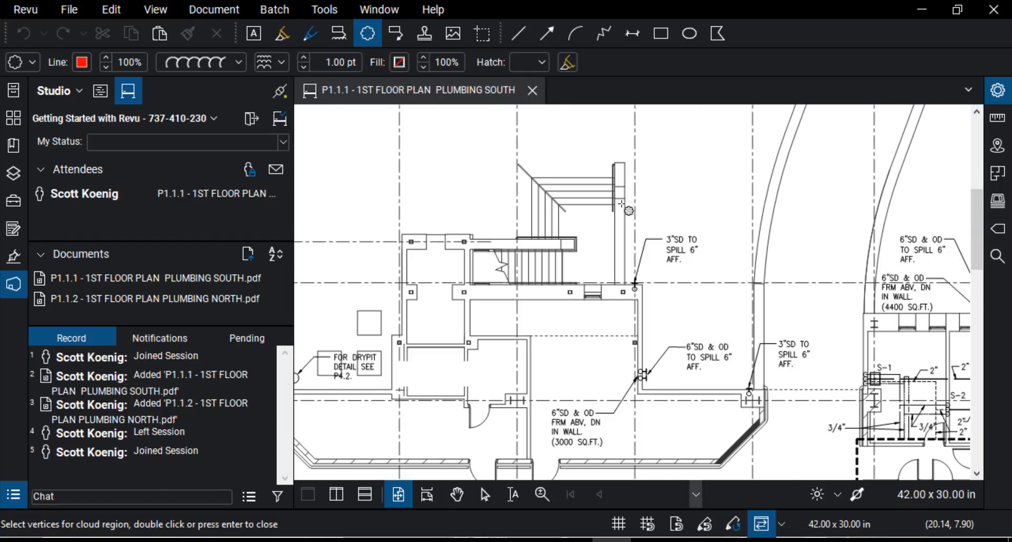
pyautogui.moveTo(416, 124); pyautogui.dragTo(670, 354)
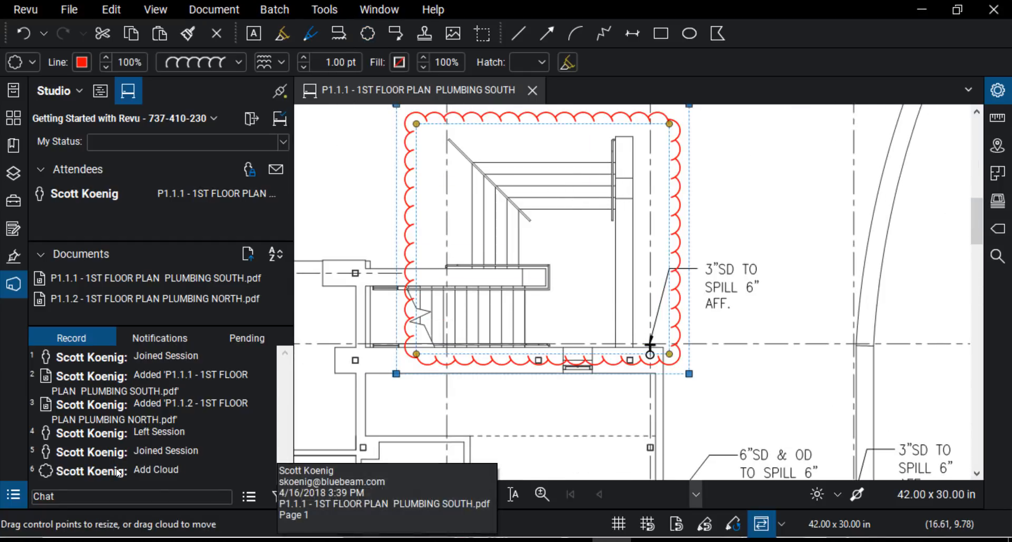
# Examine the consultant details and the Voyager Studio architect details in the title block of the P1.1.1 plumbing plan.
pyautogui.click(117, 471)
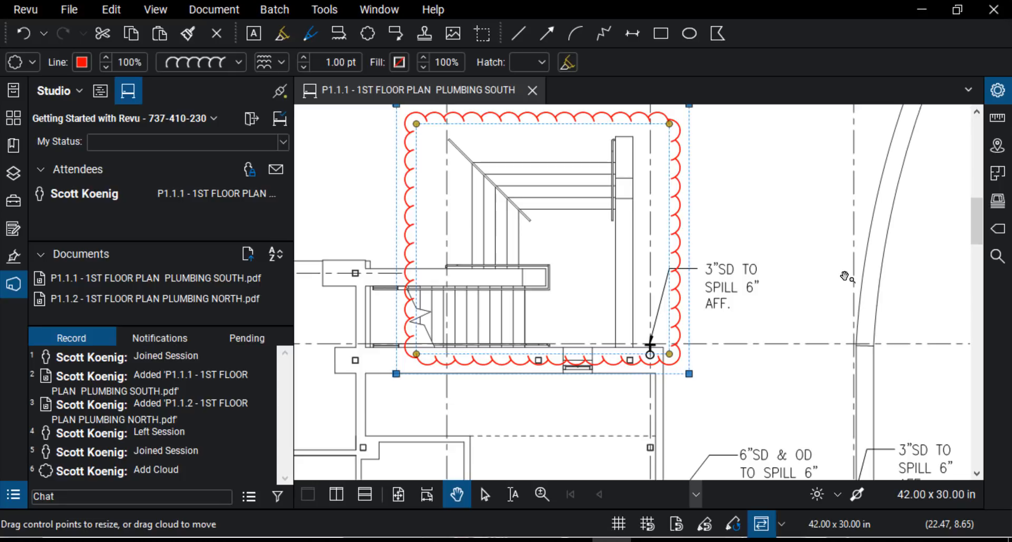
pyautogui.scroll(-4, 831, 258)
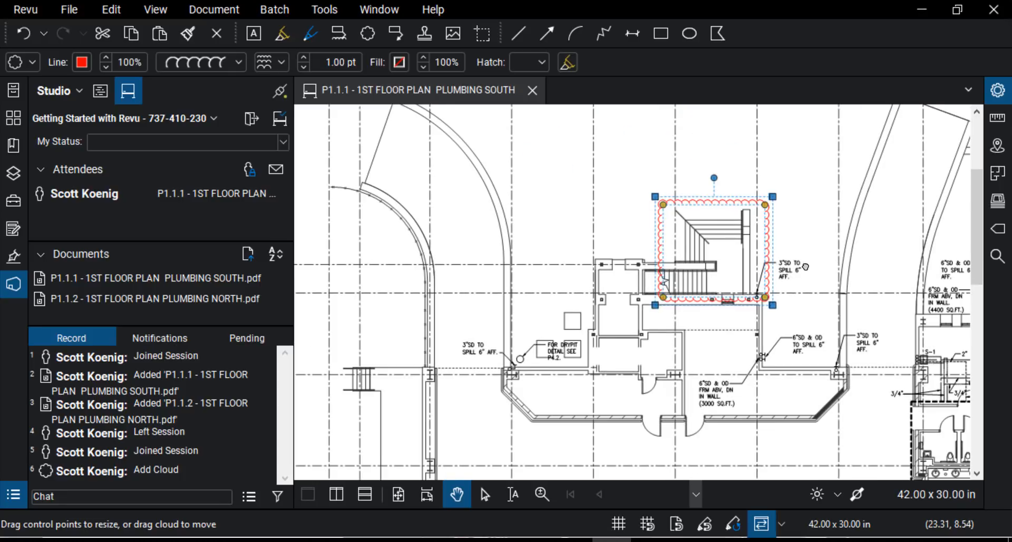
pyautogui.moveTo(871, 261); pyautogui.dragTo(497, 263)
pyautogui.scroll(-1, 656, 274)
pyautogui.moveTo(708, 316); pyautogui.dragTo(327, 317)
pyautogui.scroll(2, 596, 295)
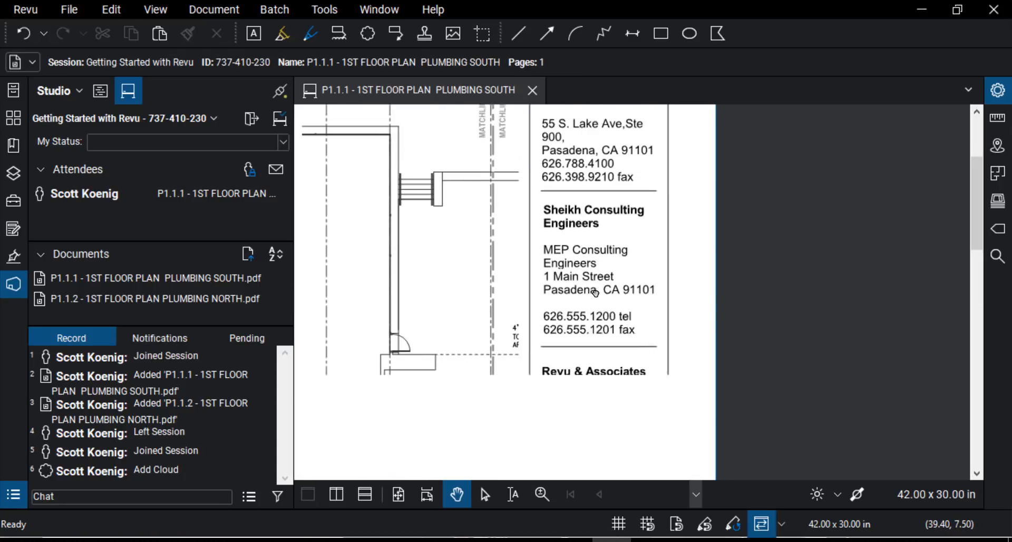
pyautogui.moveTo(596, 292); pyautogui.dragTo(606, 135)
pyautogui.scroll(3, 599, 257)
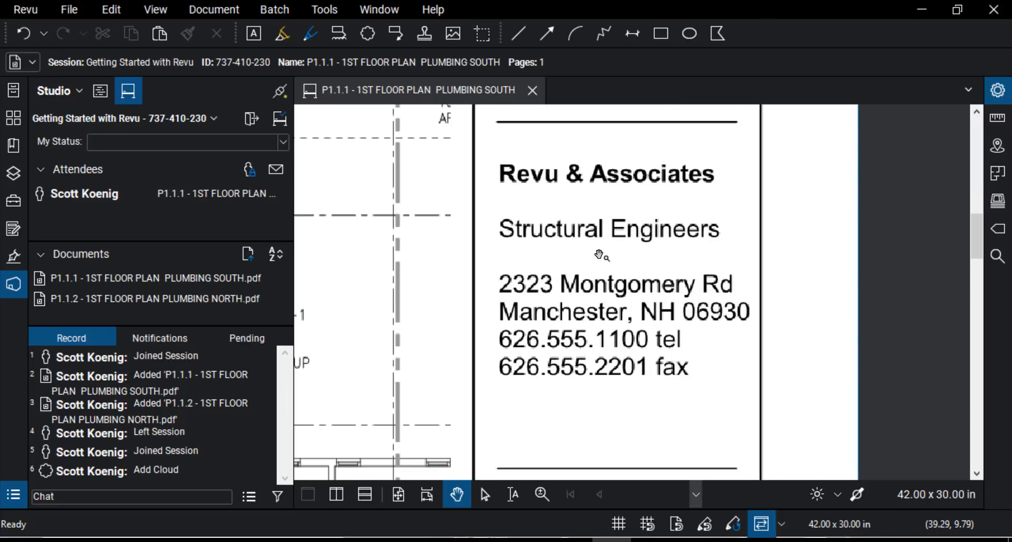
pyautogui.moveTo(620, 246); pyautogui.dragTo(575, 264)
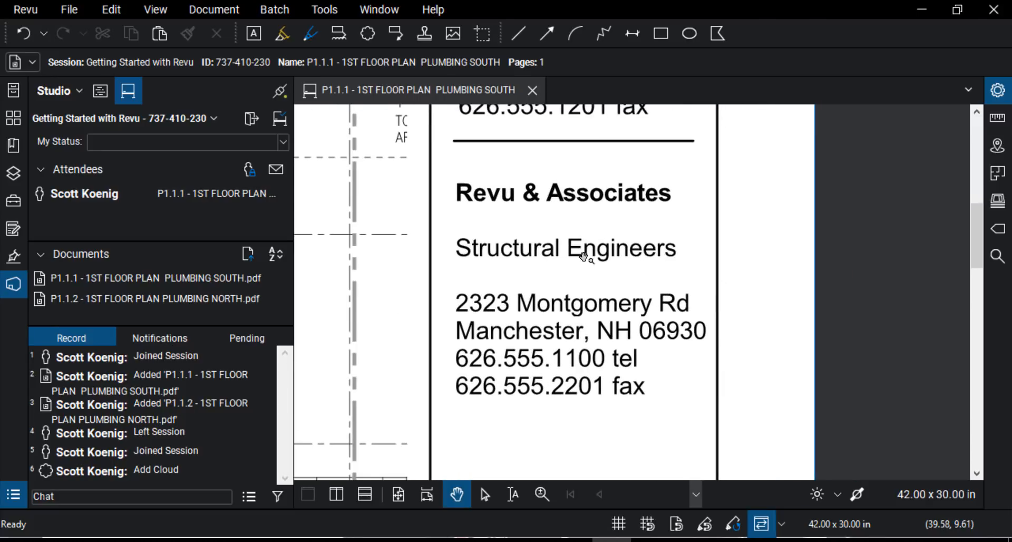
pyautogui.scroll(-3, 585, 257)
pyautogui.moveTo(583, 214); pyautogui.dragTo(564, 329)
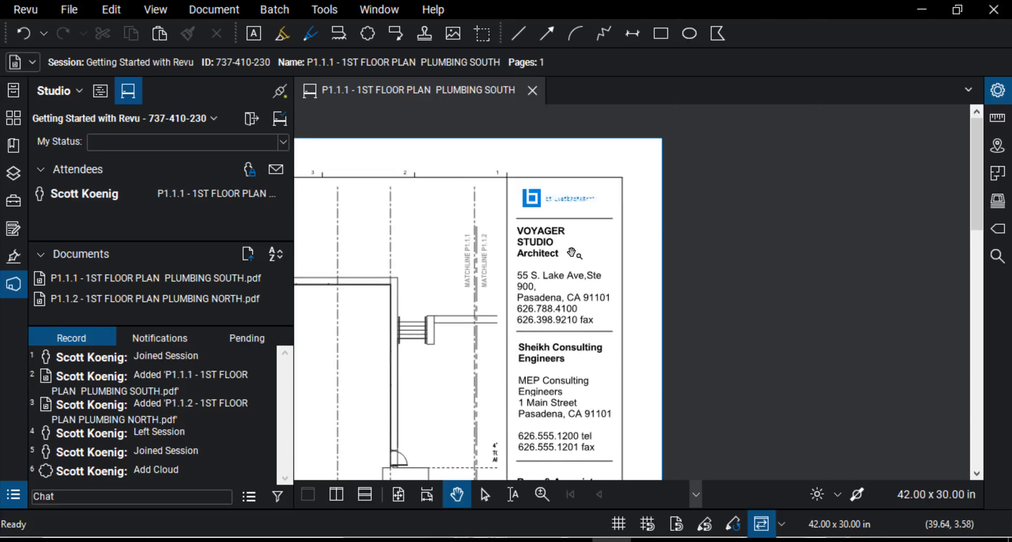
pyautogui.scroll(5, 574, 252)
pyautogui.moveTo(362, 192); pyautogui.dragTo(379, 165)
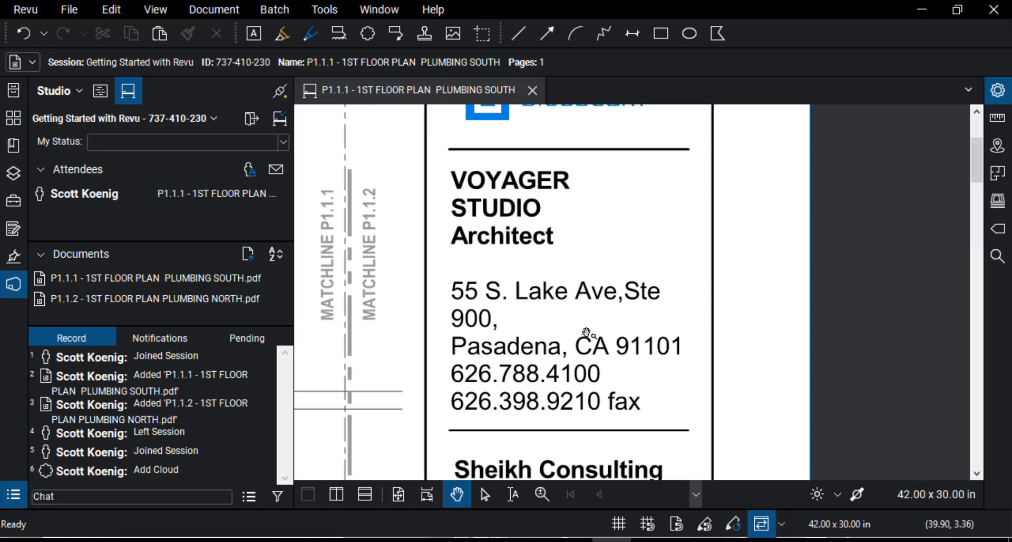
pyautogui.scroll(1, 507, 246)
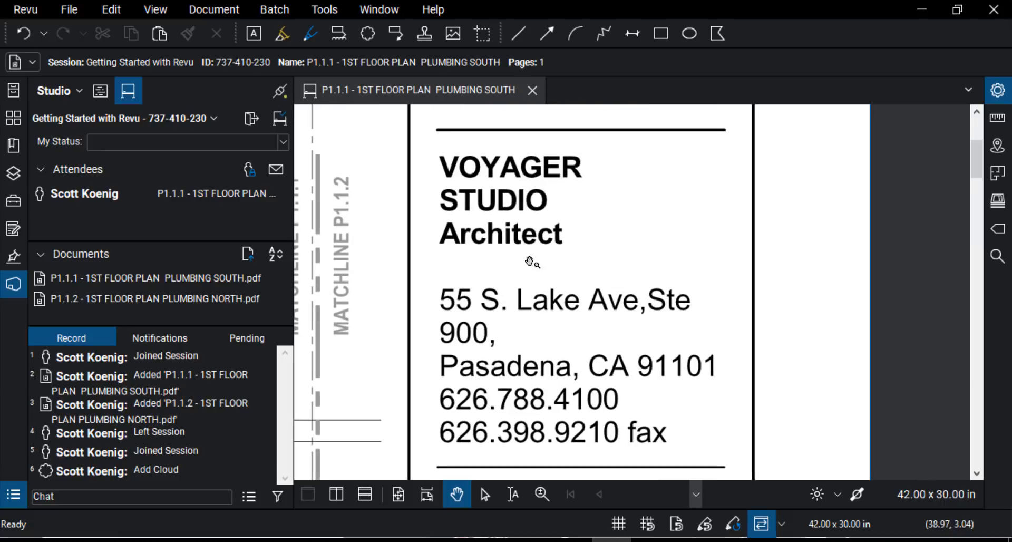
# Post the chat message "Is this information correct?" in the session while the architect details are in view.
pyautogui.click(70, 495)
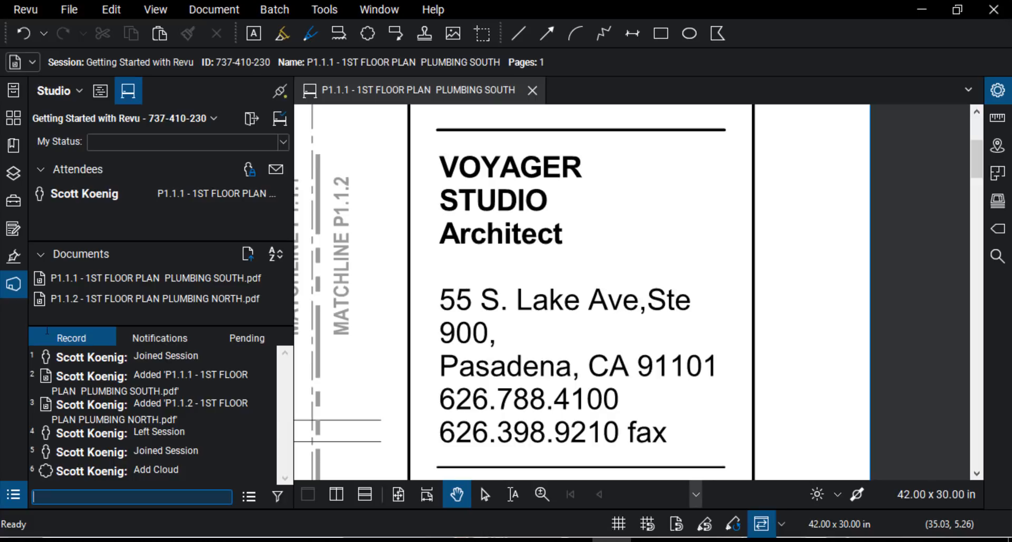
pyautogui.write('Is this information ')
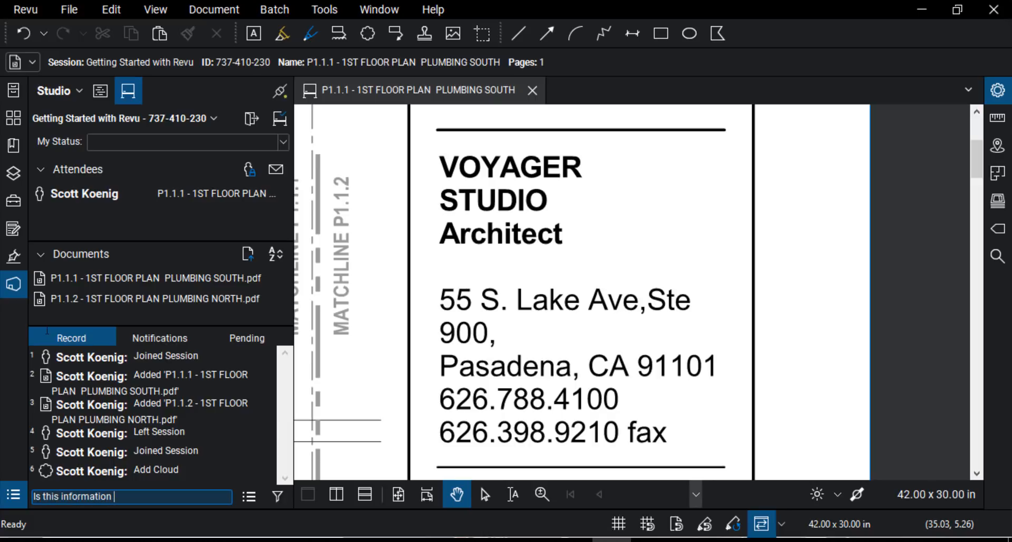
pyautogui.write('correct?')
pyautogui.press('Return')
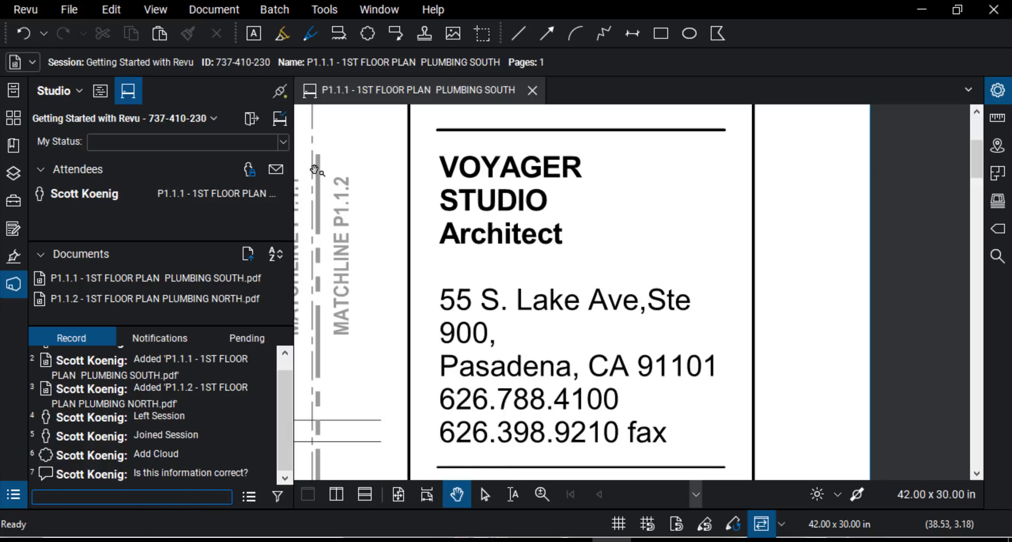
# Fit the whole P1.1.1 sheet in view, and return to the architect details through the chat message in the session record.
pyautogui.scroll(-5, 473, 256)
pyautogui.moveTo(473, 265); pyautogui.dragTo(725, 251)
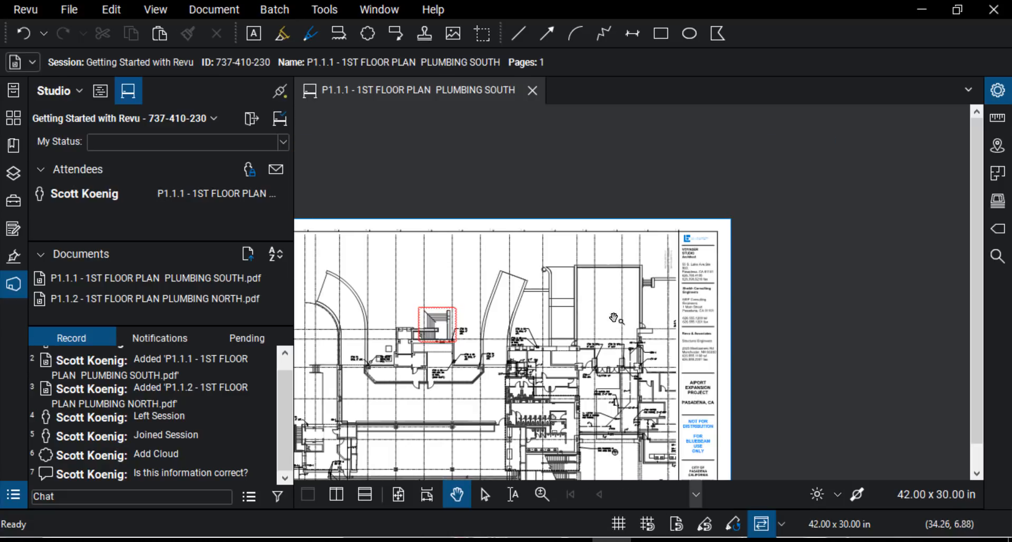
pyautogui.scroll(3, 680, 322)
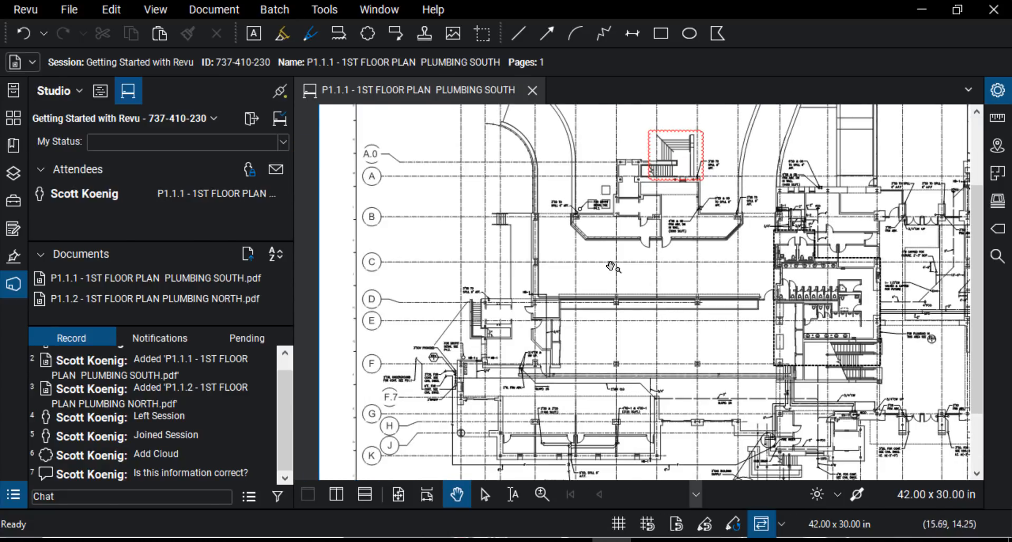
pyautogui.click(399, 494)
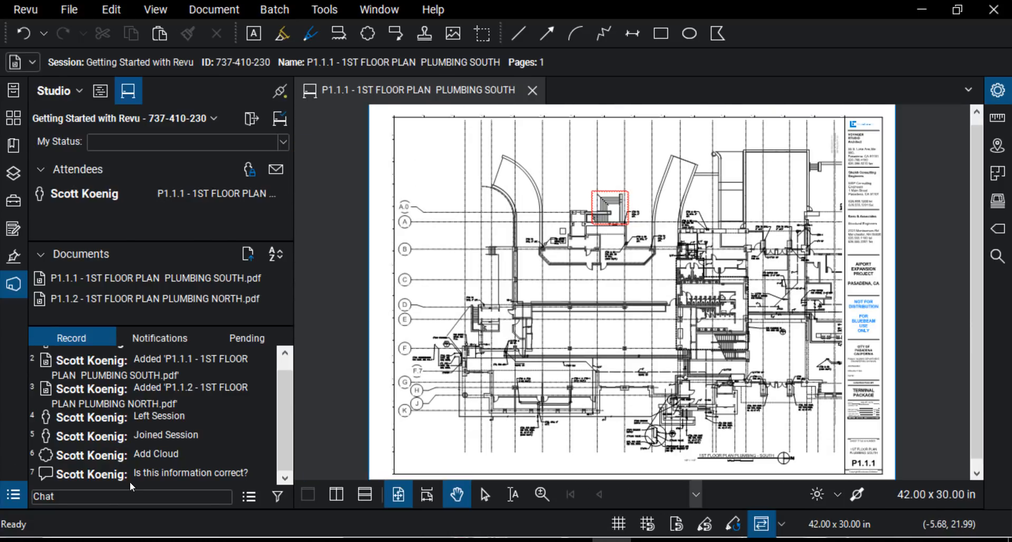
pyautogui.click(145, 479)
pyautogui.moveTo(89, 479)
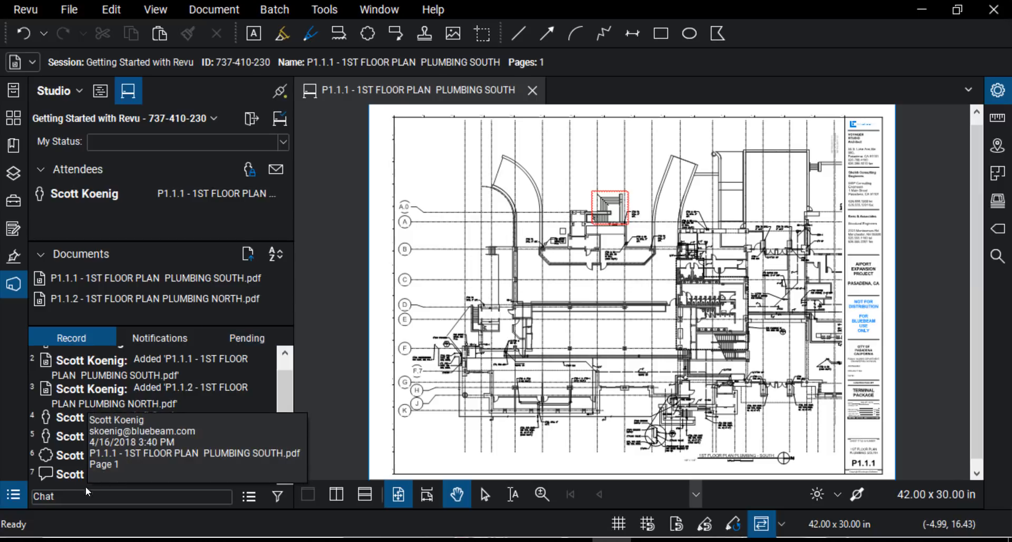
pyautogui.click(125, 470)
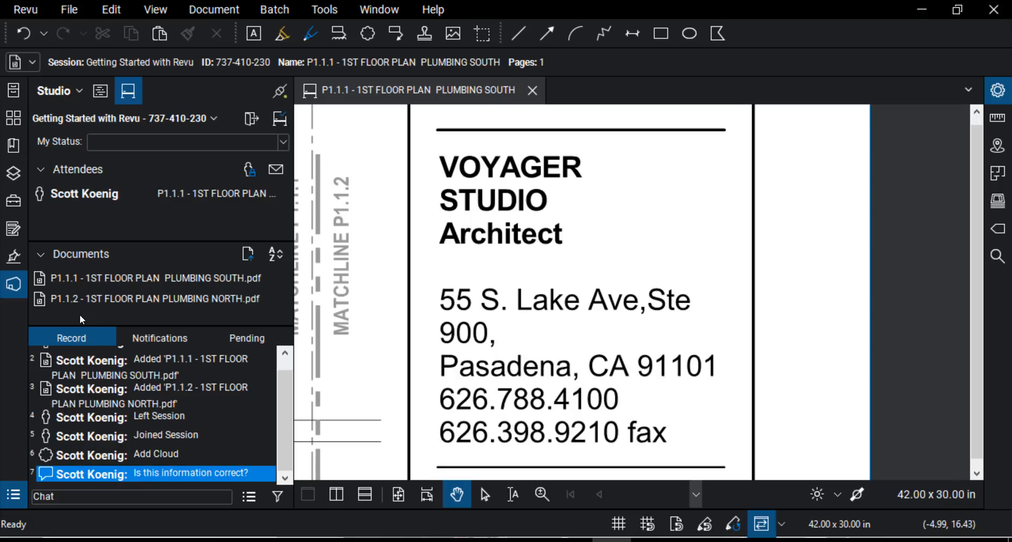
pyautogui.click(98, 493)
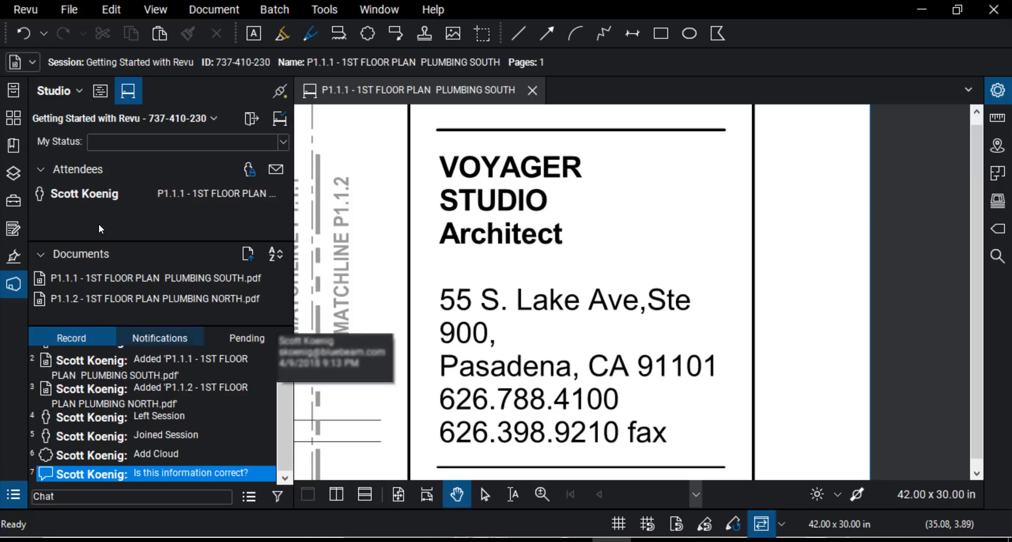
# Examine the session's notifications and the actions available for the cloud markup around the stairs.
pyautogui.click(159, 337)
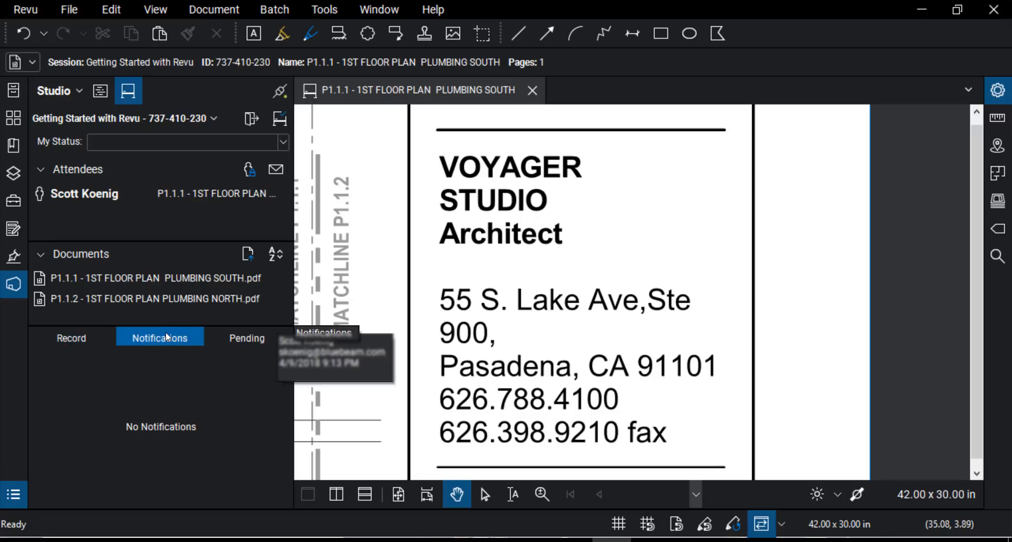
pyautogui.scroll(-3, 668, 249)
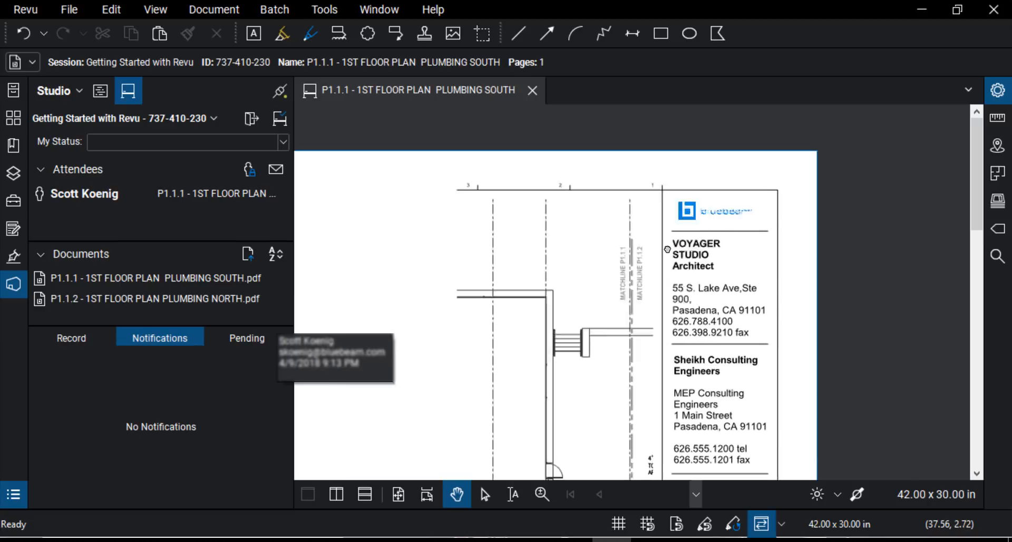
pyautogui.scroll(5, 668, 250)
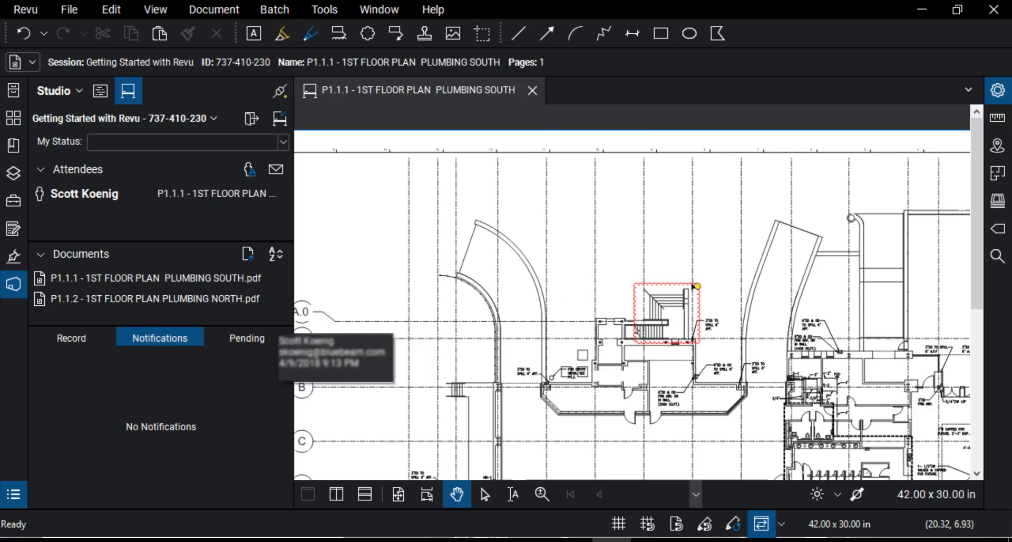
pyautogui.scroll(3, 691, 282)
pyautogui.rightClick(656, 276)
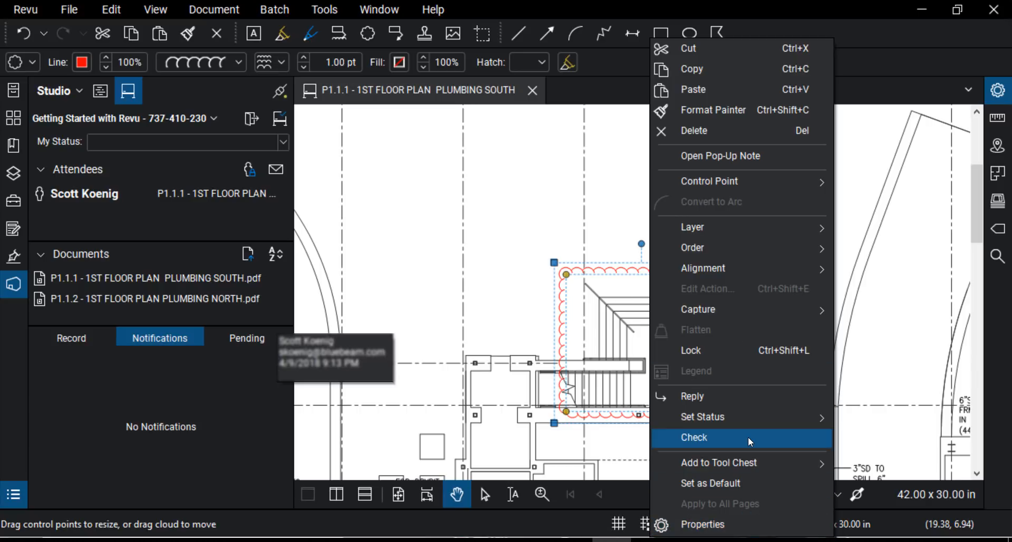
pyautogui.click(475, 247)
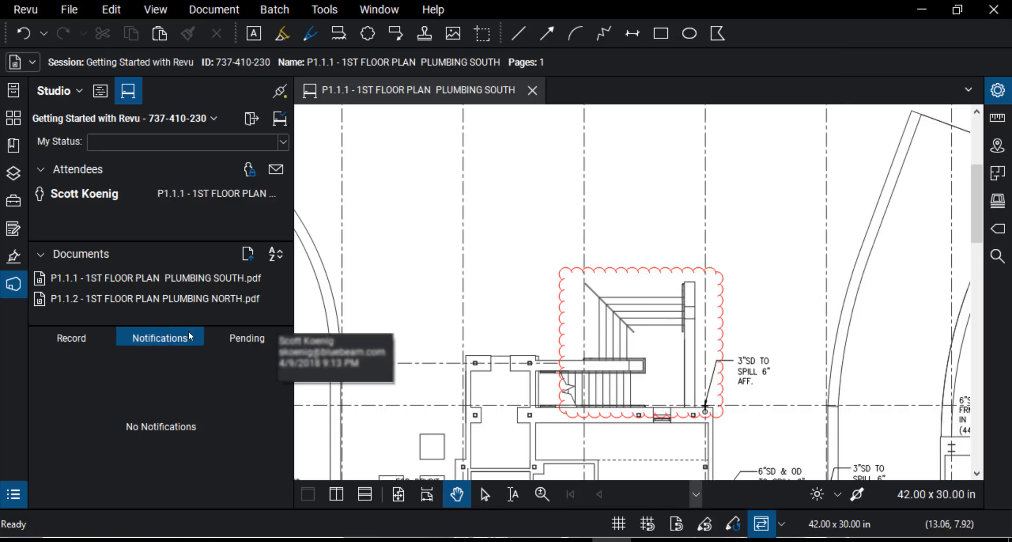
pyautogui.click(169, 340)
pyautogui.scroll(3, 683, 340)
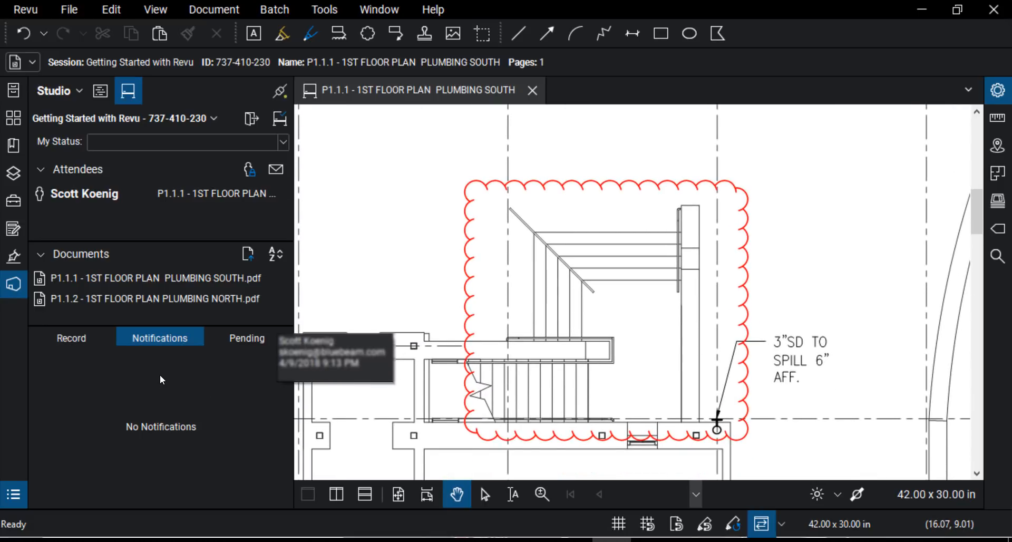
# Examine the session's pending activity and the stair cloud's entry in the Markups List.
pyautogui.click(244, 338)
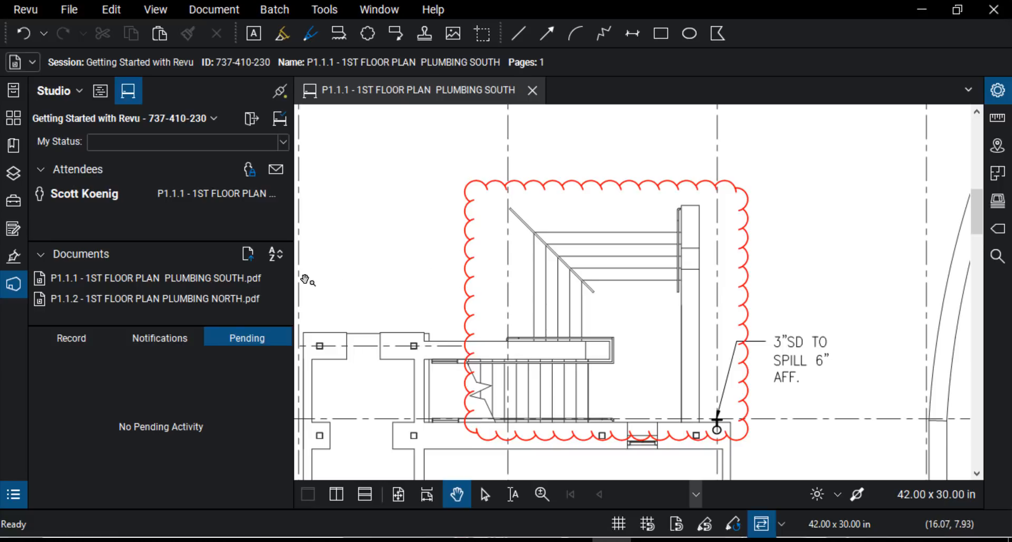
pyautogui.doubleClick(566, 509)
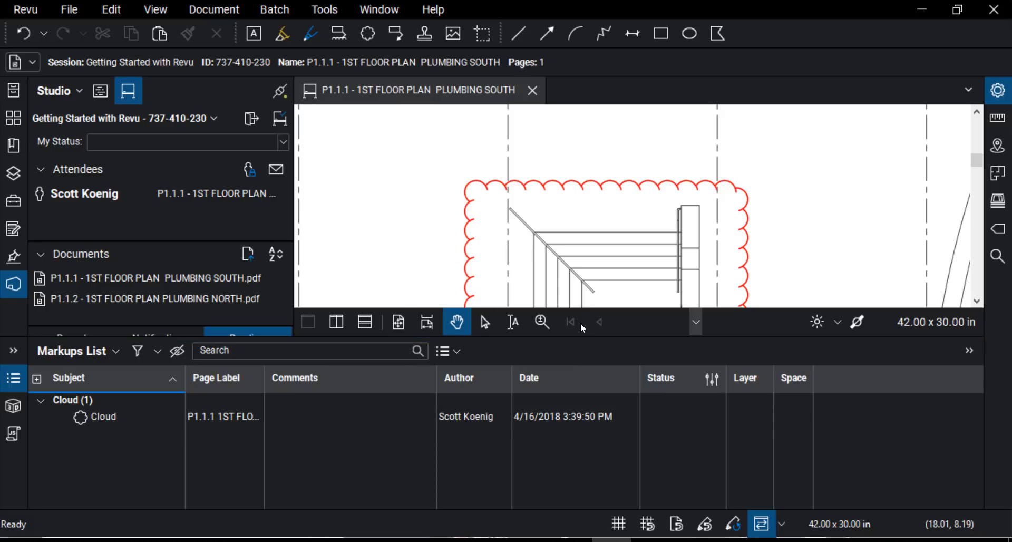
pyautogui.doubleClick(584, 338)
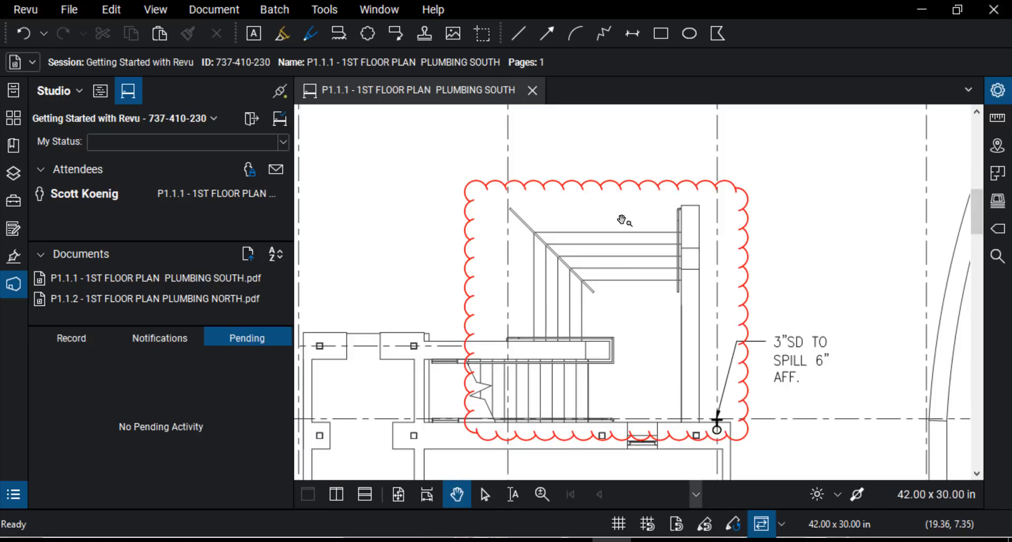
# Examine the Reply option and the Set Status choices for the stair cloud without applying any of them.
pyautogui.press('ctrl')
pyautogui.press('ctrl')
pyautogui.press('ctrl')
pyautogui.rightClick(629, 183)
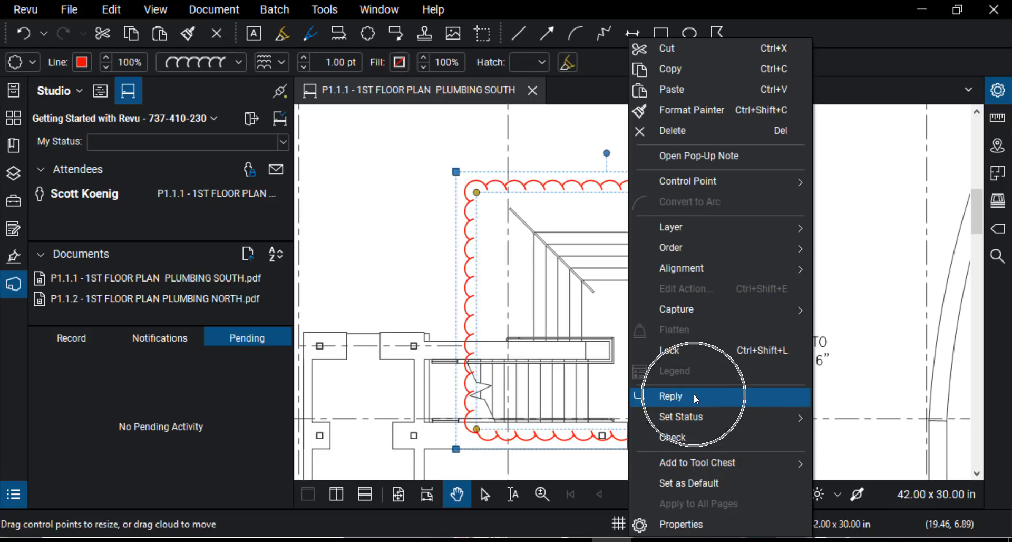
pyautogui.moveTo(687, 416)
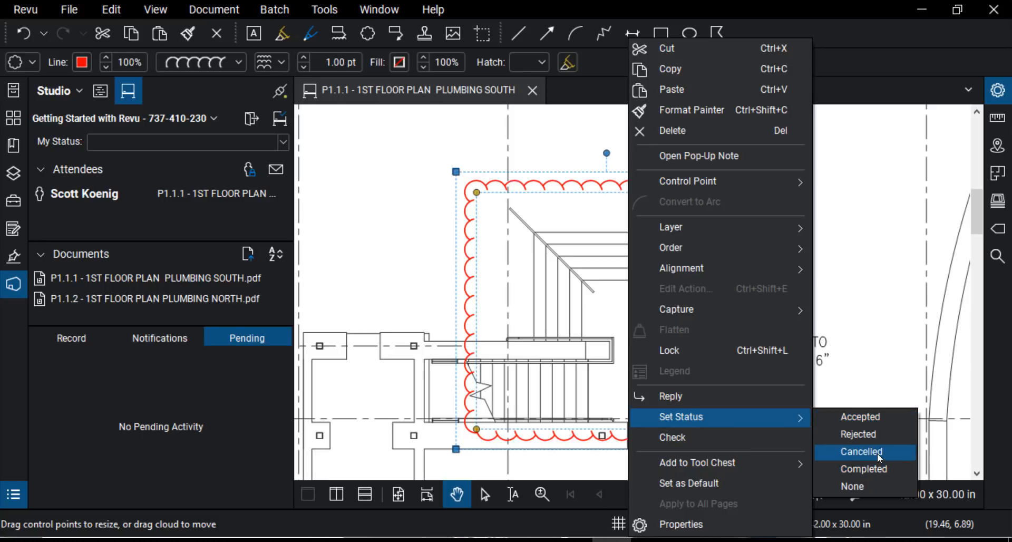
pyautogui.click(865, 308)
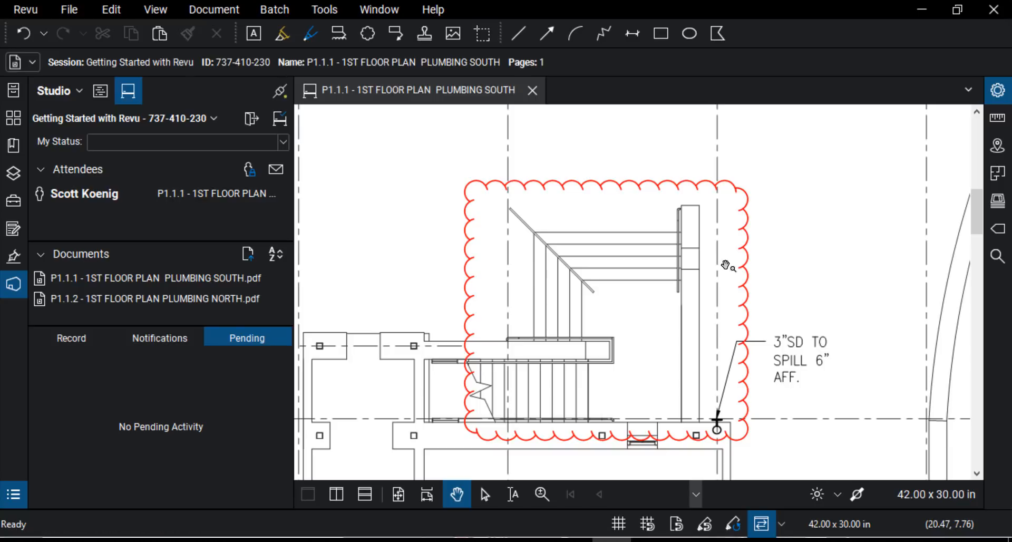